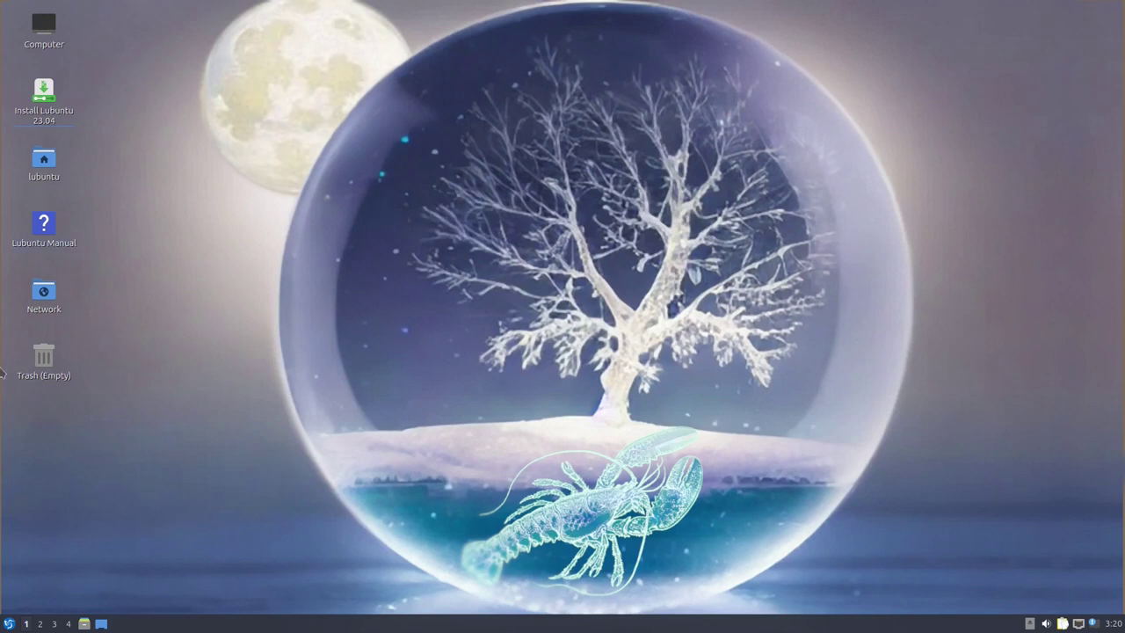
Launch the Lubuntu installer, enter the account password, and confirm starting the installation
{"action": "left_click", "coordinate": [45, 112]}
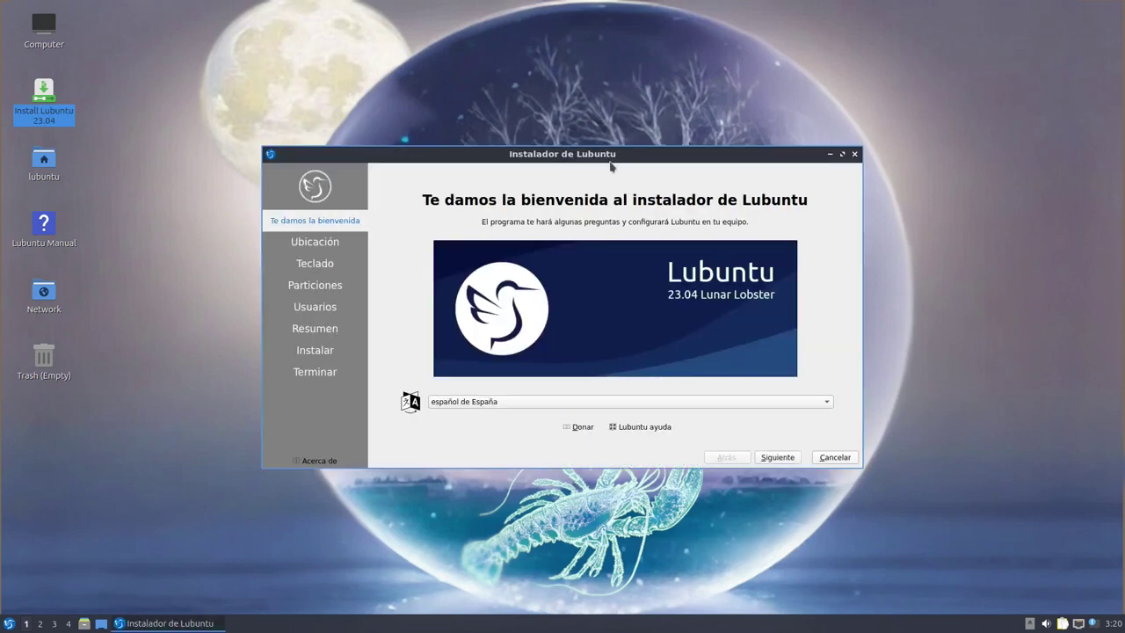
{"action": "left_click_drag", "start_coordinate": [656, 161], "coordinate": [654, 156]}
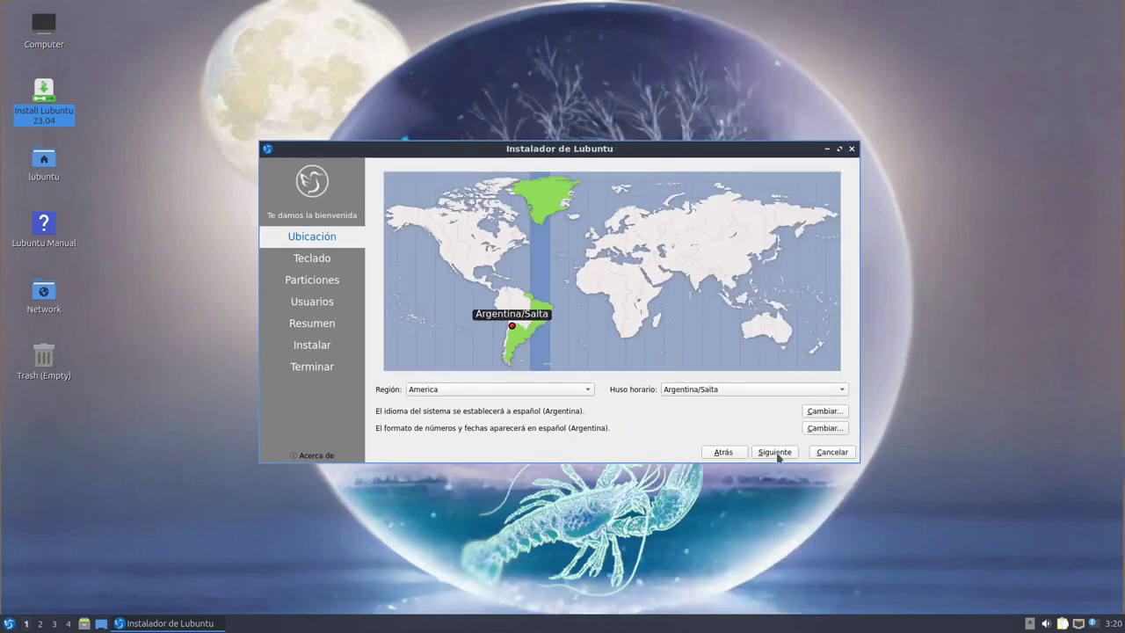
{"action": "left_click", "coordinate": [774, 452]}
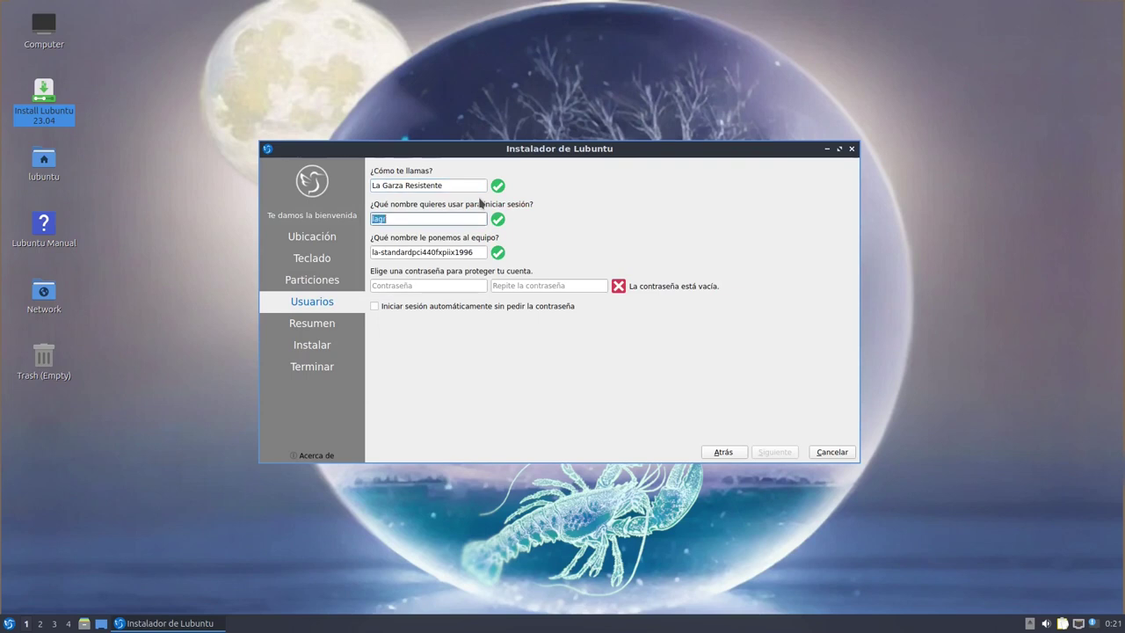
{"action": "key", "text": "Tab"}
{"action": "key", "text": "Tab"}
{"action": "type", "text": "123"}
{"action": "key", "text": "Tab"}
{"action": "type", "text": "123"}
{"action": "left_click", "coordinate": [774, 452]}
{"action": "left_click", "coordinate": [777, 465]}
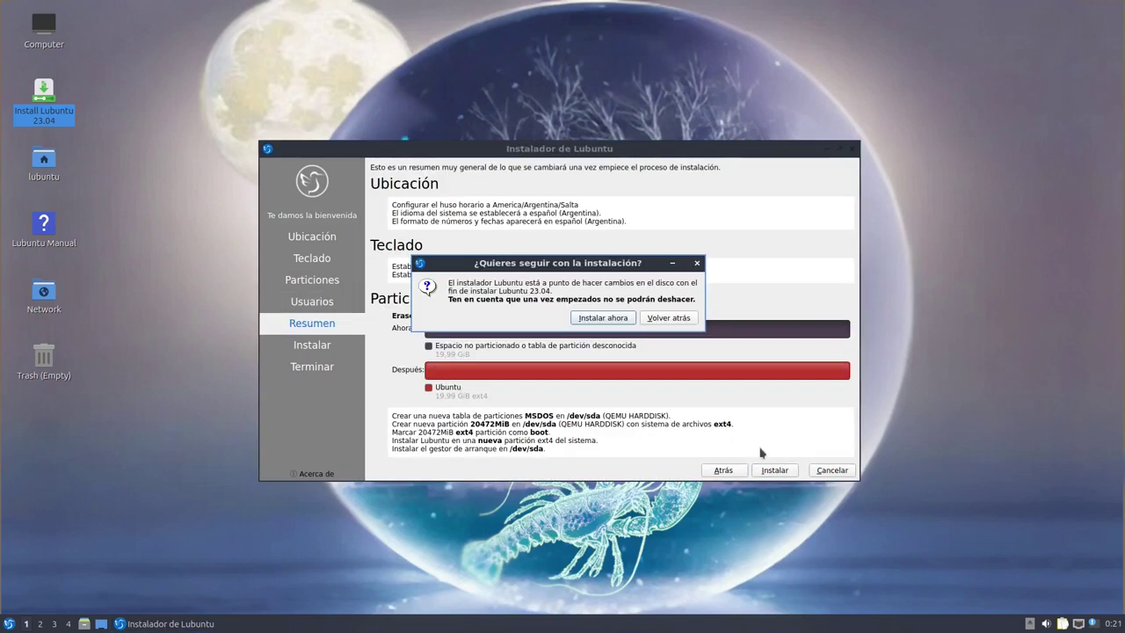
{"action": "left_click", "coordinate": [623, 317]}
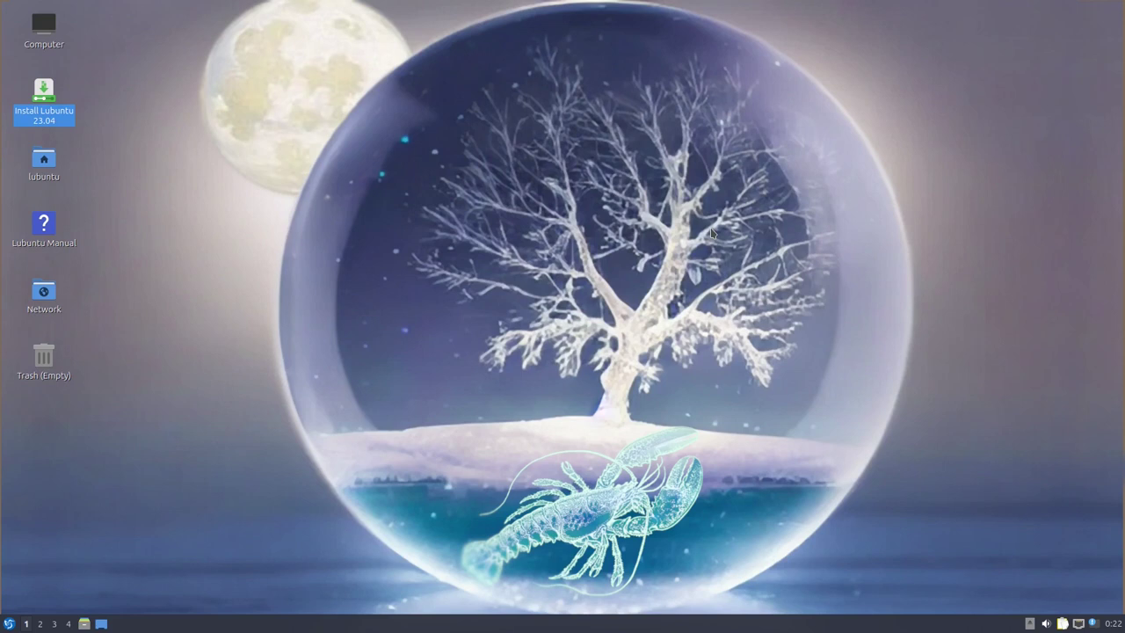
Visit virtual desktops 2 and 3, then return to the first desktop
{"action": "left_click", "coordinate": [41, 623]}
{"action": "left_click", "coordinate": [54, 623]}
{"action": "left_click", "coordinate": [27, 623]}
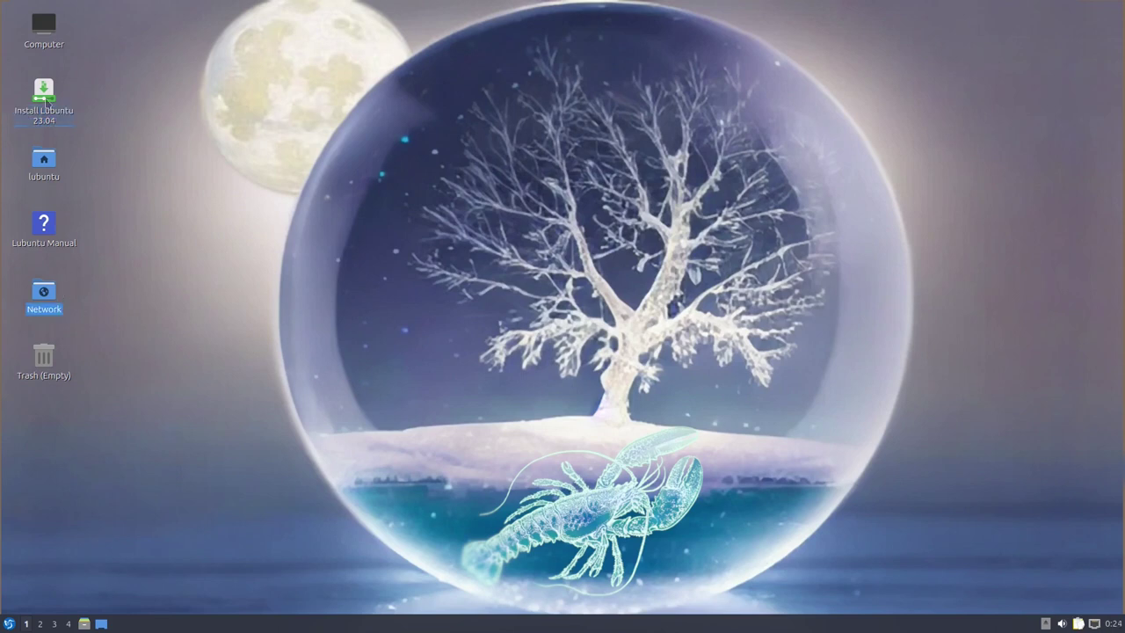
Rerun the installer past welcome and location, show the log, then finish and restart
{"action": "left_click", "coordinate": [55, 102]}
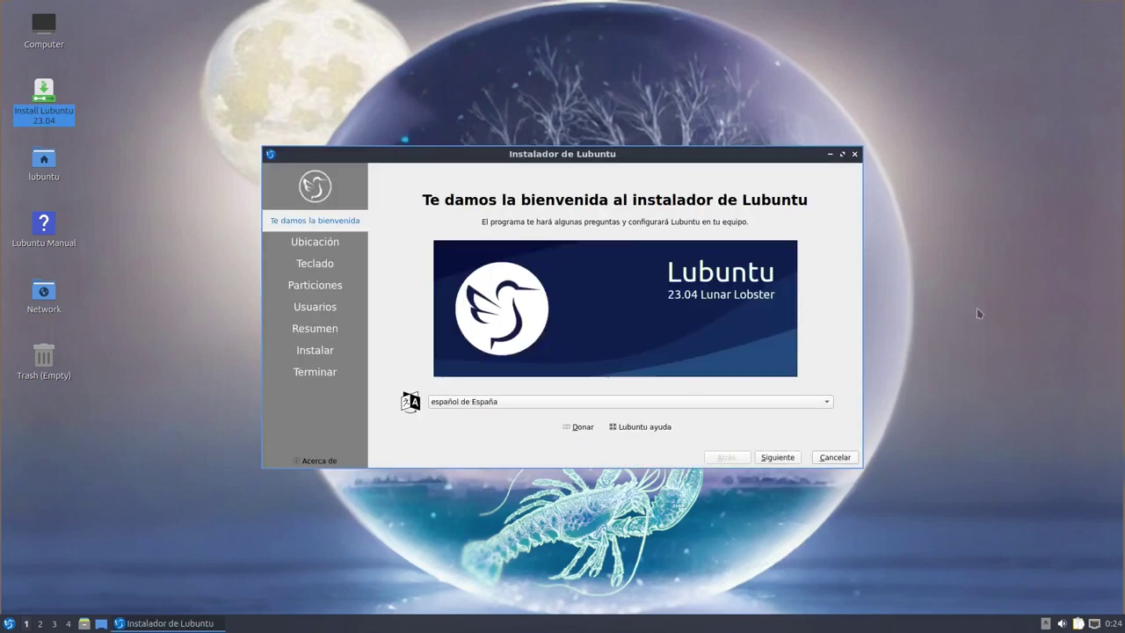
{"action": "left_click", "coordinate": [794, 458]}
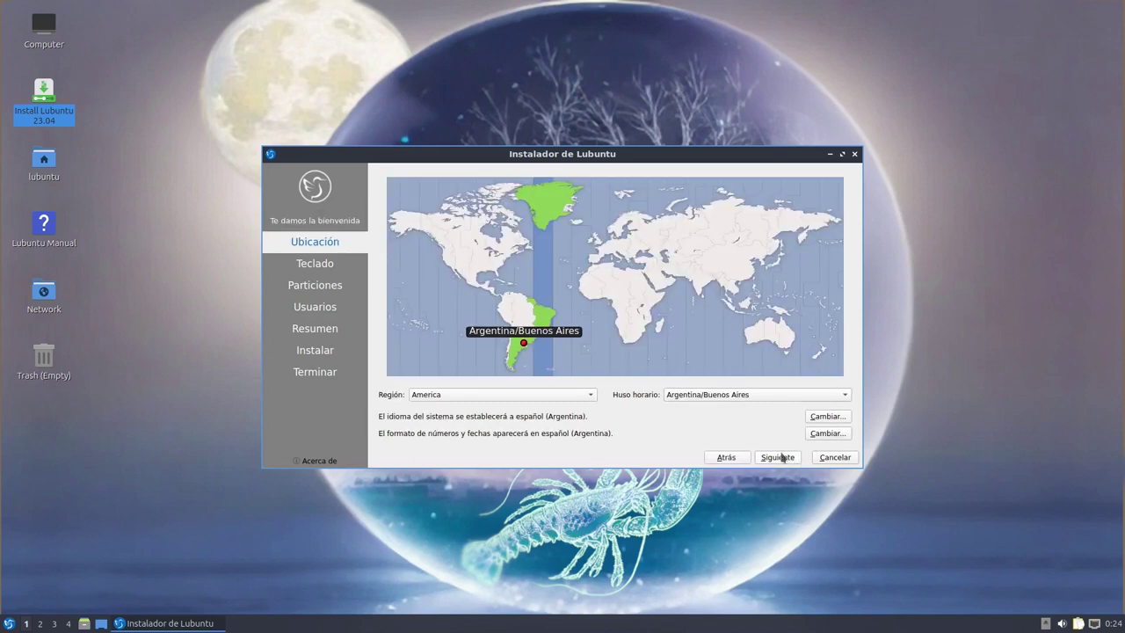
{"action": "left_click", "coordinate": [778, 460]}
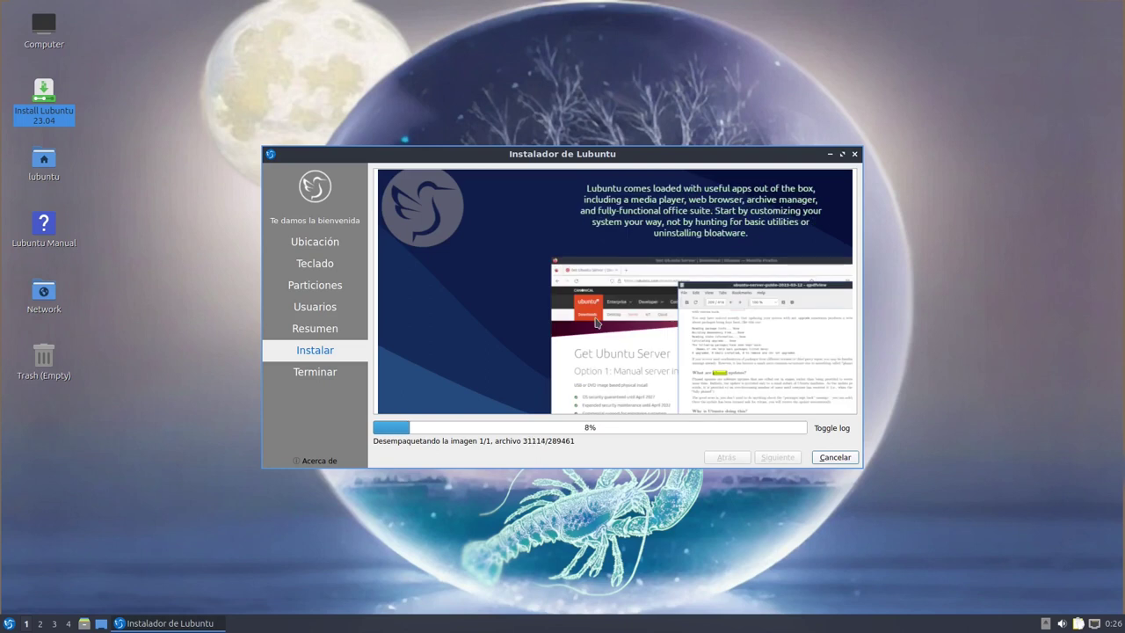
{"action": "left_click", "coordinate": [830, 428]}
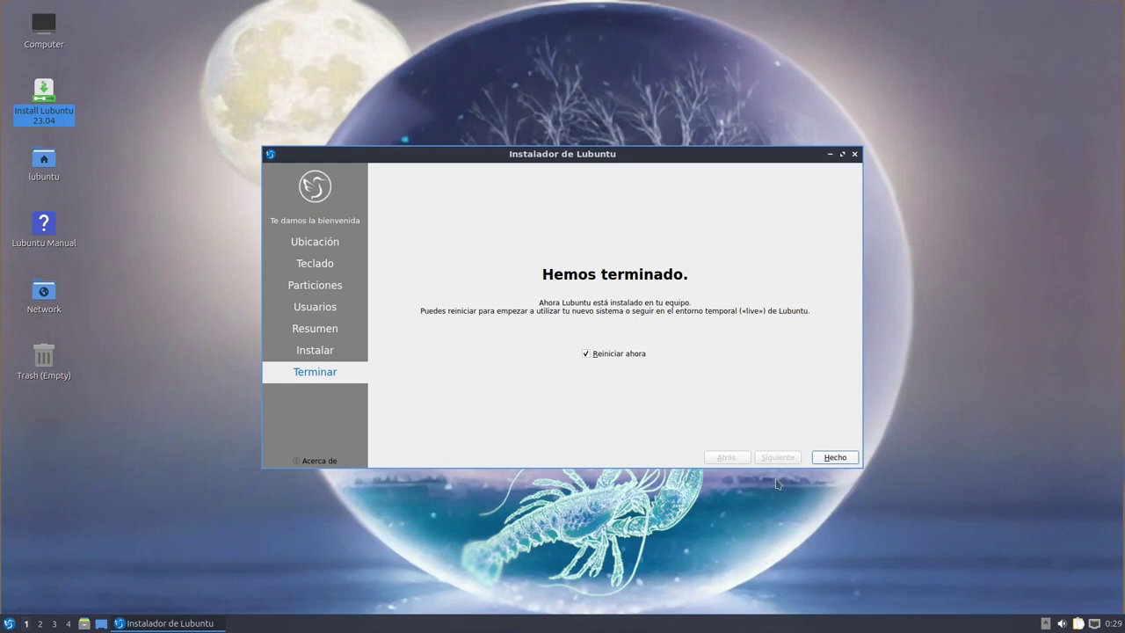
{"action": "left_click", "coordinate": [839, 458]}
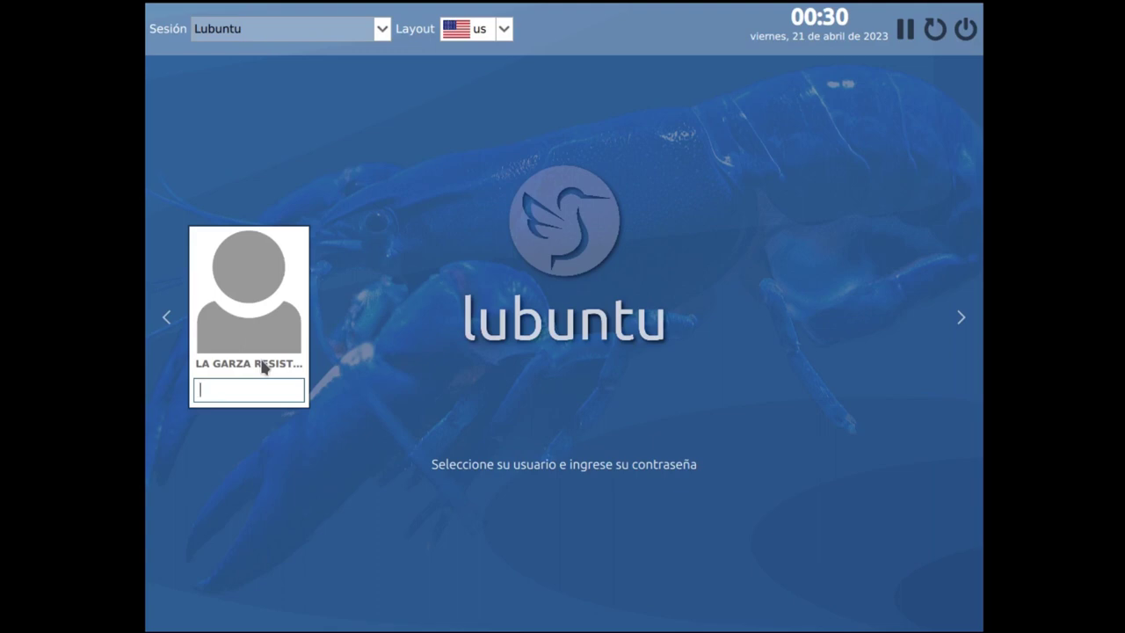
Enter the account password at the SDDM screen and log in to Lubuntu
{"action": "type", "text": "••"}
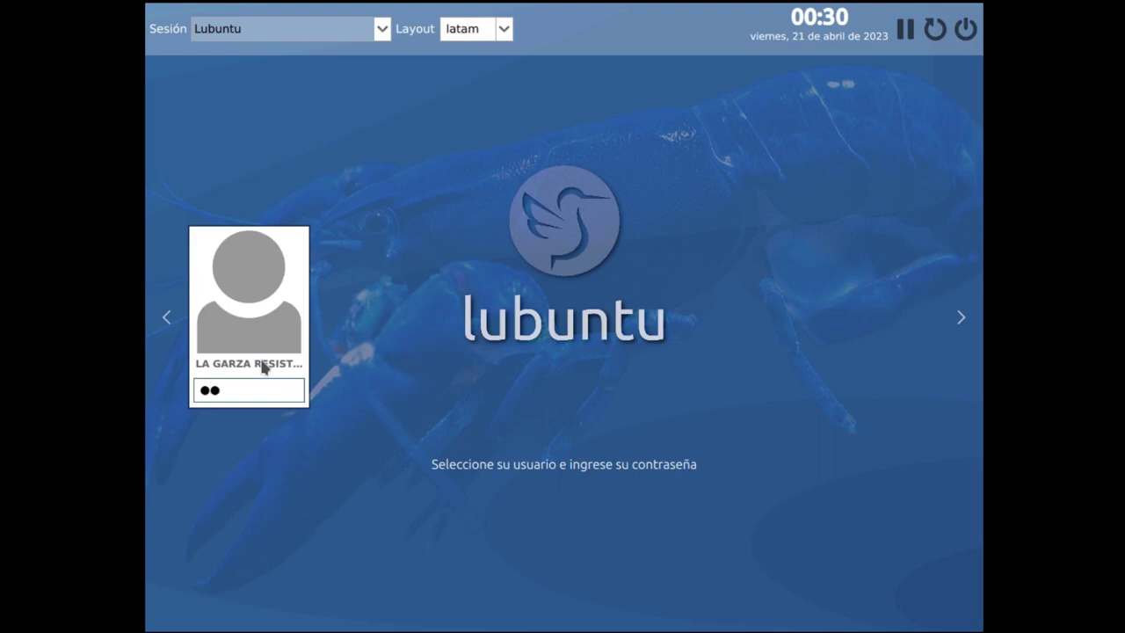
{"action": "key", "text": "Return"}
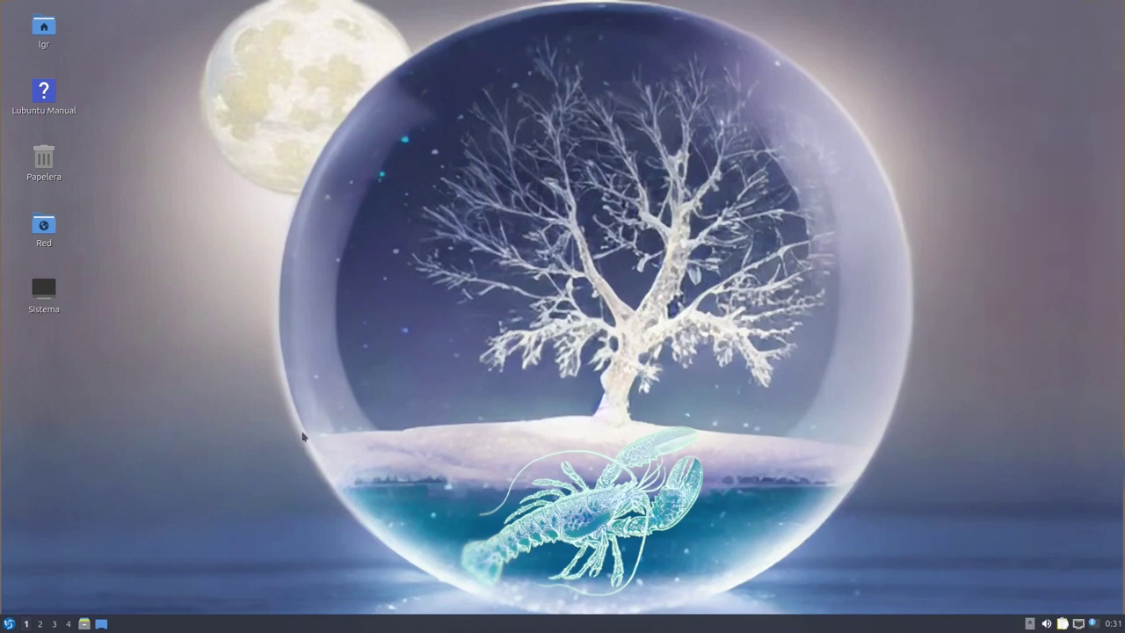
Search the application menu for 'ter' and launch QTerminal
{"action": "key", "text": "super"}
{"action": "type", "text": "ter"}
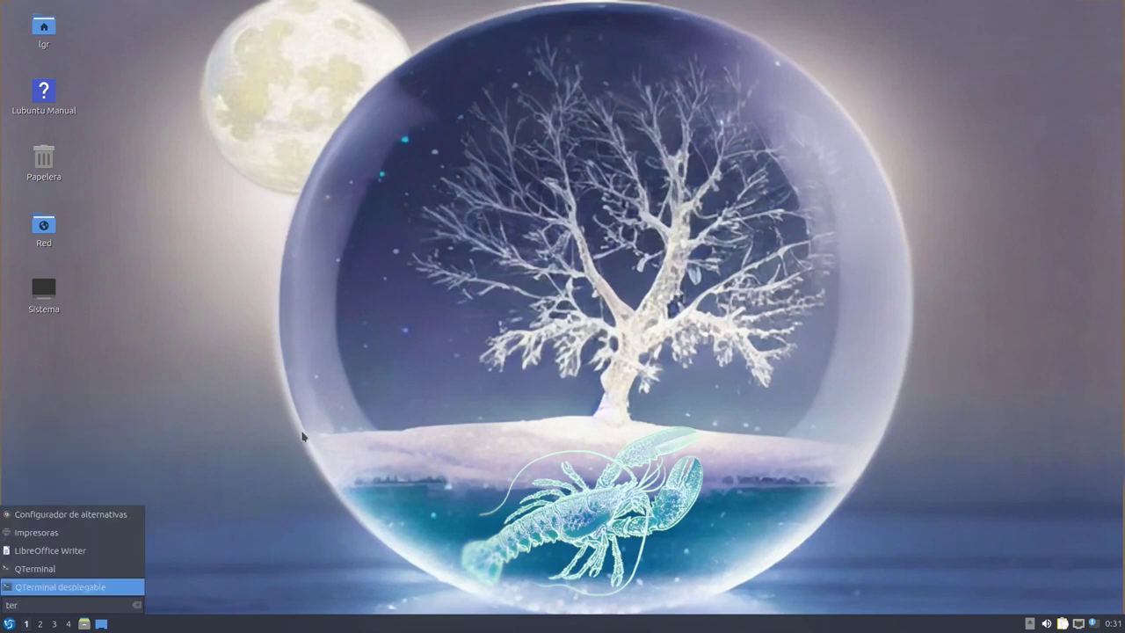
{"action": "key", "text": "Up"}
{"action": "key", "text": "Up"}
{"action": "key", "text": "Up"}
{"action": "key", "text": "Down"}
{"action": "key", "text": "Down"}
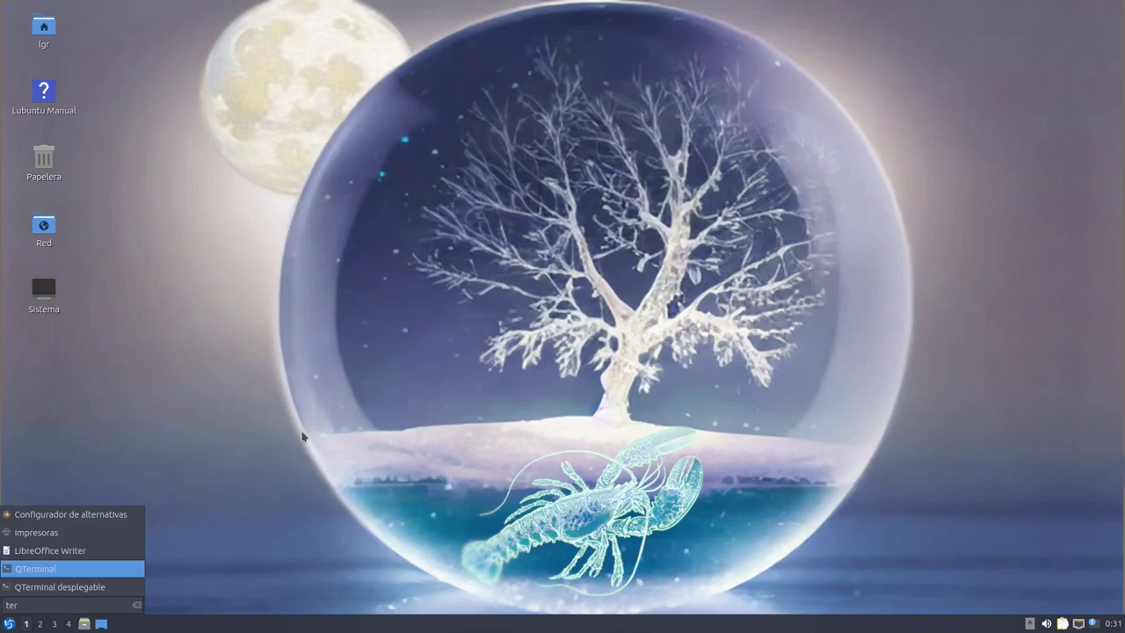
{"action": "key", "text": "Return"}
Install htop and neofetch with sudo apt, then run htop
{"action": "type", "text": "sudo ap"}
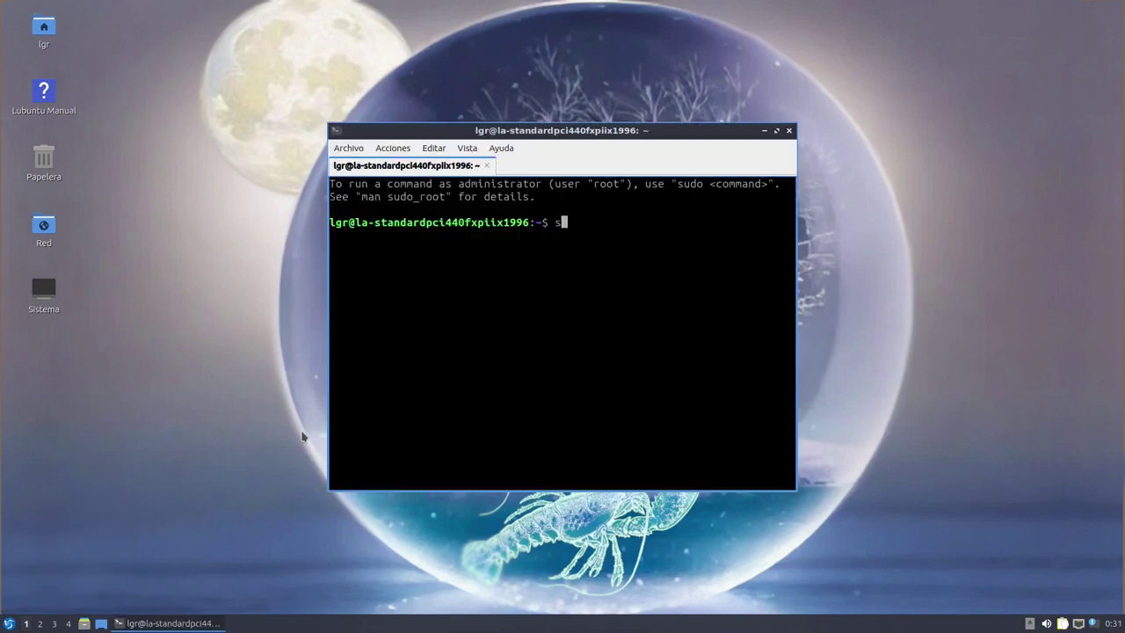
{"action": "type", "text": "t install htop "}
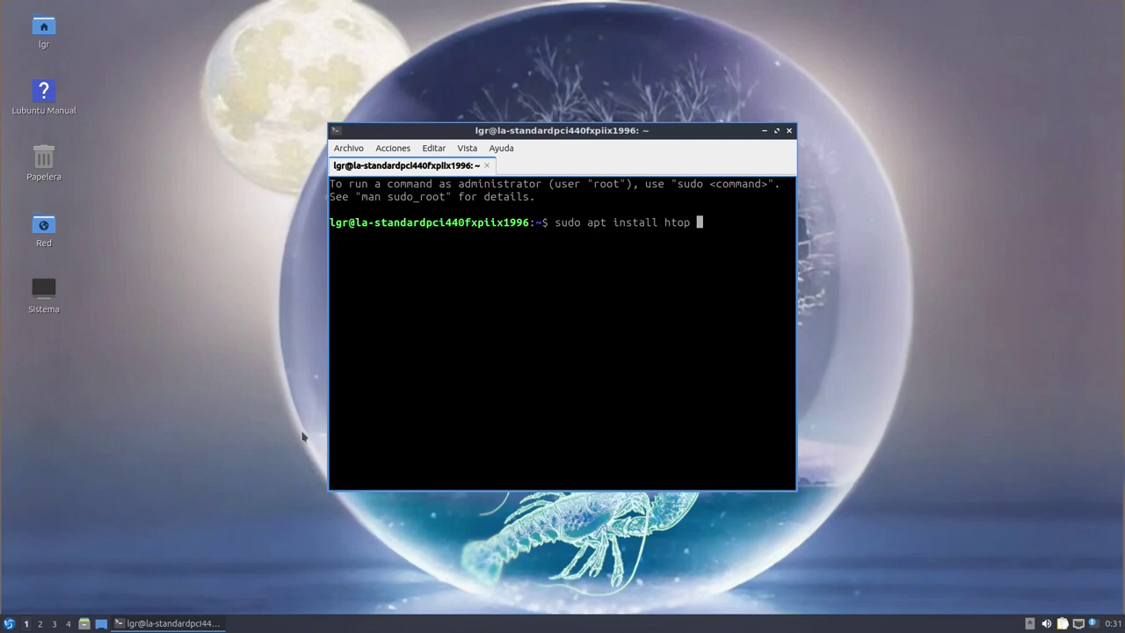
{"action": "type", "text": "neofetch"}
{"action": "key", "text": "Return"}
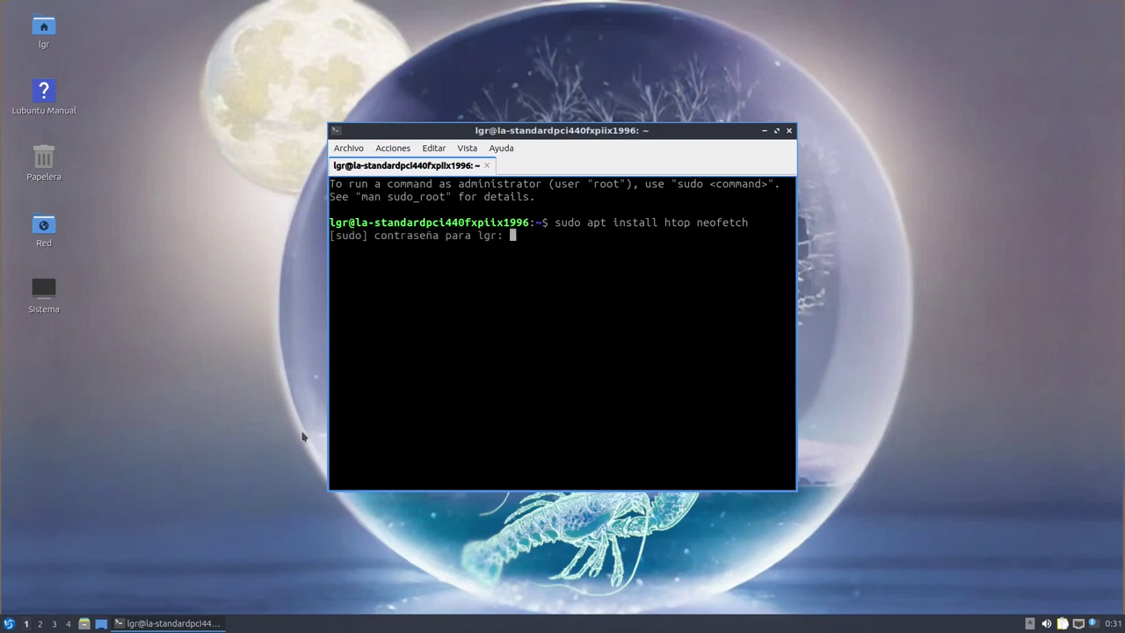
{"action": "key", "text": "Return"}
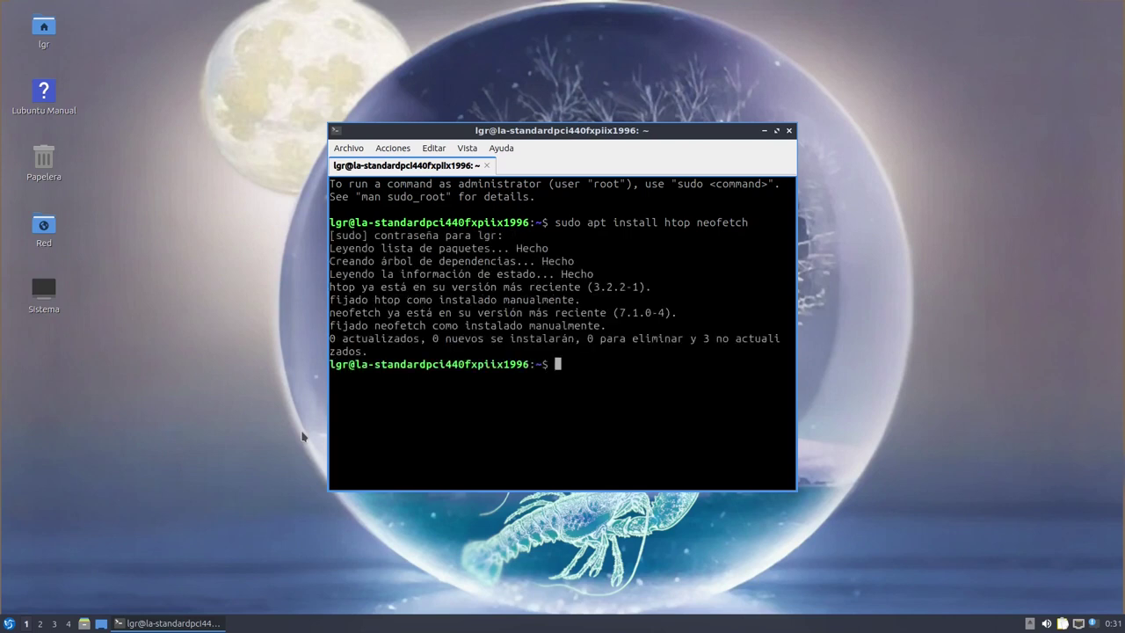
{"action": "type", "text": "htop"}
{"action": "key", "text": "Return"}
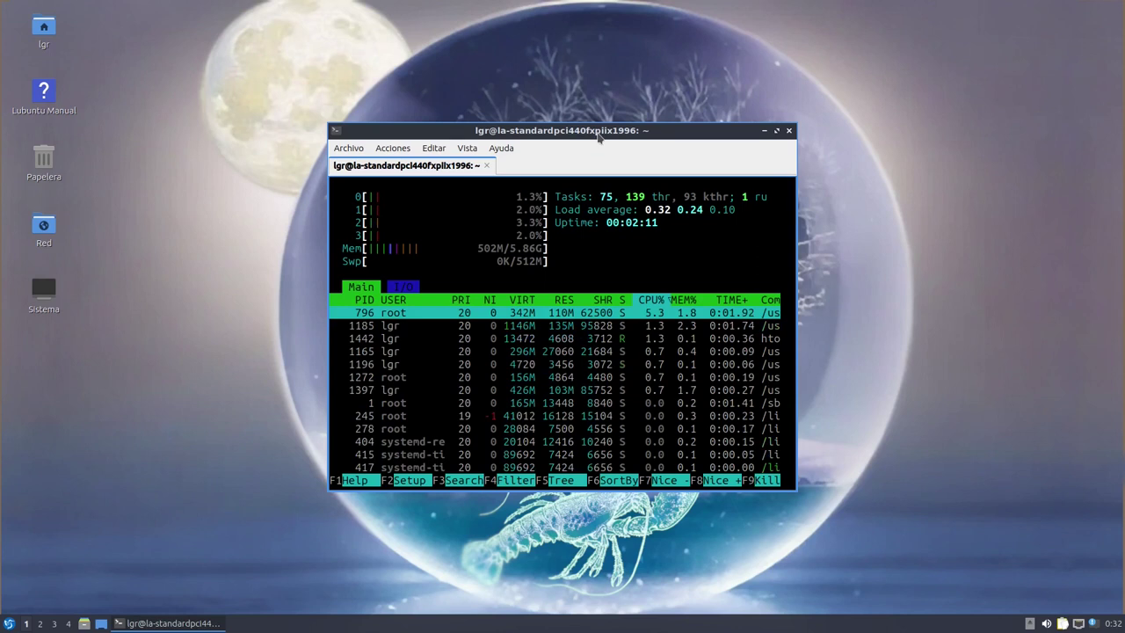
Move the terminal right, cancel the close prompt, quit htop with q, and type neofetch
{"action": "left_click_drag", "start_coordinate": [598, 137], "coordinate": [707, 128]}
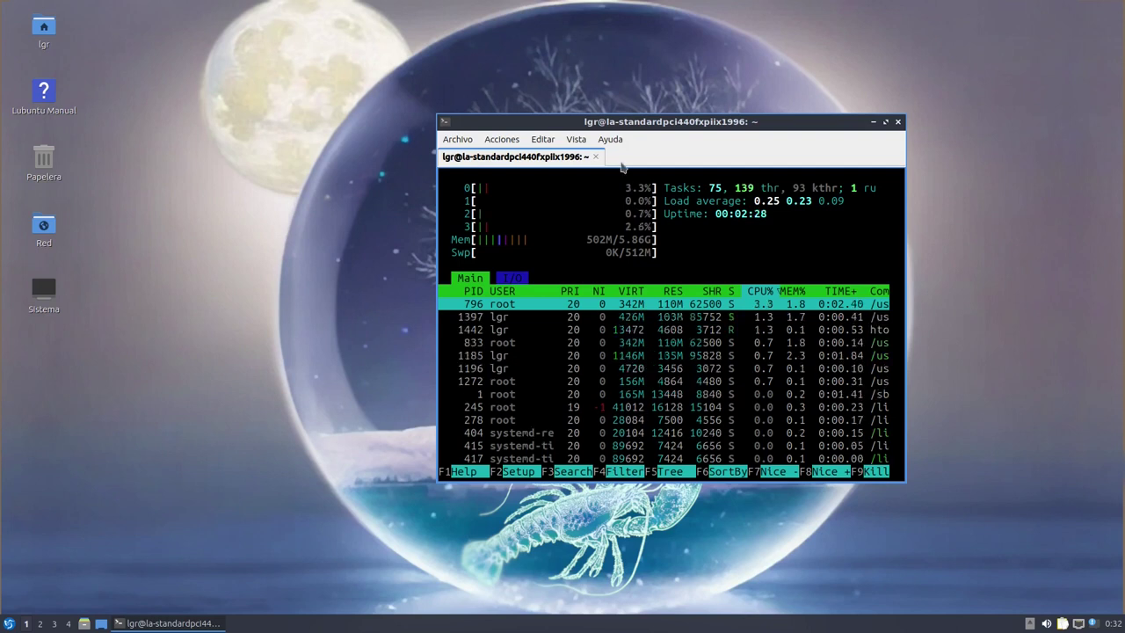
{"action": "left_click", "coordinate": [898, 121]}
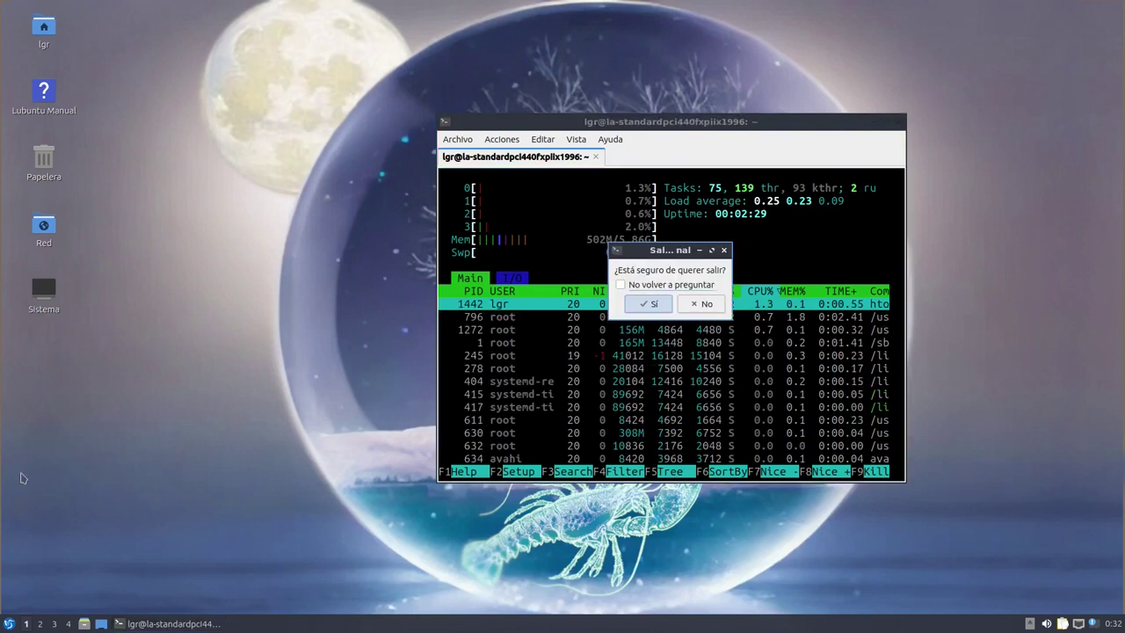
{"action": "key", "text": "Escape"}
{"action": "type", "text": "q"}
{"action": "type", "text": "neofetch"}
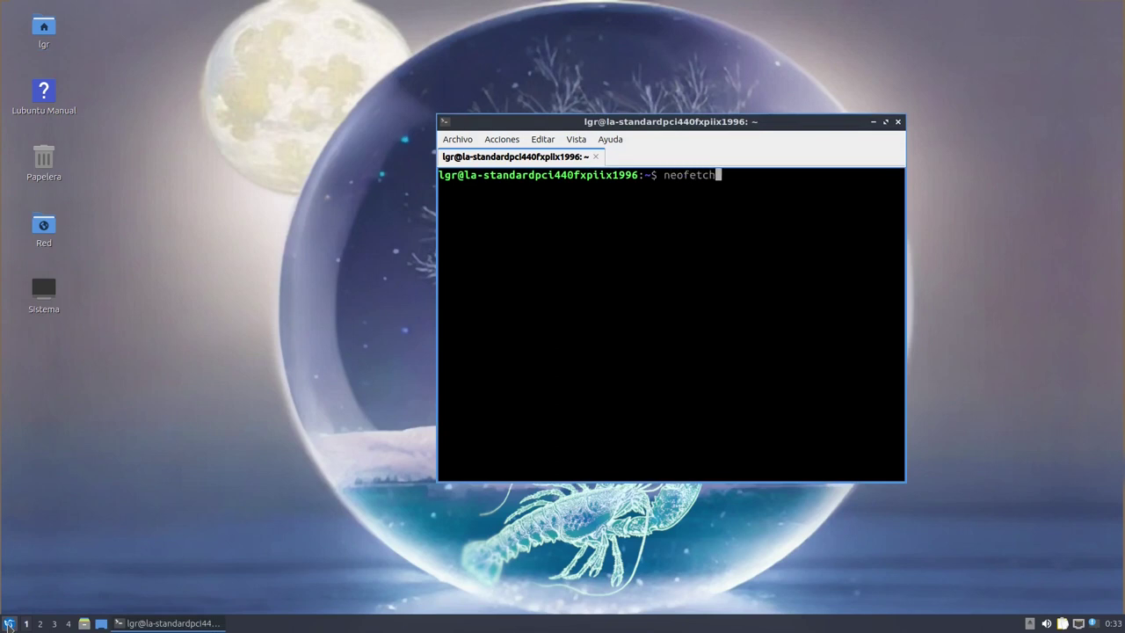
Run neofetch and review the printed system summary
{"action": "key", "text": "Return"}
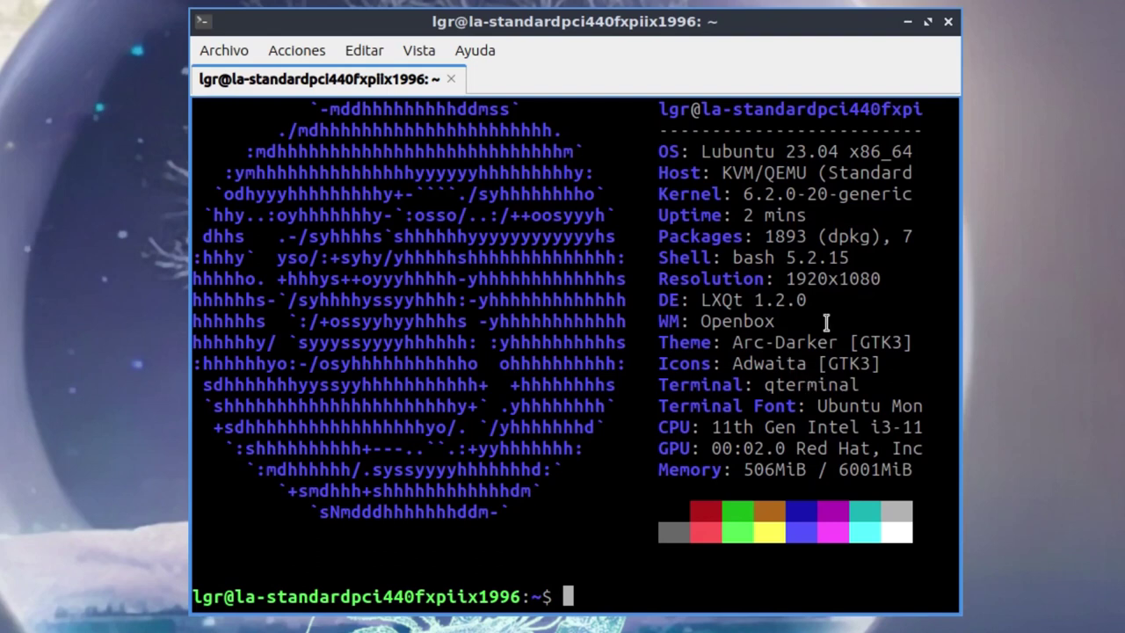
{"action": "left_click_drag", "start_coordinate": [718, 322], "coordinate": [782, 327]}
{"action": "left_click", "coordinate": [746, 313]}
{"action": "scroll", "coordinate": [855, 330], "scroll_direction": "up", "scroll_amount": 1}
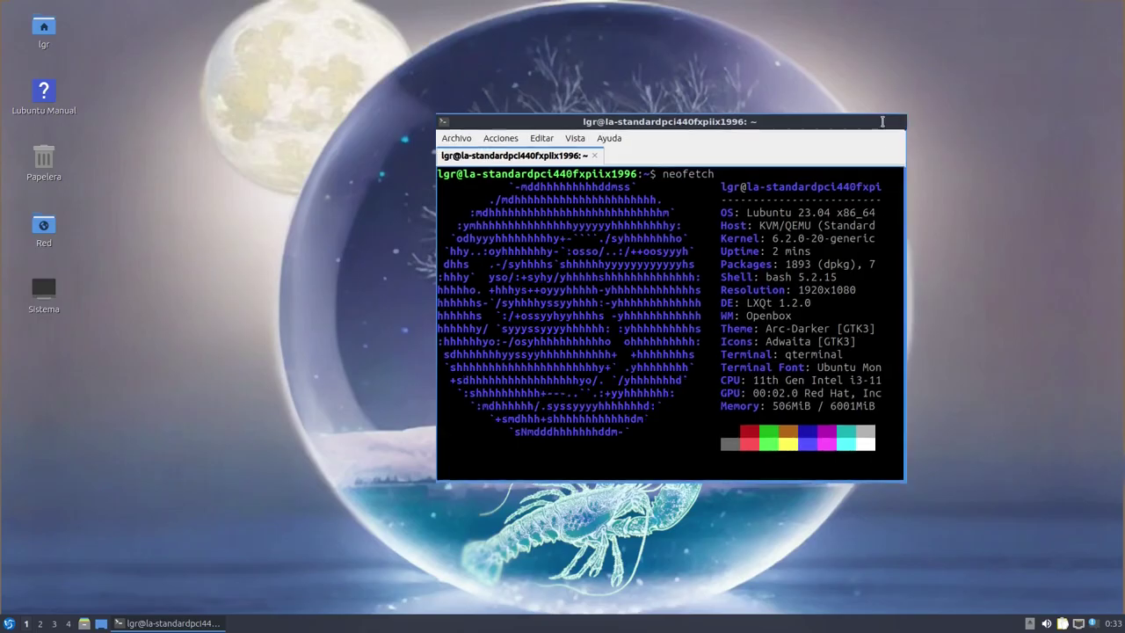
Maximize the terminal and run 'snap list' to show the six installed snaps
{"action": "double_click", "coordinate": [882, 122]}
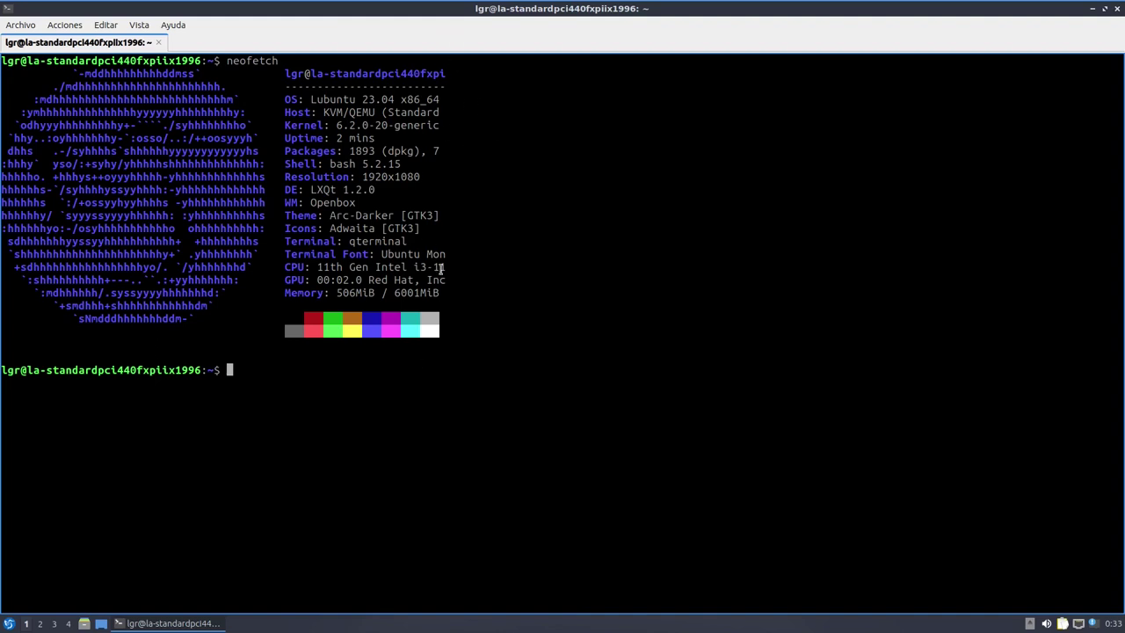
{"action": "scroll", "coordinate": [587, 474], "scroll_direction": "down", "scroll_amount": 1}
{"action": "type", "text": "snap "}
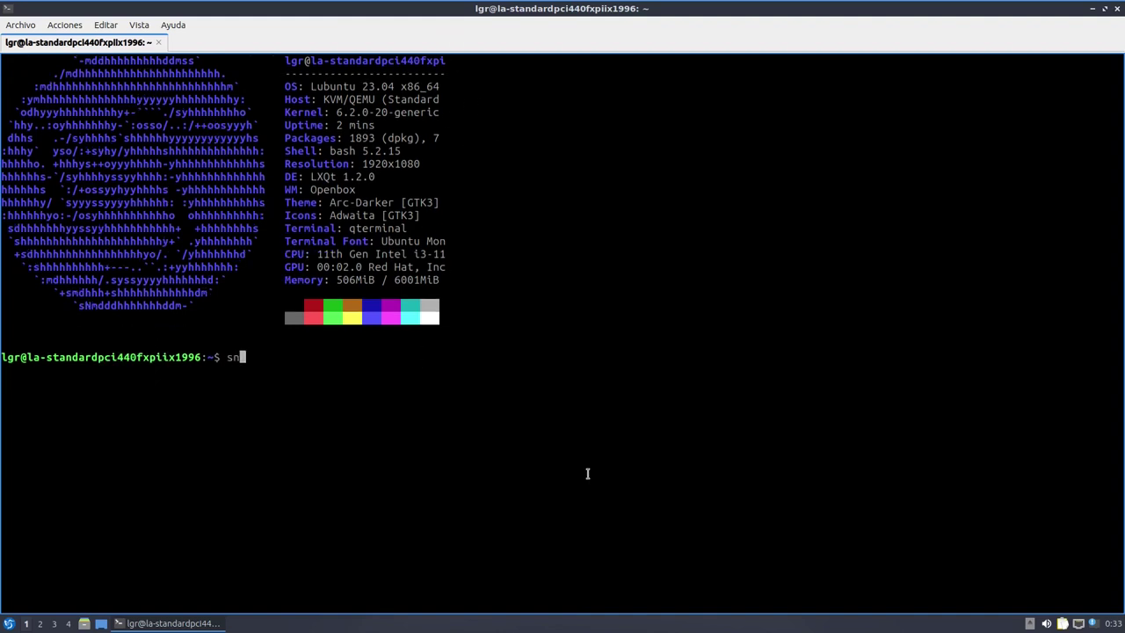
{"action": "type", "text": "list"}
{"action": "key", "text": "Return"}
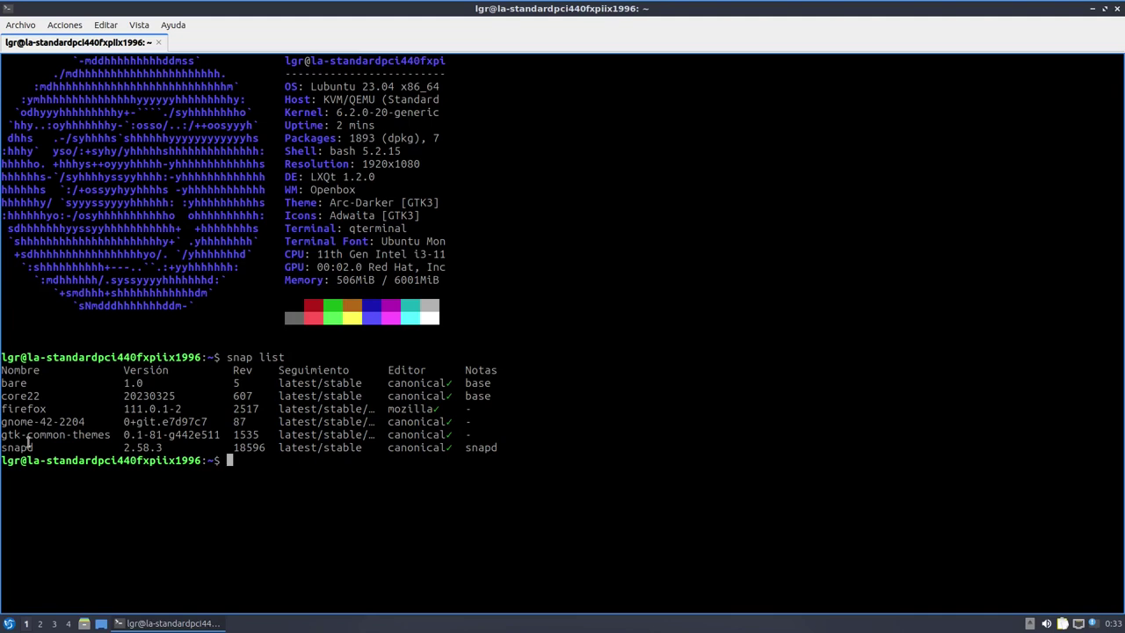
{"action": "left_click", "coordinate": [1119, 11]}
Confirm closing QTerminal and start Firefox from the menu's Internet category
{"action": "left_click", "coordinate": [554, 316]}
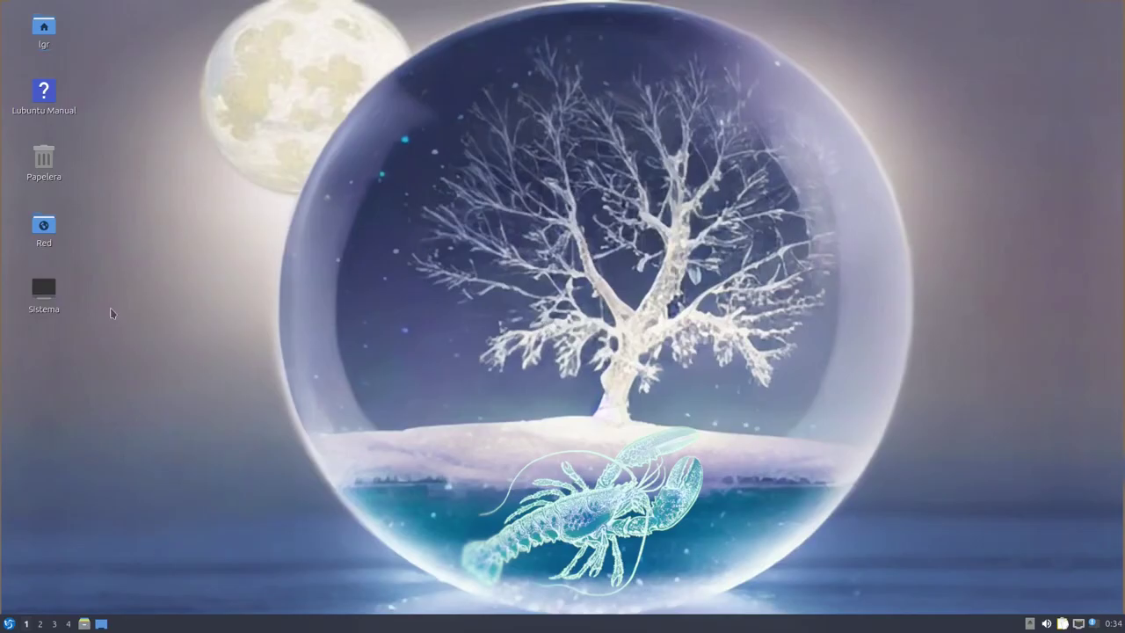
{"action": "left_click", "coordinate": [7, 623]}
{"action": "mouse_move", "coordinate": [62, 490]}
{"action": "mouse_move", "coordinate": [66, 470]}
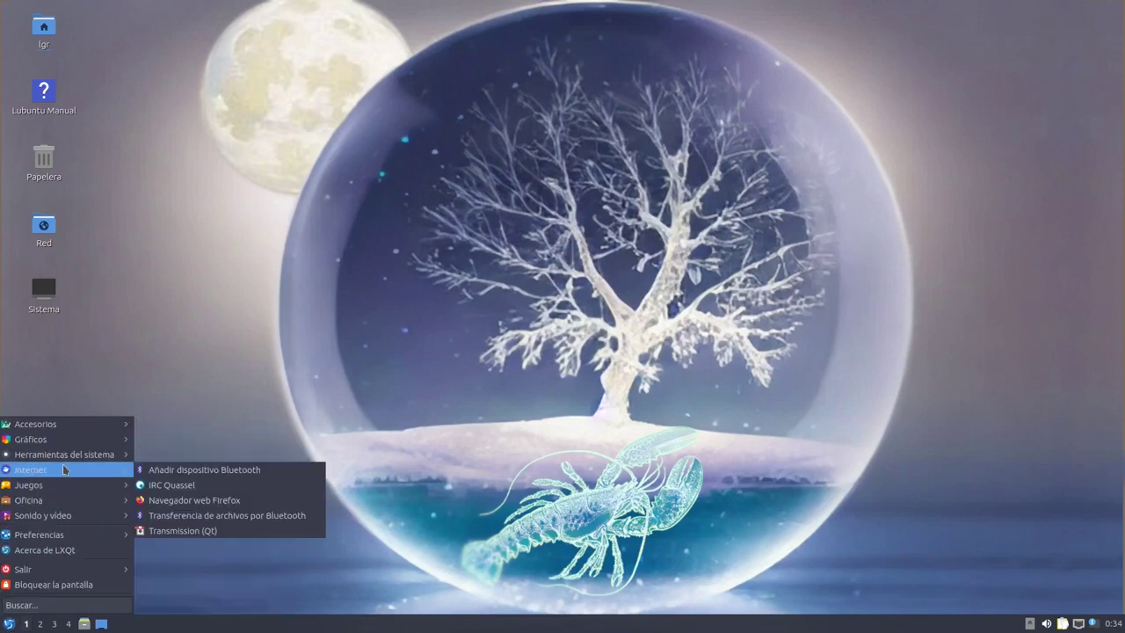
{"action": "left_click", "coordinate": [174, 501]}
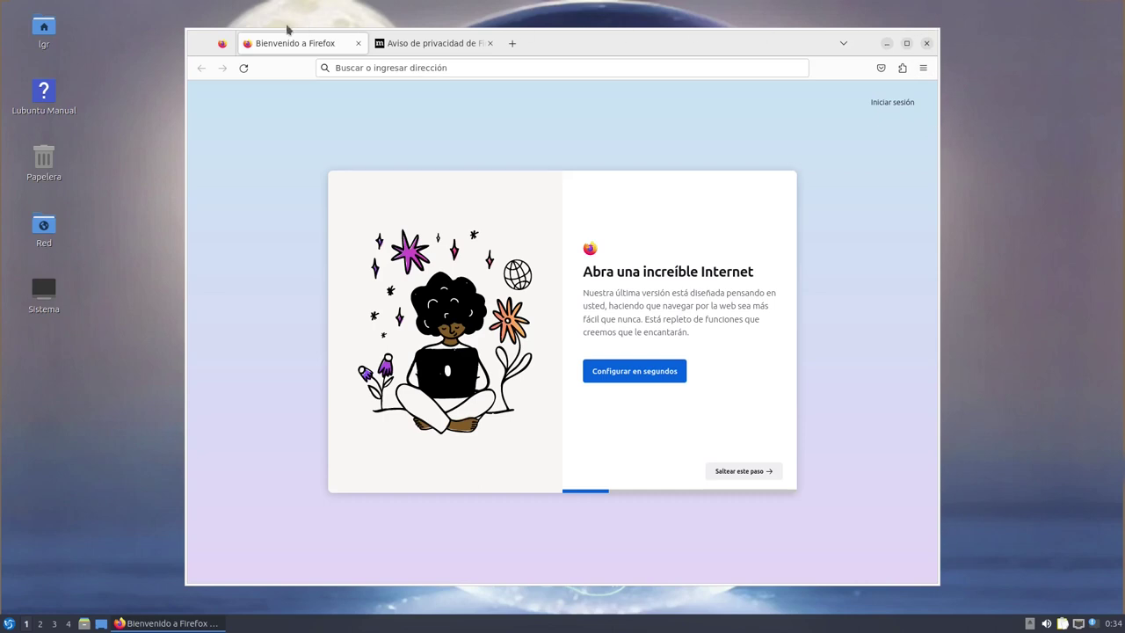
Restore the maximized Firefox window to a smaller size and close it
{"action": "left_click", "coordinate": [907, 43]}
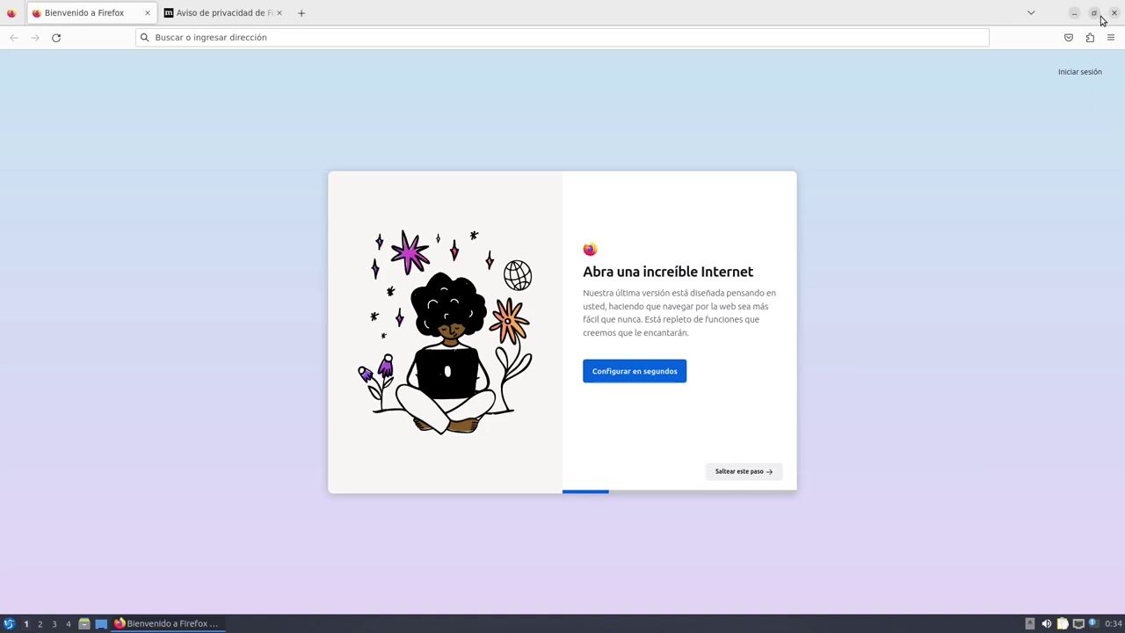
{"action": "left_click", "coordinate": [1095, 14]}
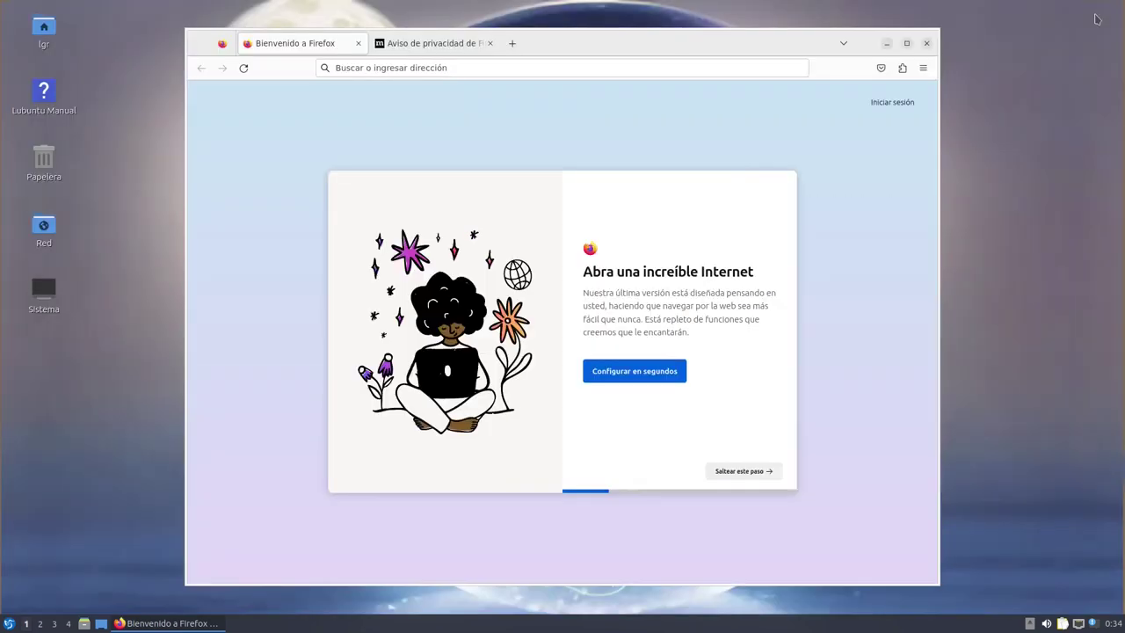
{"action": "left_click", "coordinate": [927, 44]}
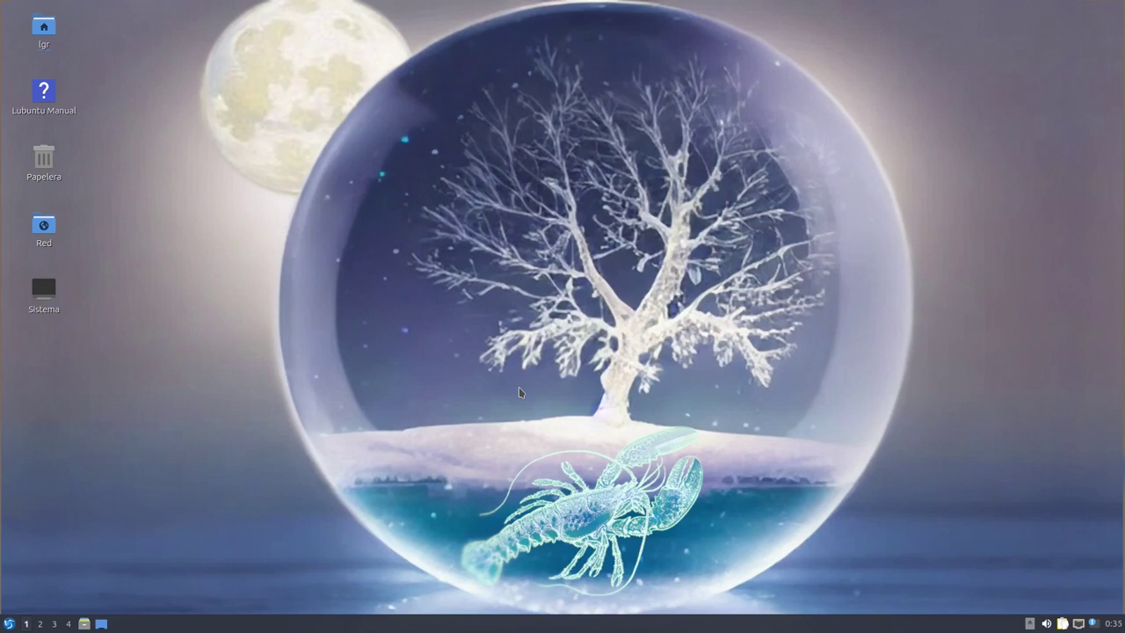
Open PCManFM-Qt on the home folder, maximizing, closing, and reopening it twice
{"action": "key", "text": "super"}
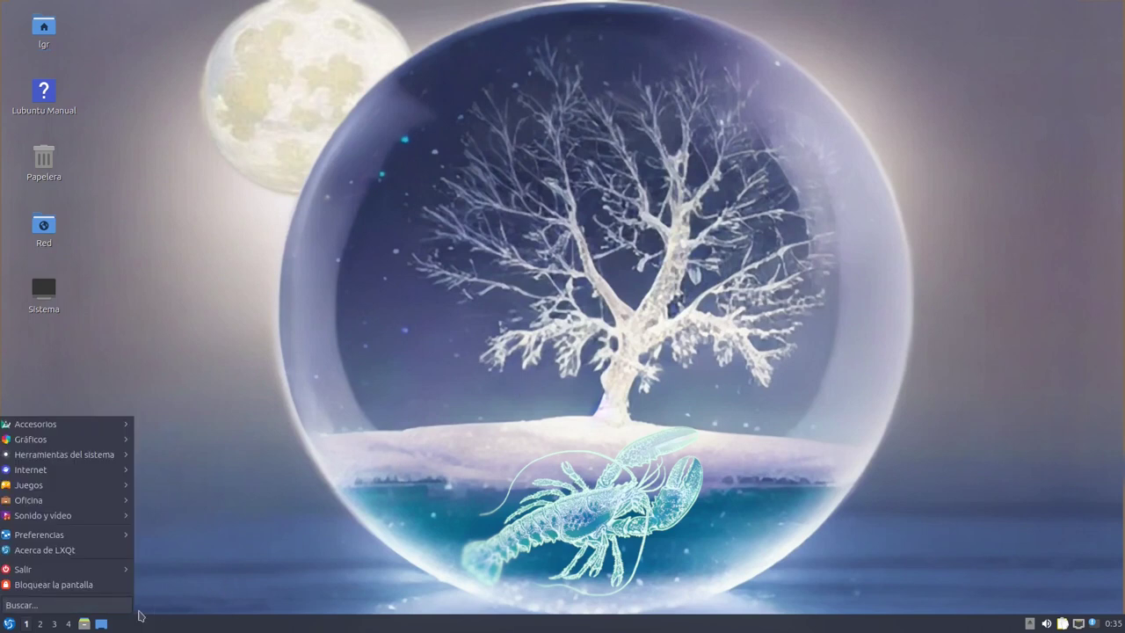
{"action": "left_click", "coordinate": [83, 623]}
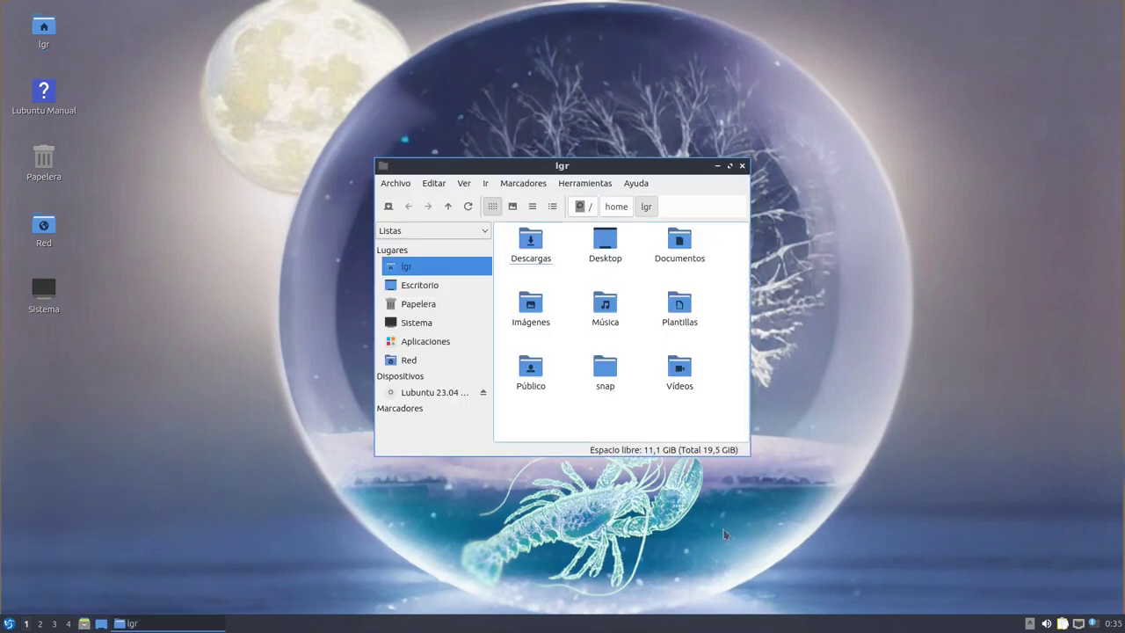
{"action": "left_click", "coordinate": [730, 166]}
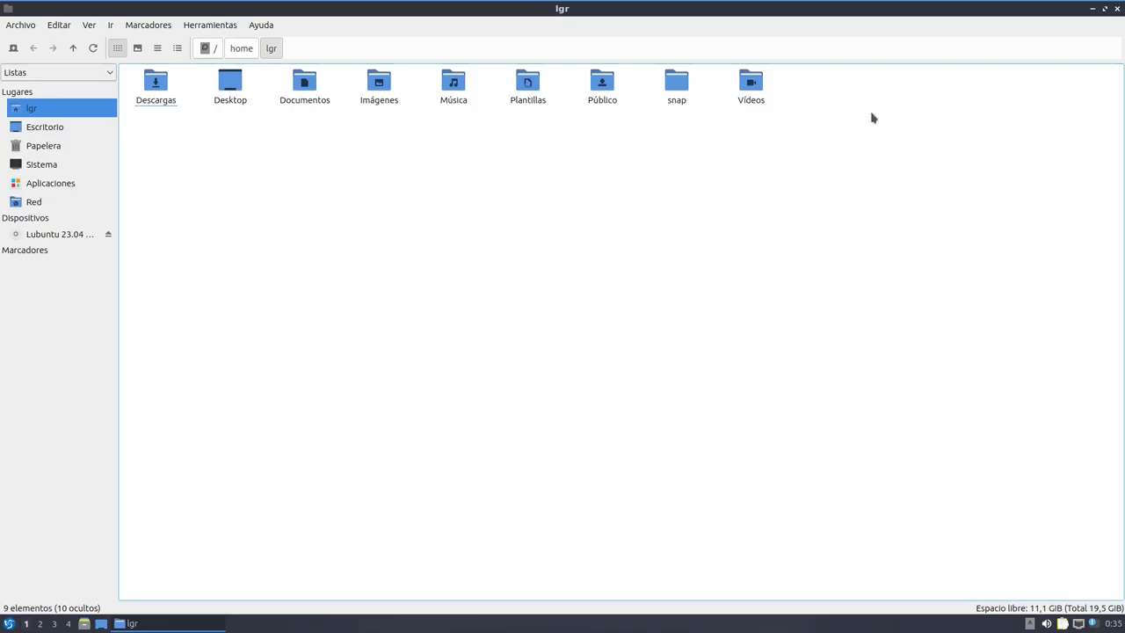
{"action": "left_click", "coordinate": [1116, 9]}
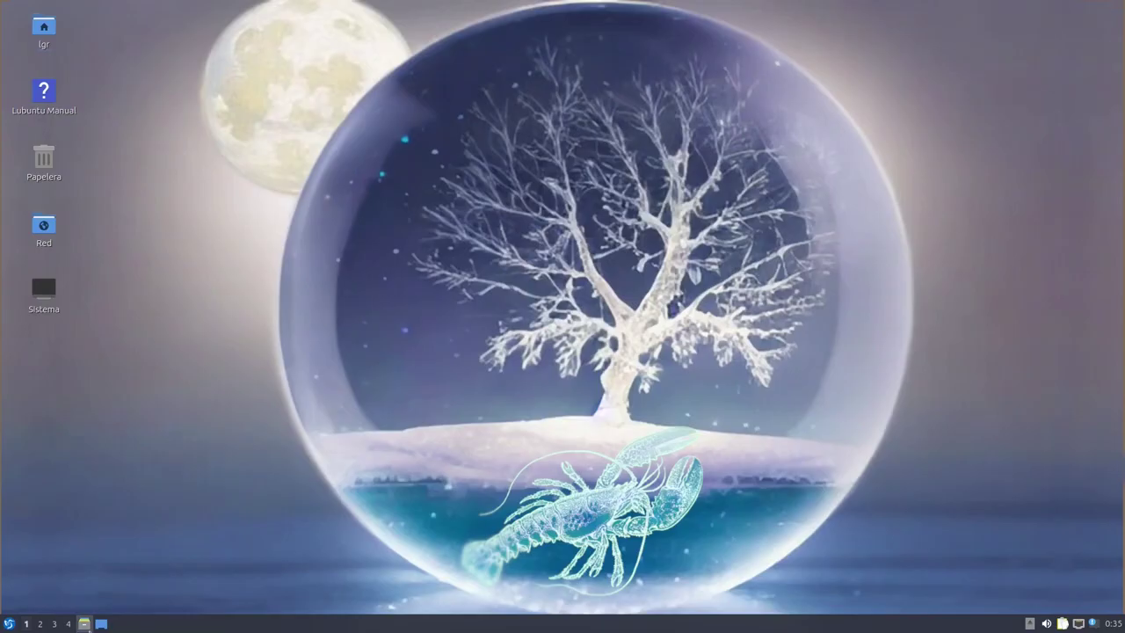
{"action": "left_click", "coordinate": [85, 624]}
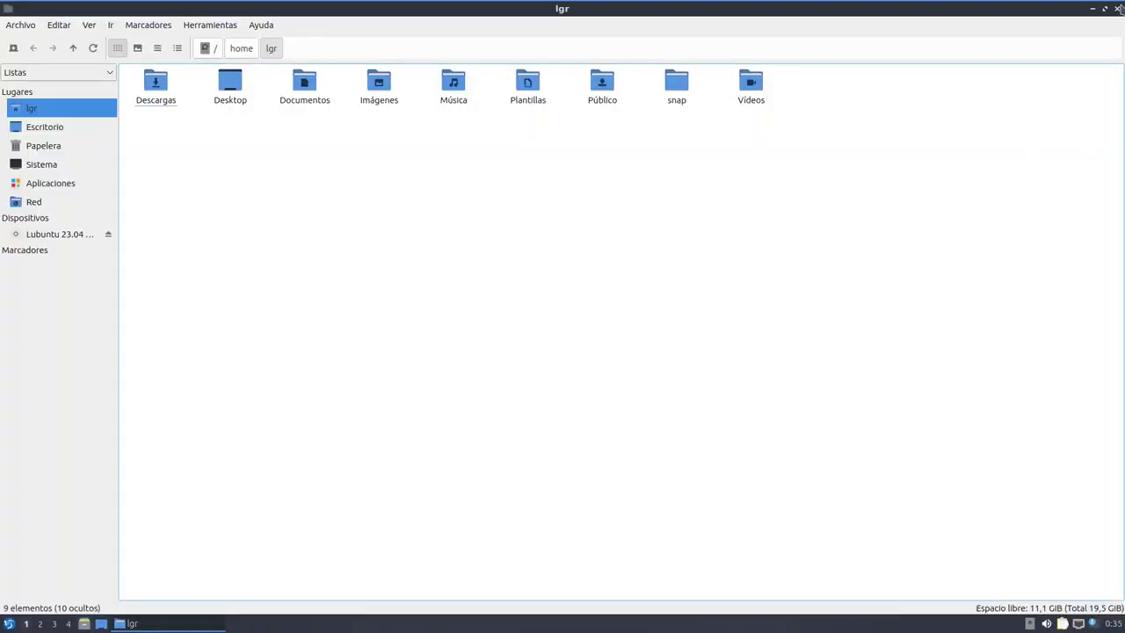
{"action": "left_click", "coordinate": [1118, 9]}
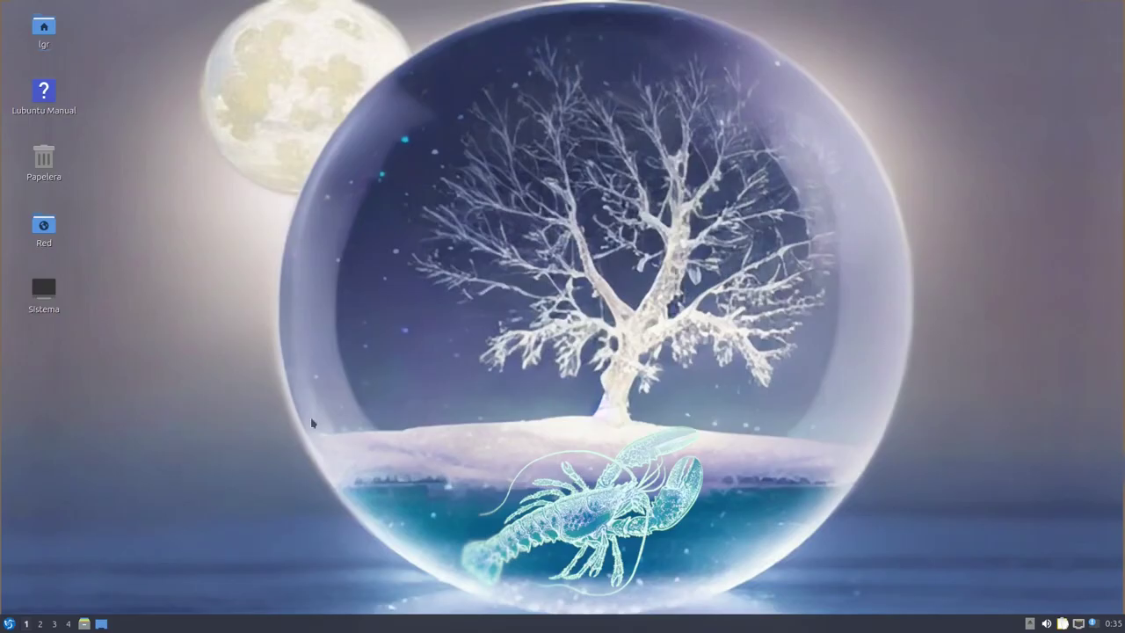
{"action": "left_click", "coordinate": [85, 624]}
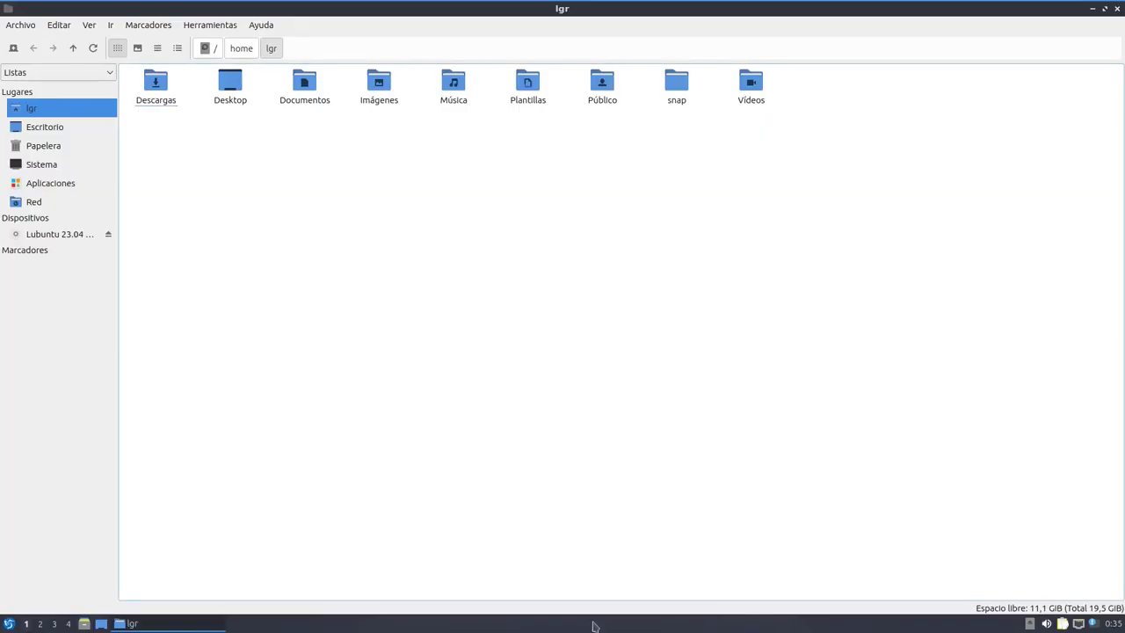
View Ayuda's hidden shortcuts list and the Acerca de window, including its licence
{"action": "left_click", "coordinate": [261, 24]}
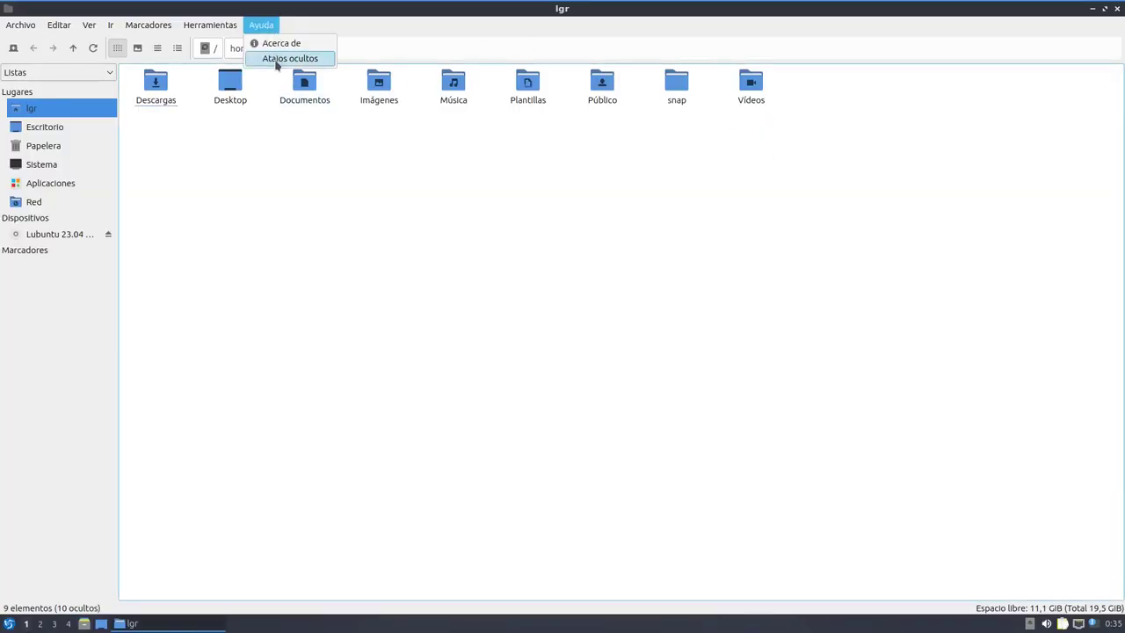
{"action": "left_click", "coordinate": [276, 58]}
{"action": "left_click", "coordinate": [674, 393]}
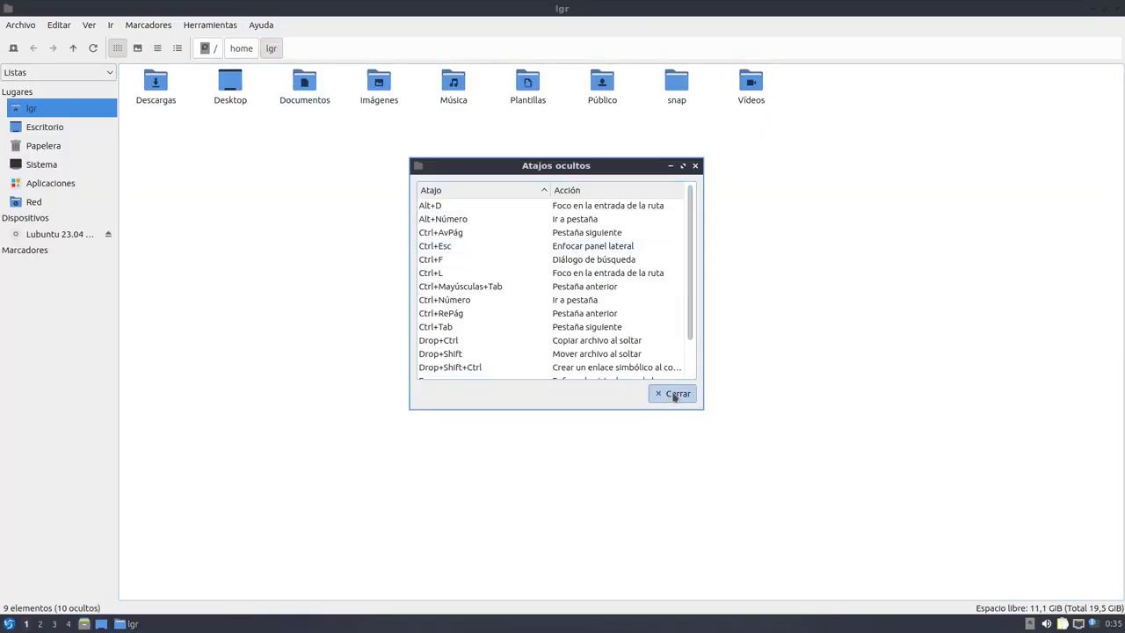
{"action": "left_click", "coordinate": [263, 26]}
{"action": "left_click", "coordinate": [272, 42]}
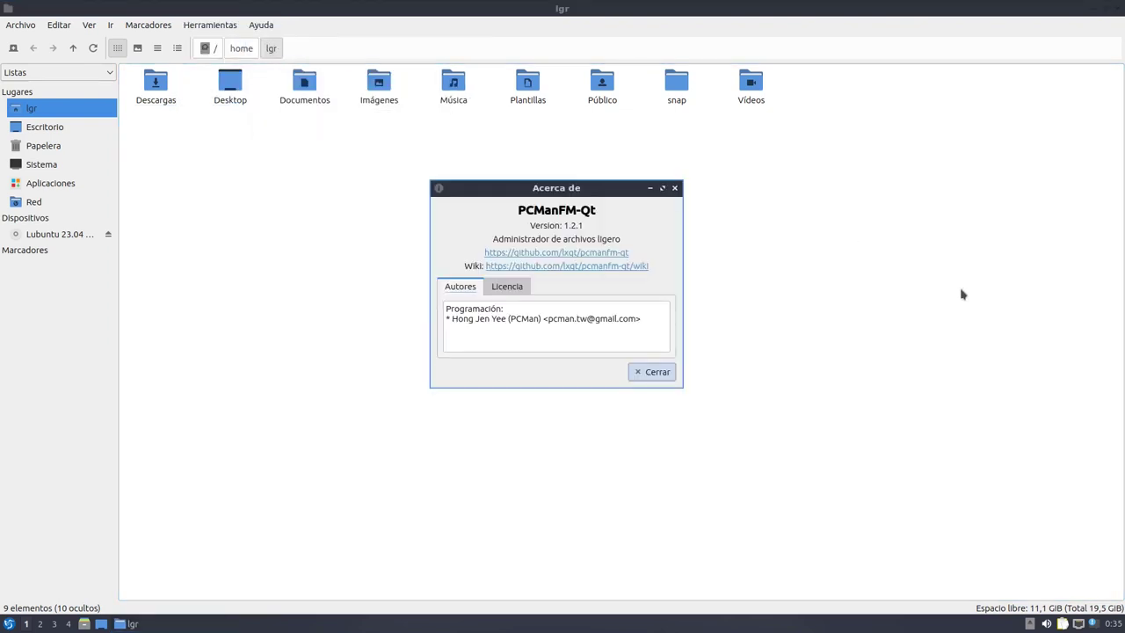
{"action": "left_click_drag", "start_coordinate": [577, 190], "coordinate": [587, 223]}
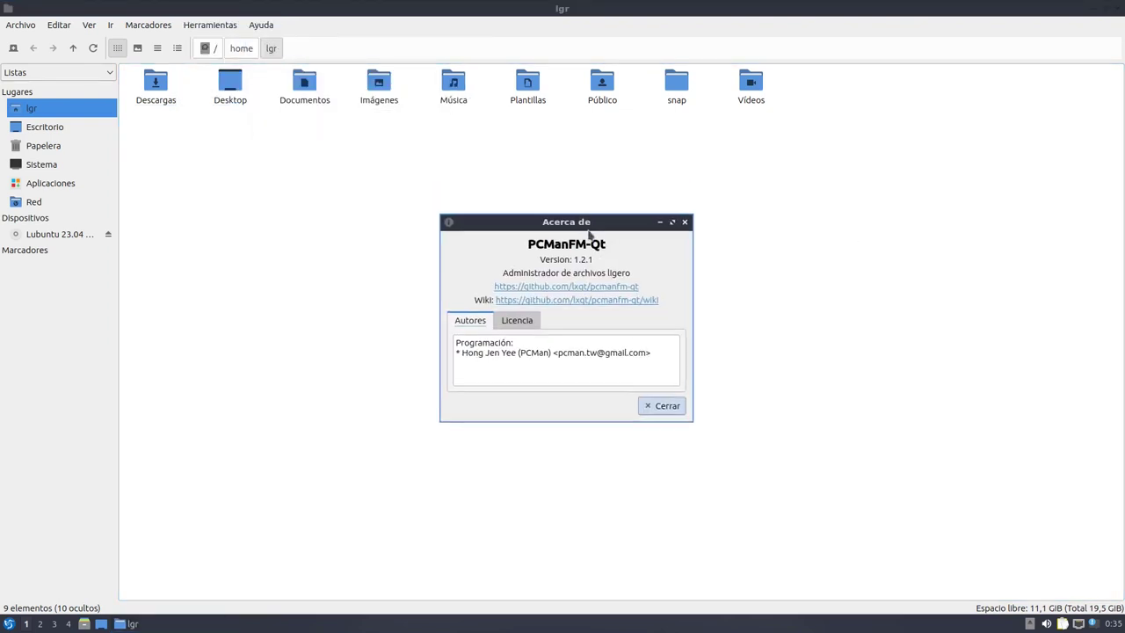
{"action": "left_click", "coordinate": [527, 322]}
{"action": "left_click", "coordinate": [464, 324]}
{"action": "left_click", "coordinate": [687, 221]}
Widen the Places panel, browse Aplicaciones through Gráficos to Oficina, and launch LibreOffice Calc
{"action": "left_click_drag", "start_coordinate": [119, 197], "coordinate": [178, 215]}
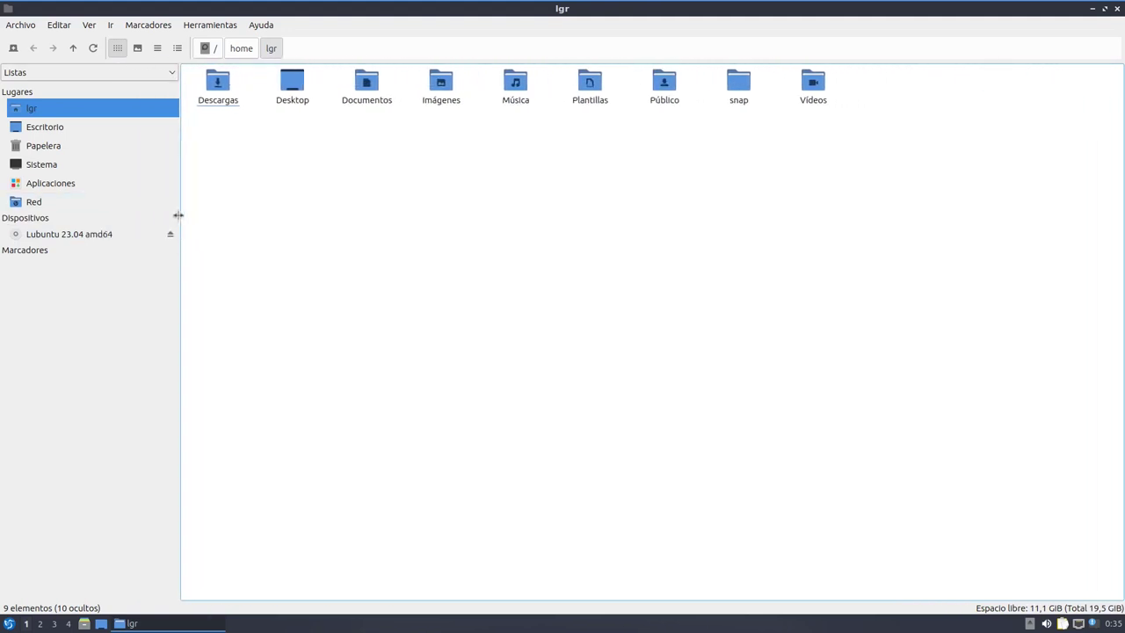
{"action": "left_click", "coordinate": [115, 183]}
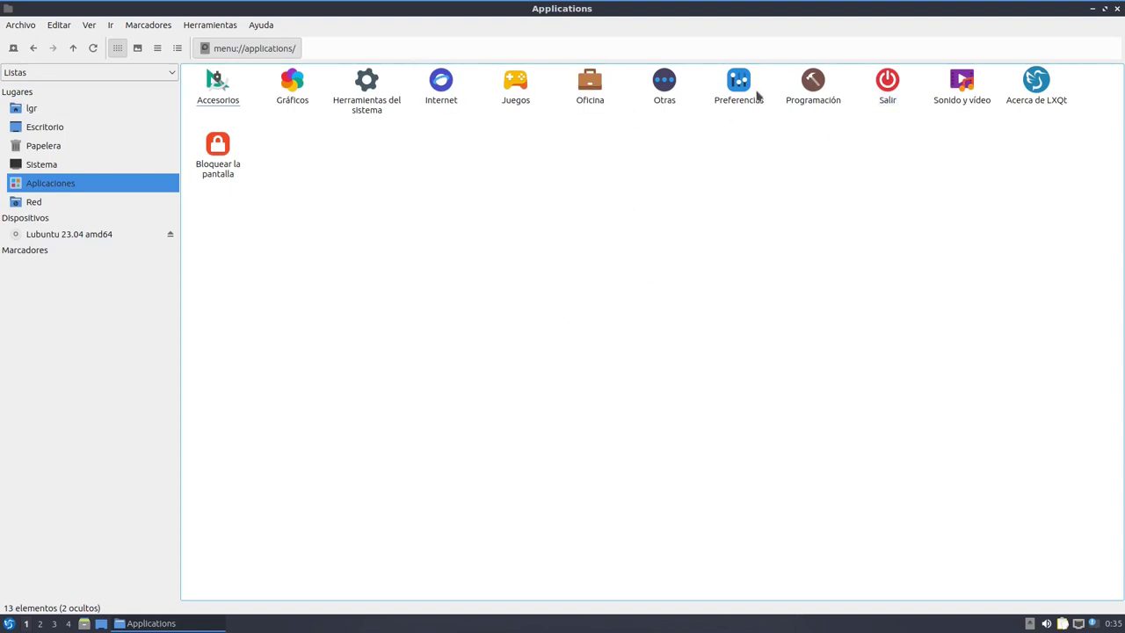
{"action": "left_click", "coordinate": [292, 85]}
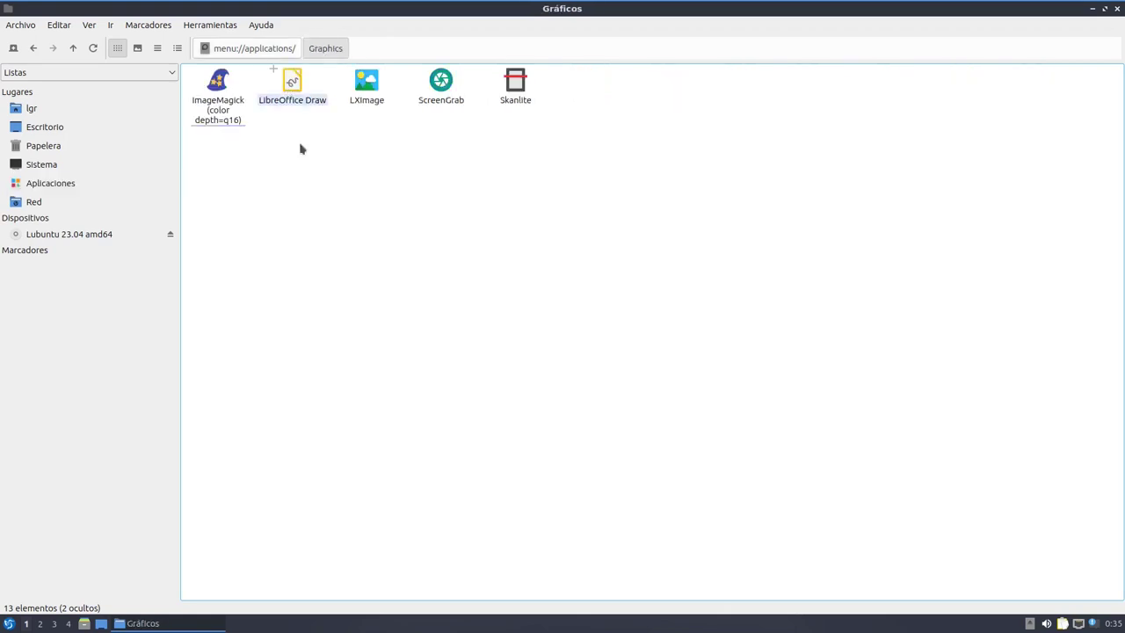
{"action": "left_click", "coordinate": [278, 53]}
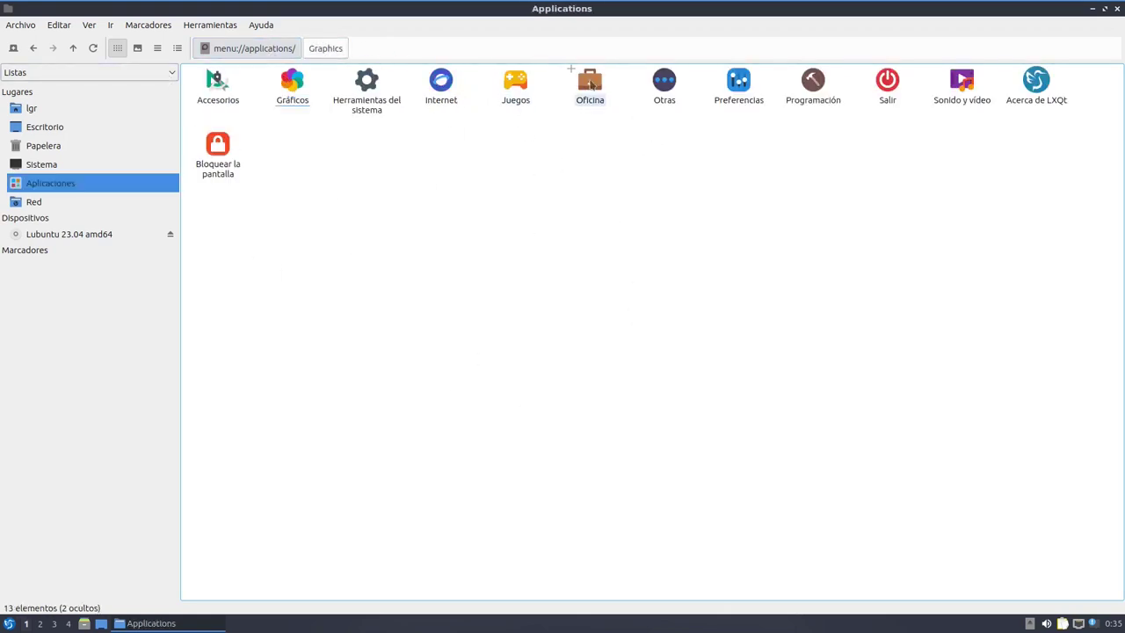
{"action": "left_click", "coordinate": [589, 83]}
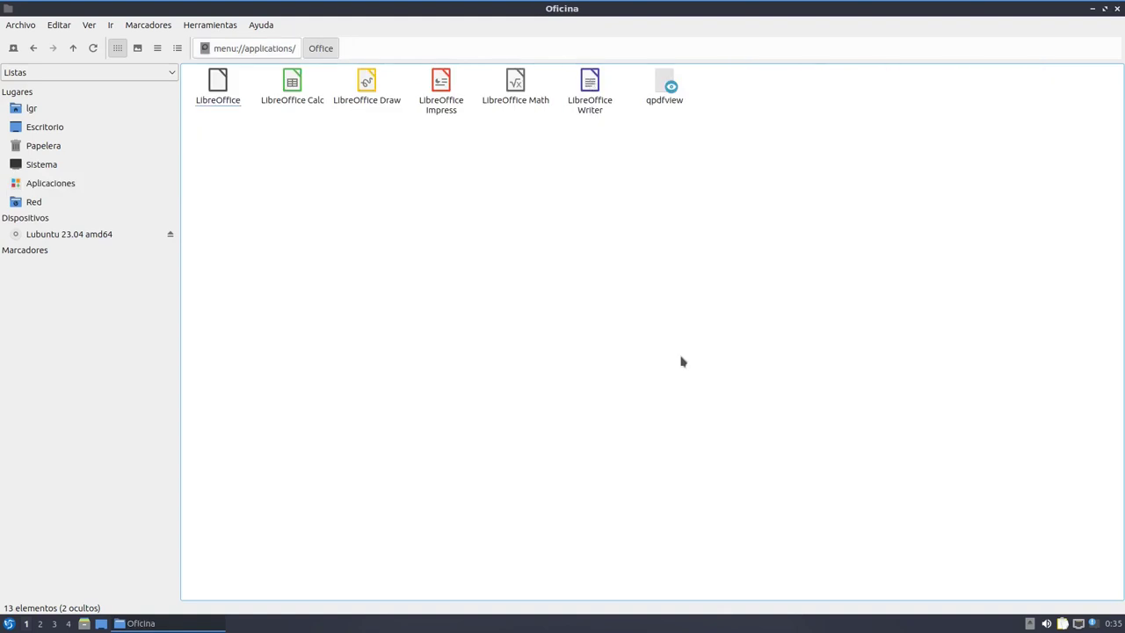
{"action": "left_click", "coordinate": [290, 88]}
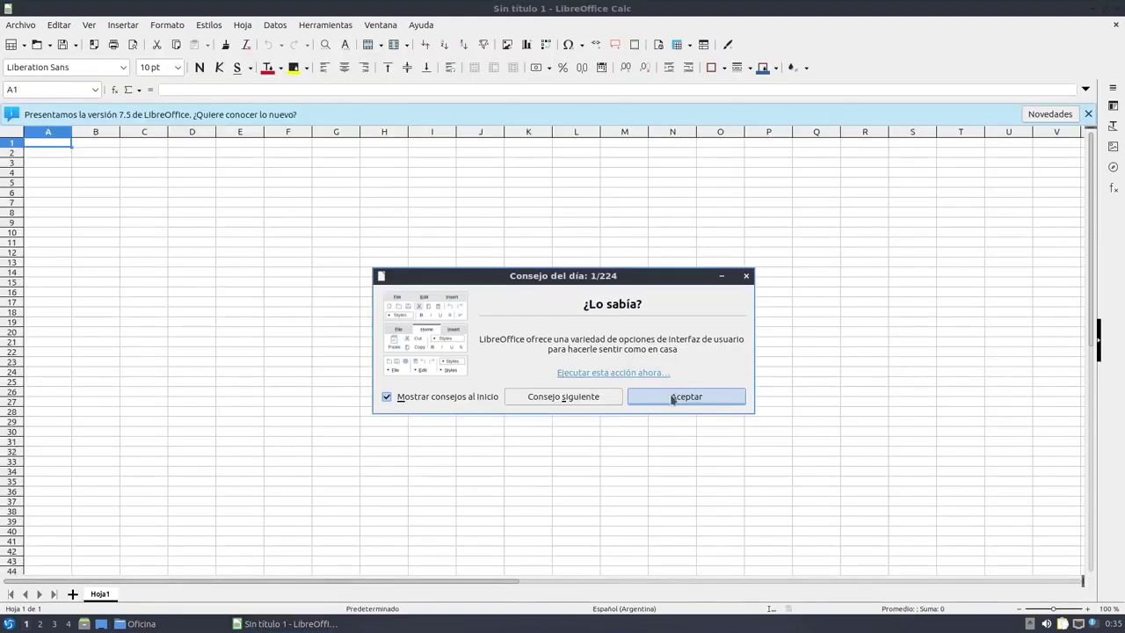
Dismiss the tip of the day, click a few cells including U7, and close Calc
{"action": "left_click", "coordinate": [673, 397]}
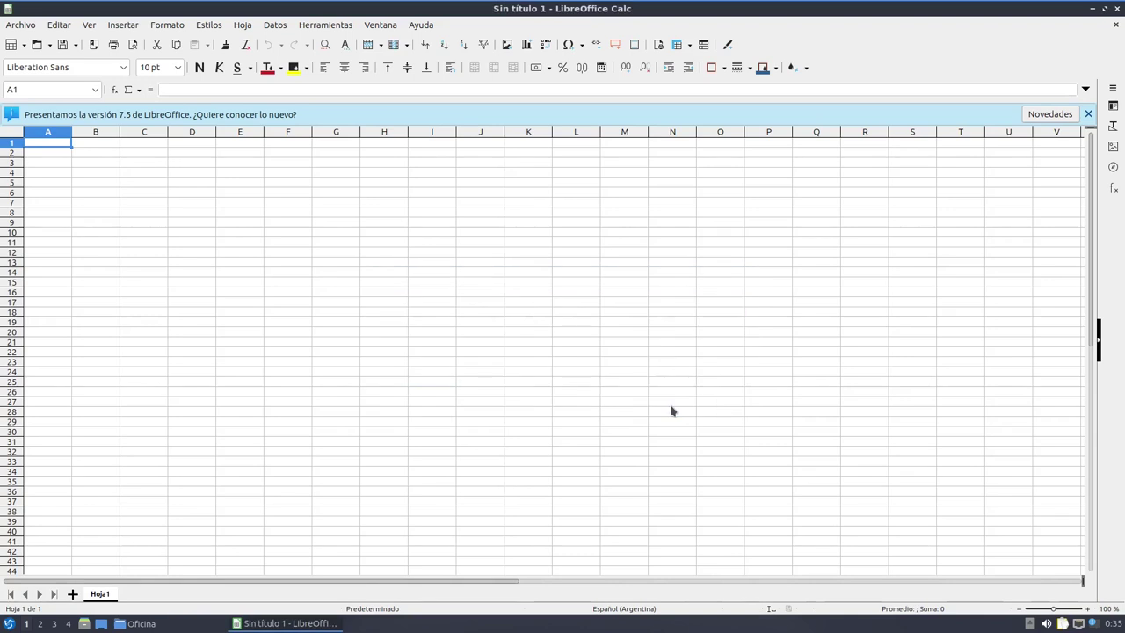
{"action": "left_click", "coordinate": [671, 342]}
{"action": "left_click", "coordinate": [768, 314]}
{"action": "left_click", "coordinate": [1021, 204]}
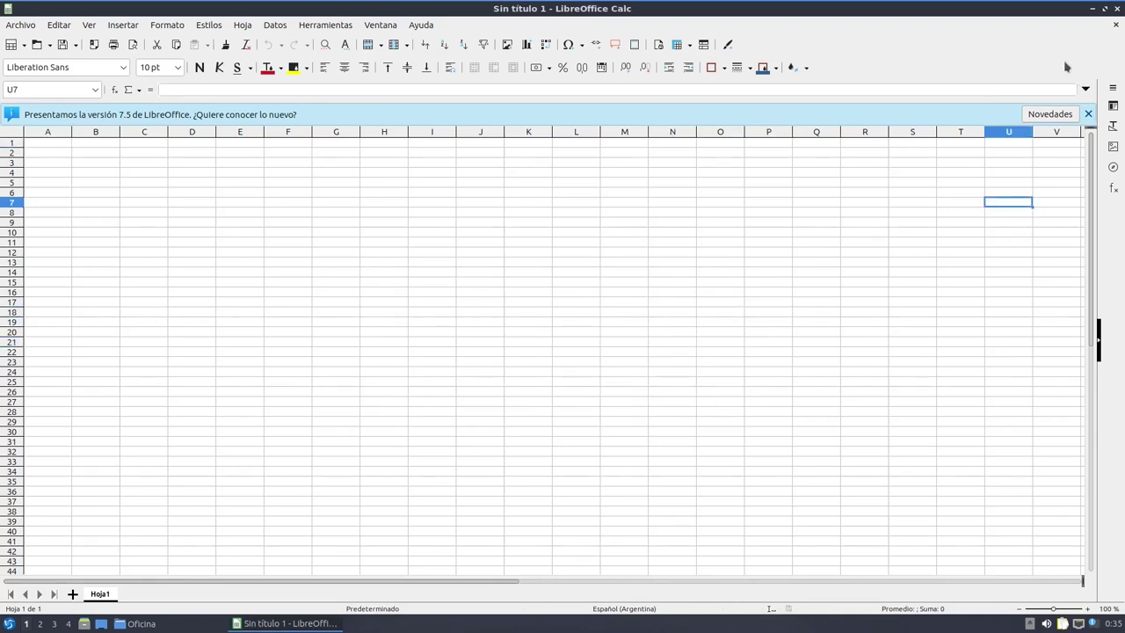
{"action": "left_click", "coordinate": [1119, 9]}
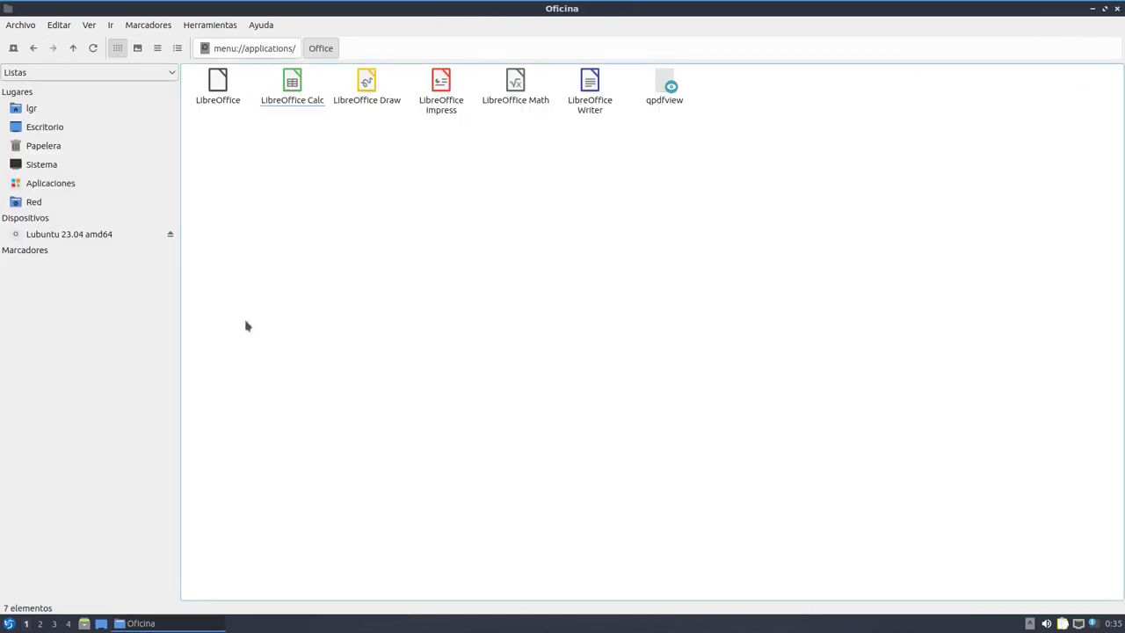
Narrow the Places panel, restore the file manager window and move it higher
{"action": "left_click_drag", "start_coordinate": [180, 306], "coordinate": [148, 306]}
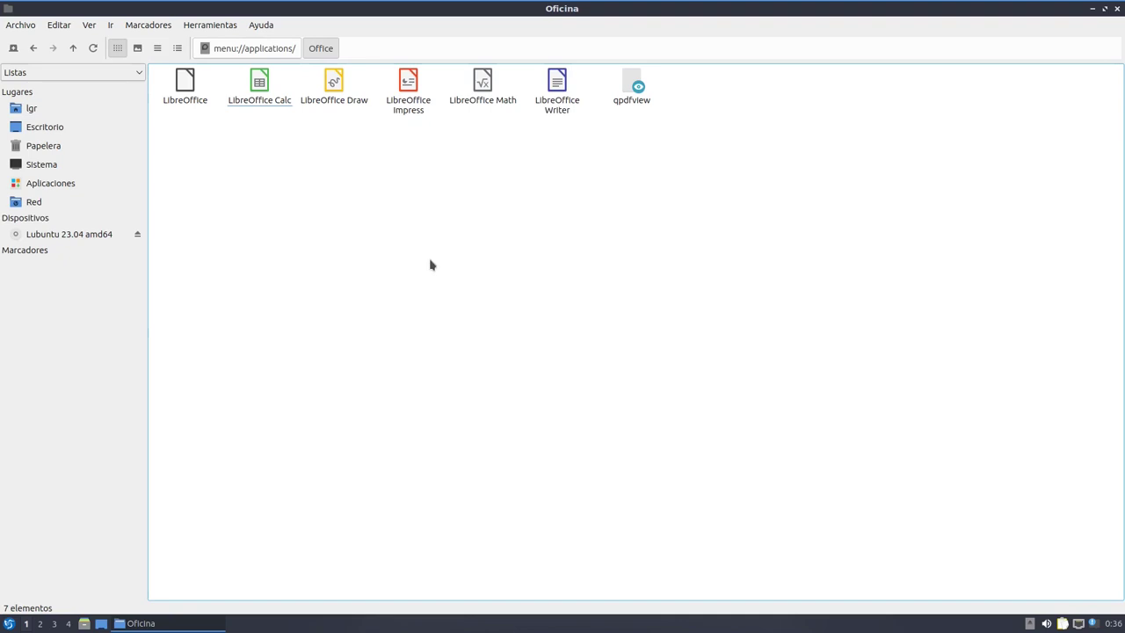
{"action": "left_click", "coordinate": [1106, 10]}
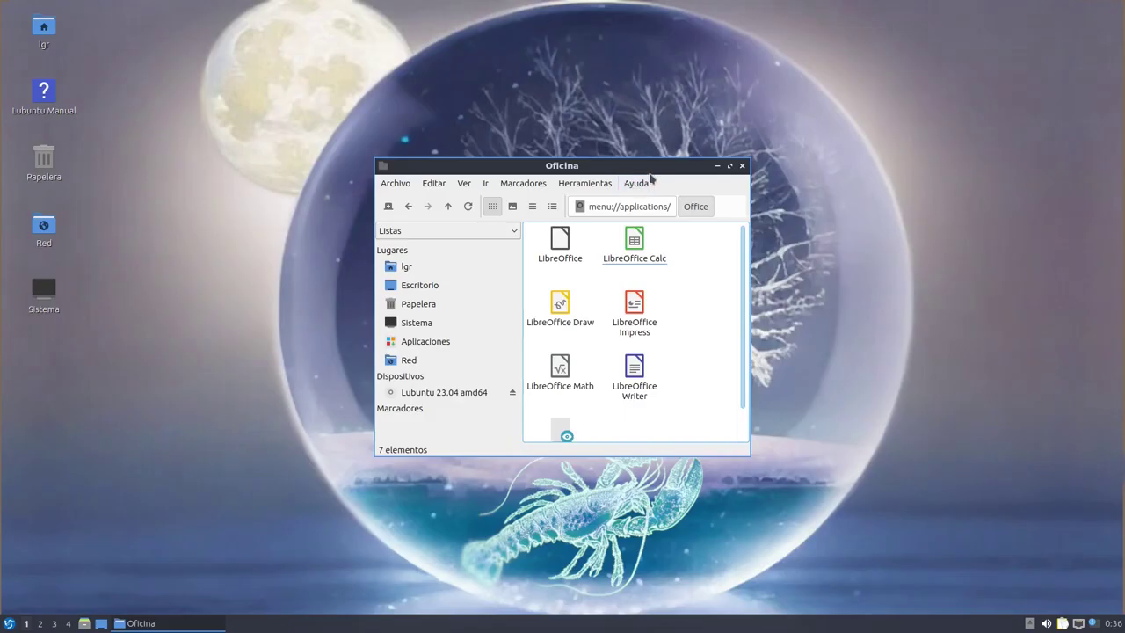
{"action": "left_click_drag", "start_coordinate": [650, 3], "coordinate": [636, 151]}
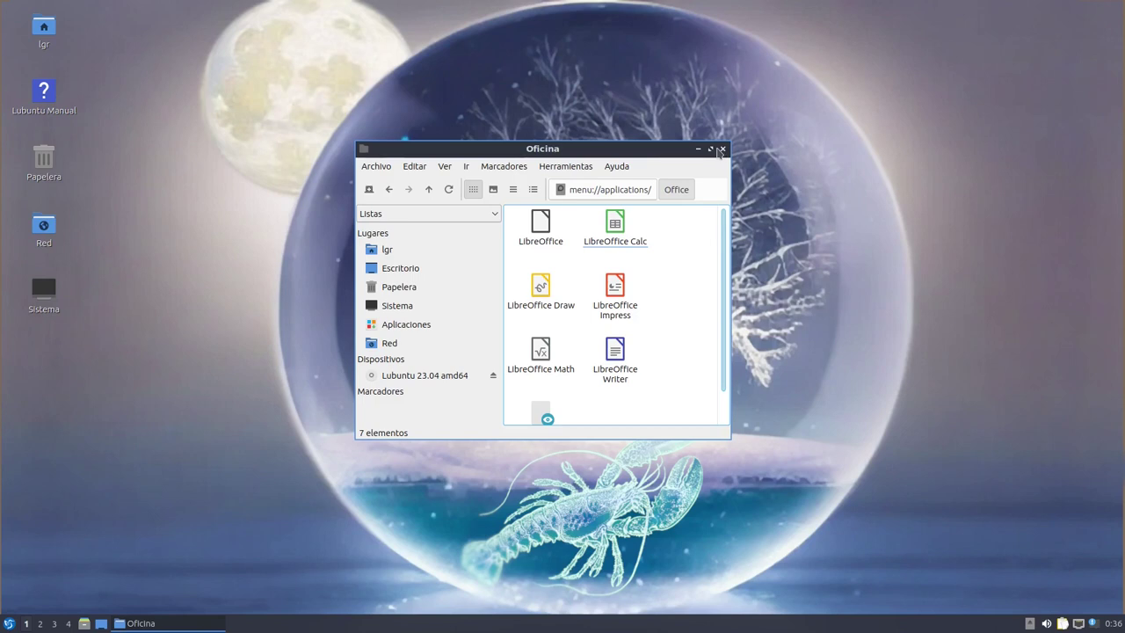
Arrow-key the selection through the LibreOffice apps and qpdfview in the Oficina folder
{"action": "key", "text": "space"}
{"action": "key", "text": "super"}
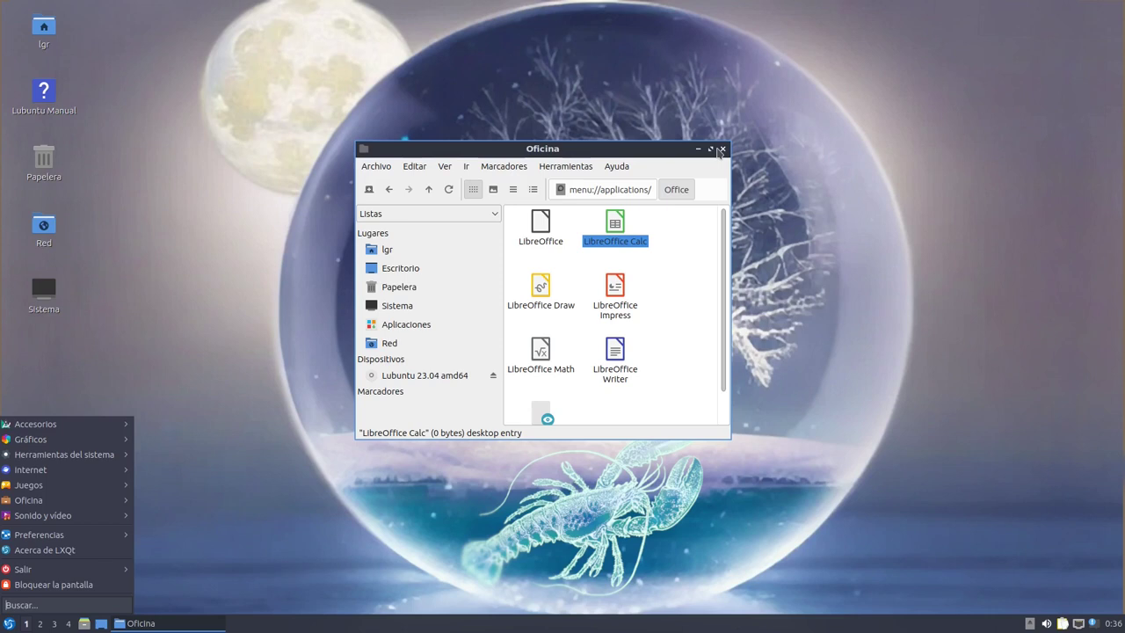
{"action": "key", "text": "Escape"}
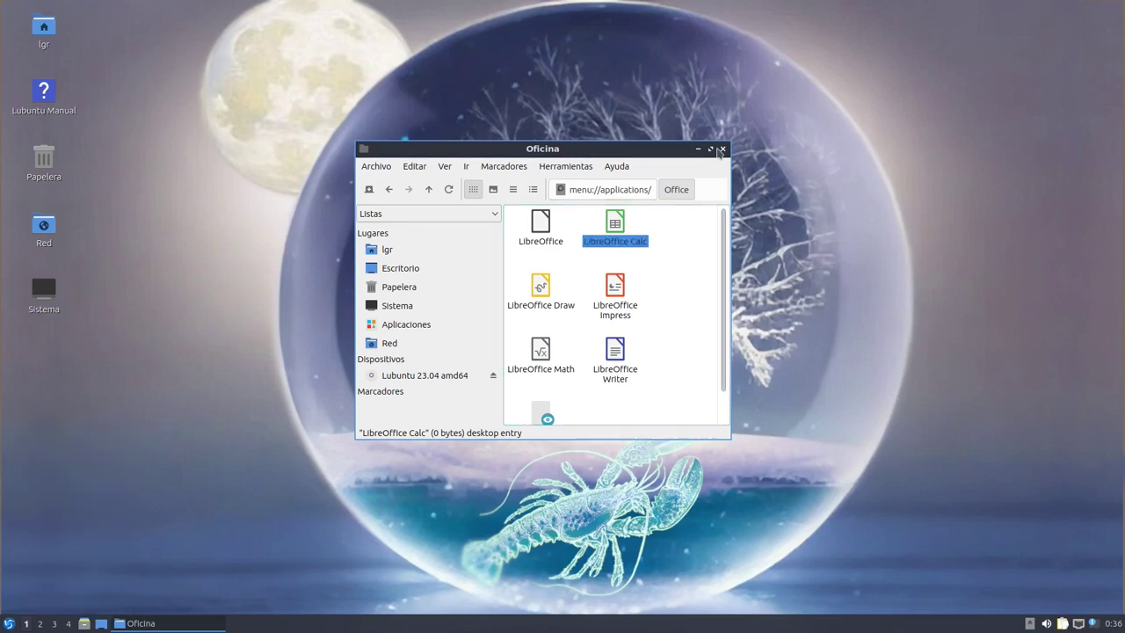
{"action": "key", "text": "Left"}
{"action": "key", "text": "Right"}
{"action": "key", "text": "Left"}
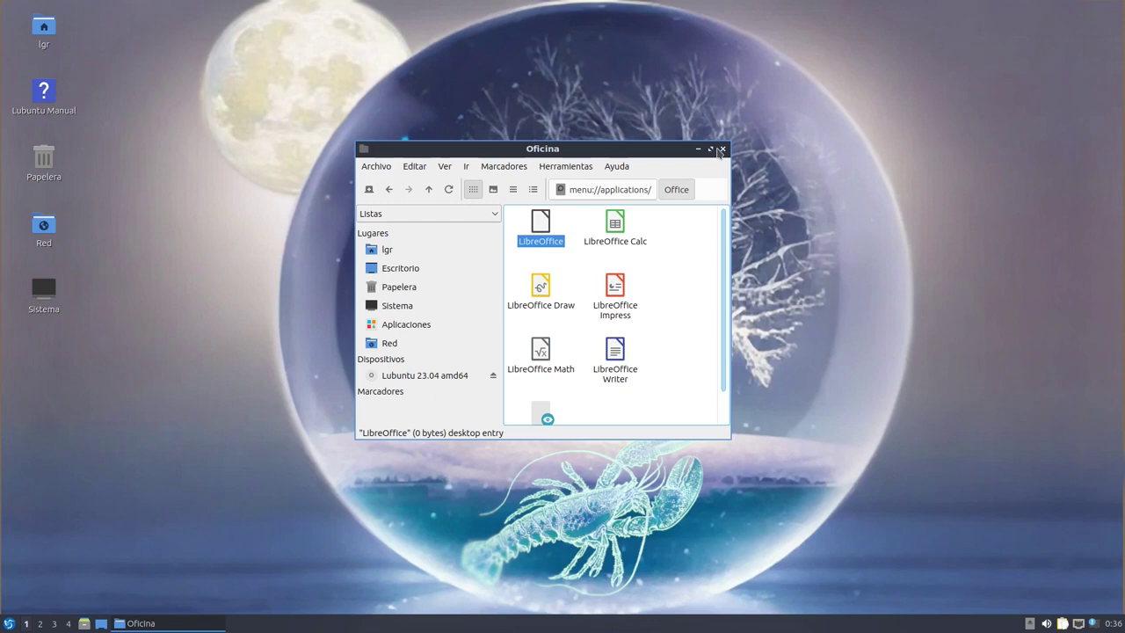
{"action": "key", "text": "Down"}
{"action": "key", "text": "Down"}
{"action": "key", "text": "Up"}
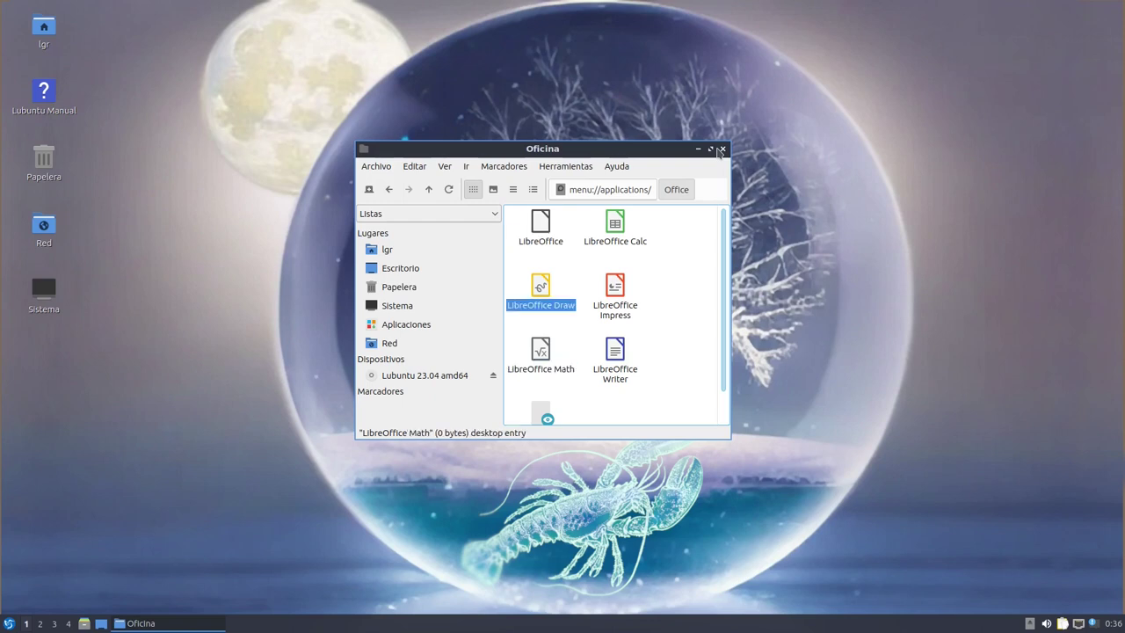
{"action": "key", "text": "Up"}
{"action": "key", "text": "Right"}
{"action": "key", "text": "Left"}
{"action": "key", "text": "Right"}
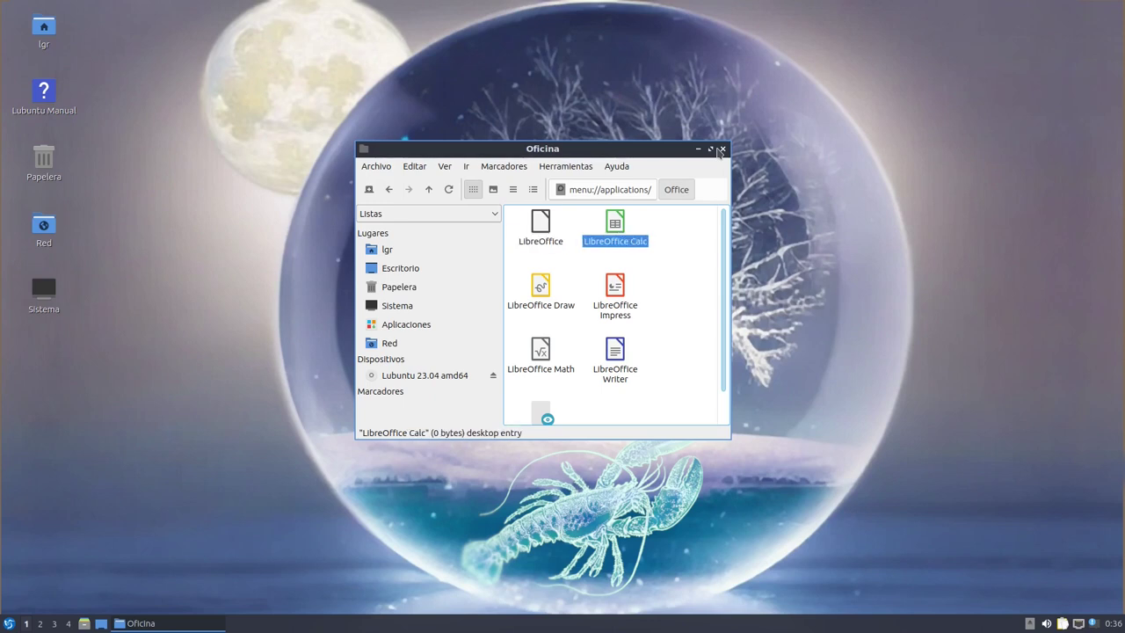
{"action": "key", "text": "Left"}
{"action": "key", "text": "Down"}
{"action": "key", "text": "Down"}
{"action": "key", "text": "Down"}
{"action": "key", "text": "Up"}
{"action": "key", "text": "Up"}
{"action": "key", "text": "Up"}
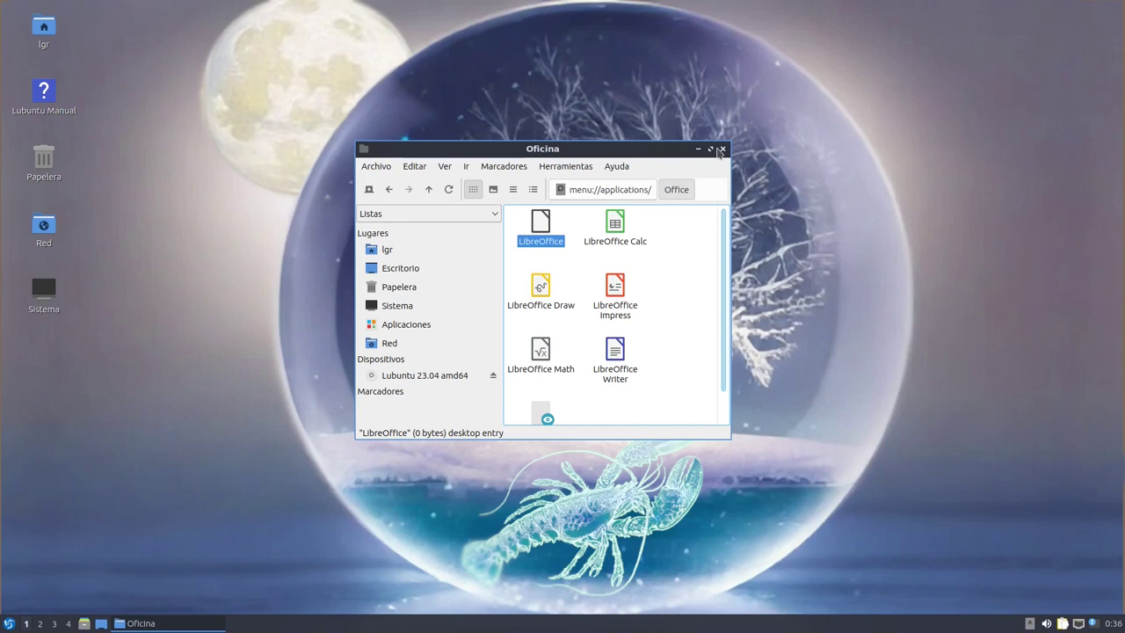
{"action": "key", "text": "Right"}
{"action": "key", "text": "Left"}
{"action": "key", "text": "Down"}
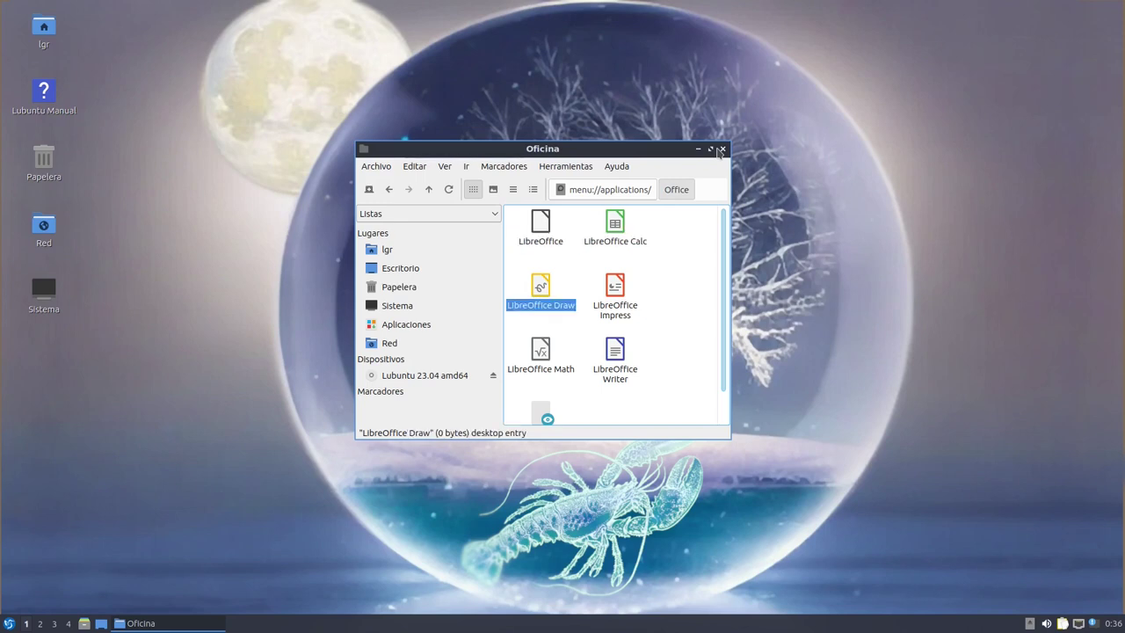
{"action": "key", "text": "Right"}
{"action": "key", "text": "Right"}
{"action": "key", "text": "Left"}
{"action": "key", "text": "Left"}
{"action": "key", "text": "Up"}
{"action": "key", "text": "Right"}
{"action": "key", "text": "Left"}
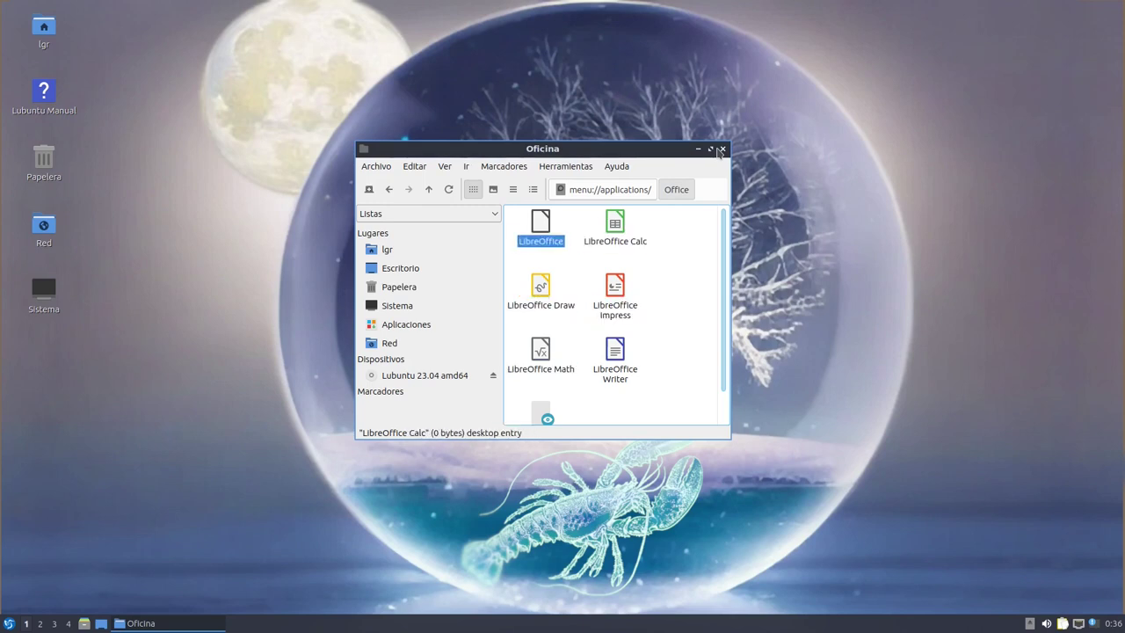
{"action": "key", "text": "Down"}
{"action": "key", "text": "Up"}
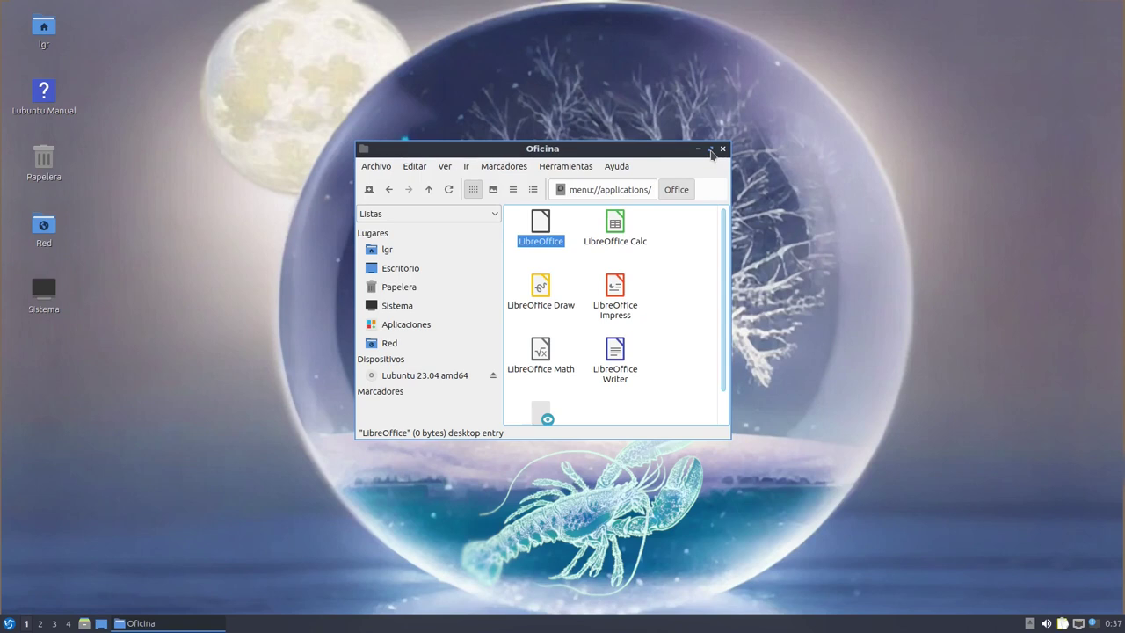
Maximize the Oficina window and show the panel calendar for April 2023
{"action": "left_click_drag", "start_coordinate": [677, 151], "coordinate": [684, 133]}
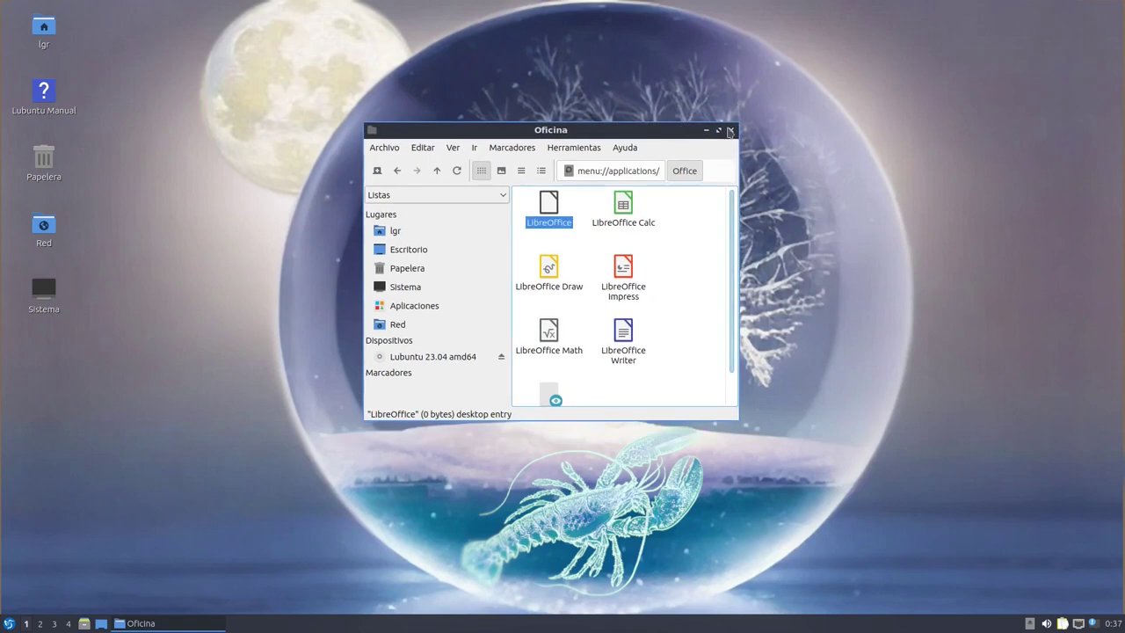
{"action": "left_click", "coordinate": [718, 130]}
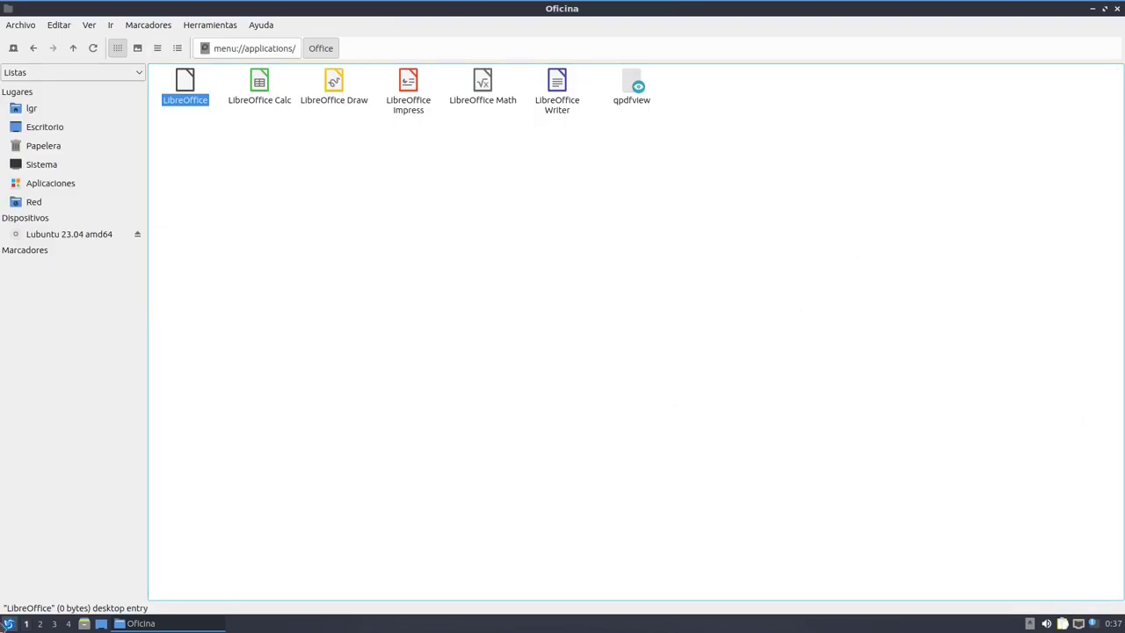
{"action": "left_click", "coordinate": [1103, 630]}
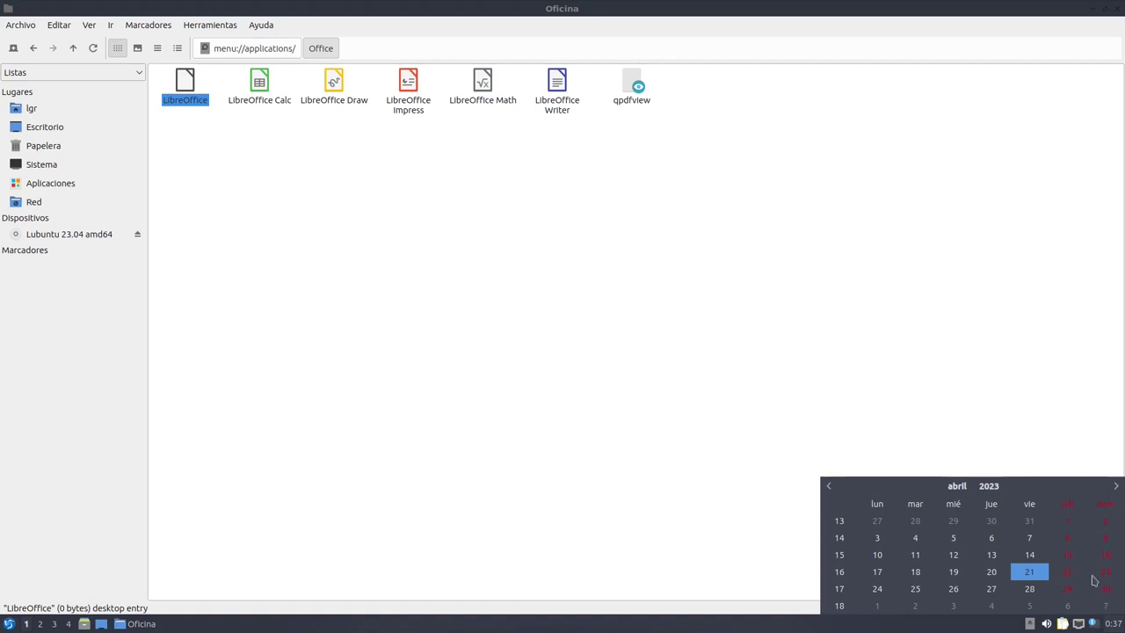
Toggle the tray's clock calendar, notifications list and network connections popups open and closed
{"action": "left_click", "coordinate": [1112, 626]}
{"action": "left_click", "coordinate": [1110, 626]}
{"action": "left_click", "coordinate": [1108, 626]}
{"action": "left_click", "coordinate": [1093, 623]}
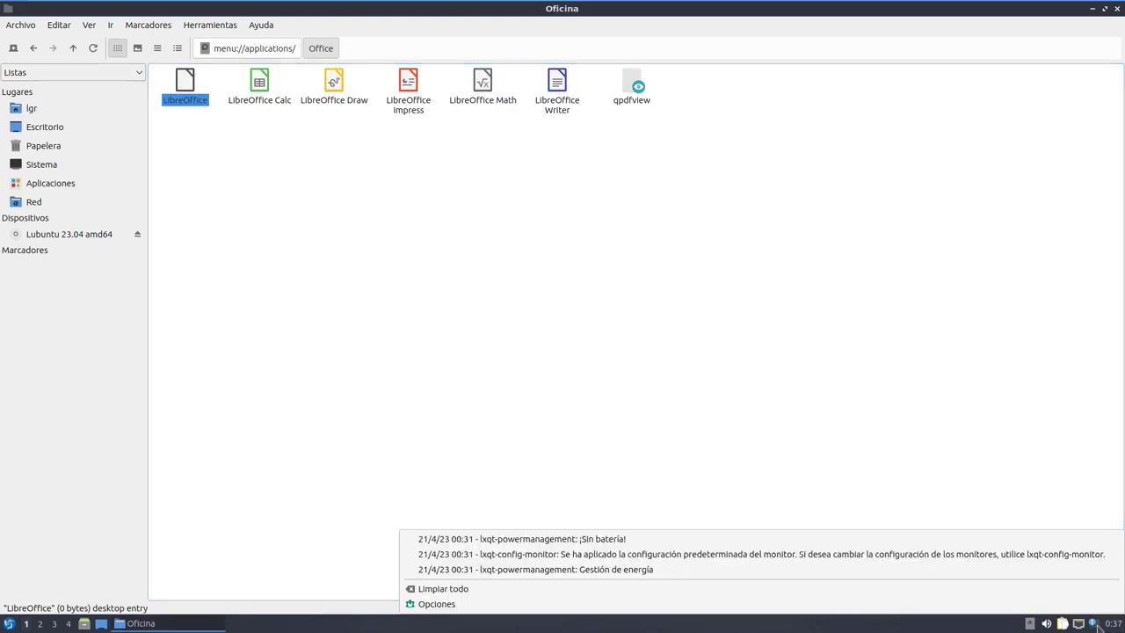
{"action": "left_click", "coordinate": [1096, 624]}
{"action": "left_click", "coordinate": [1093, 623]}
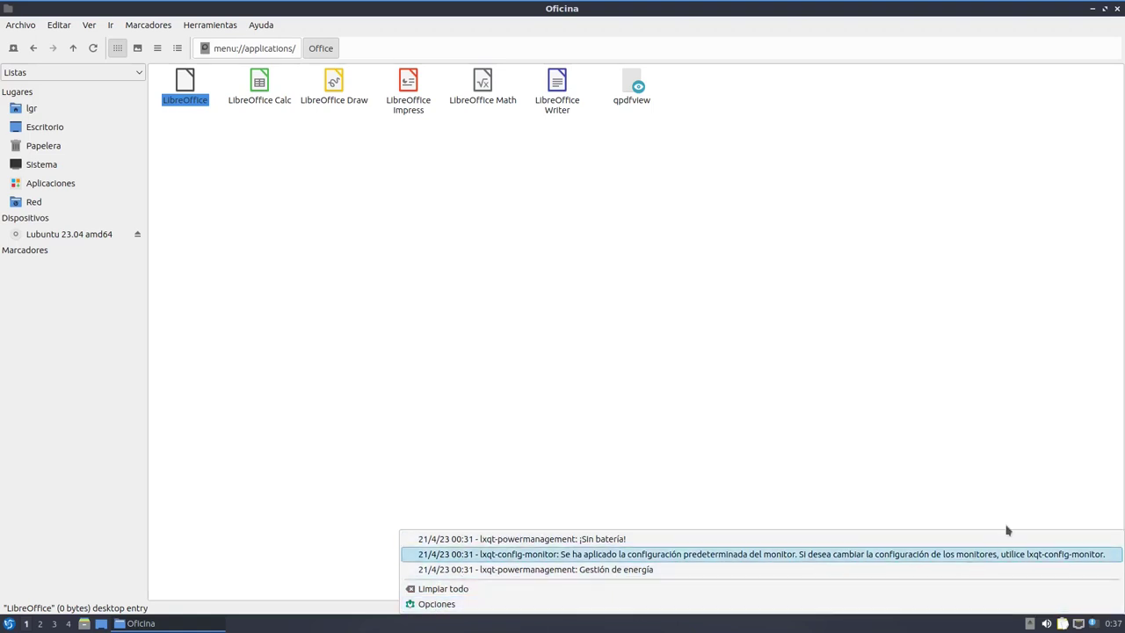
{"action": "left_click", "coordinate": [1092, 625]}
{"action": "left_click", "coordinate": [1078, 624]}
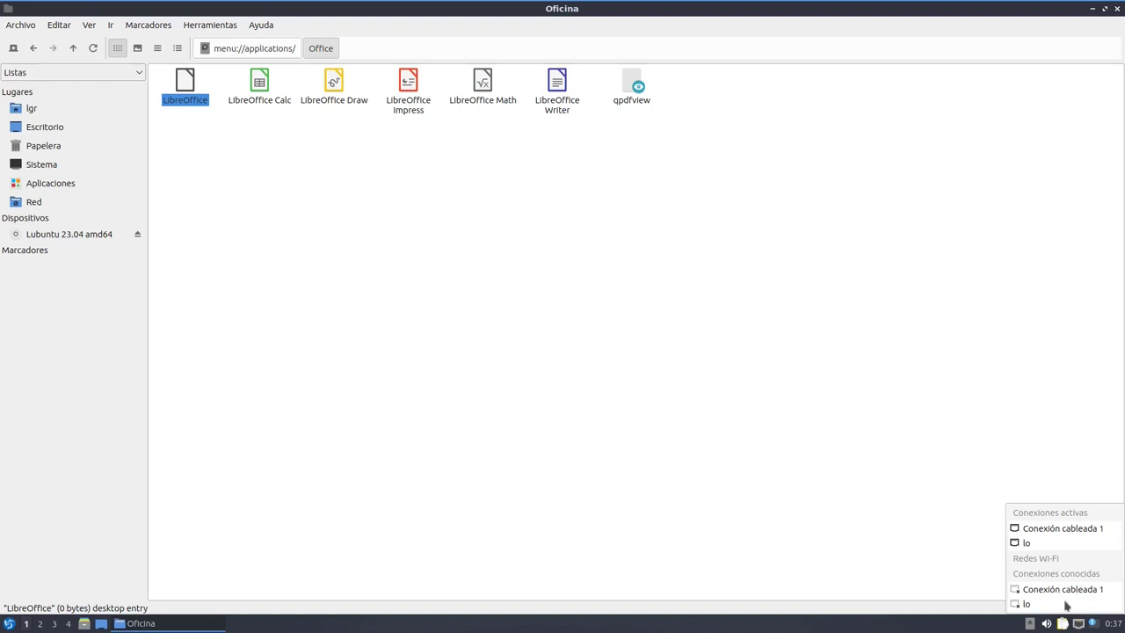
{"action": "left_click", "coordinate": [1080, 624]}
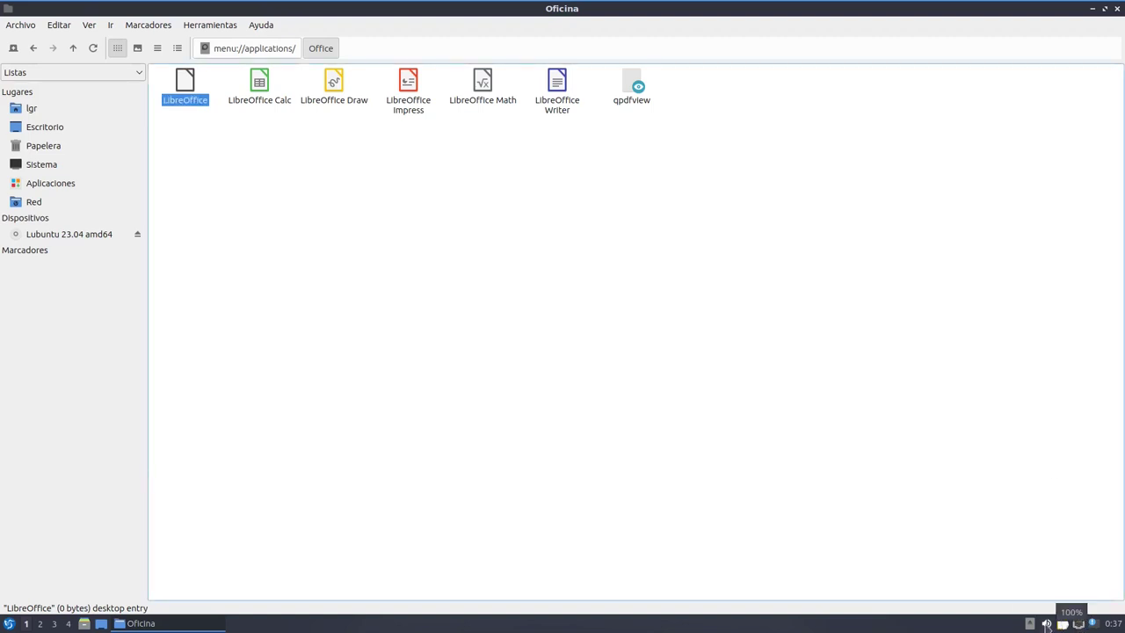
Raise the volume mixer slider to nearly full and minimize the Oficina window
{"action": "left_click", "coordinate": [1047, 625]}
{"action": "left_click", "coordinate": [1068, 573]}
{"action": "scroll", "coordinate": [1069, 573], "scroll_direction": "up", "scroll_amount": 5}
{"action": "left_click", "coordinate": [982, 506]}
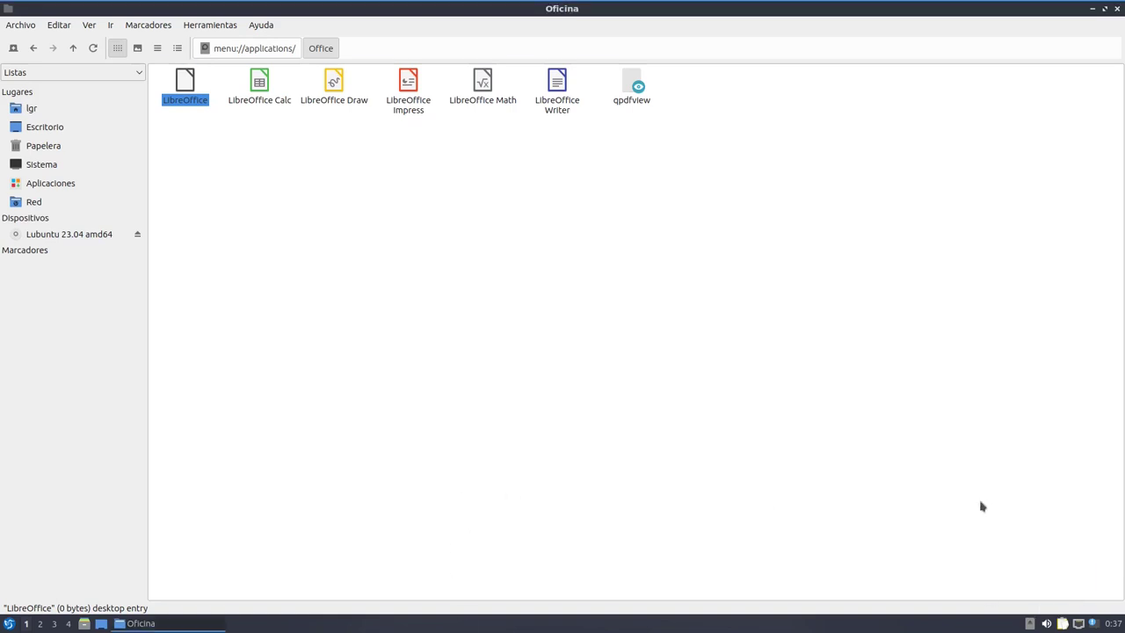
{"action": "left_click", "coordinate": [137, 624]}
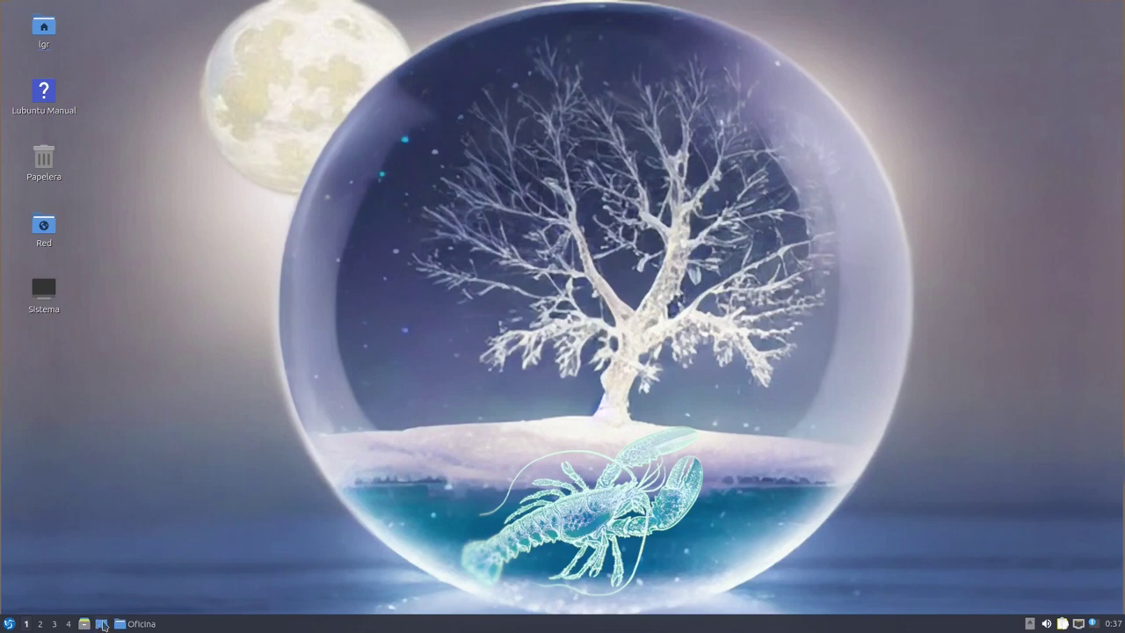
Open two home-folder file manager windows, then close both
{"action": "left_click", "coordinate": [85, 624]}
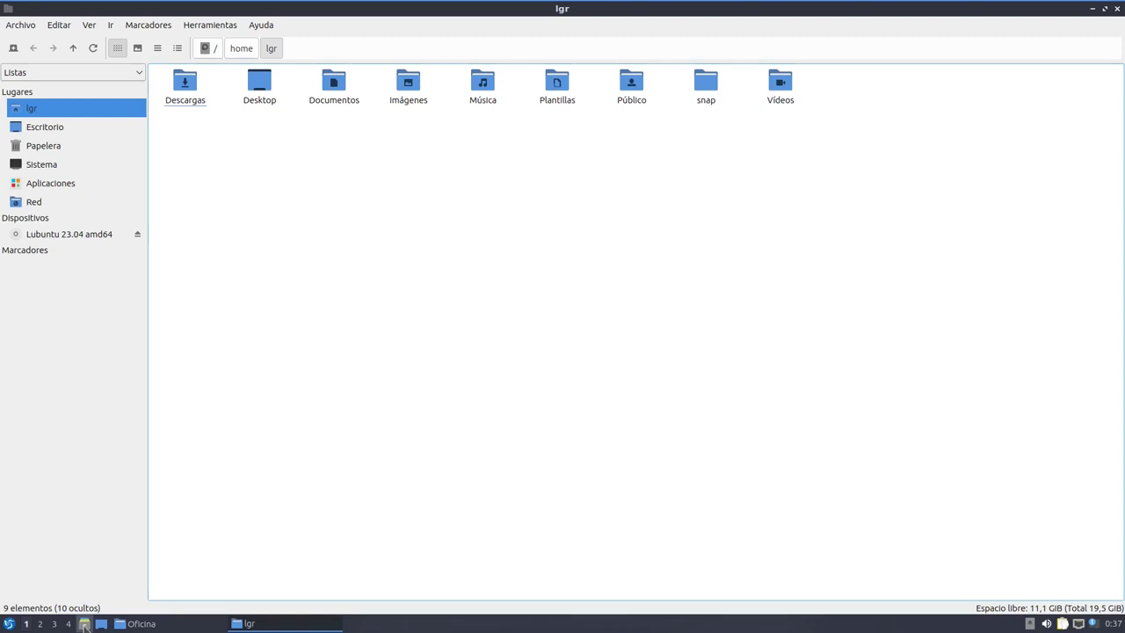
{"action": "left_click", "coordinate": [84, 624]}
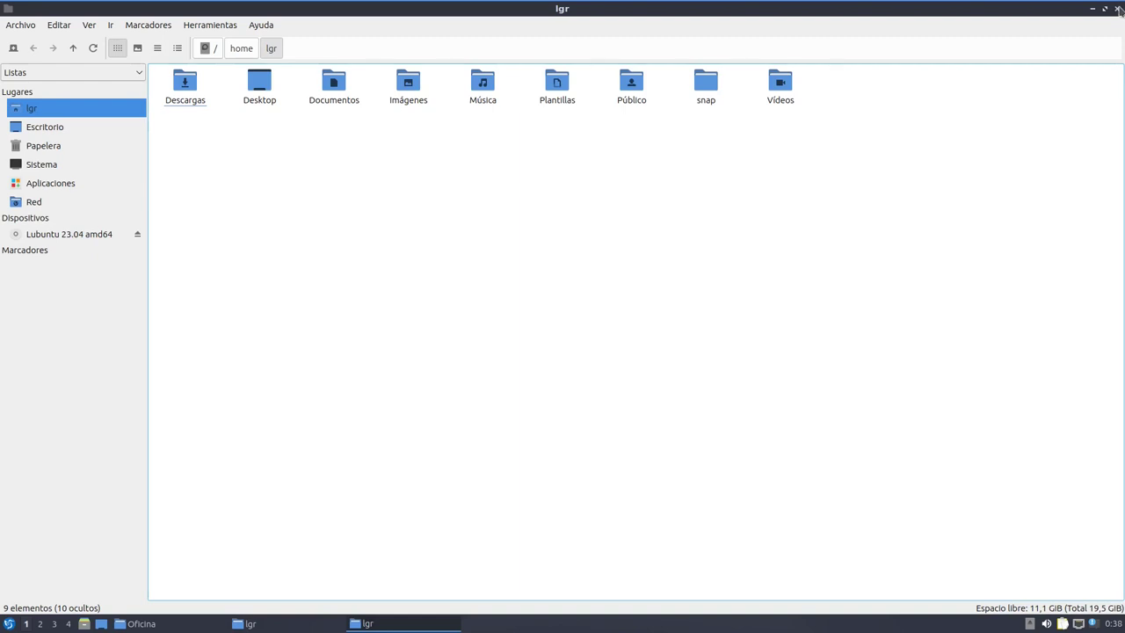
{"action": "left_click", "coordinate": [1118, 9]}
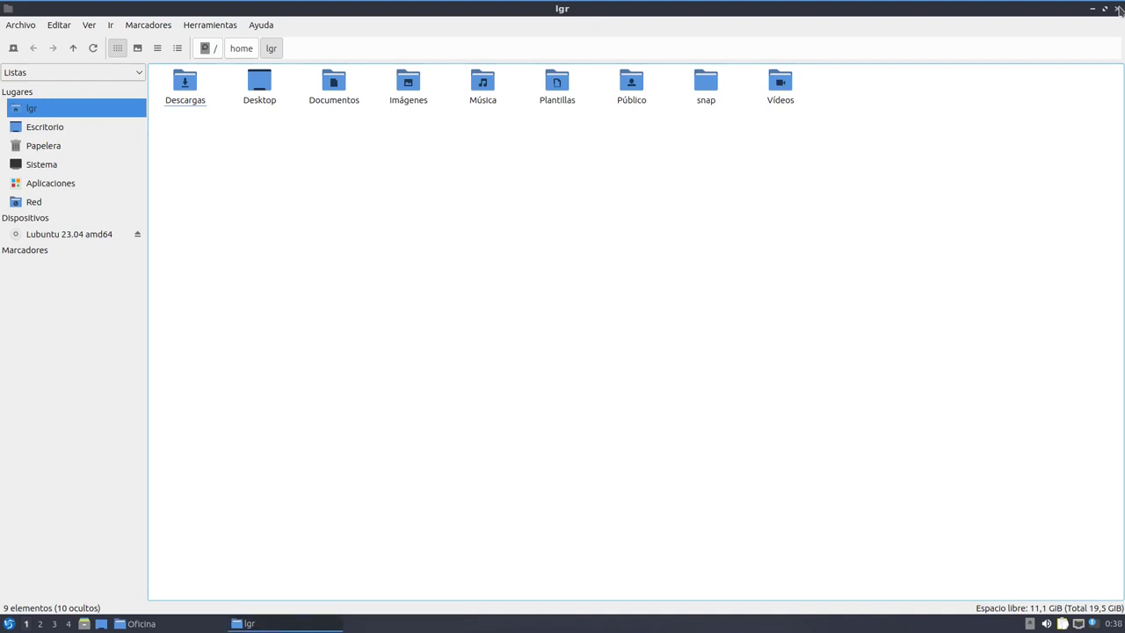
{"action": "left_click", "coordinate": [1118, 9]}
Restore and close the Oficina window, then bring up the applications menu
{"action": "left_click", "coordinate": [139, 623]}
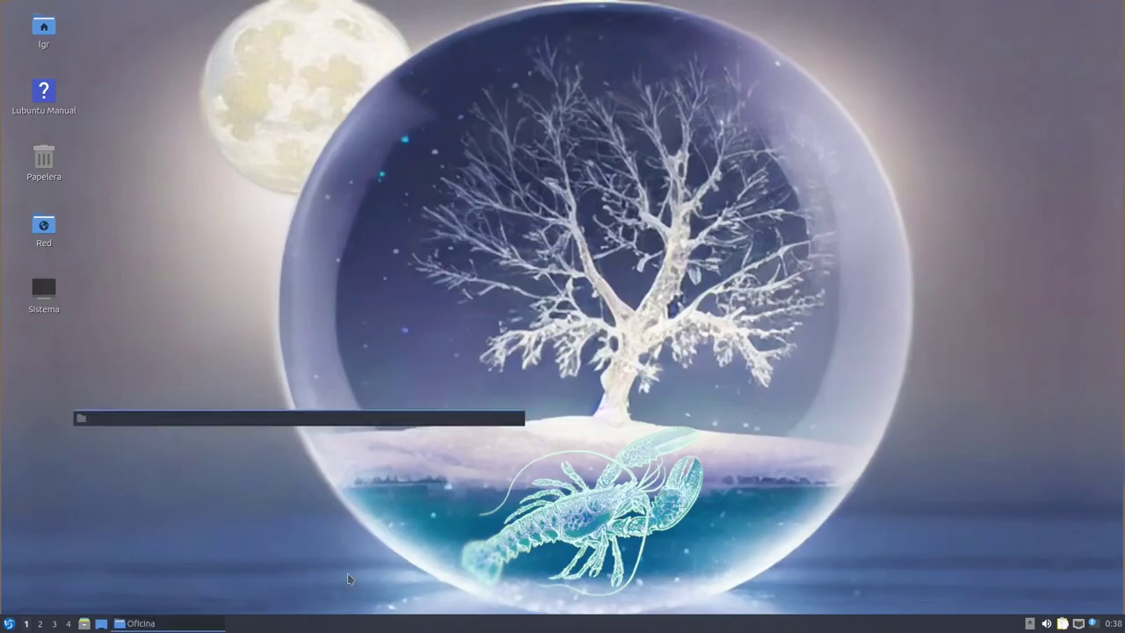
{"action": "left_click", "coordinate": [1118, 9]}
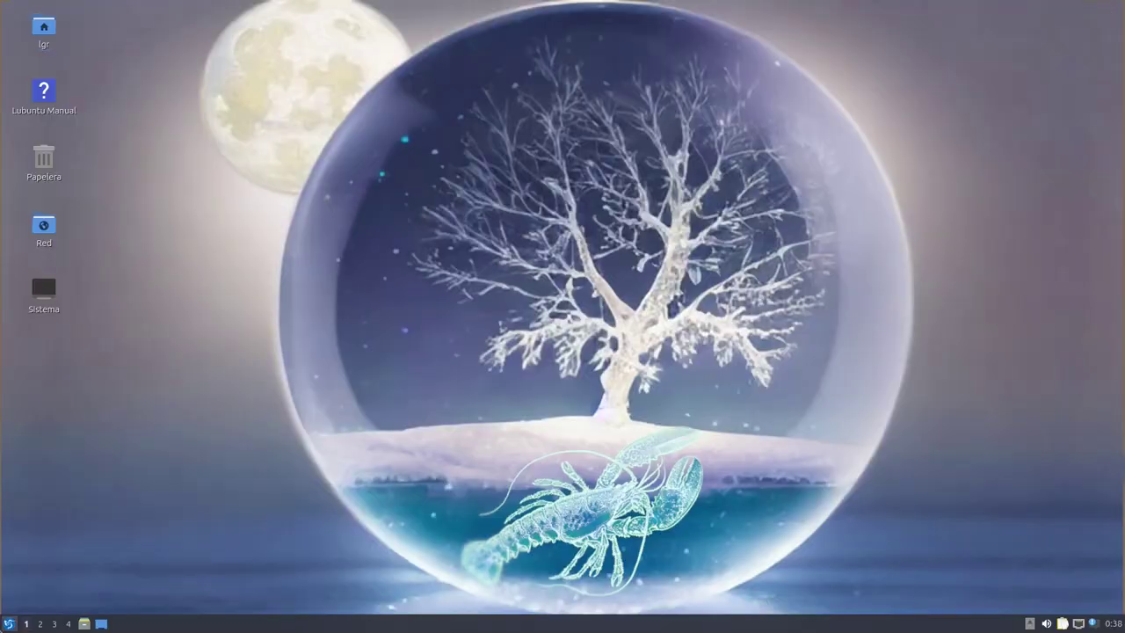
{"action": "left_click", "coordinate": [9, 623]}
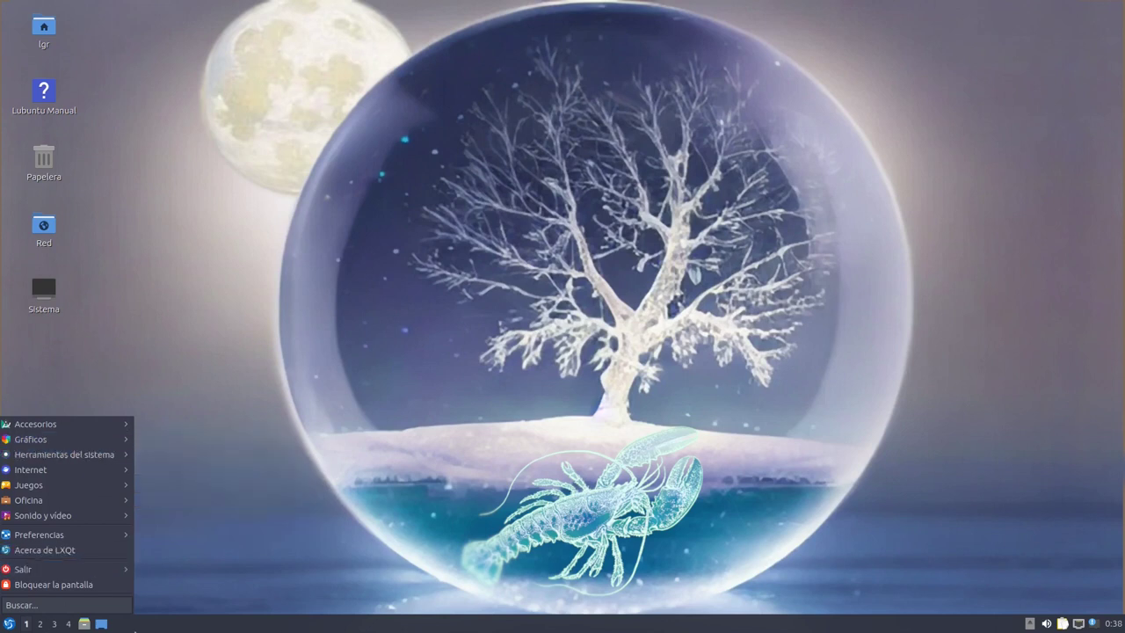
Browse the start menu submenus and launch Discover from Herramientas del sistema
{"action": "left_click", "coordinate": [9, 624]}
{"action": "left_click", "coordinate": [9, 624]}
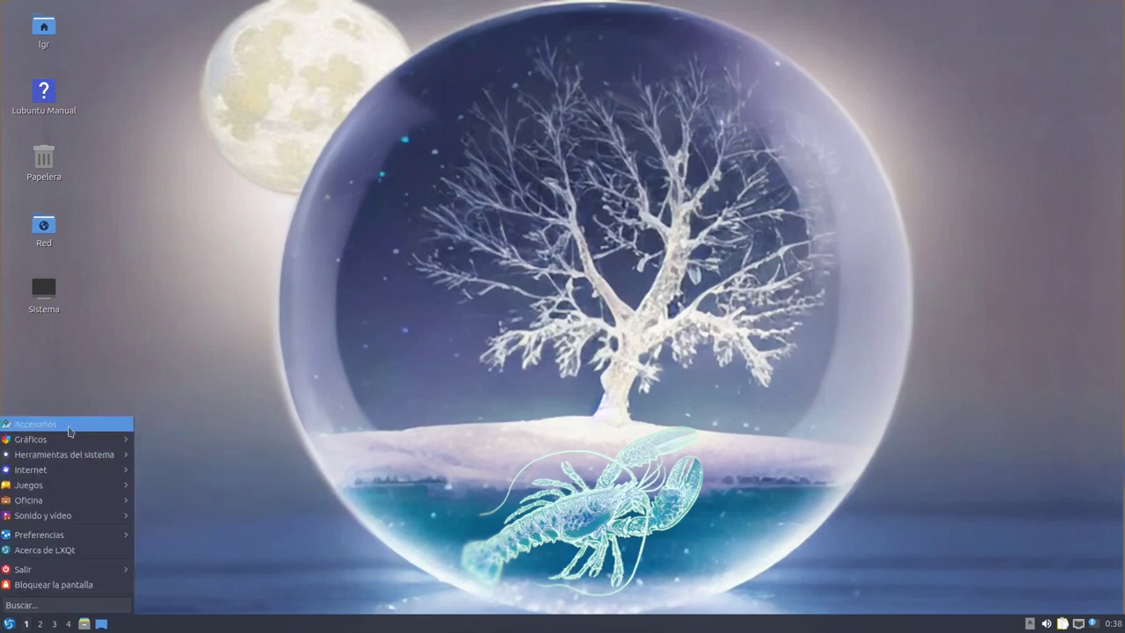
{"action": "mouse_move", "coordinate": [70, 430]}
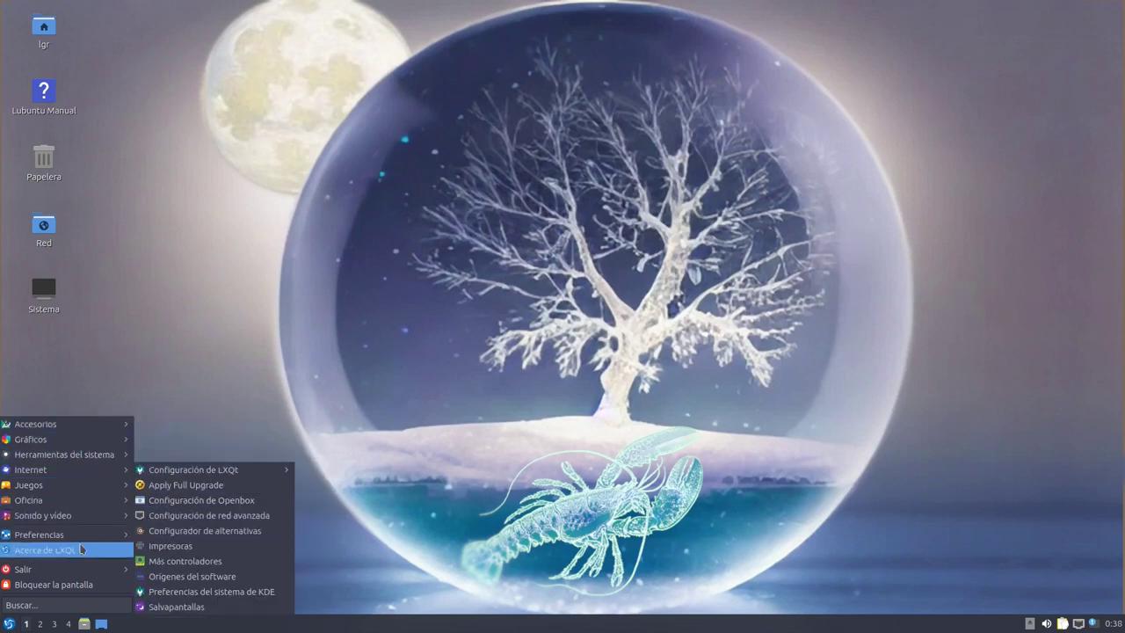
{"action": "mouse_move", "coordinate": [72, 516]}
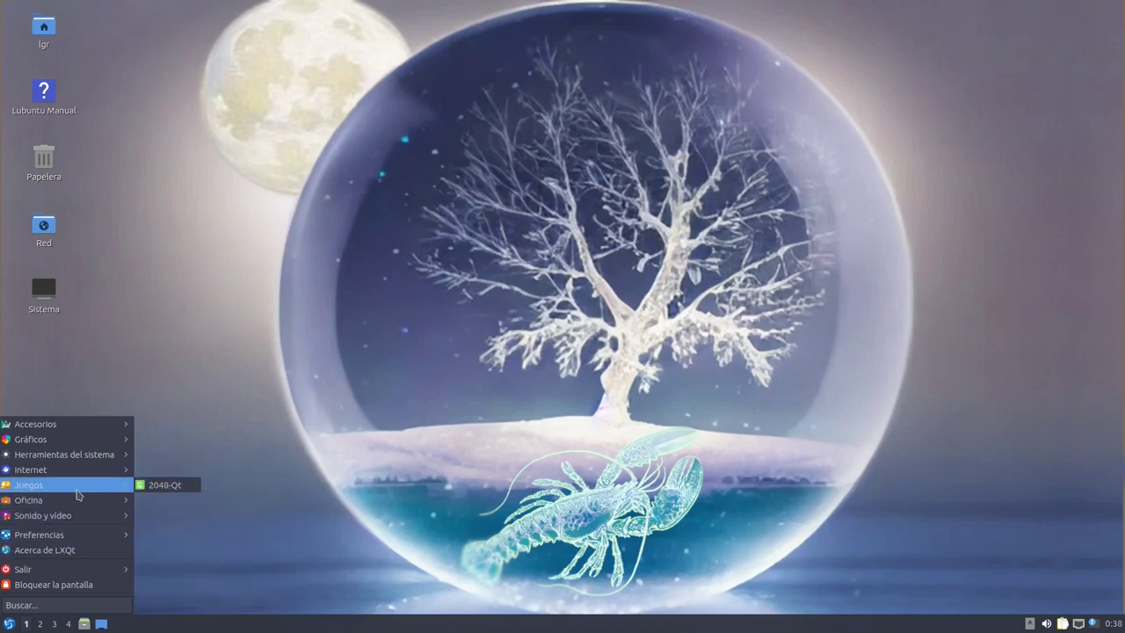
{"action": "mouse_move", "coordinate": [79, 474]}
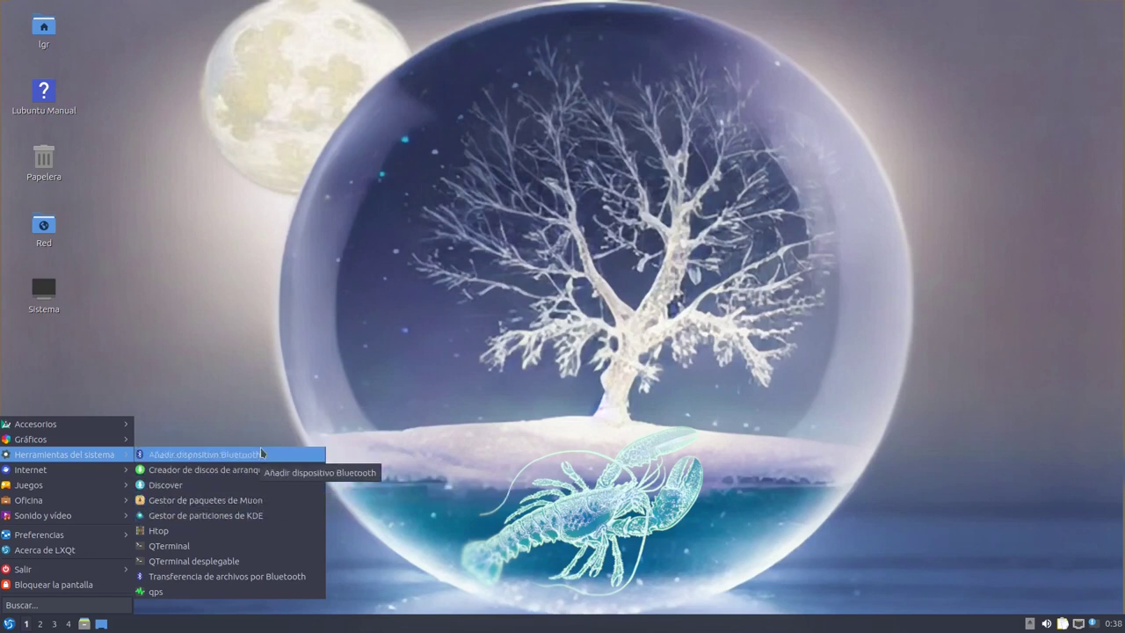
{"action": "left_click", "coordinate": [255, 491]}
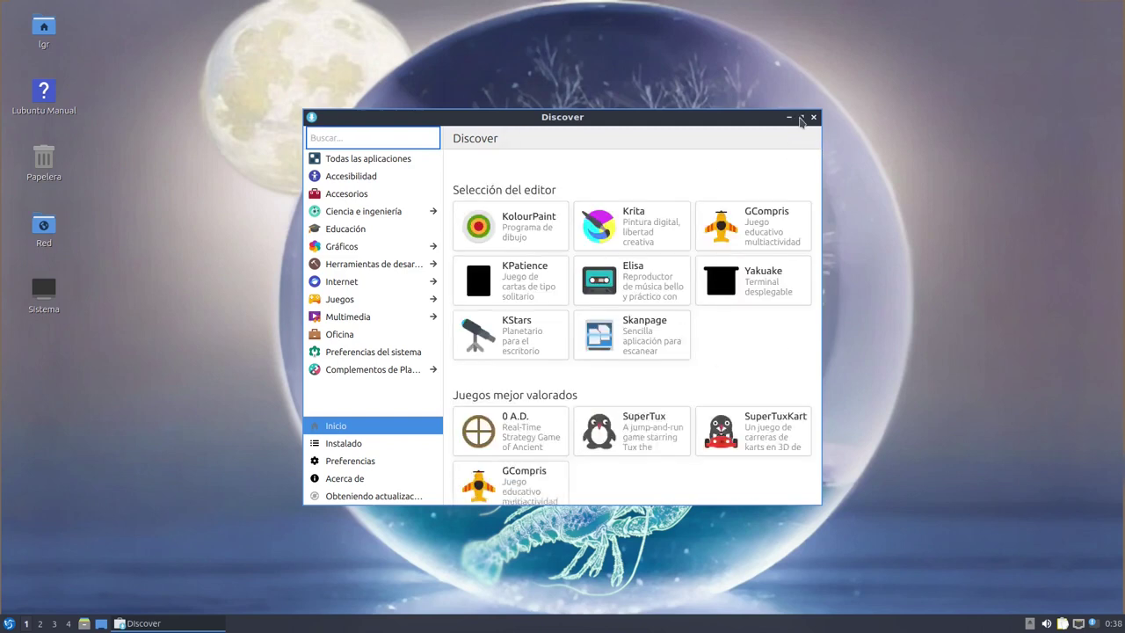
Close Discover once it loads and reopen the applications menu
{"action": "left_click", "coordinate": [814, 117]}
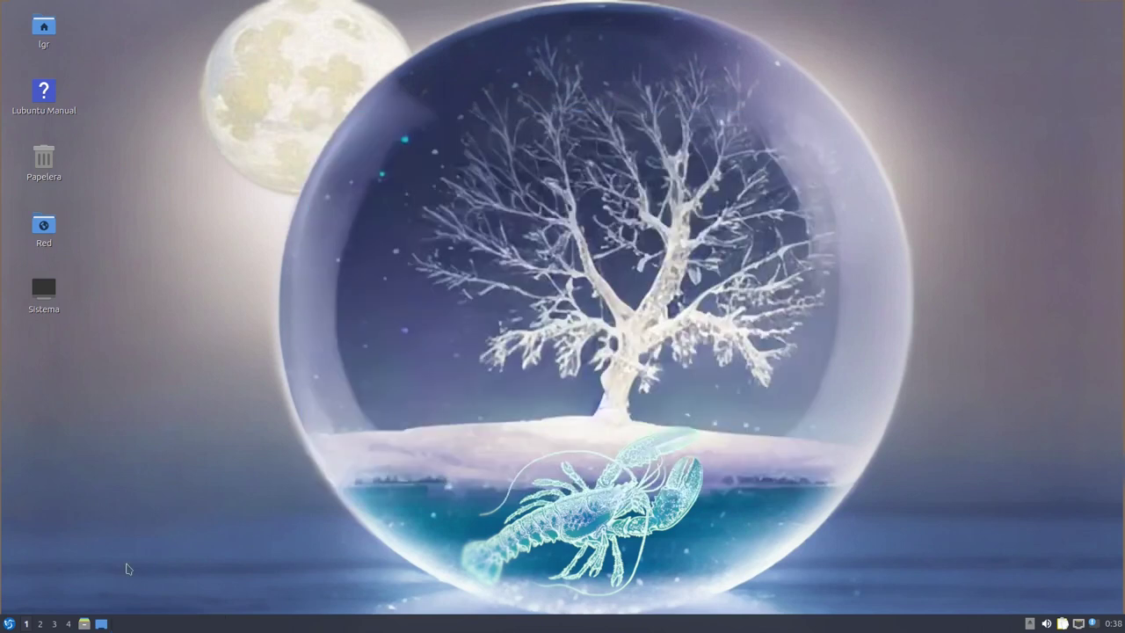
{"action": "left_click", "coordinate": [9, 623]}
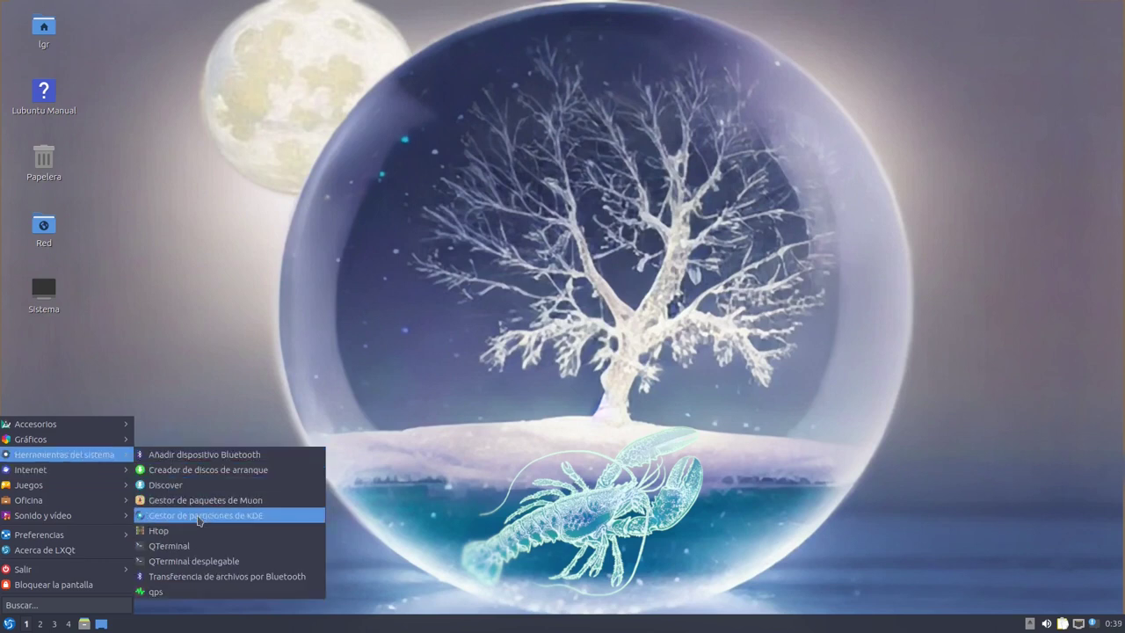
Launch Muon Package Manager, maximize it, scroll its 76,160-package list, and close it
{"action": "left_click", "coordinate": [202, 500]}
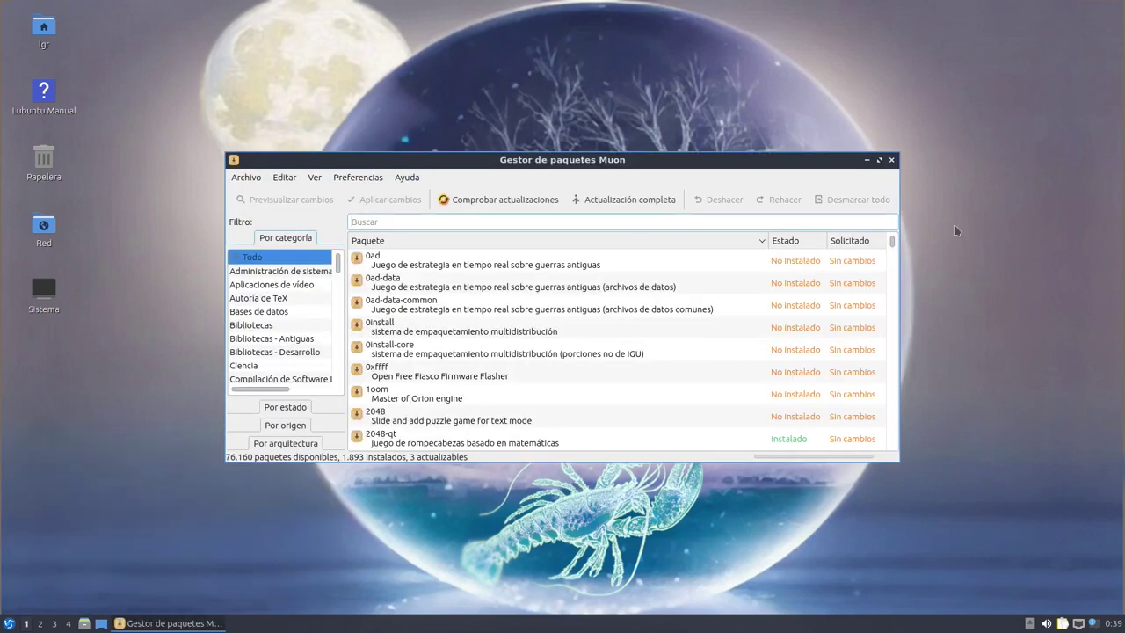
{"action": "left_click", "coordinate": [879, 159]}
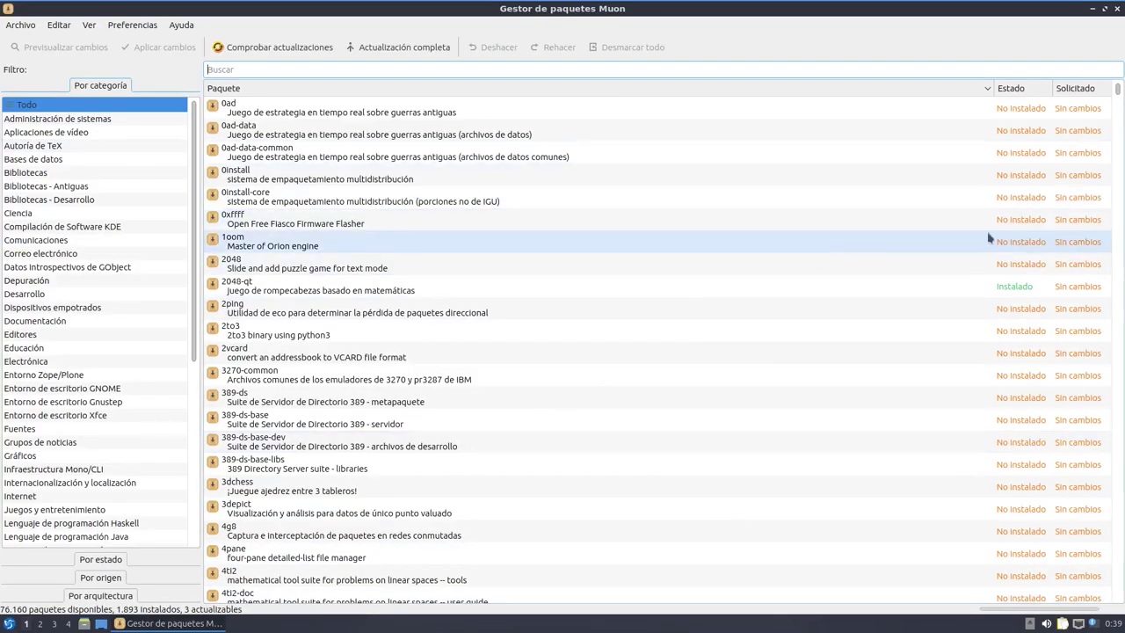
{"action": "scroll", "coordinate": [835, 304], "scroll_direction": "down", "scroll_amount": 9}
{"action": "scroll", "coordinate": [834, 300], "scroll_direction": "up", "scroll_amount": 7}
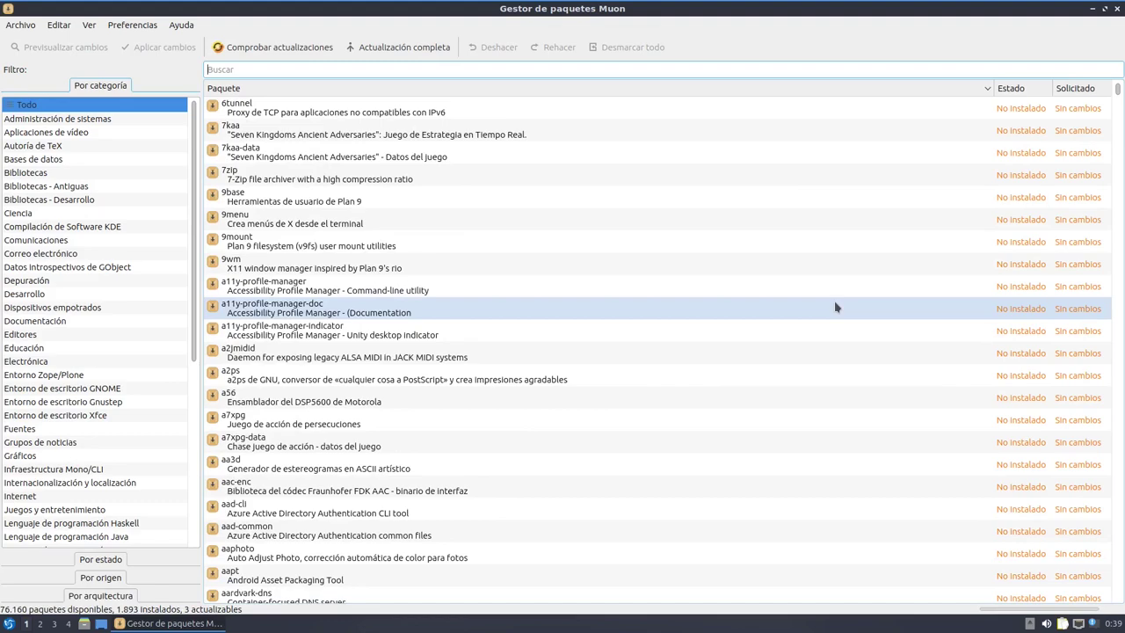
{"action": "left_click", "coordinate": [1119, 8]}
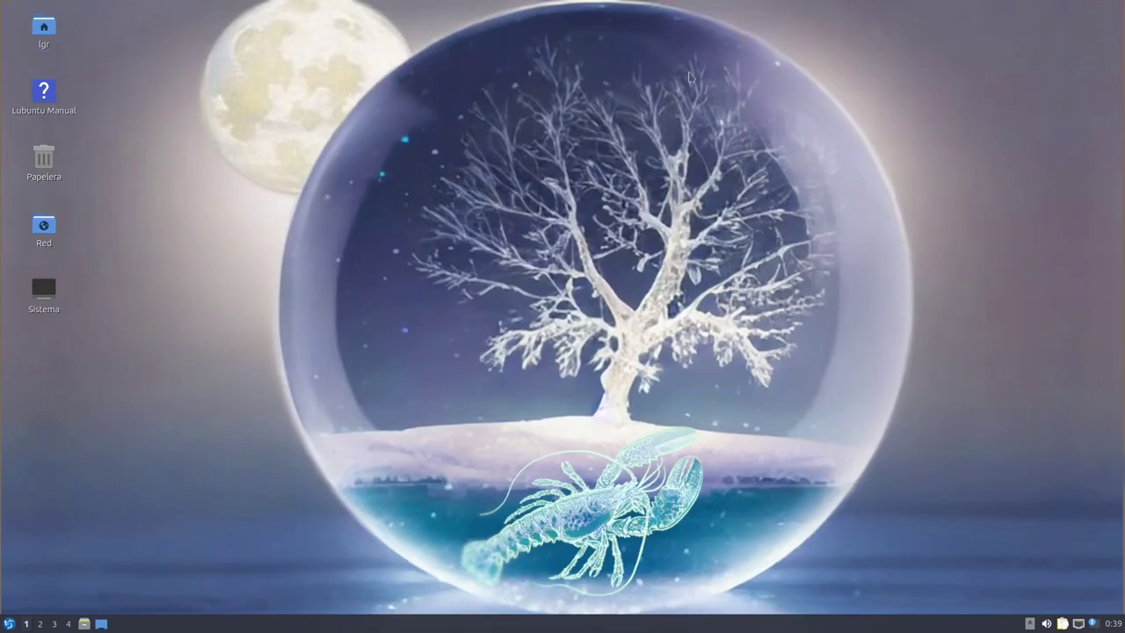
Open Preferencias del escritorio from the desktop's right-click menu
{"action": "left_click", "coordinate": [9, 623]}
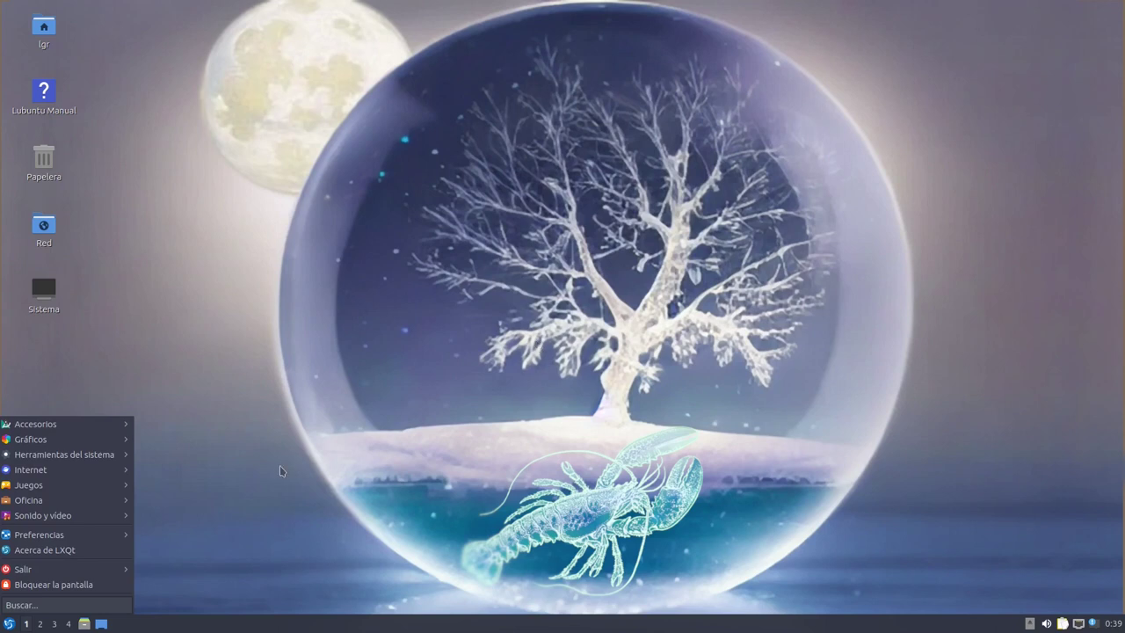
{"action": "left_click", "coordinate": [506, 280]}
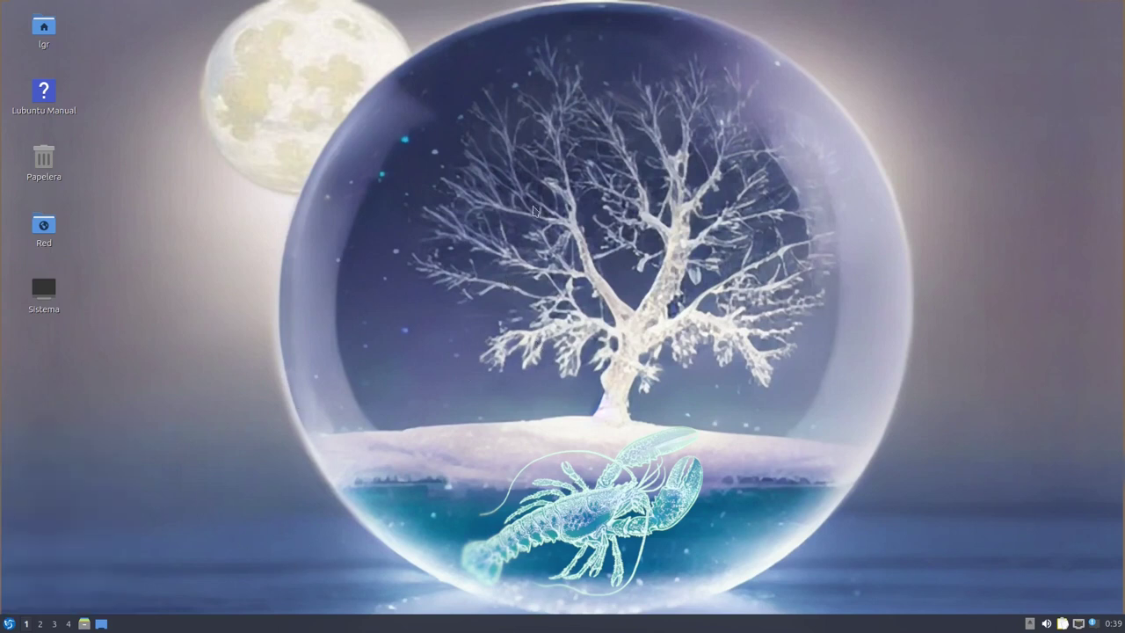
{"action": "right_click", "coordinate": [534, 304]}
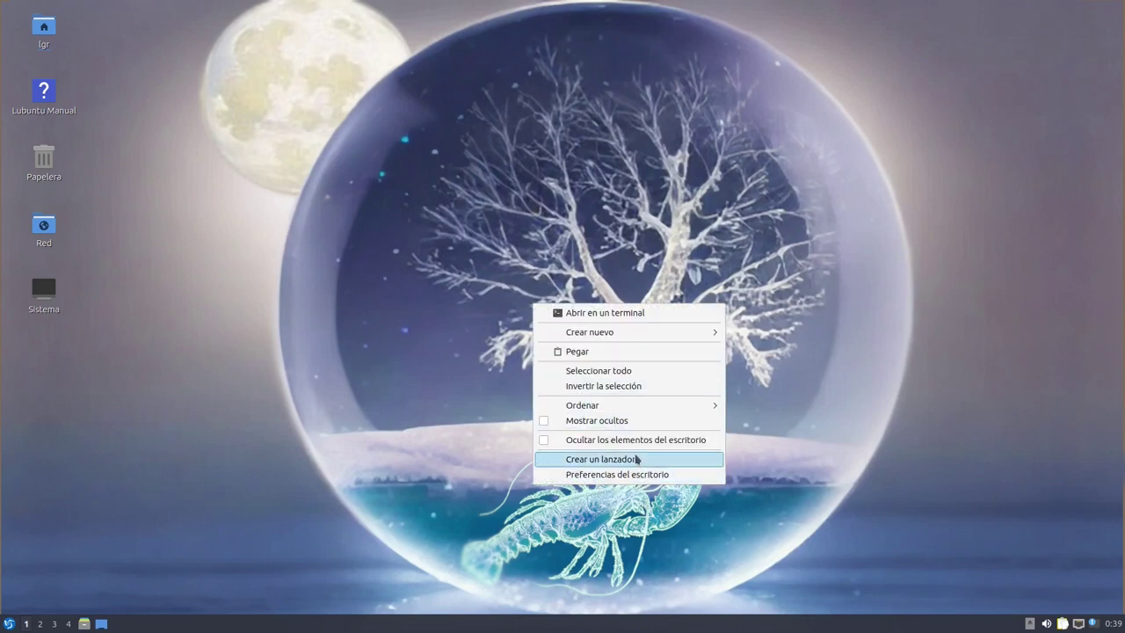
{"action": "mouse_move", "coordinate": [622, 333]}
{"action": "left_click", "coordinate": [601, 475]}
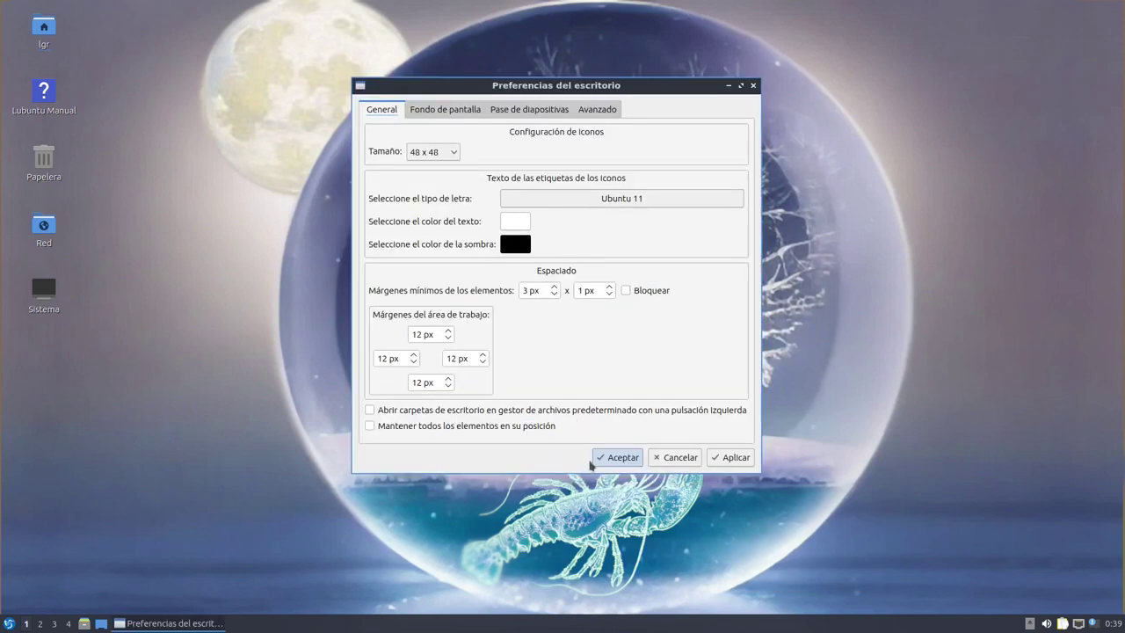
Reposition the dialog, check the slideshow settings, and return to the Fondo de pantalla tab
{"action": "left_click_drag", "start_coordinate": [650, 87], "coordinate": [870, 189]}
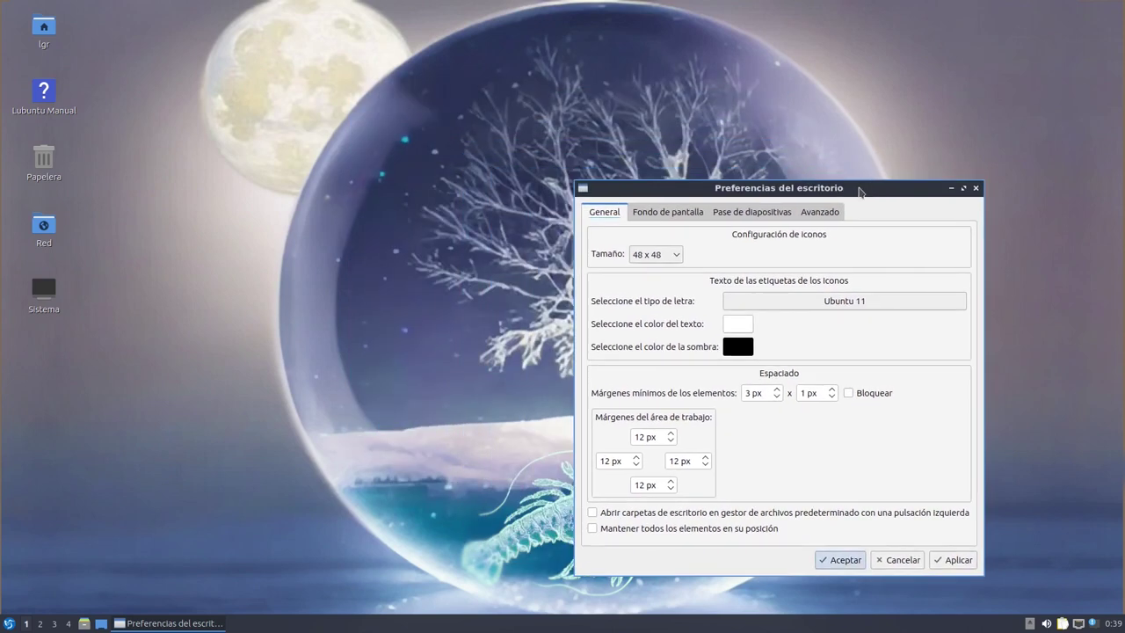
{"action": "left_click", "coordinate": [654, 220]}
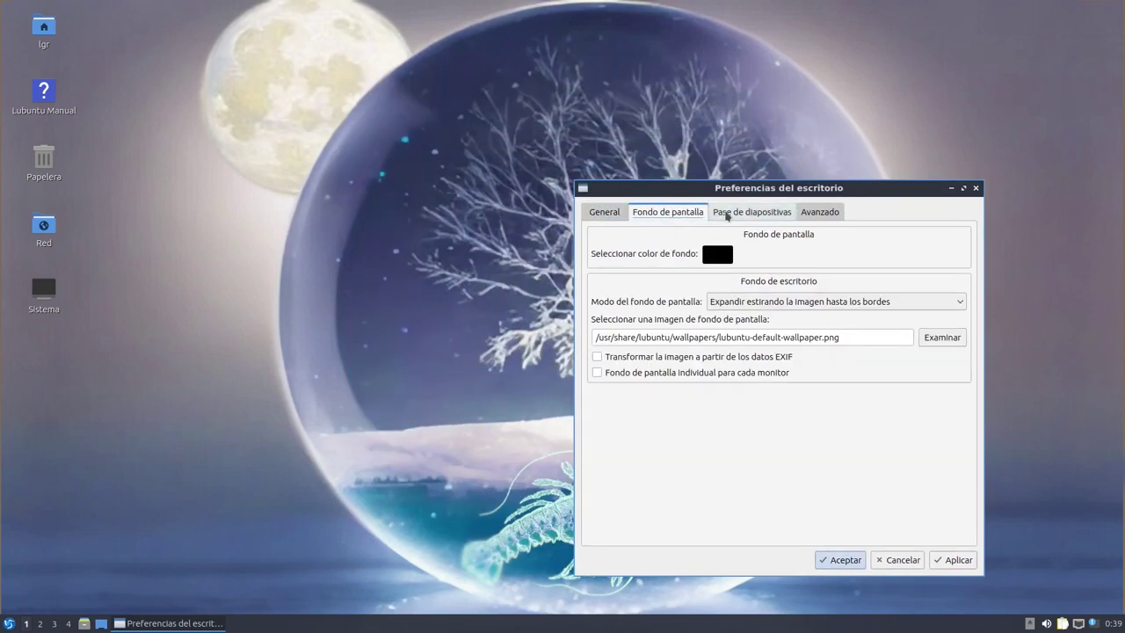
{"action": "left_click", "coordinate": [724, 213]}
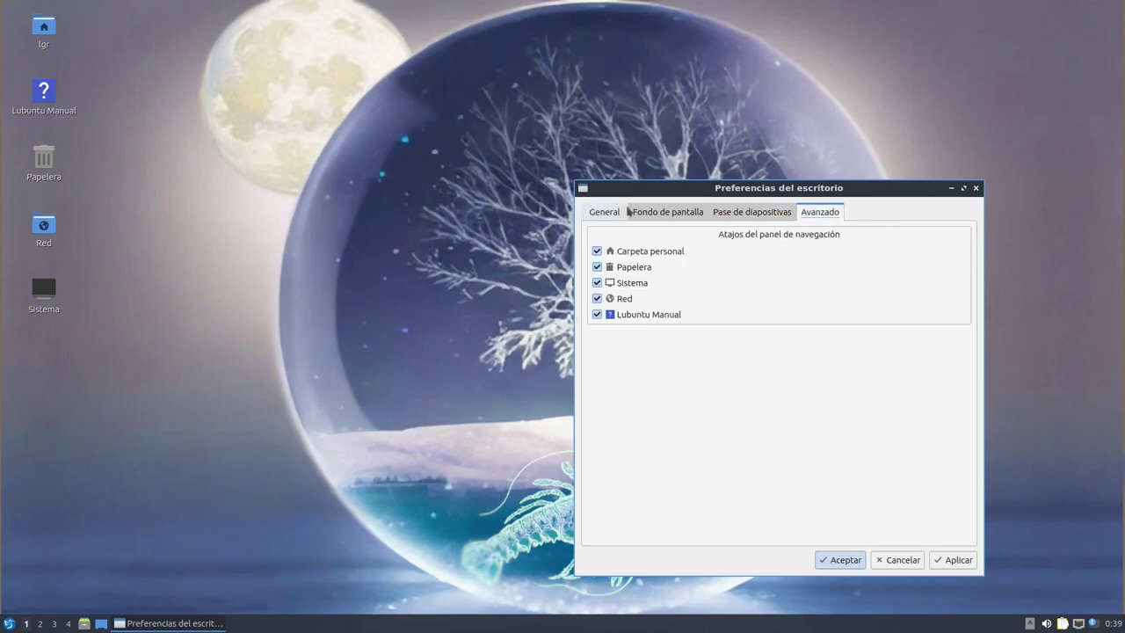
{"action": "left_click", "coordinate": [661, 214]}
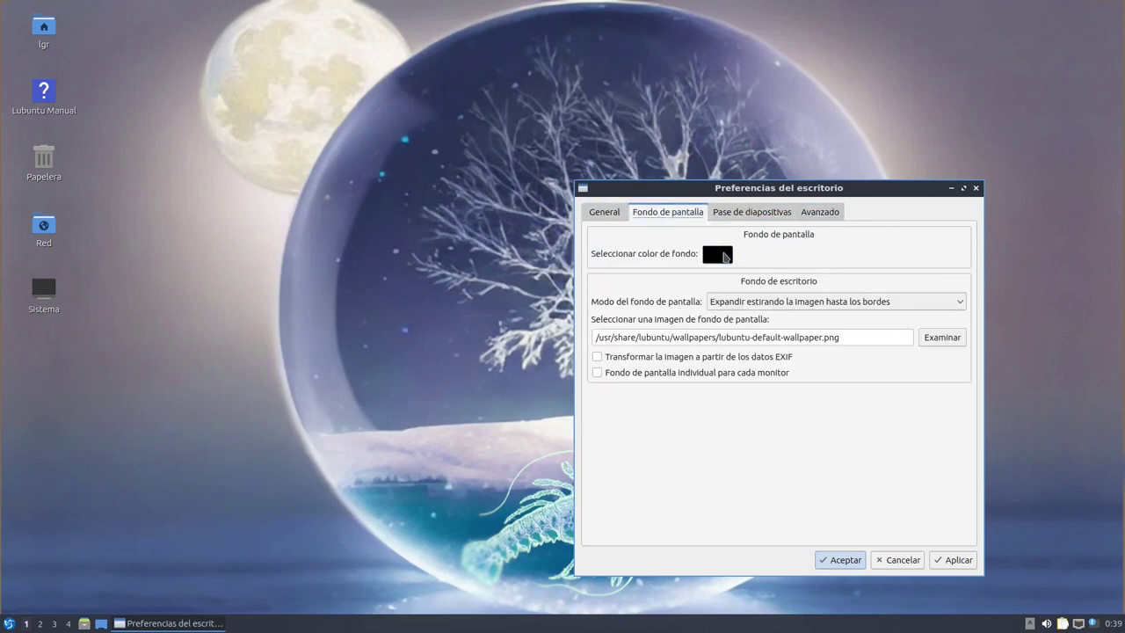
Browse for and apply 2004-city-bridge.jpg as the desktop wallpaper
{"action": "left_click", "coordinate": [930, 342]}
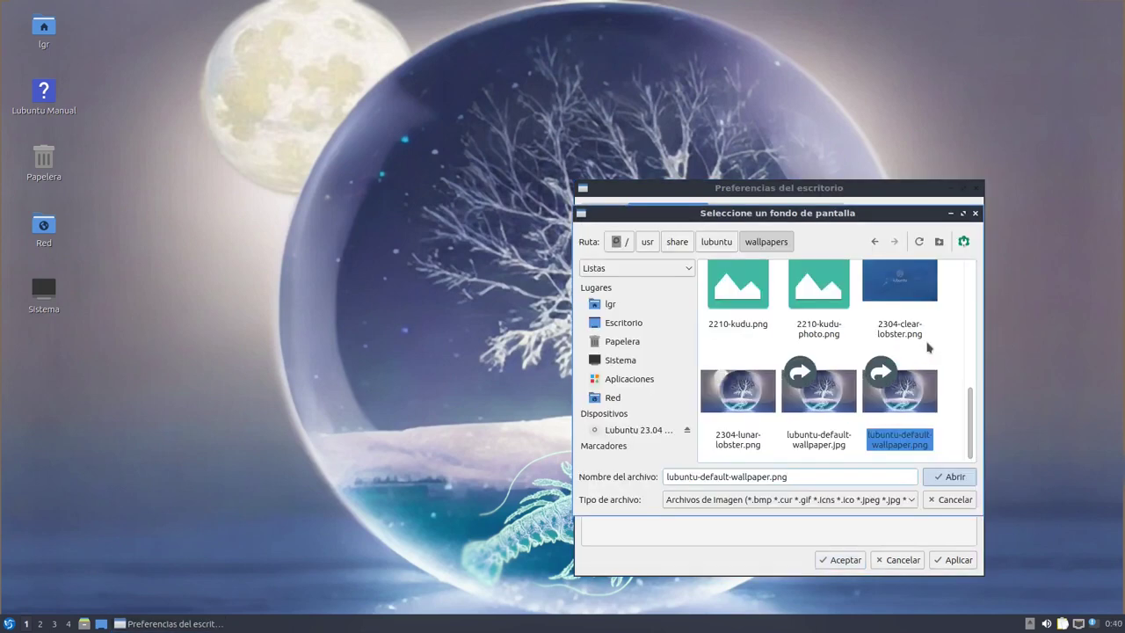
{"action": "left_click", "coordinate": [962, 212]}
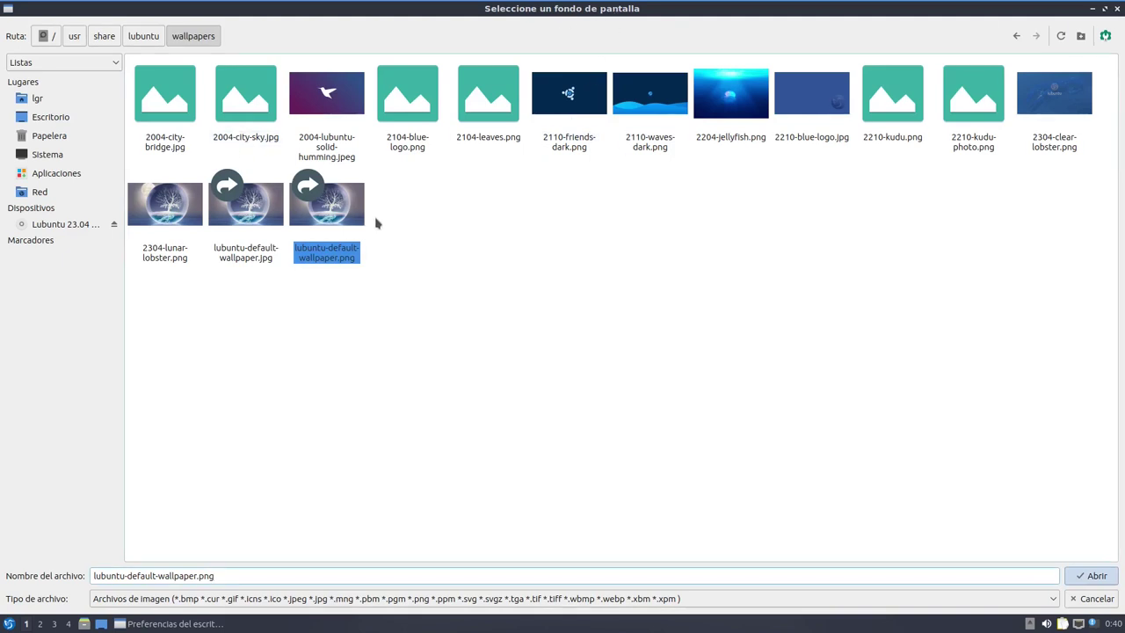
{"action": "right_click", "coordinate": [607, 227]}
{"action": "left_click", "coordinate": [471, 209]}
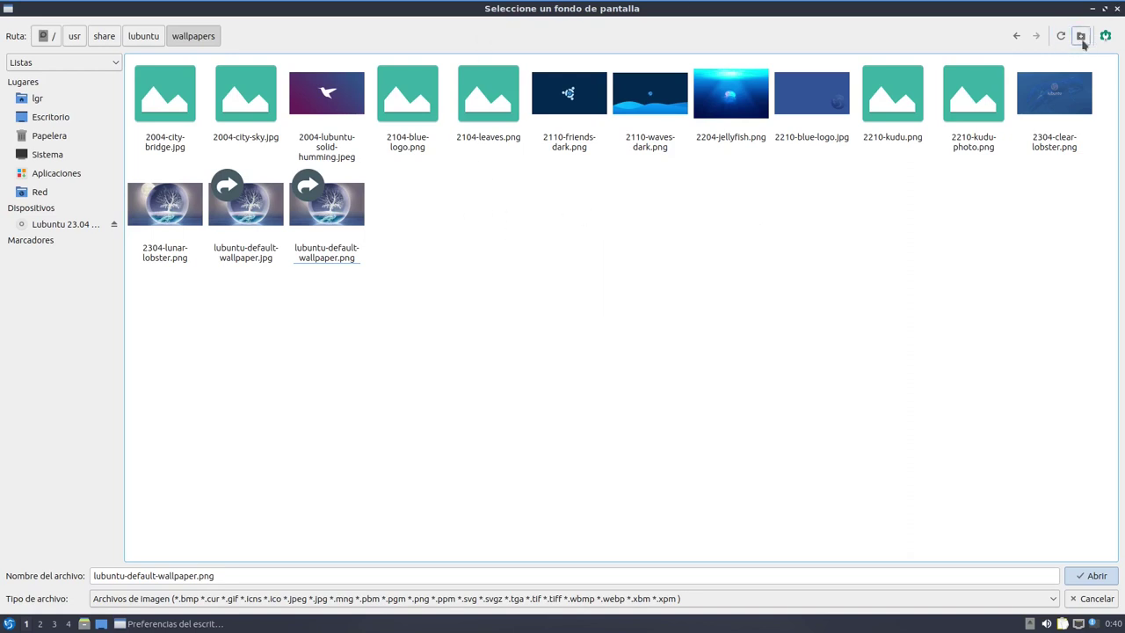
{"action": "left_click", "coordinate": [1106, 8]}
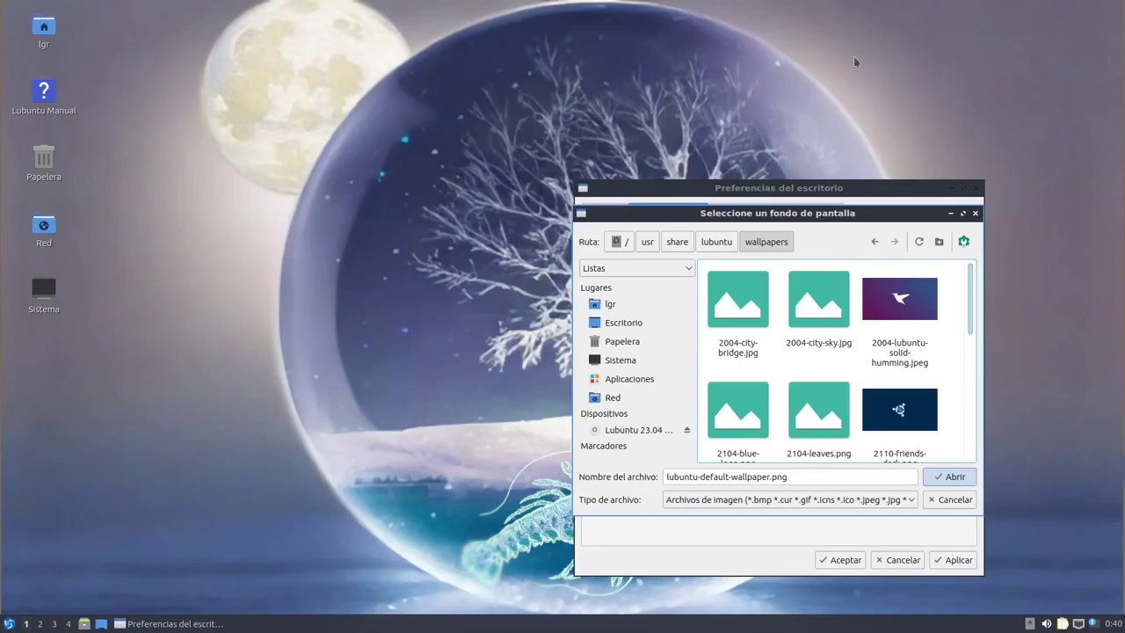
{"action": "left_click", "coordinate": [737, 307]}
{"action": "left_click", "coordinate": [953, 477]}
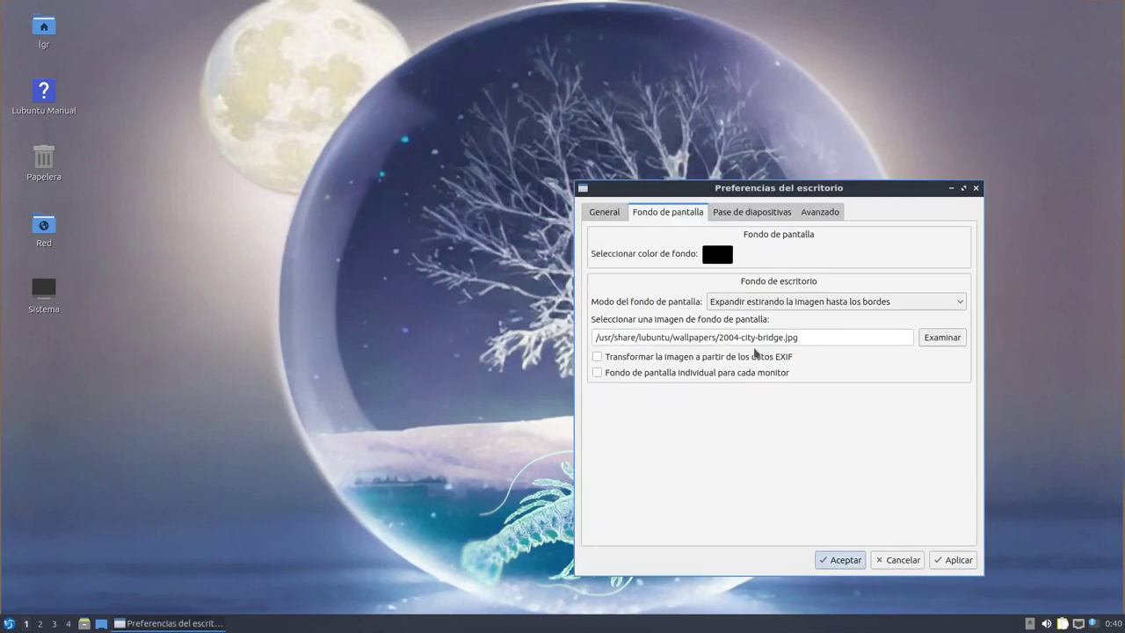
{"action": "left_click", "coordinate": [956, 560]}
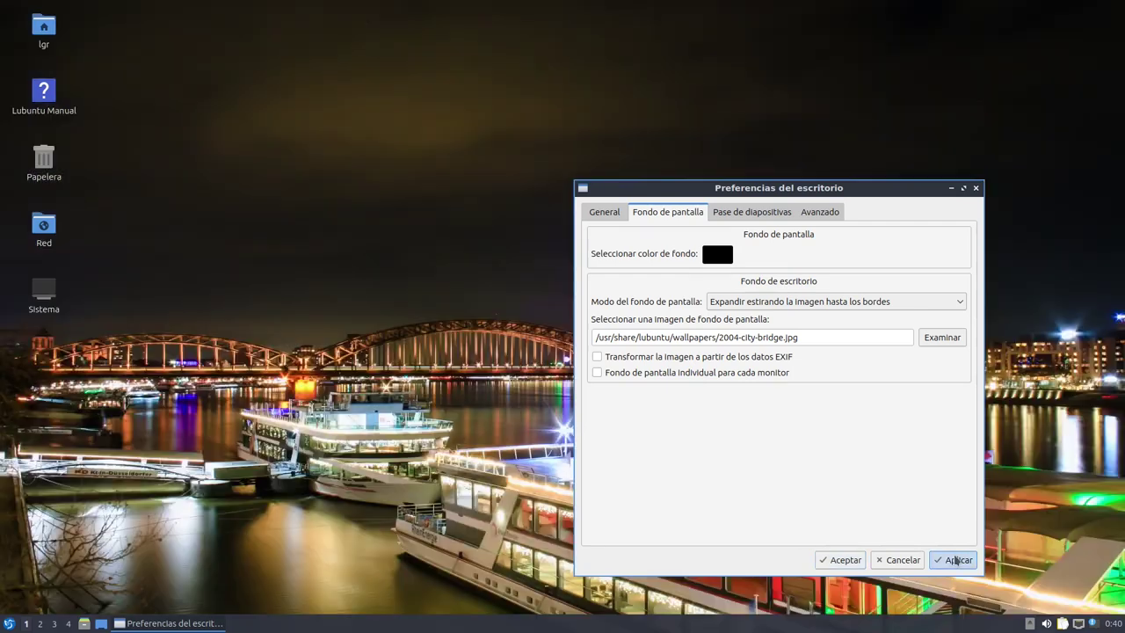
Switch the wallpaper to 2004-city-sky.jpg, apply it, and close with Aceptar
{"action": "left_click_drag", "start_coordinate": [876, 188], "coordinate": [922, 162]}
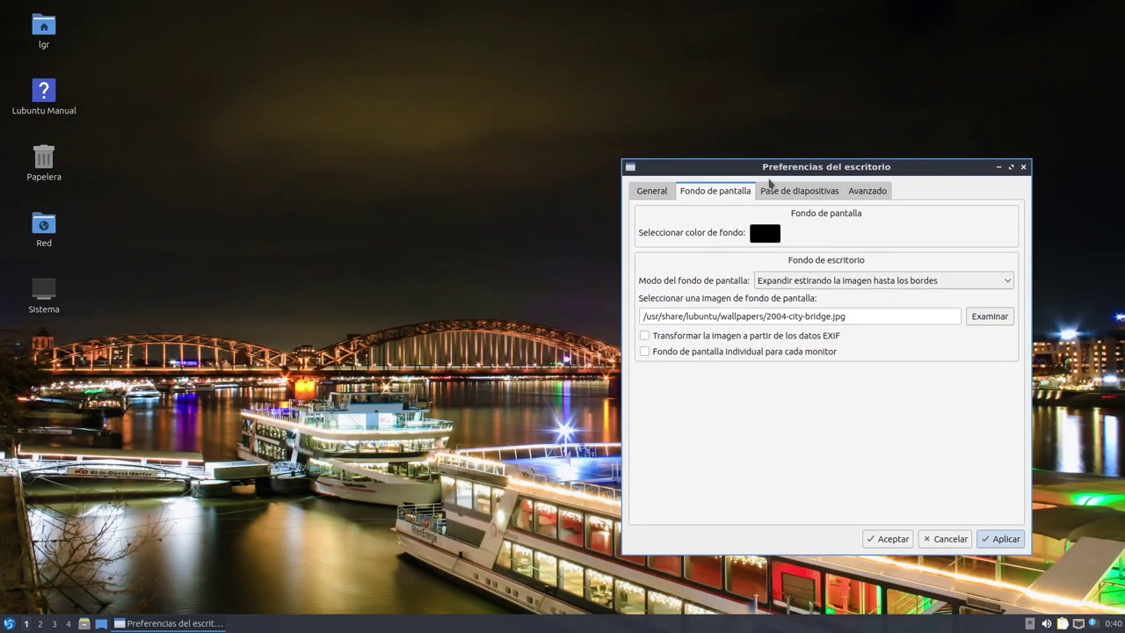
{"action": "left_click", "coordinate": [988, 318]}
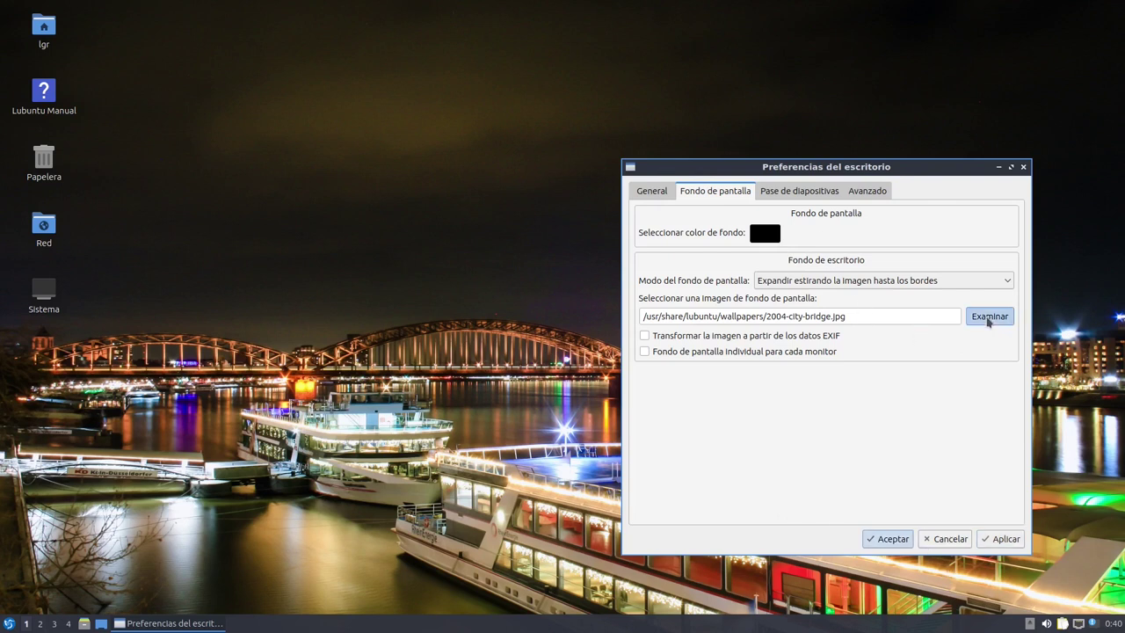
{"action": "left_click", "coordinate": [866, 282]}
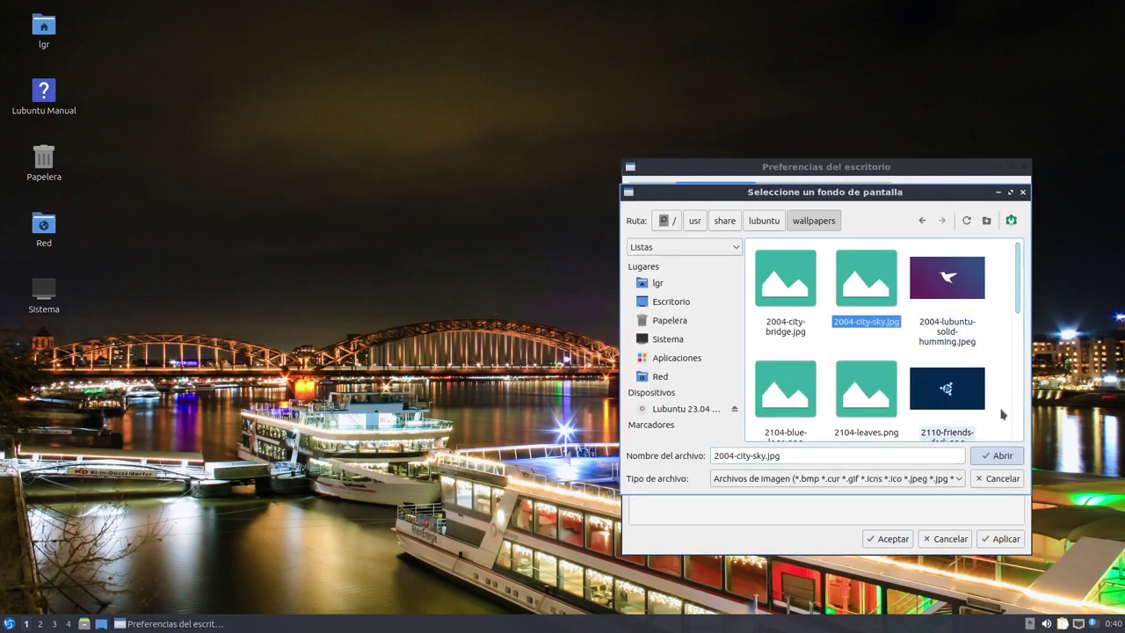
{"action": "left_click", "coordinate": [1000, 483]}
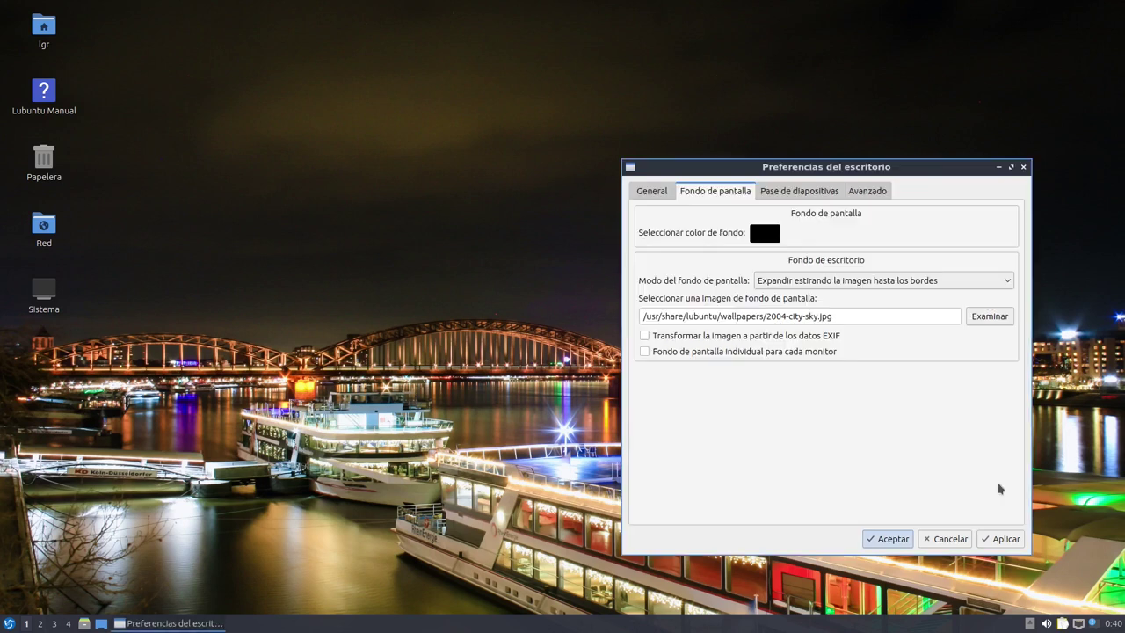
{"action": "left_click", "coordinate": [1002, 539]}
{"action": "left_click", "coordinate": [911, 539]}
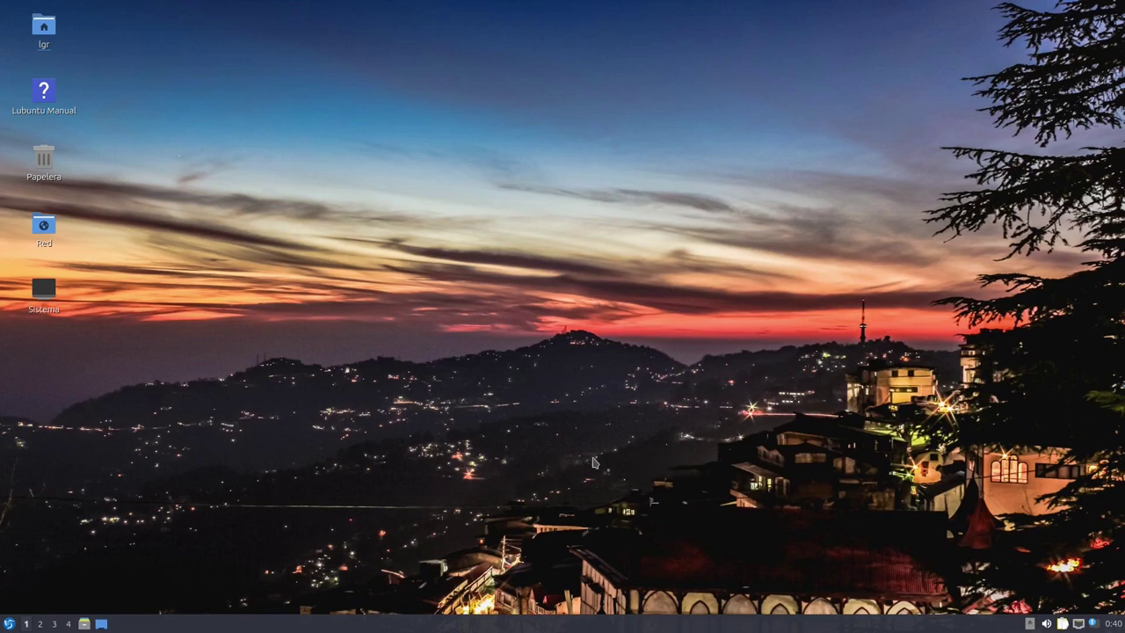
{"action": "key", "text": "super"}
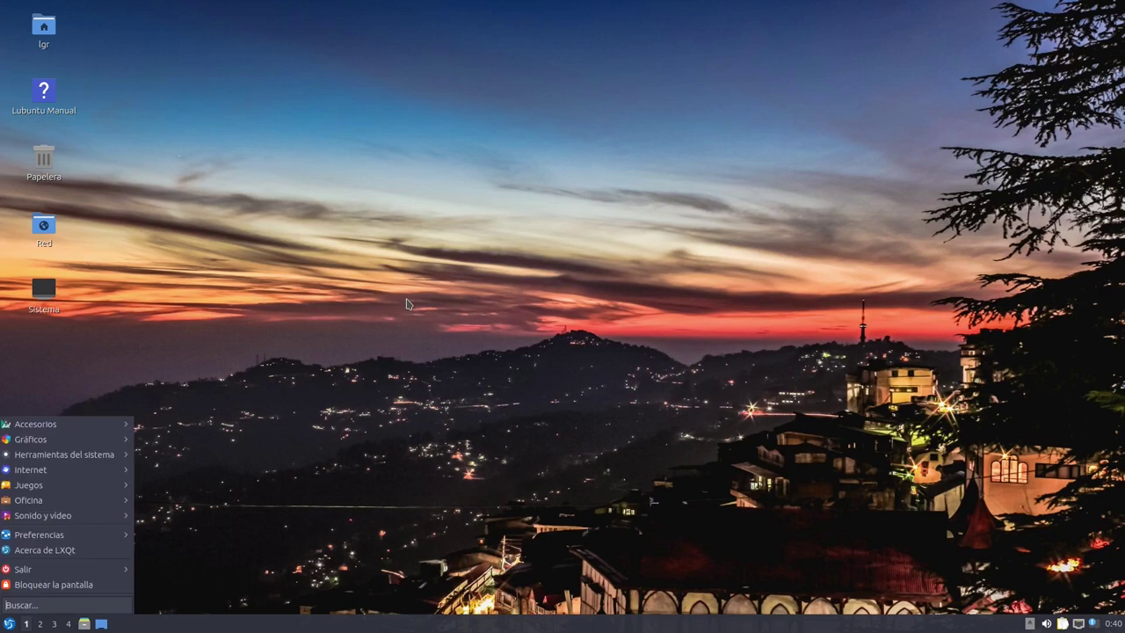
{"action": "type", "text": "ni"}
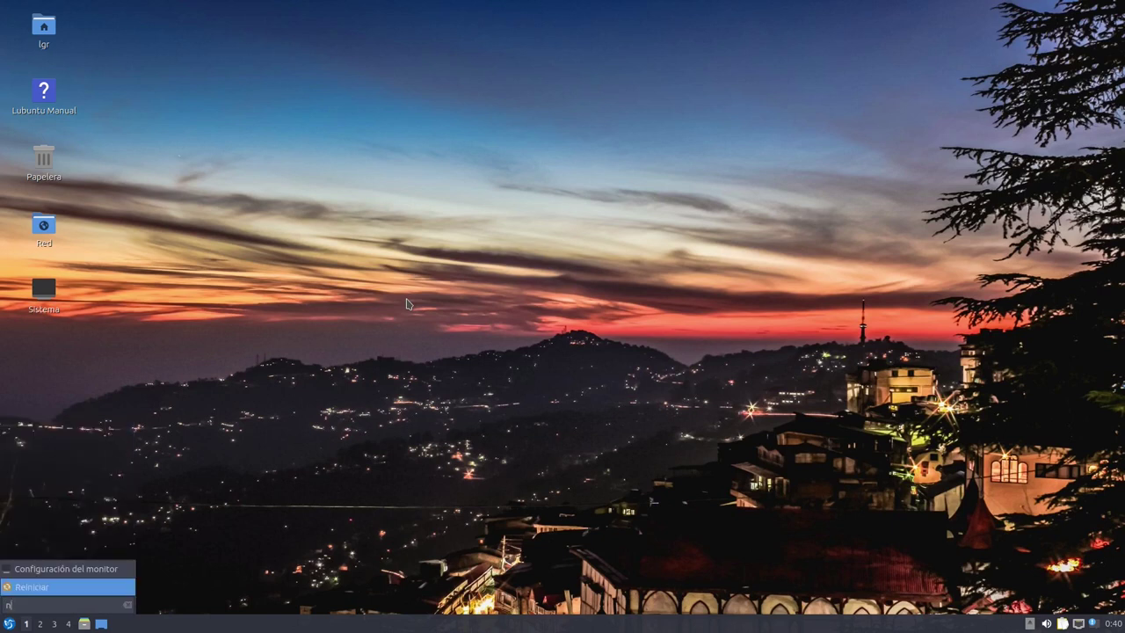
{"action": "key", "text": "BackSpace"}
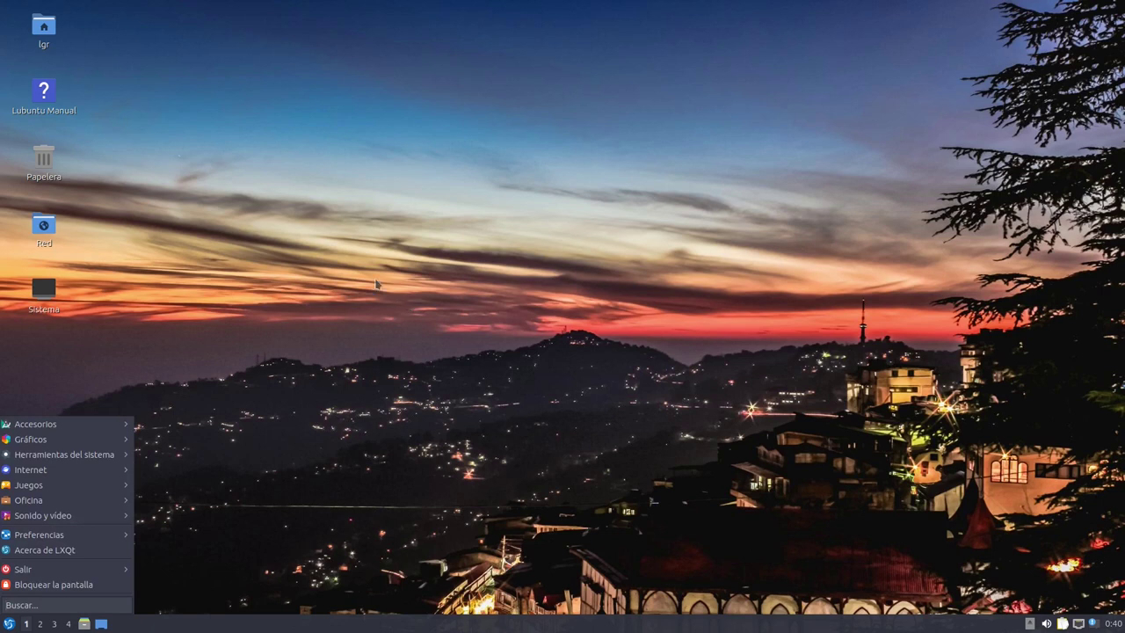
{"action": "key", "text": "Escape"}
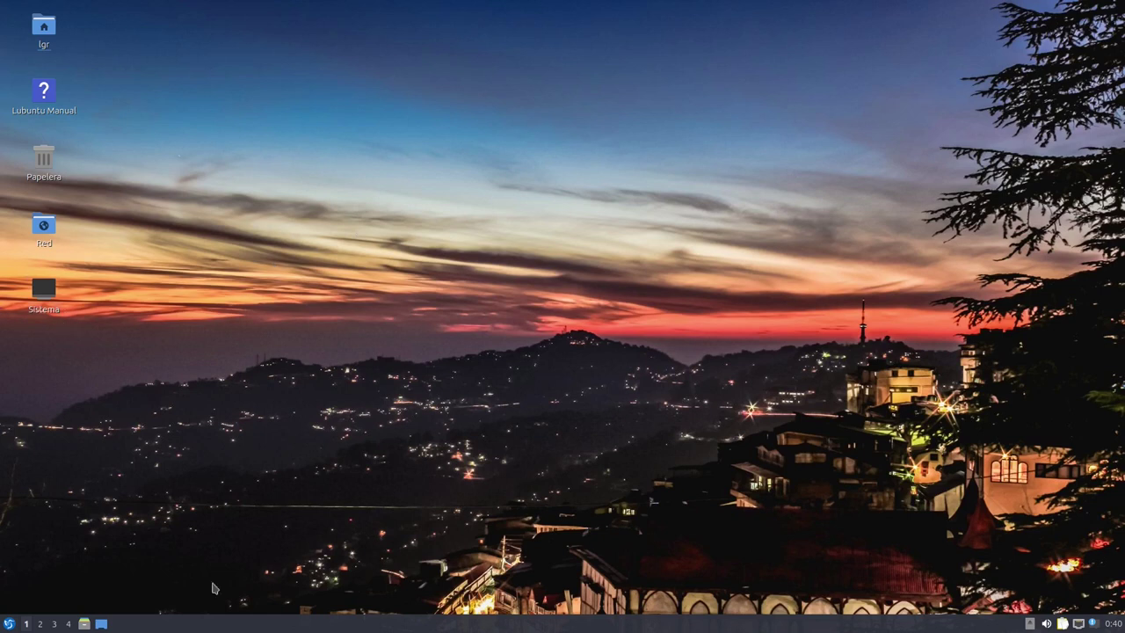
{"action": "left_click", "coordinate": [8, 624]}
{"action": "mouse_move", "coordinate": [61, 453]}
{"action": "mouse_move", "coordinate": [99, 417]}
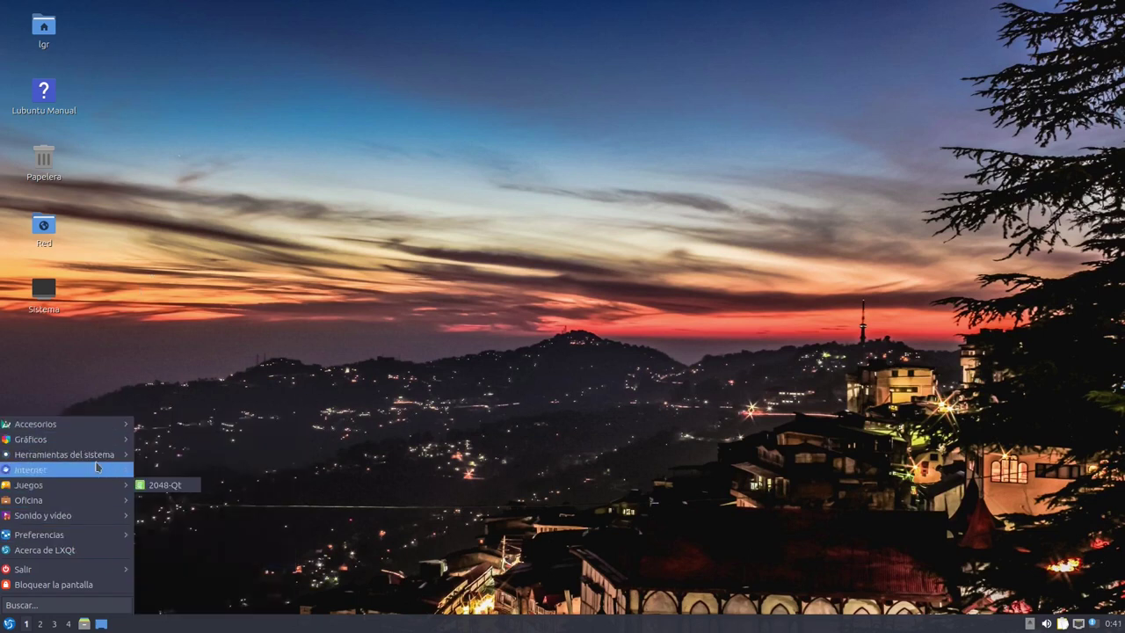
{"action": "mouse_move", "coordinate": [97, 463]}
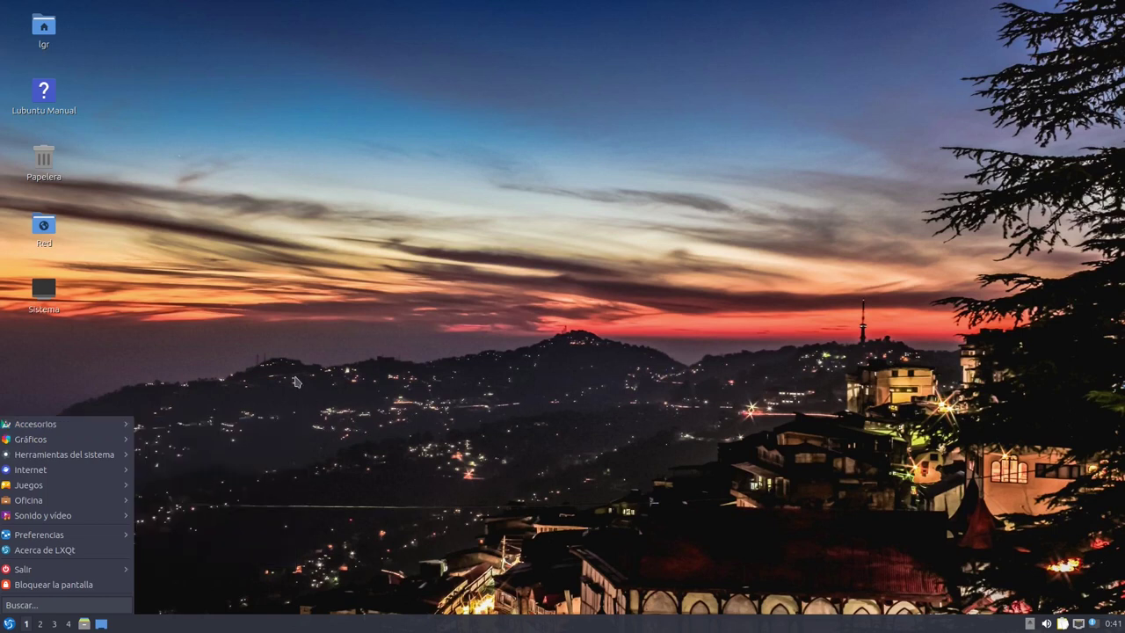
{"action": "left_click", "coordinate": [474, 300]}
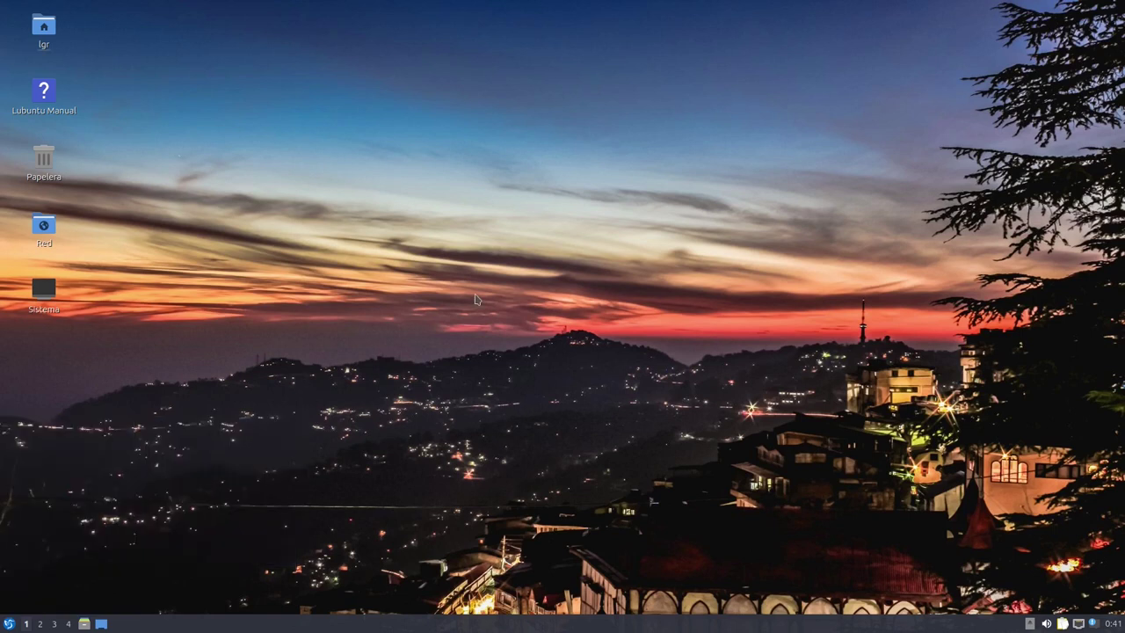
{"action": "left_click", "coordinate": [9, 623]}
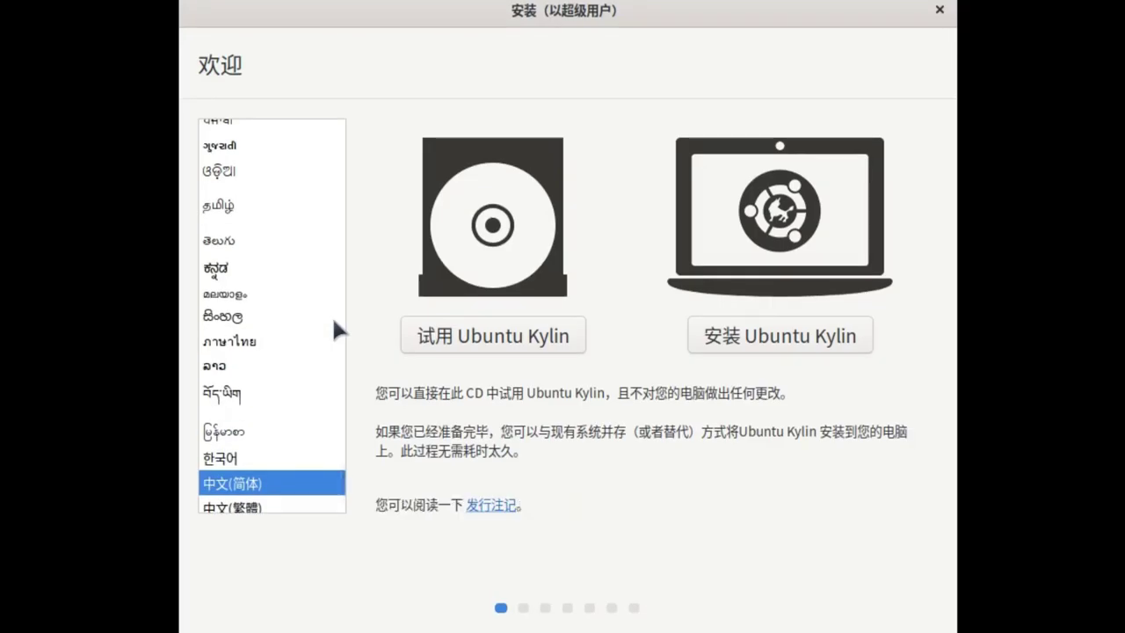
Install in Español with the Spanish (Latin American) keyboard layout
{"action": "scroll", "coordinate": [332, 315], "scroll_direction": "up", "scroll_amount": 10}
{"action": "left_click", "coordinate": [327, 325]}
{"action": "left_click", "coordinate": [779, 327]}
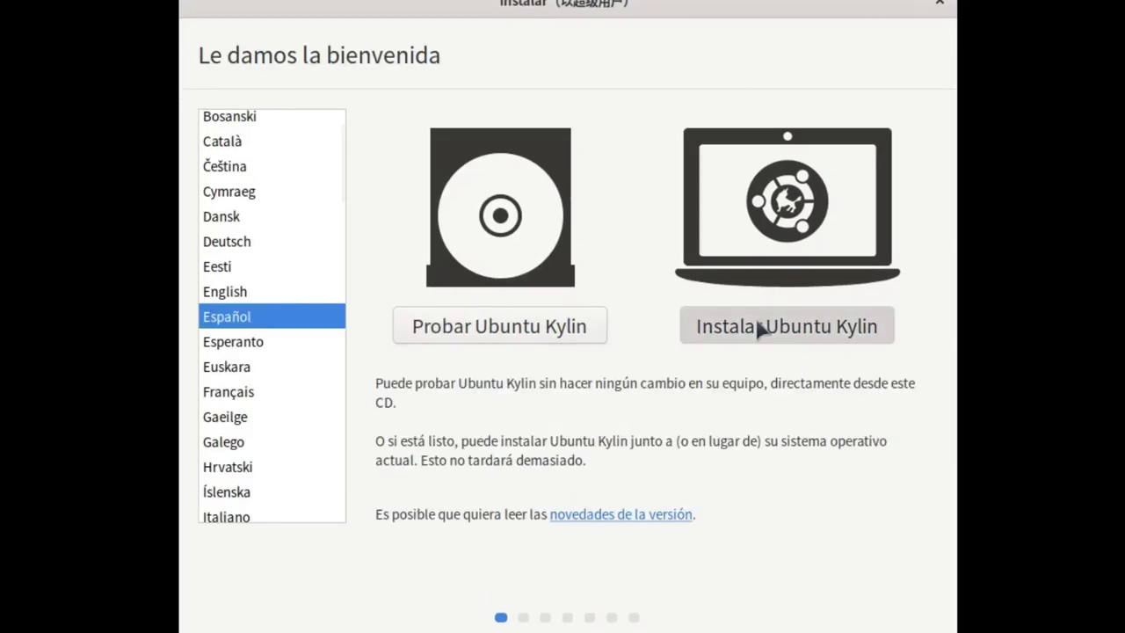
{"action": "scroll", "coordinate": [304, 307], "scroll_direction": "up", "scroll_amount": 4}
{"action": "scroll", "coordinate": [303, 307], "scroll_direction": "down", "scroll_amount": 13}
{"action": "scroll", "coordinate": [300, 307], "scroll_direction": "down", "scroll_amount": 8}
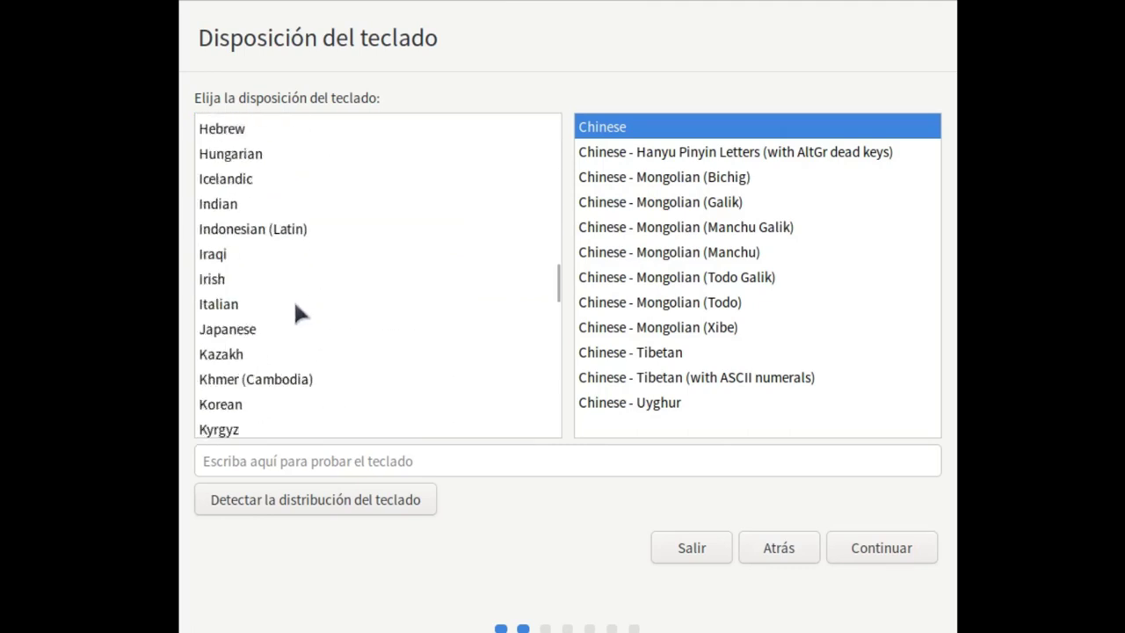
{"action": "type", "text": "la"}
{"action": "key", "text": "BackSpace"}
{"action": "key", "text": "BackSpace"}
{"action": "type", "text": "spa"}
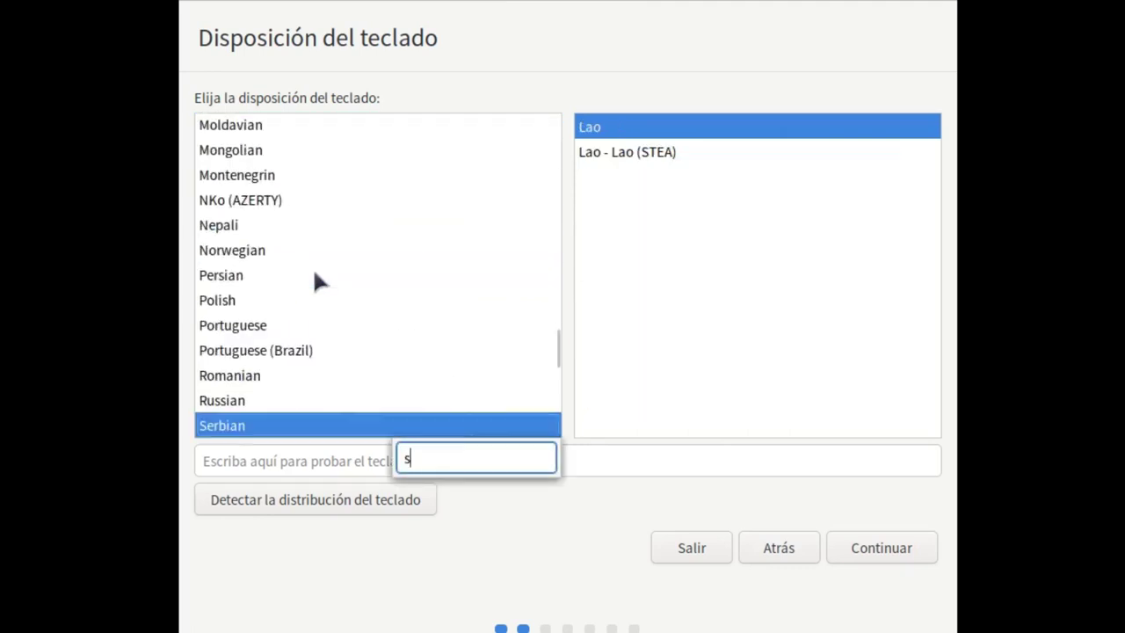
{"action": "left_click", "coordinate": [332, 302]}
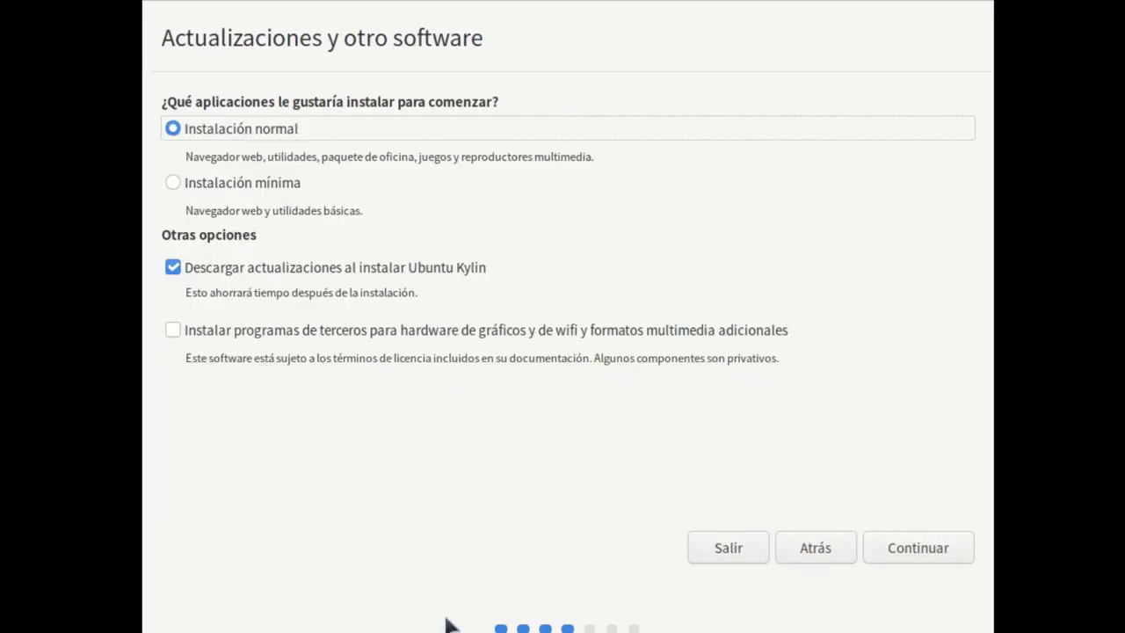
Skip update downloads, erase the whole disk, set Ciudad de Salta, and enter the user's name
{"action": "left_click", "coordinate": [173, 268]}
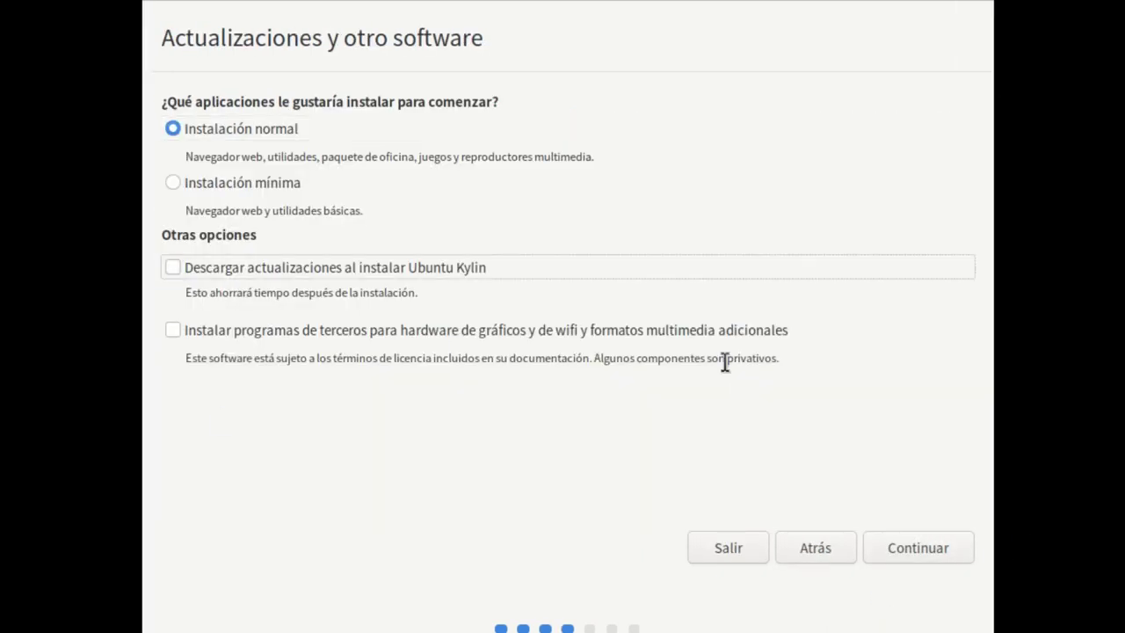
{"action": "left_click", "coordinate": [913, 547]}
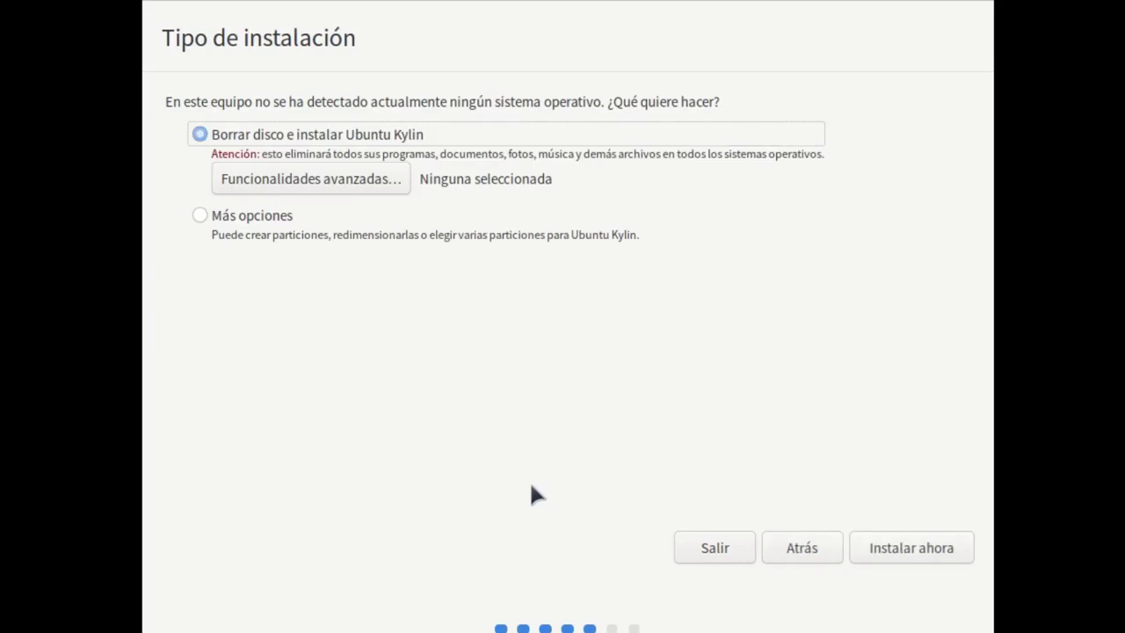
{"action": "key", "text": "Return"}
{"action": "key", "text": "Return"}
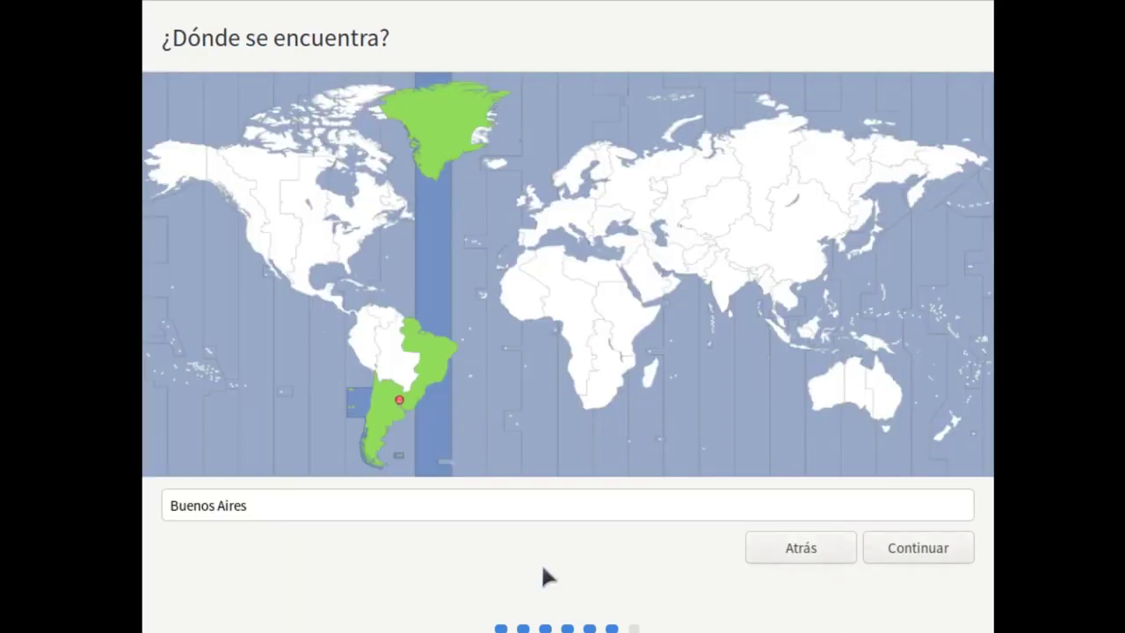
{"action": "type", "text": "Salta"}
{"action": "key", "text": "Down"}
{"action": "key", "text": "Down"}
{"action": "key", "text": "Down"}
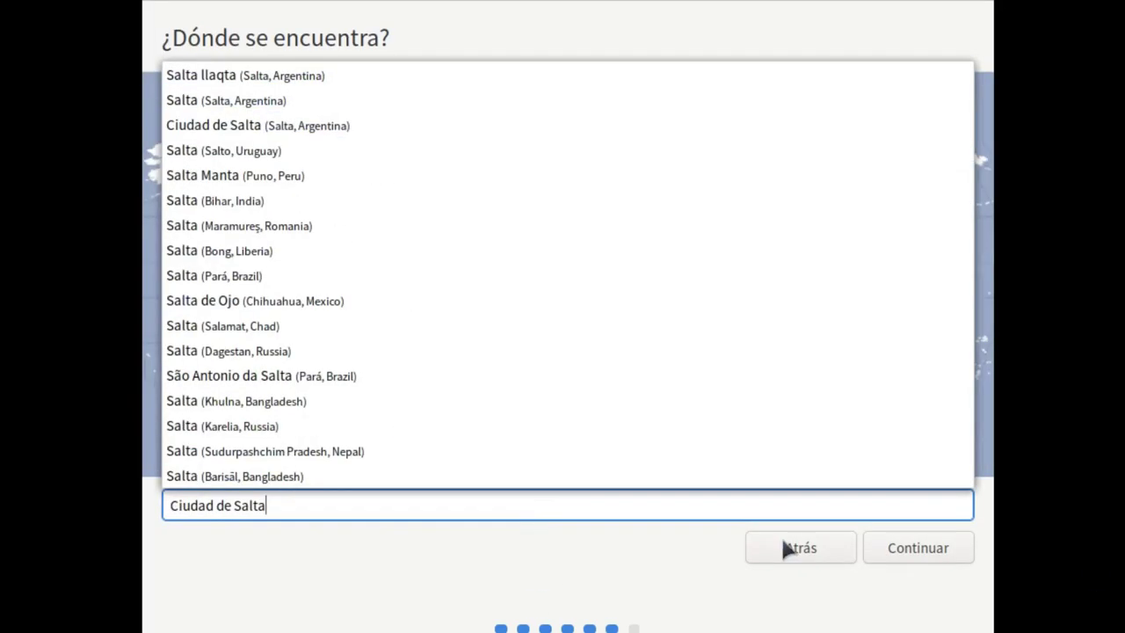
{"action": "key", "text": "Return"}
{"action": "type", "text": "La Garza Resistente"}
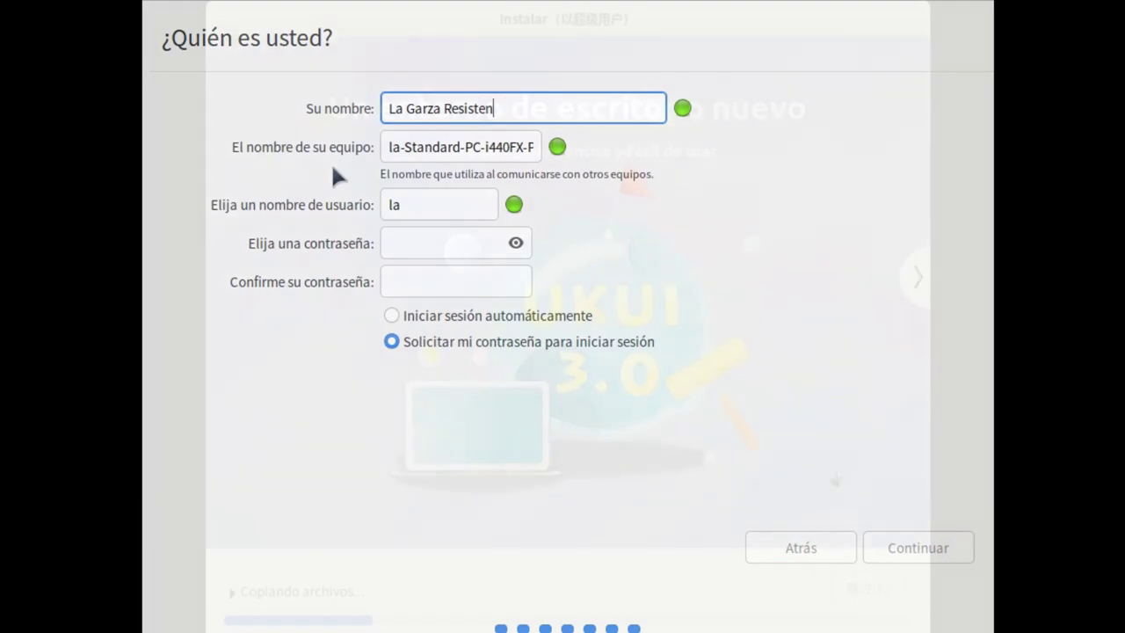
{"action": "key", "text": "Tab"}
{"action": "key", "text": "Tab"}
{"action": "key", "text": "Tab"}
Fill the next account field, then page the slideshow through Panel UKUI, Centro de control UKUI and Aplicaciones llenas de características
{"action": "type", "text": "12"}
{"action": "key", "text": "Tab"}
{"action": "type", "text": "12"}
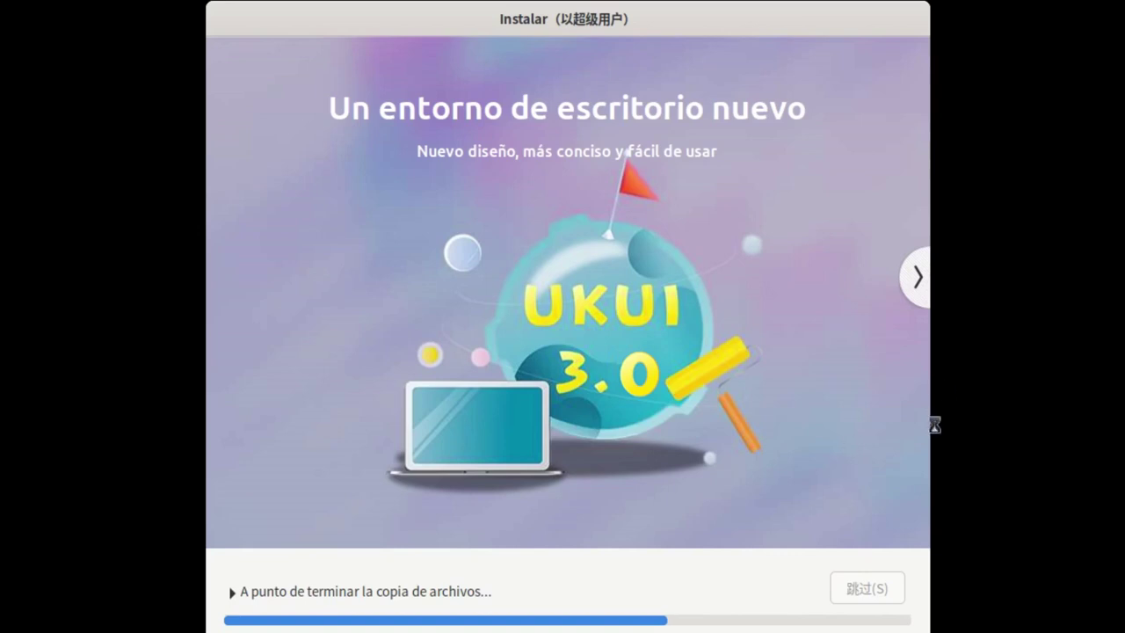
{"action": "left_click", "coordinate": [919, 279]}
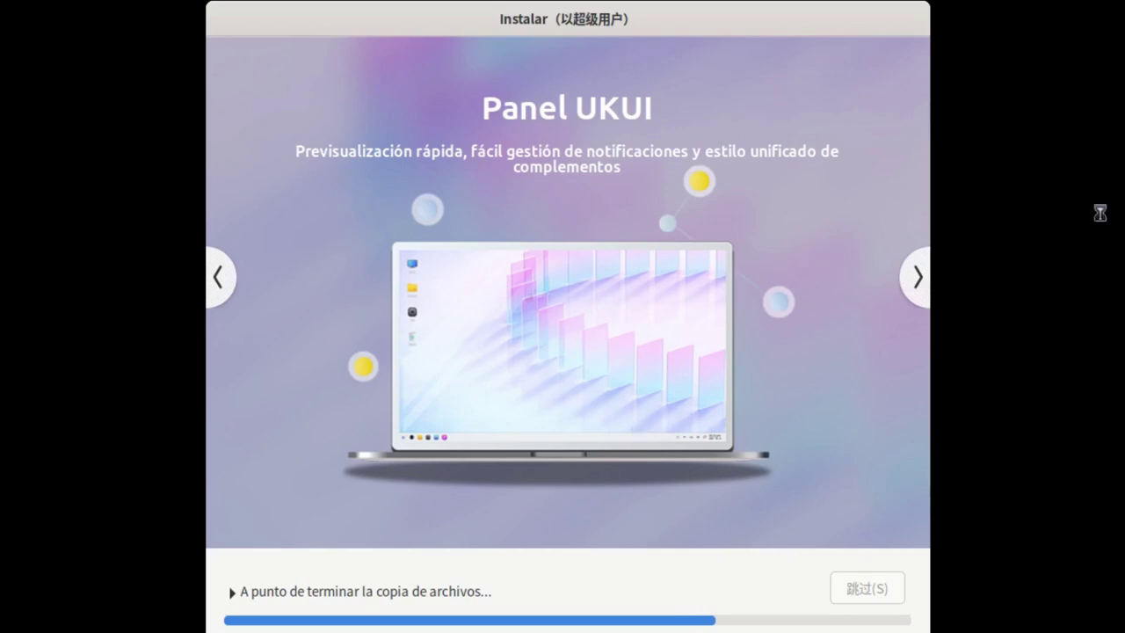
{"action": "left_click", "coordinate": [919, 280]}
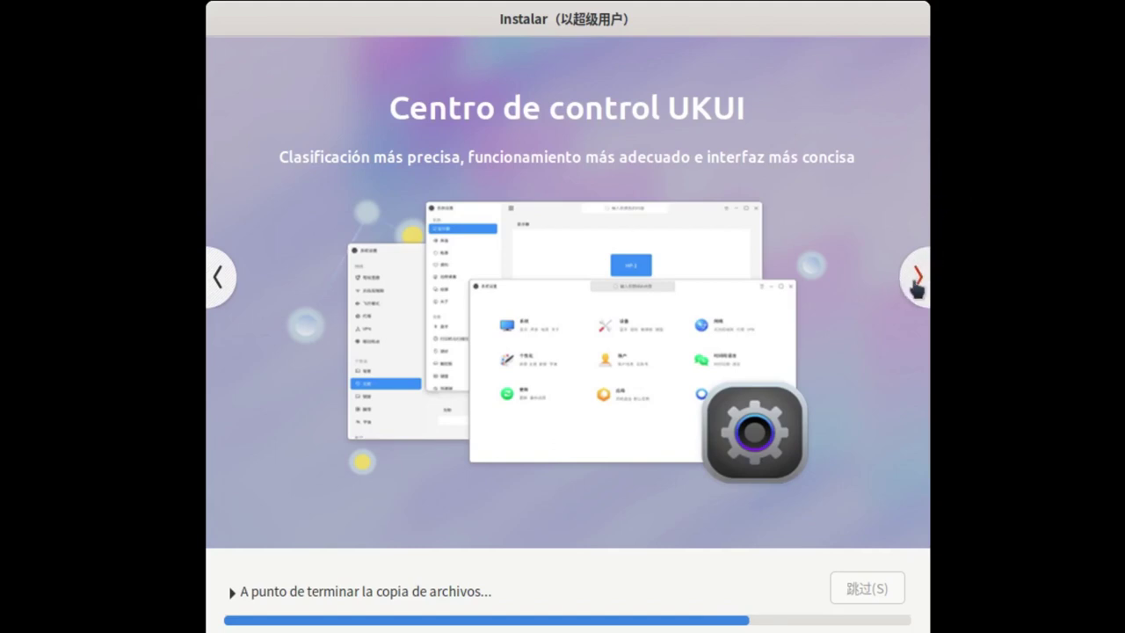
{"action": "left_click", "coordinate": [916, 279]}
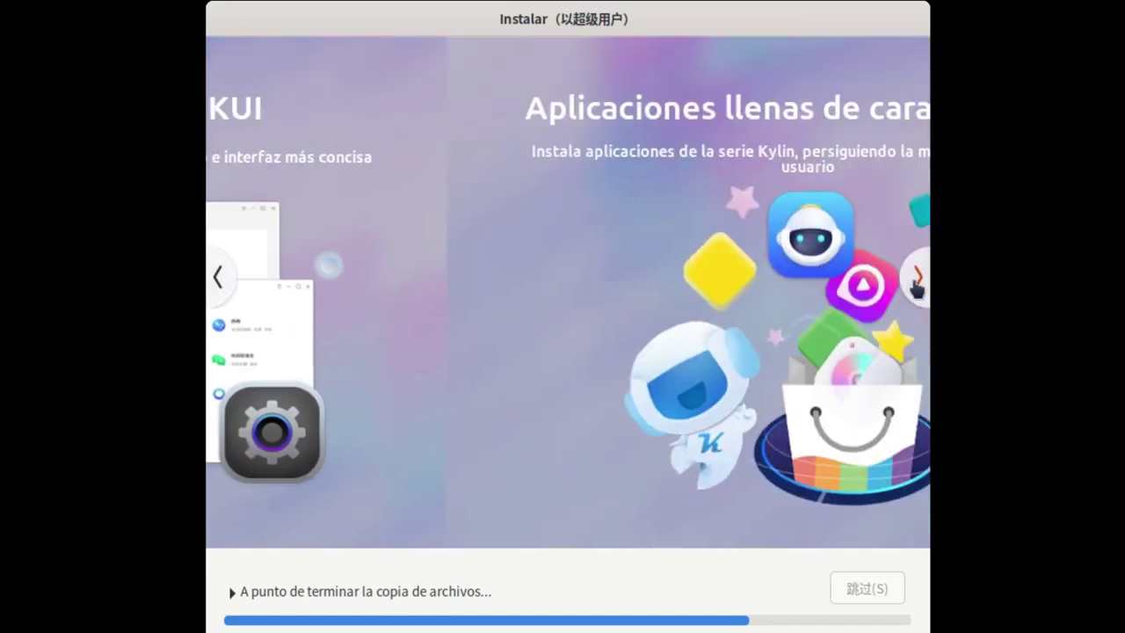
{"action": "left_click", "coordinate": [218, 278]}
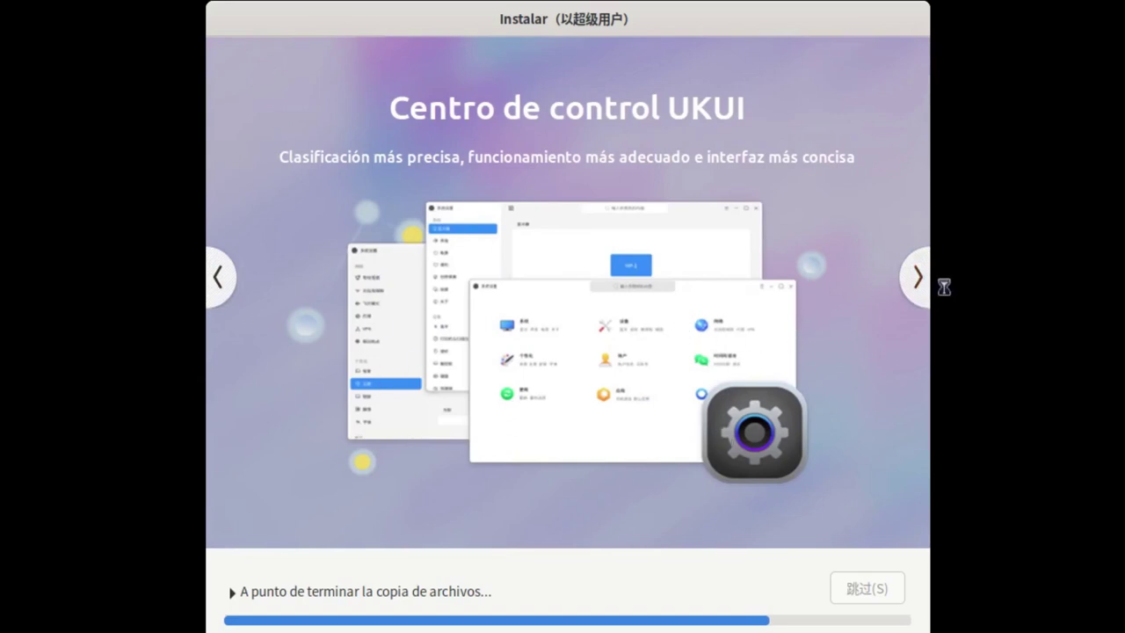
{"action": "left_click", "coordinate": [915, 280]}
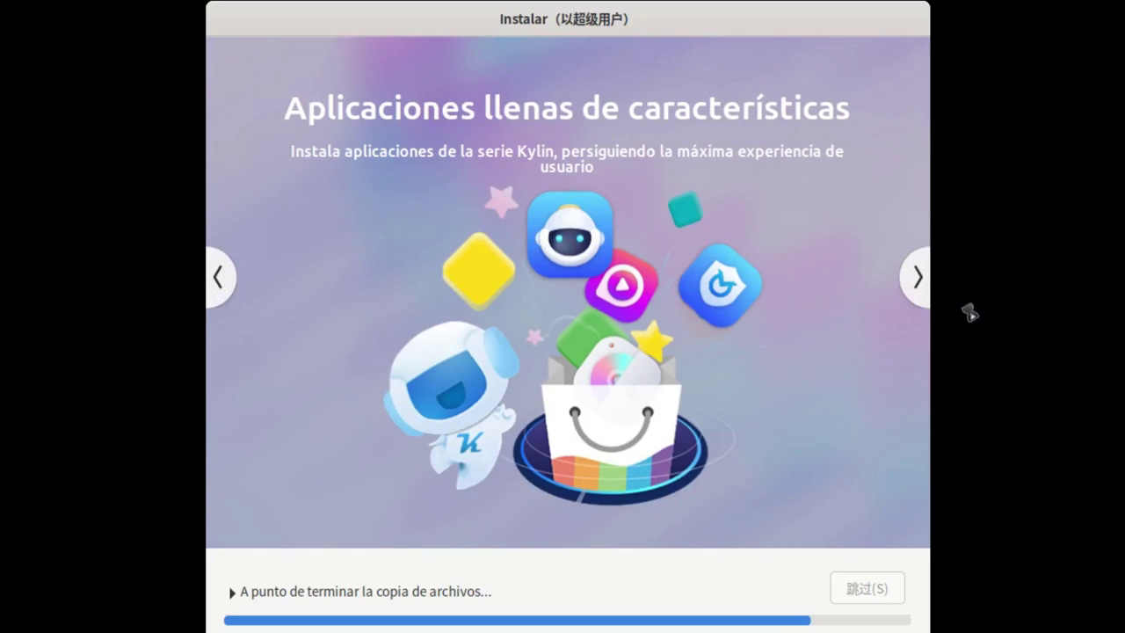
{"action": "left_click", "coordinate": [914, 276]}
Advance to the Principales plataformas hardware slide and let the installation finish and reboot
{"action": "left_click", "coordinate": [910, 277]}
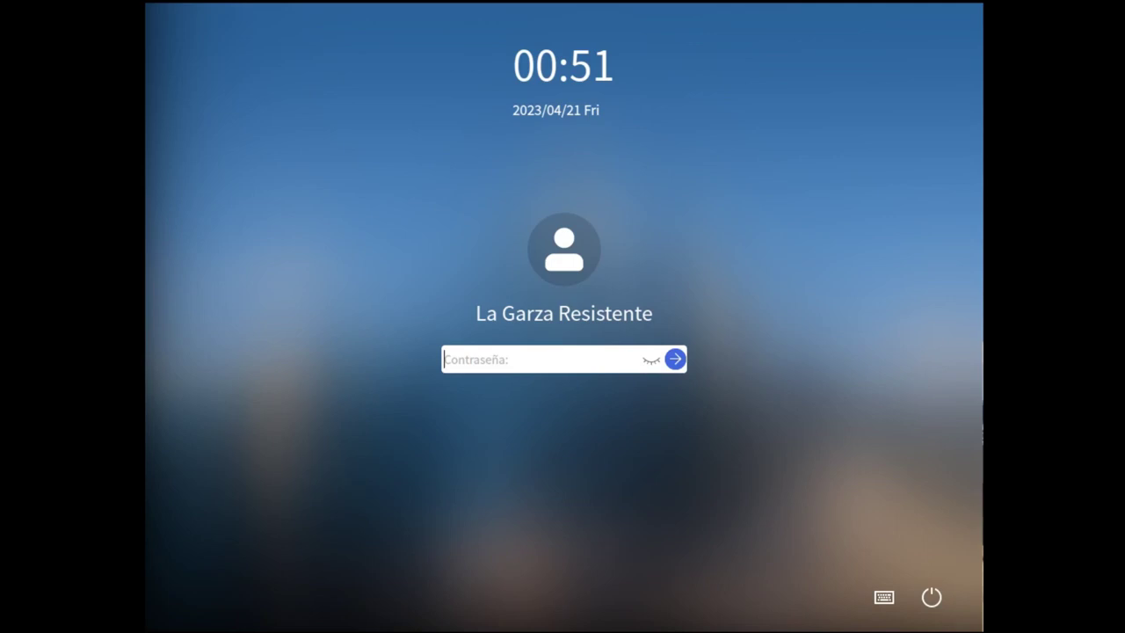
Log in to Ubuntu Kylin by entering the account password in the Contraseña field
{"action": "type", "text": "••"}
{"action": "key", "text": "Return"}
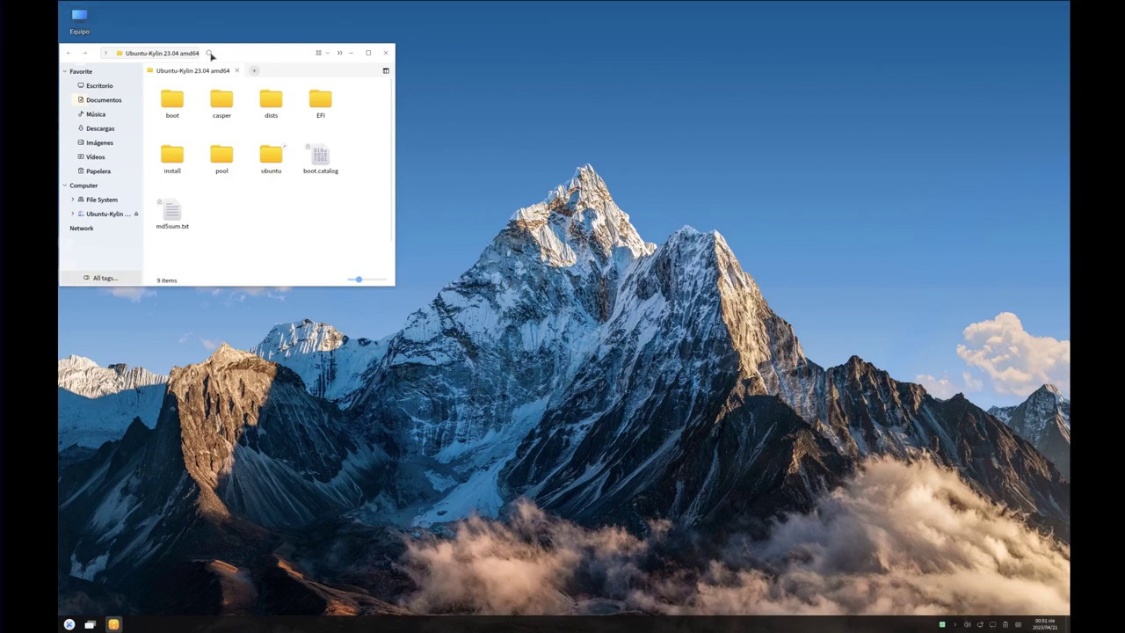
Move the Peony disc window to the right, keep icon view, and open the start menu
{"action": "left_click_drag", "start_coordinate": [299, 49], "coordinate": [891, 214]}
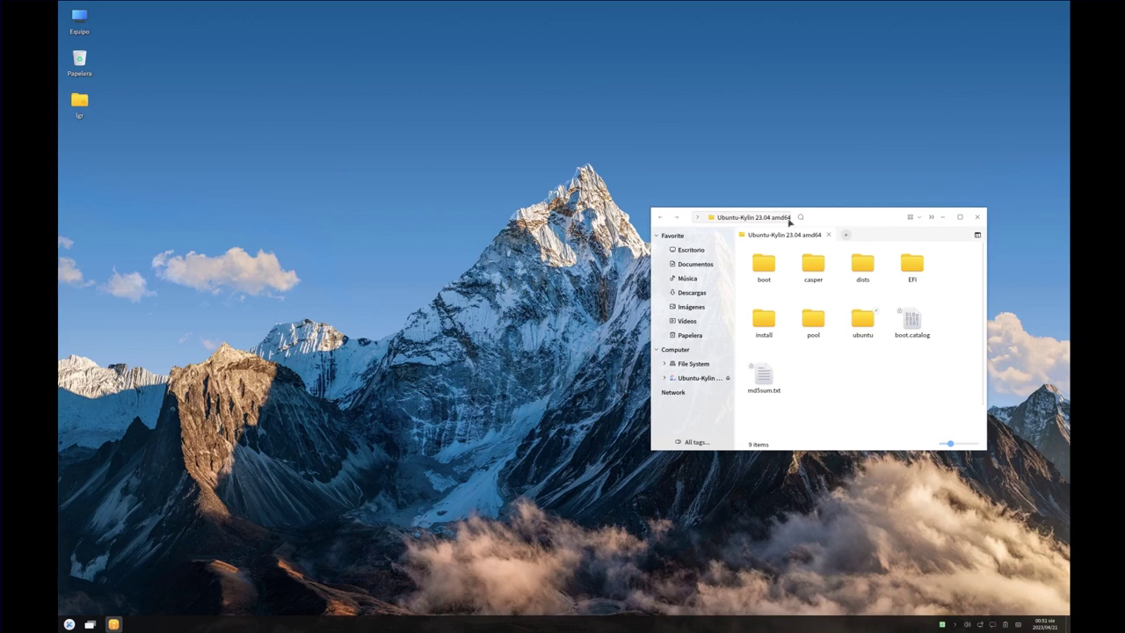
{"action": "left_click_drag", "start_coordinate": [840, 221], "coordinate": [837, 157]}
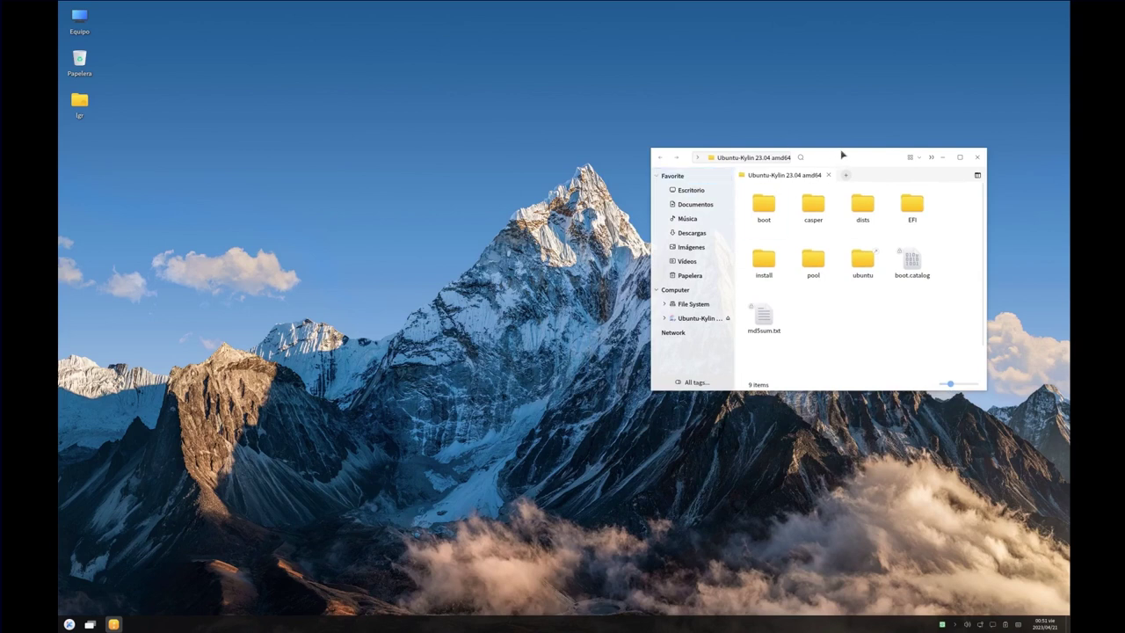
{"action": "left_click", "coordinate": [919, 158]}
{"action": "left_click", "coordinate": [920, 158]}
{"action": "left_click", "coordinate": [70, 624]}
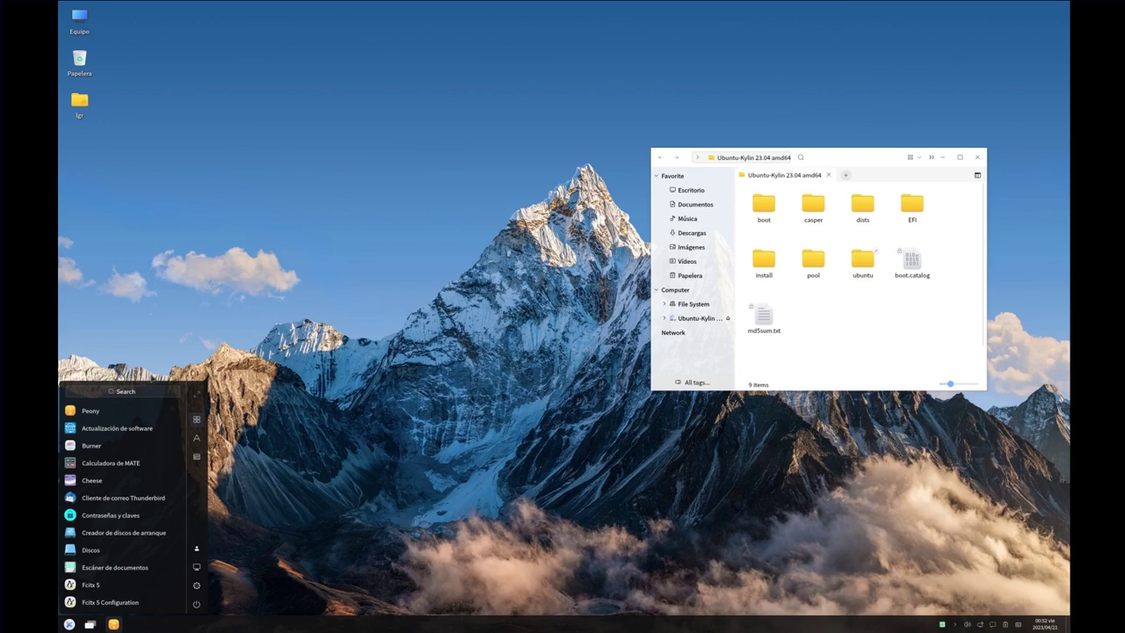
Change the display resolution to 1920x1080 in Settings > System > Display, save it, and close Settings
{"action": "left_click", "coordinate": [198, 587]}
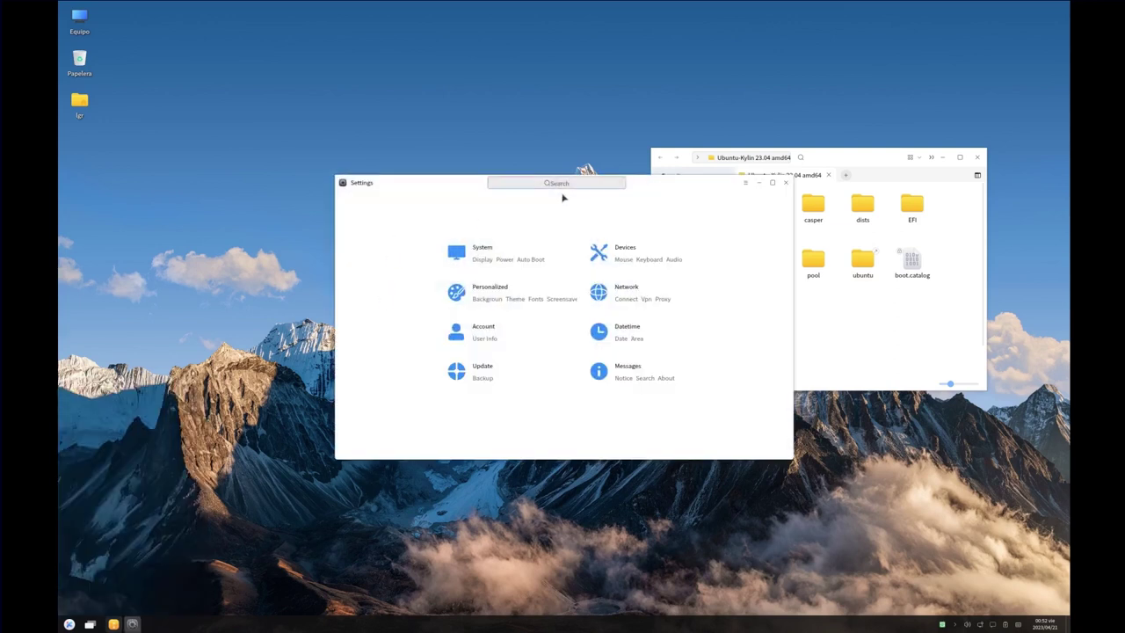
{"action": "left_click", "coordinate": [520, 249]}
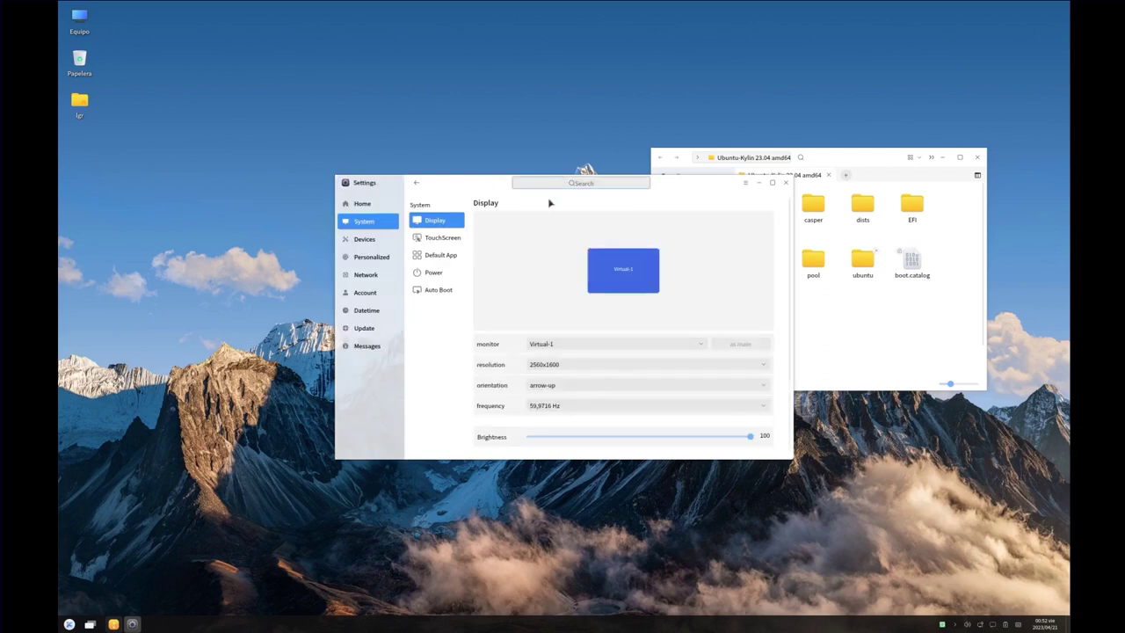
{"action": "left_click", "coordinate": [594, 369]}
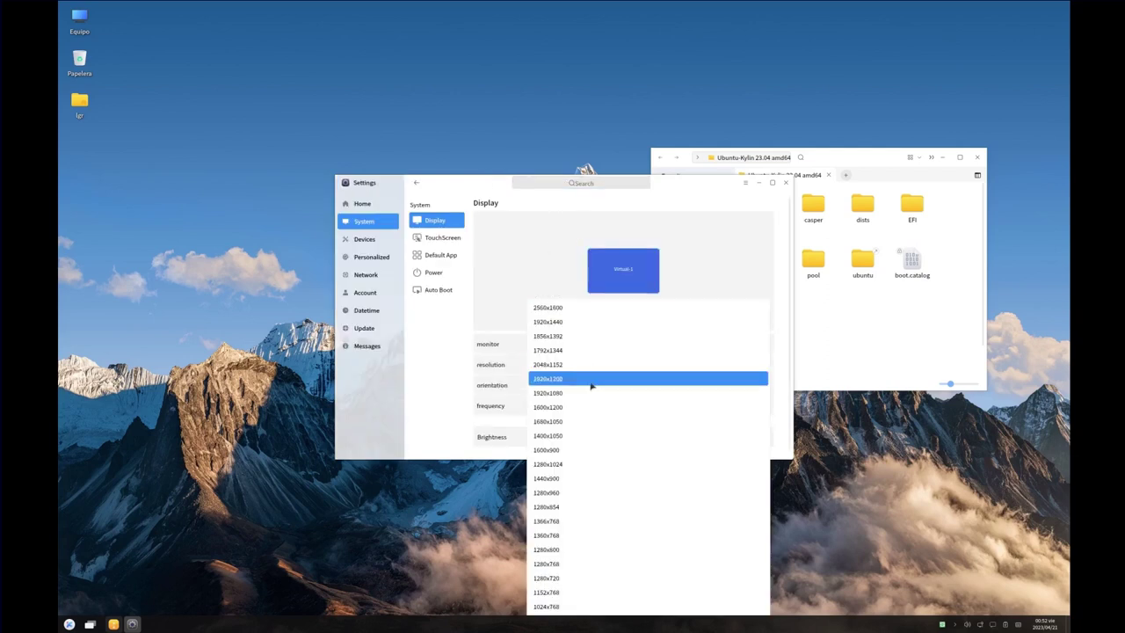
{"action": "left_click", "coordinate": [589, 404]}
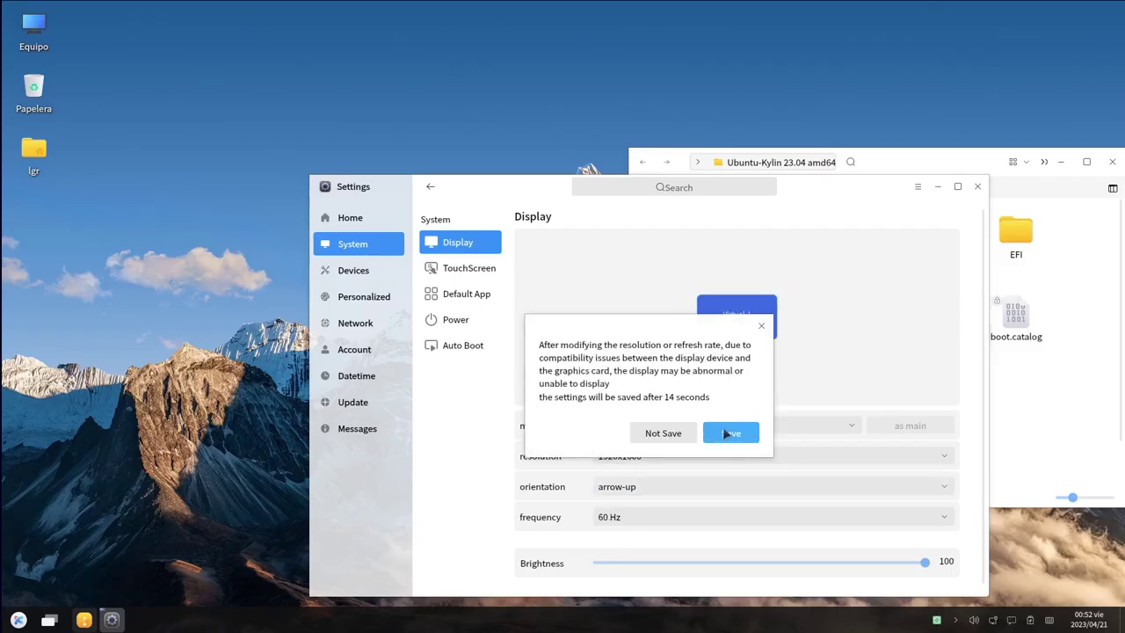
{"action": "left_click_drag", "start_coordinate": [721, 326], "coordinate": [740, 271]}
{"action": "left_click", "coordinate": [732, 433]}
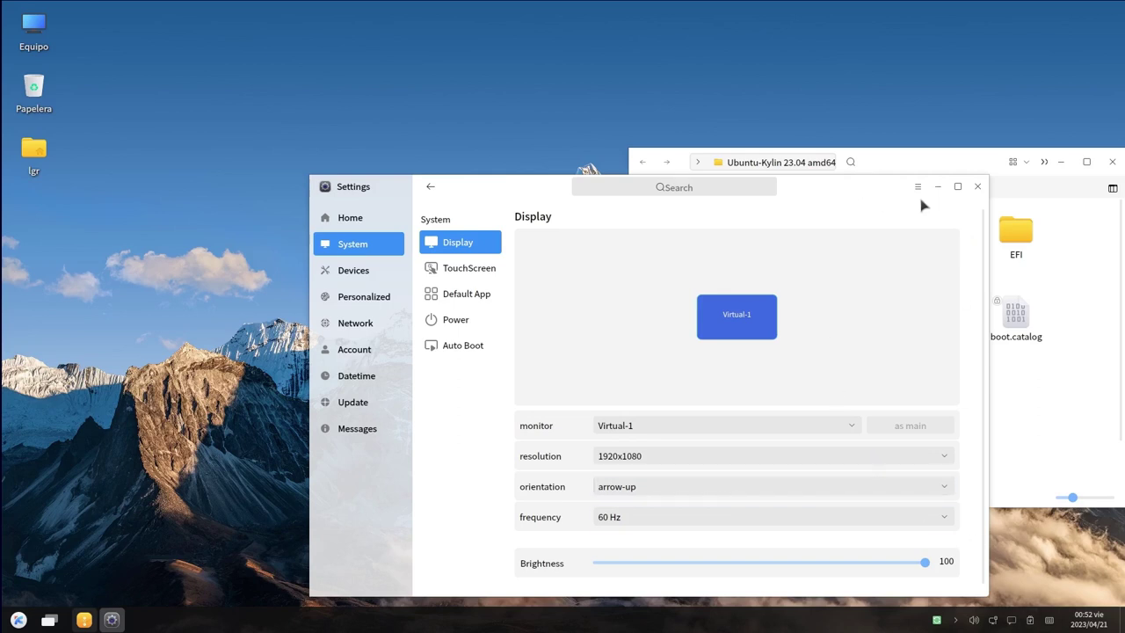
{"action": "left_click", "coordinate": [976, 188]}
Centre the Peony window and switch the taskbar to Medium size via Adjustment Size
{"action": "left_click_drag", "start_coordinate": [924, 158], "coordinate": [764, 120]}
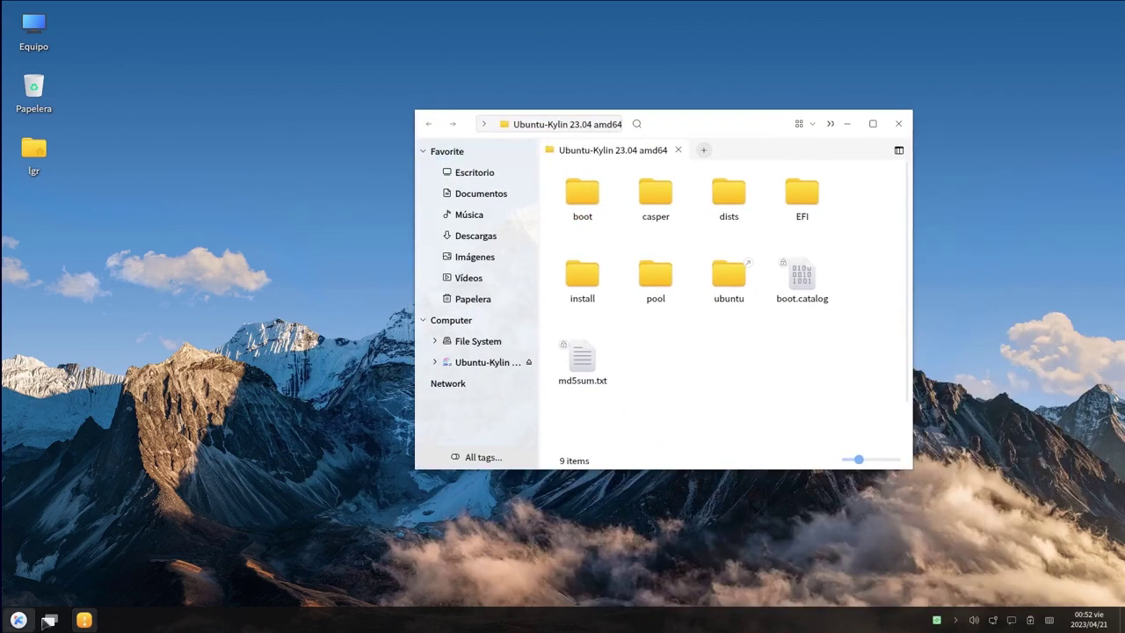
{"action": "left_click", "coordinate": [83, 619]}
{"action": "left_click", "coordinate": [84, 620]}
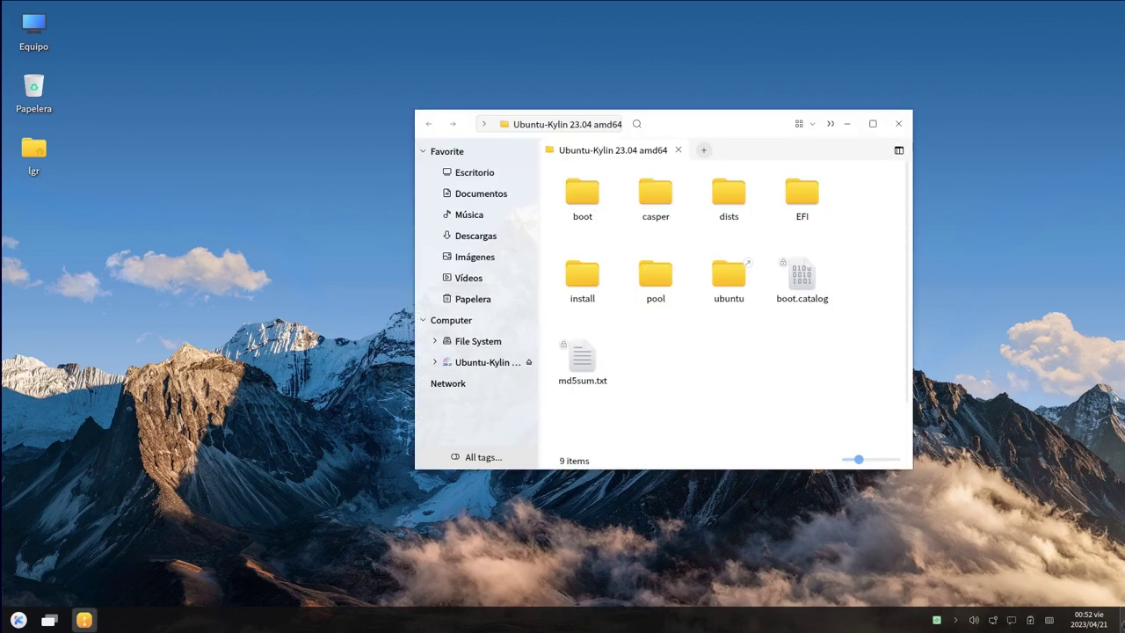
{"action": "right_click", "coordinate": [724, 617]}
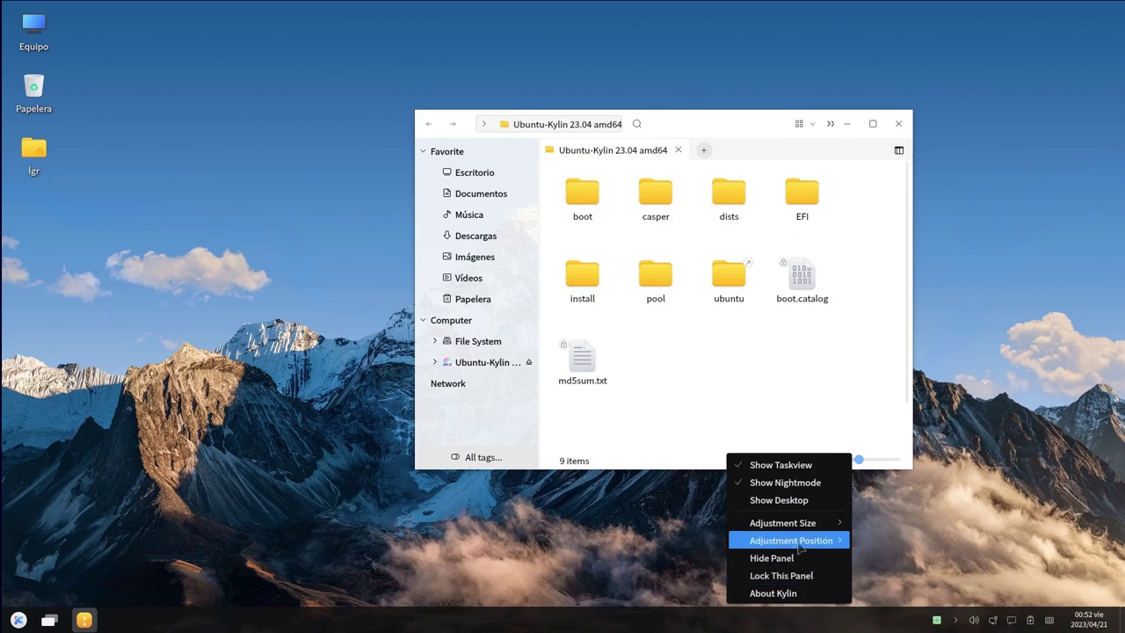
{"action": "mouse_move", "coordinate": [795, 543]}
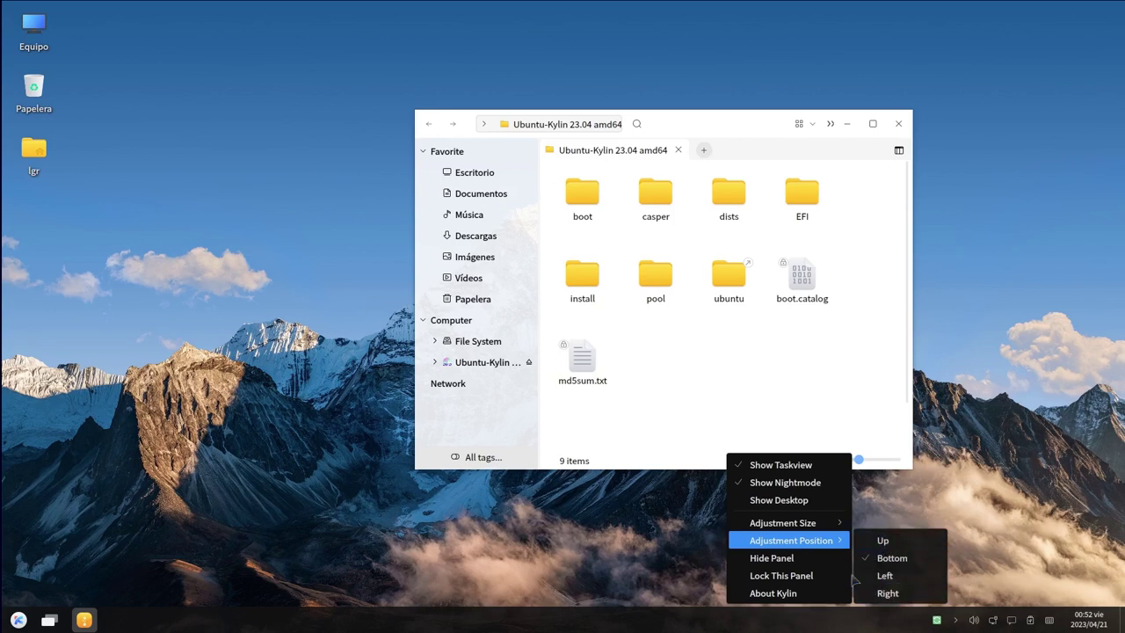
{"action": "mouse_move", "coordinate": [827, 523]}
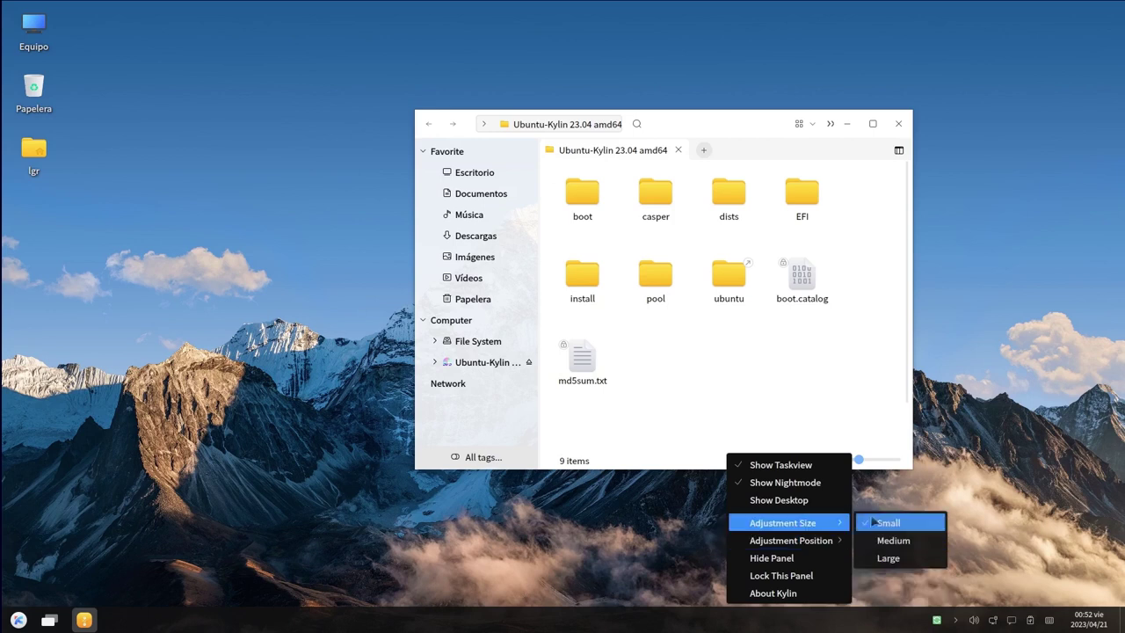
{"action": "left_click", "coordinate": [888, 543]}
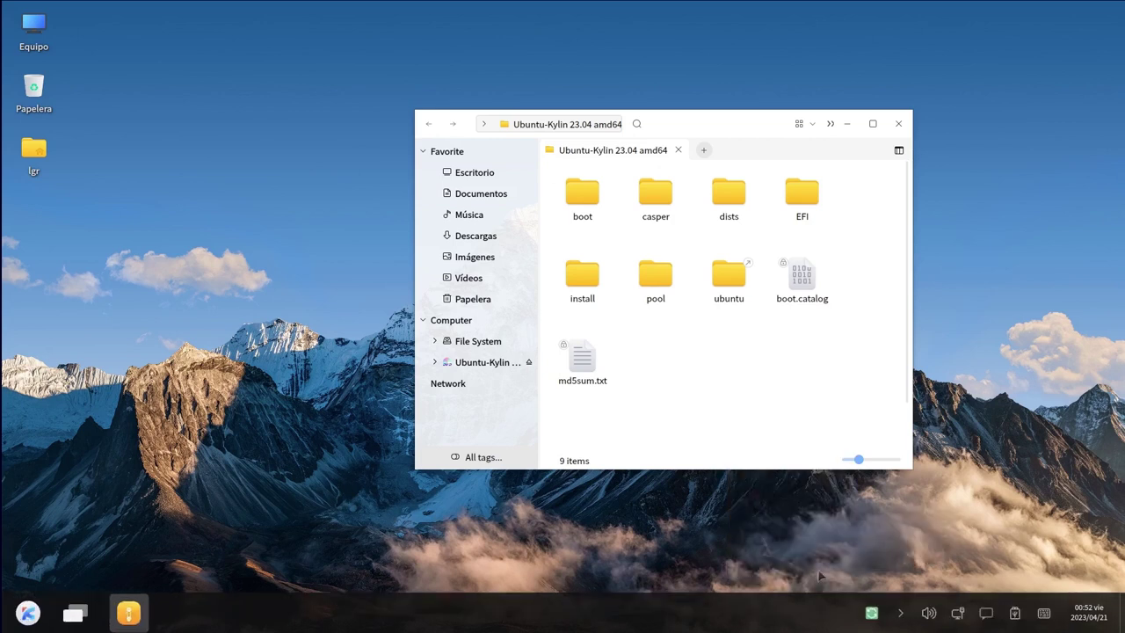
Set the taskbar back to Small, check Adjustment Position without changes, and minimise Peony
{"action": "right_click", "coordinate": [744, 608]}
{"action": "mouse_move", "coordinate": [826, 509]}
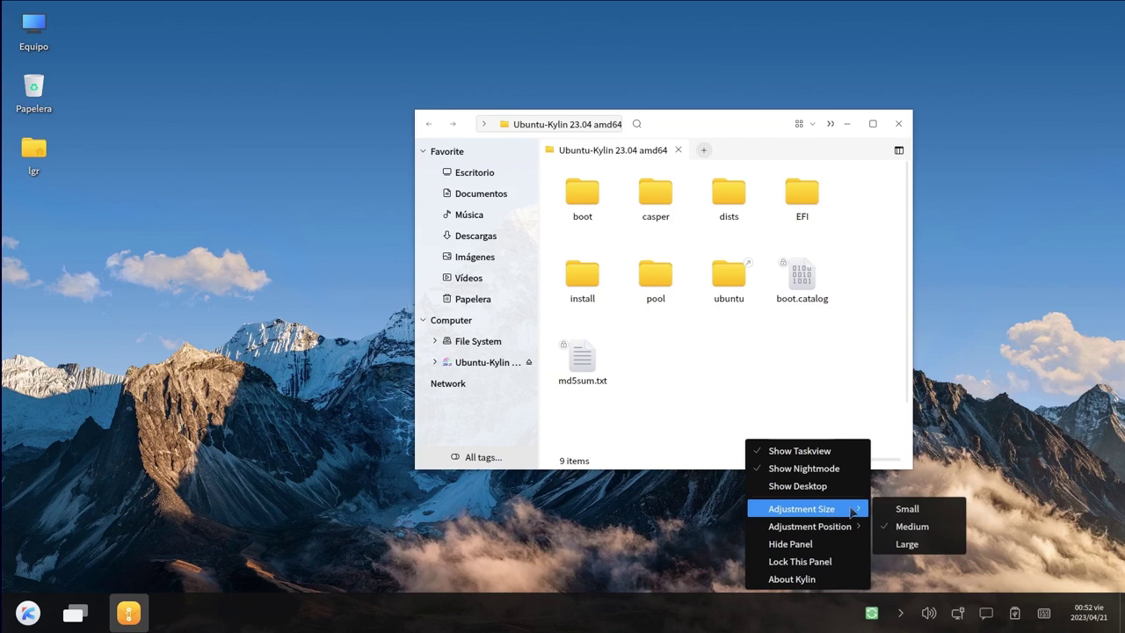
{"action": "left_click", "coordinate": [907, 509]}
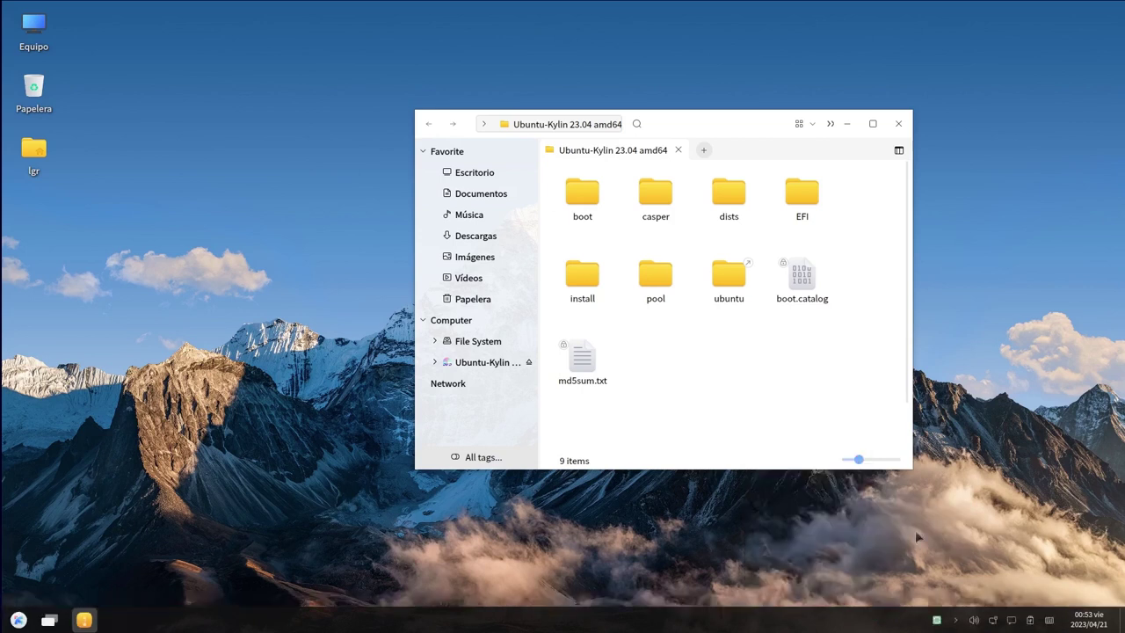
{"action": "right_click", "coordinate": [830, 615]}
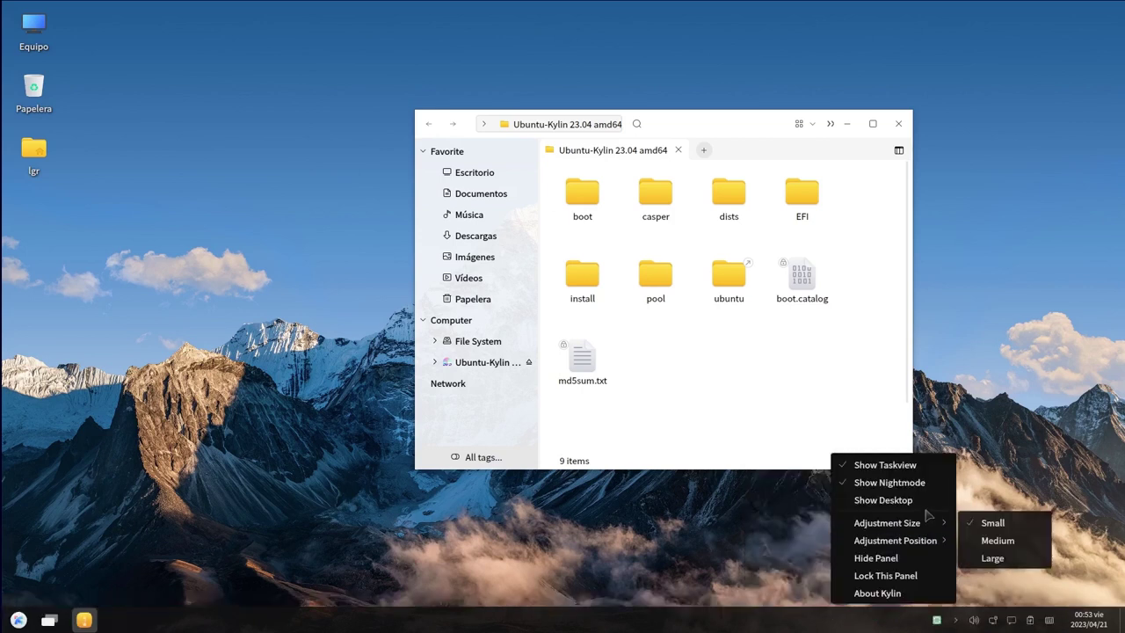
{"action": "mouse_move", "coordinate": [915, 533]}
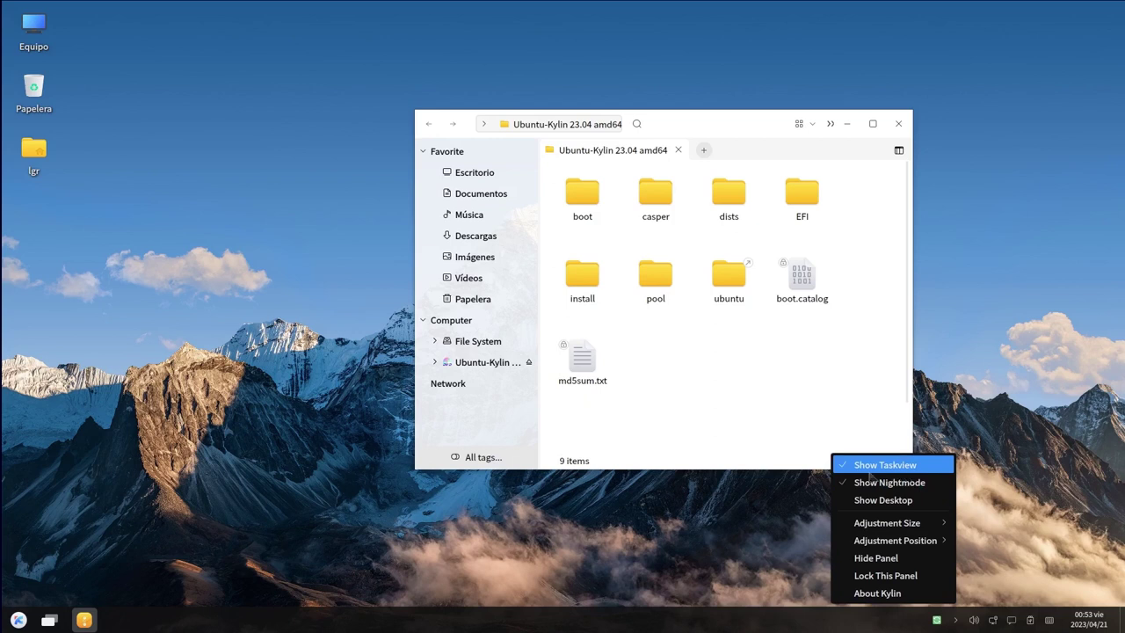
{"action": "left_click", "coordinate": [888, 620]}
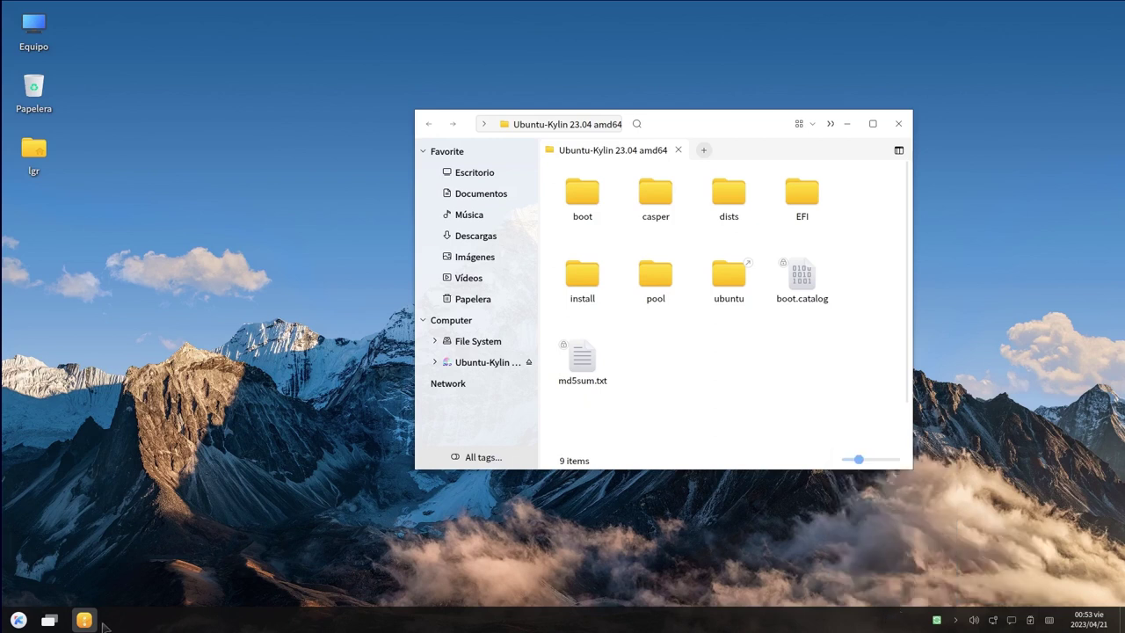
{"action": "left_click", "coordinate": [84, 619]}
Toggle the taskbar clock's calendar popup a few times, leaving it closed on a clear desktop
{"action": "left_click", "coordinate": [84, 620]}
{"action": "left_click", "coordinate": [83, 620]}
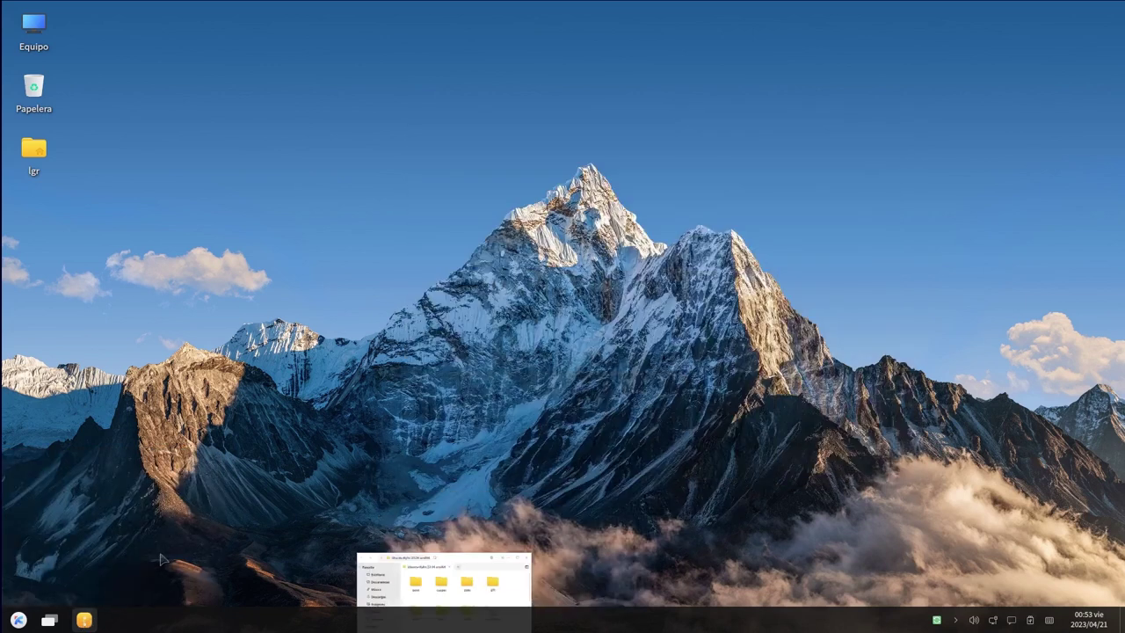
{"action": "mouse_move", "coordinate": [81, 623]}
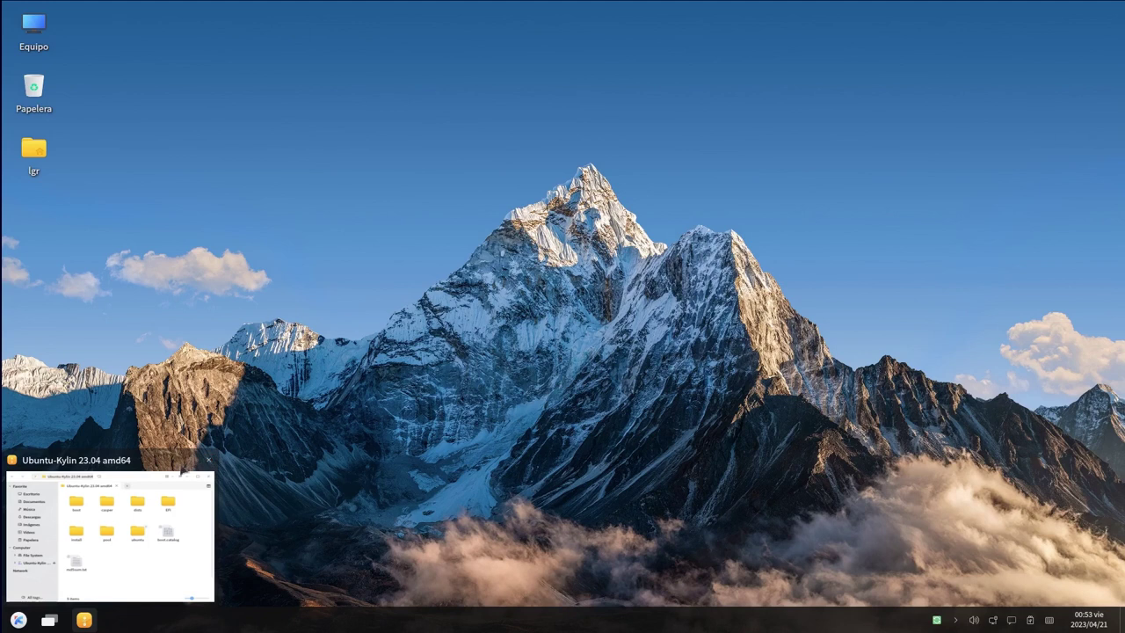
{"action": "left_click", "coordinate": [1106, 619]}
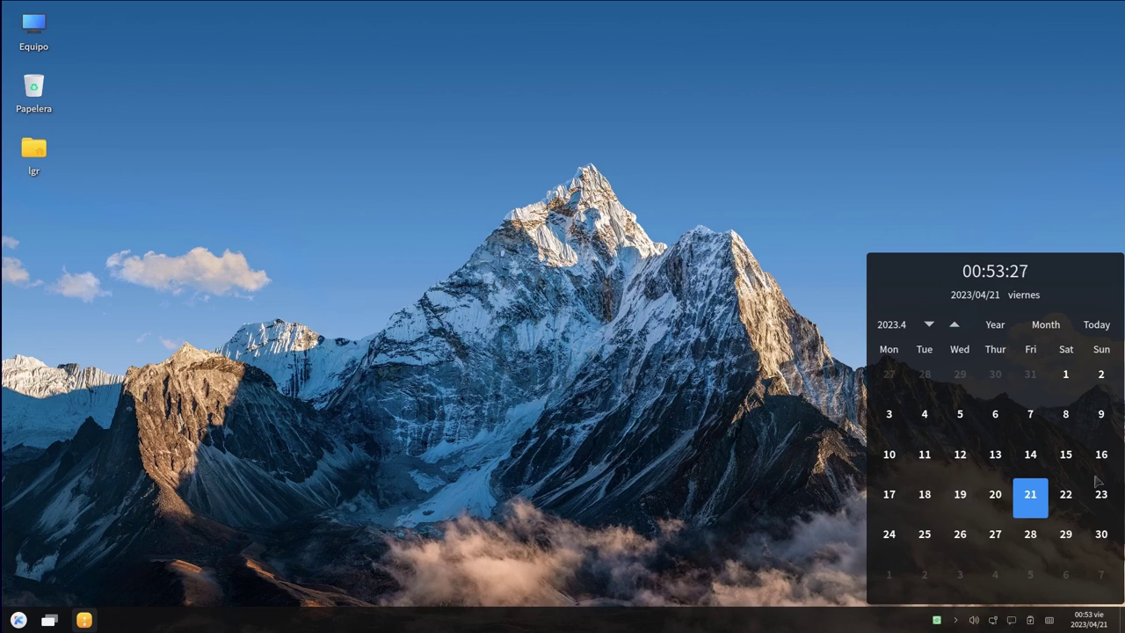
{"action": "left_click", "coordinate": [1087, 625]}
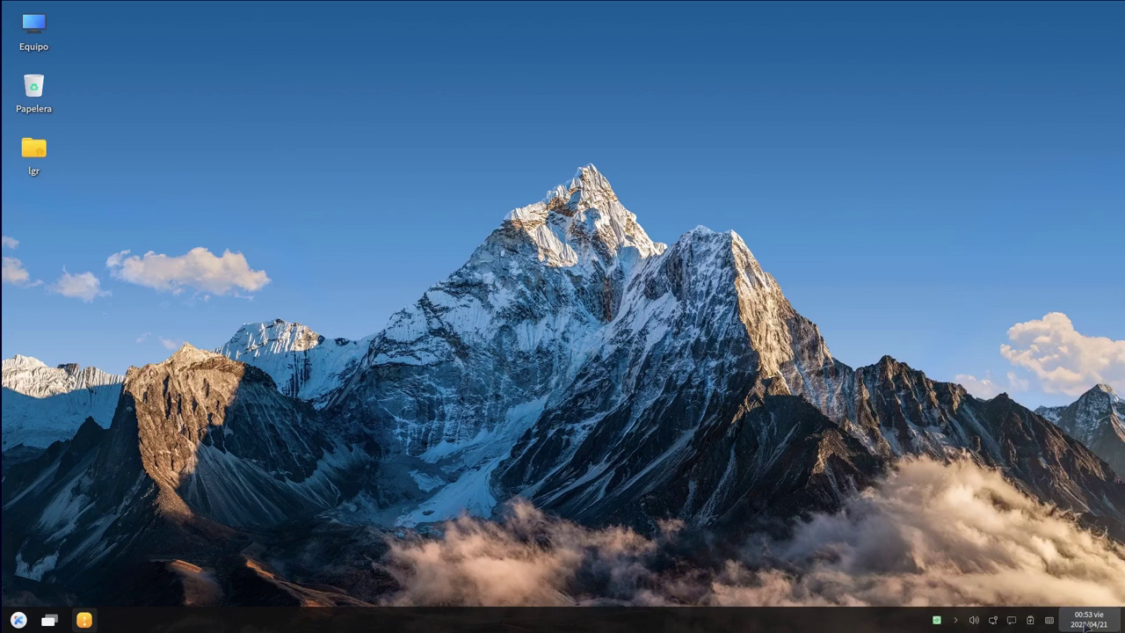
{"action": "left_click", "coordinate": [1087, 624]}
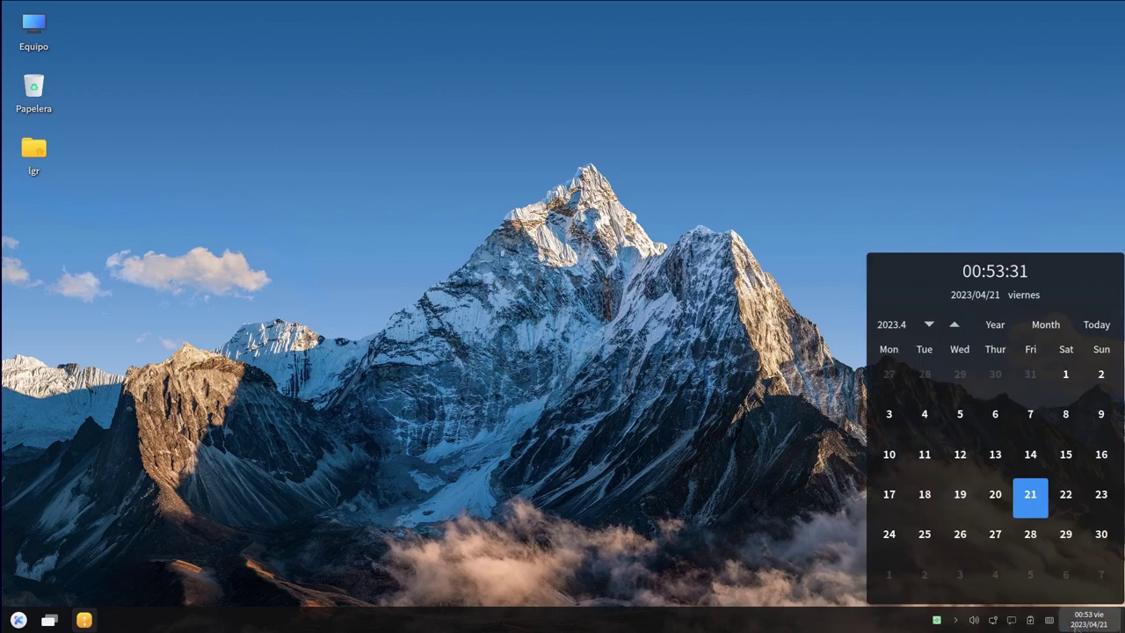
{"action": "left_click", "coordinate": [1088, 623]}
{"action": "left_click", "coordinate": [1089, 624]}
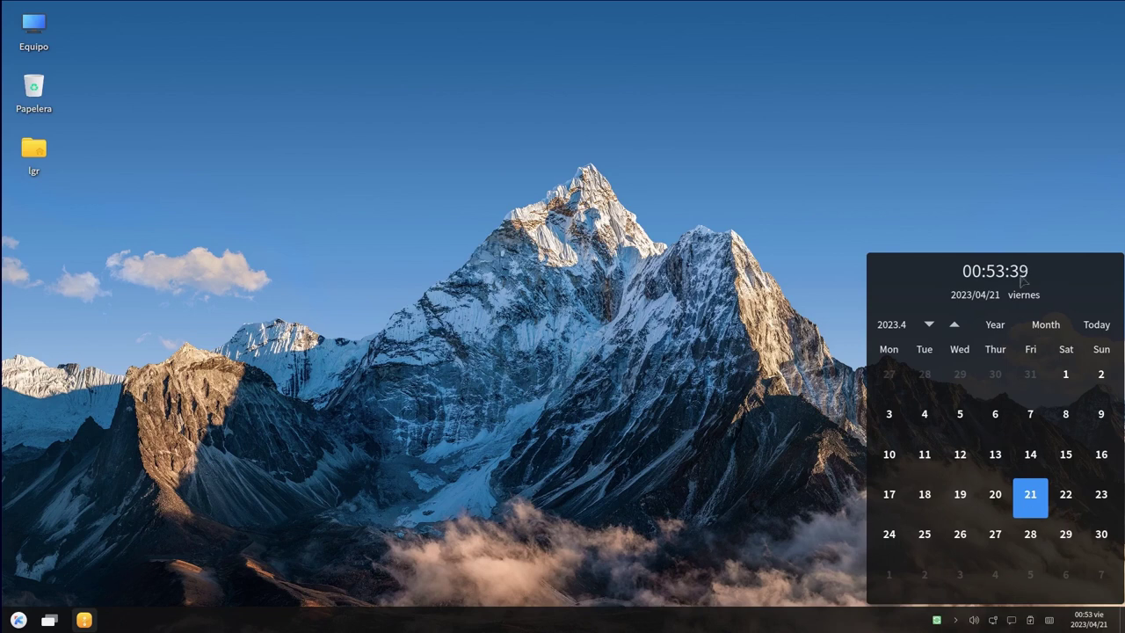
{"action": "left_click", "coordinate": [1096, 625]}
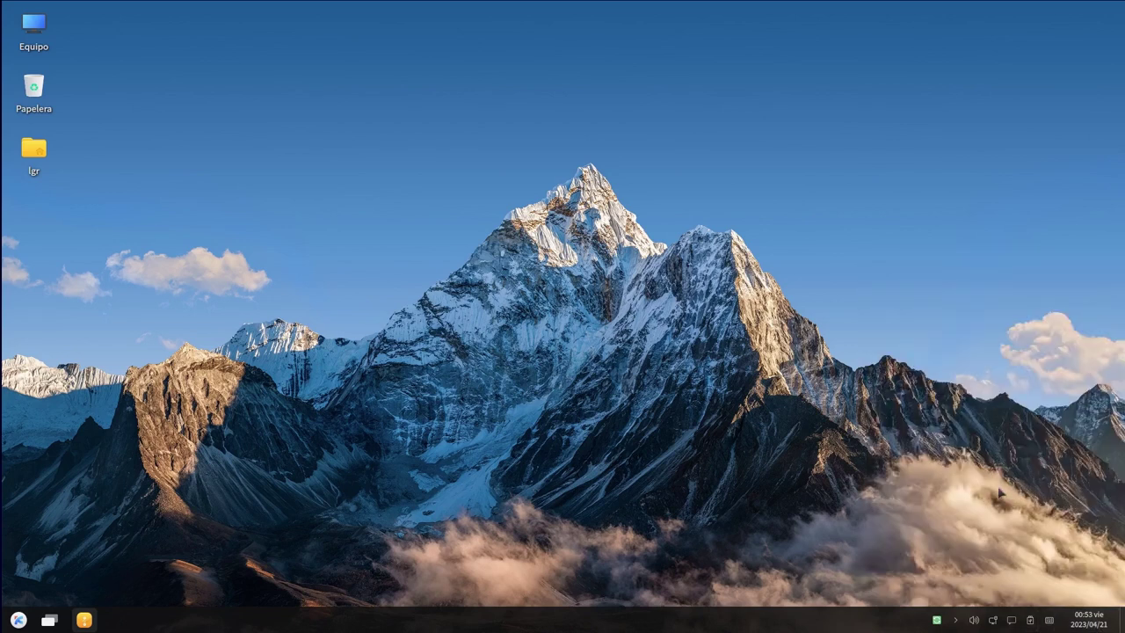
Check the DVD tray icon and browse the notification center's plugins and clipboard history
{"action": "left_click", "coordinate": [1031, 622]}
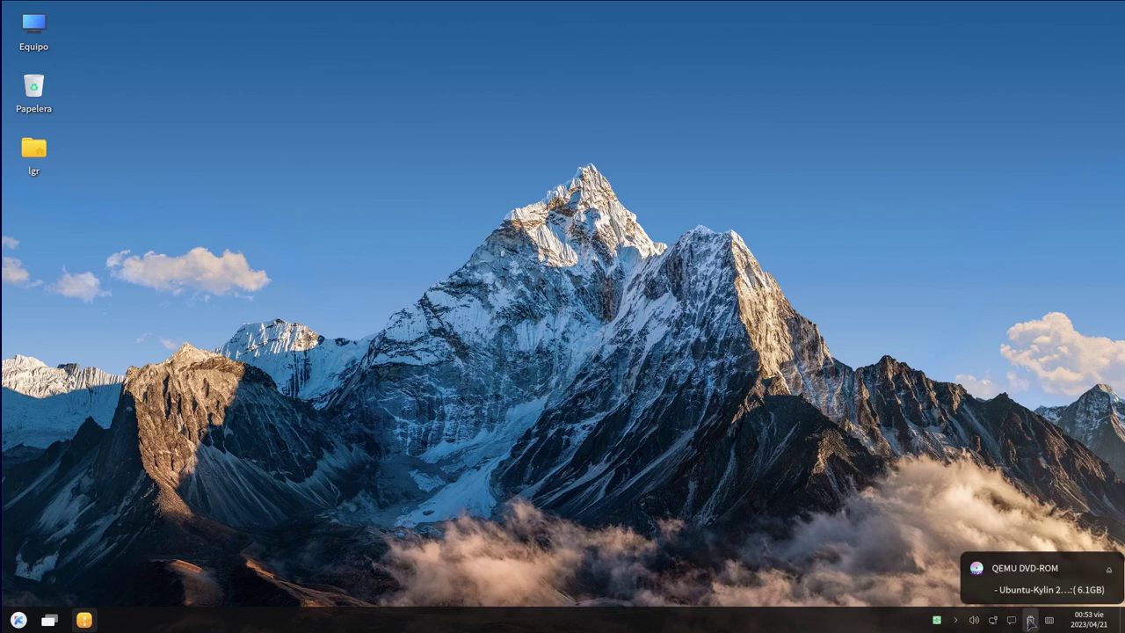
{"action": "left_click", "coordinate": [1012, 621]}
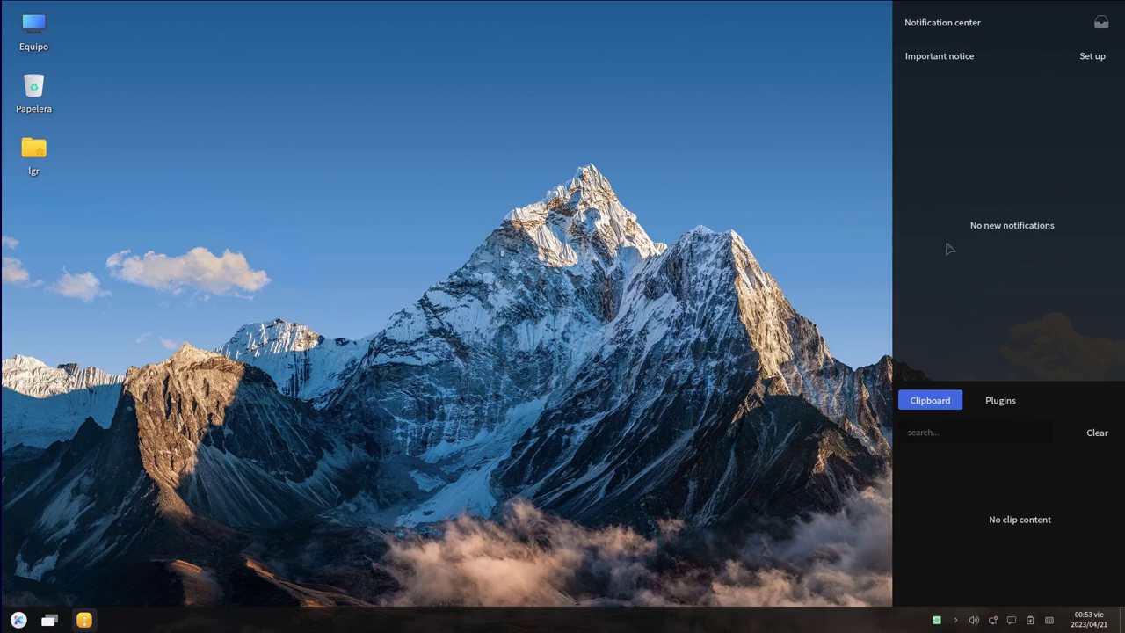
{"action": "left_click", "coordinate": [989, 407]}
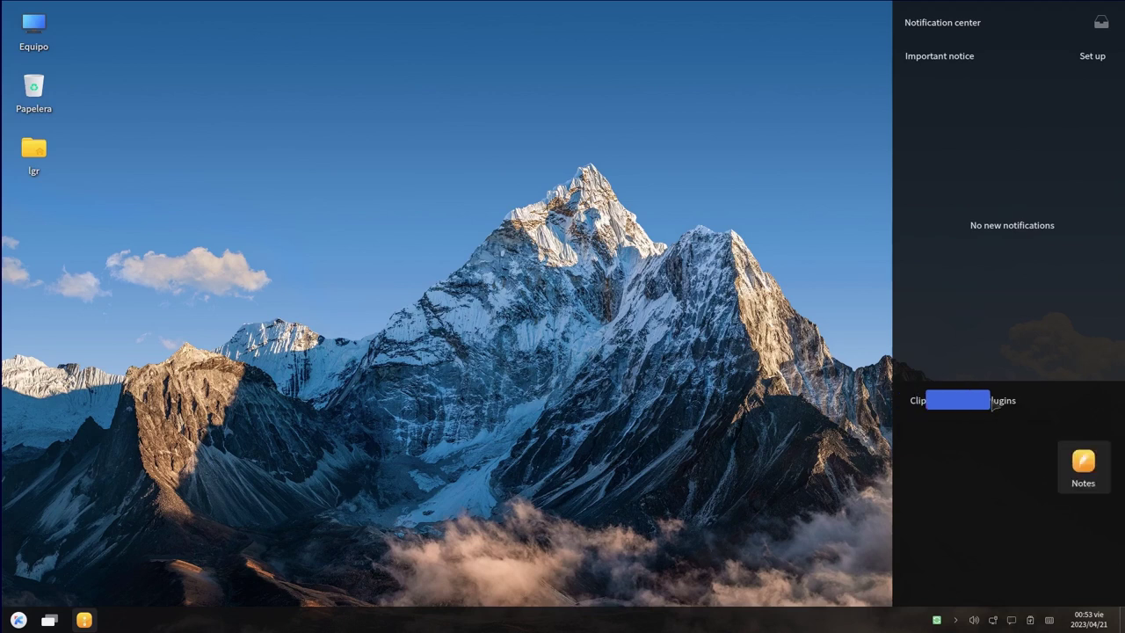
{"action": "left_click", "coordinate": [947, 401]}
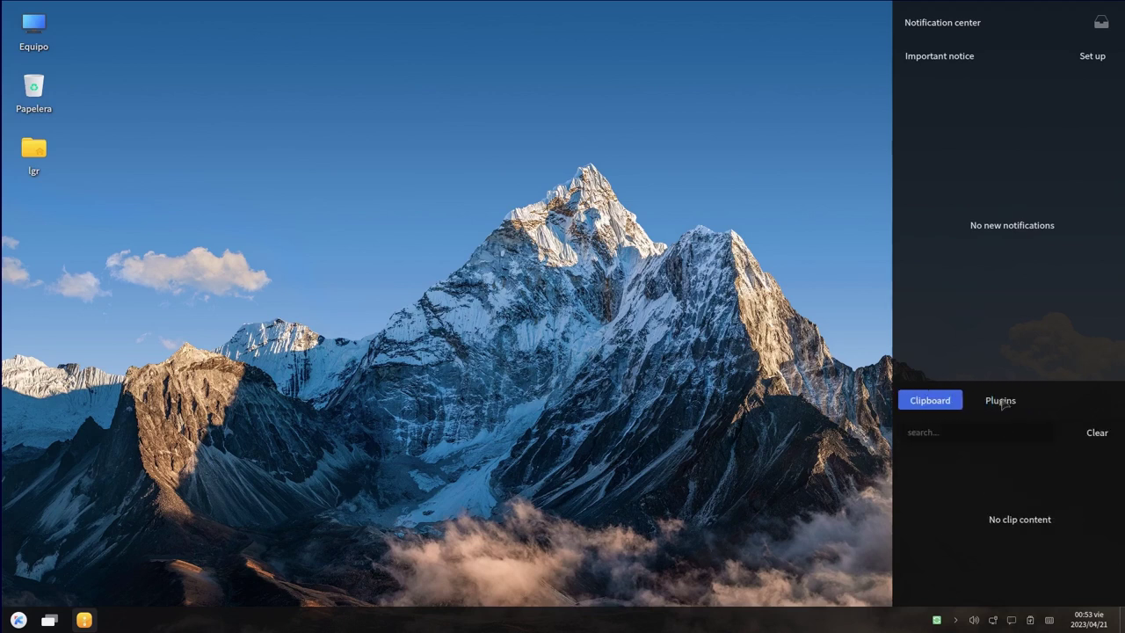
{"action": "left_click", "coordinate": [1005, 403]}
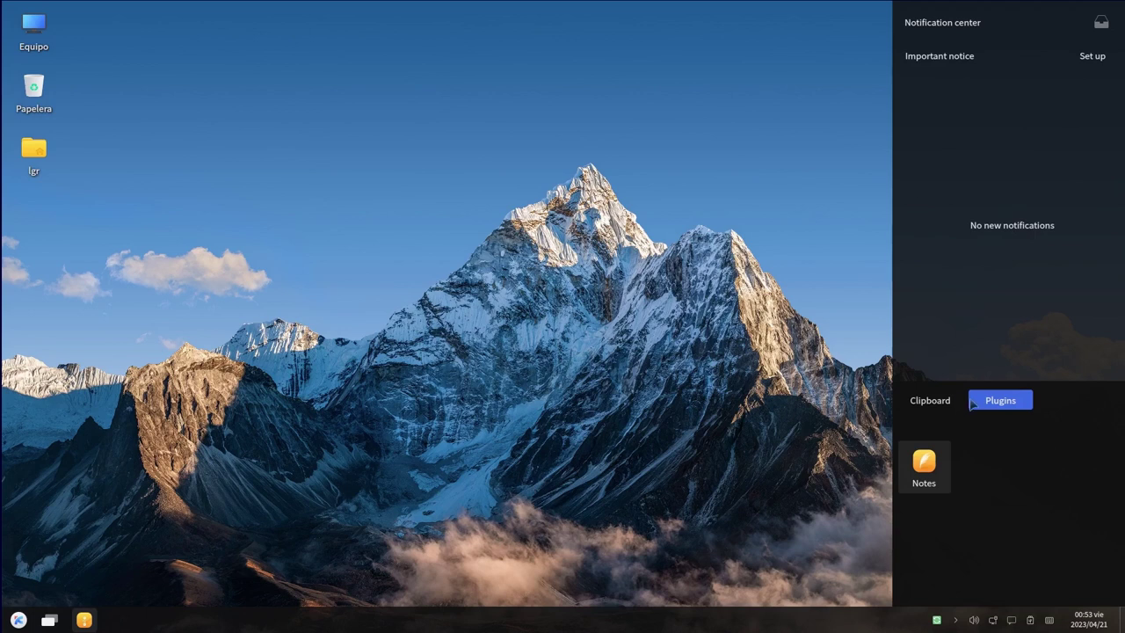
{"action": "left_click", "coordinate": [940, 402]}
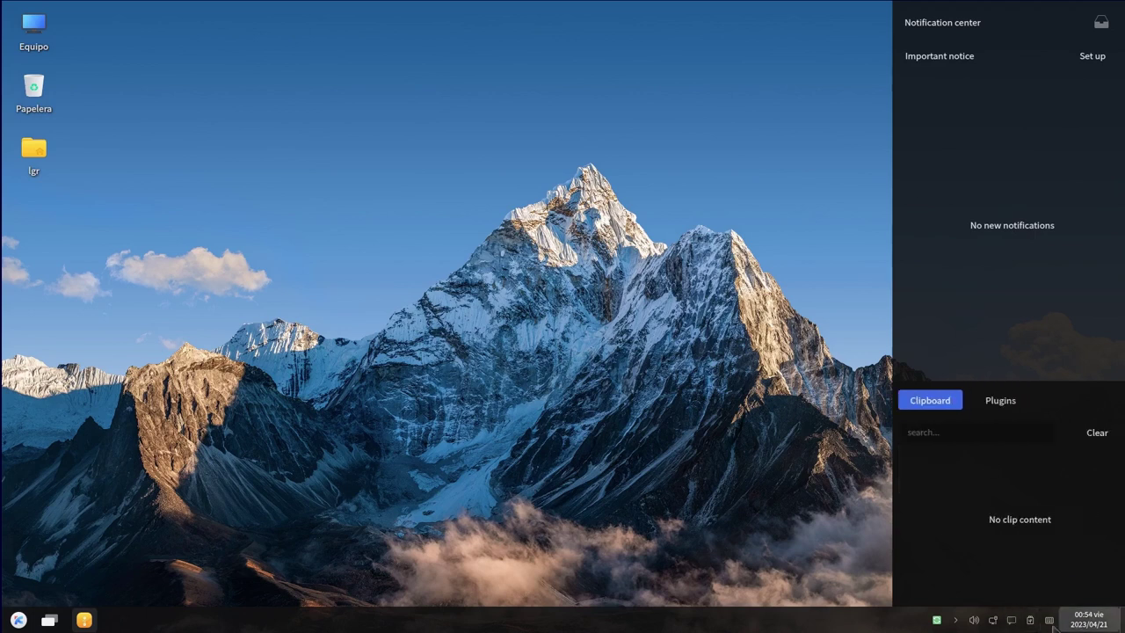
View the wired network panel, adjust the Line Out volume, and bring back Peony's disc window
{"action": "left_click", "coordinate": [992, 620]}
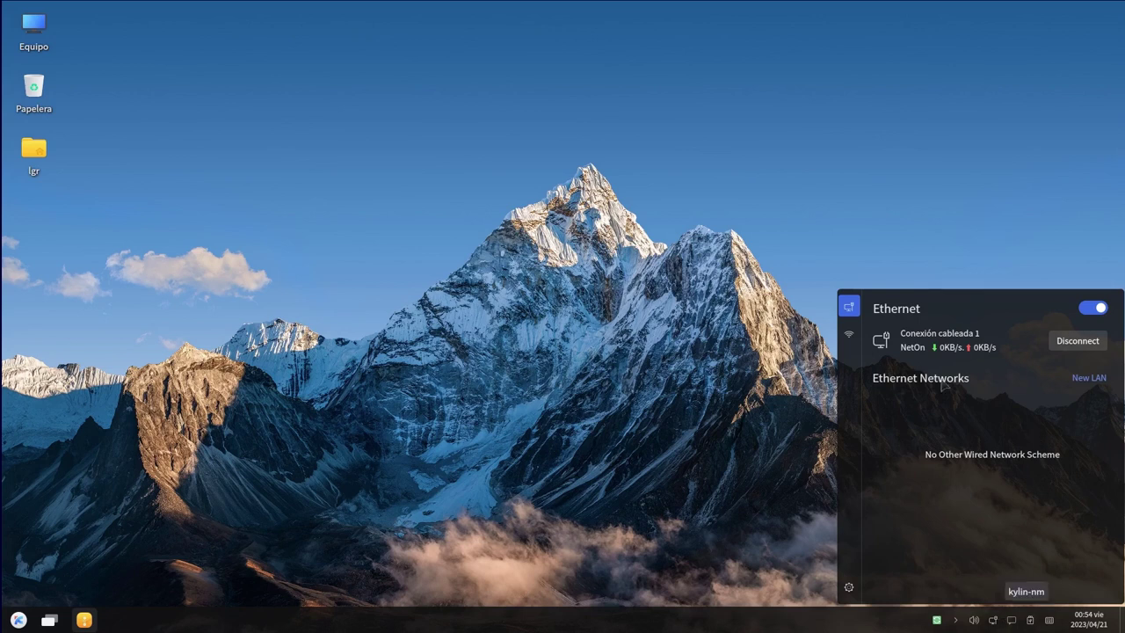
{"action": "left_click", "coordinate": [973, 621]}
{"action": "mouse_move", "coordinate": [1030, 594]}
{"action": "left_mouse_down"}
{"action": "mouse_move", "coordinate": [963, 594]}
{"action": "mouse_move", "coordinate": [1074, 603]}
{"action": "mouse_move", "coordinate": [1027, 602]}
{"action": "left_mouse_up"}
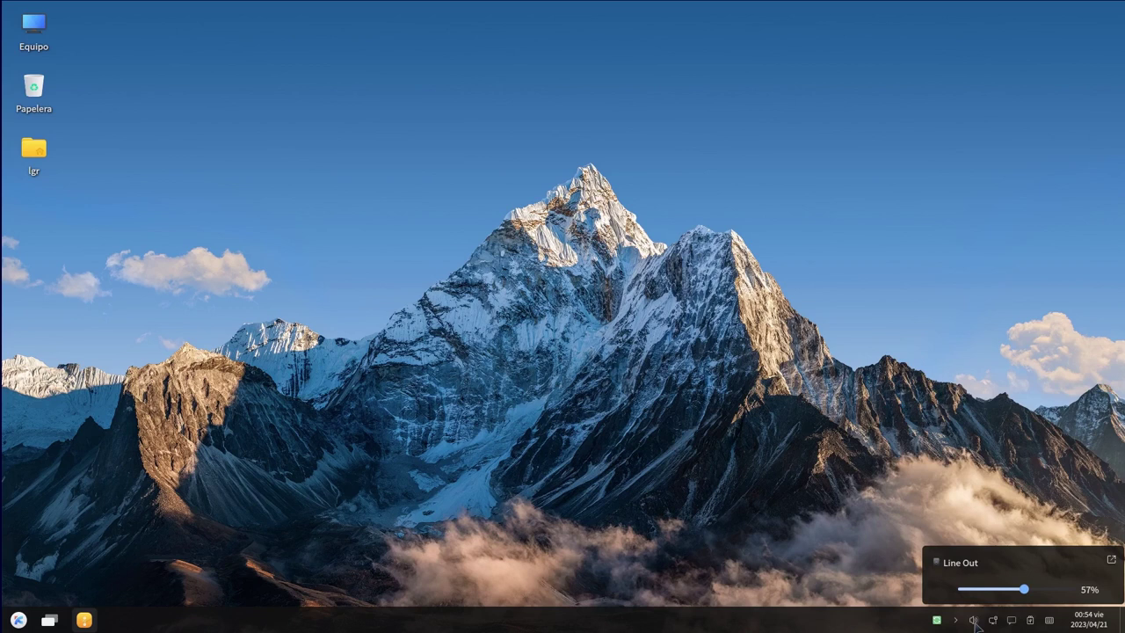
{"action": "left_click", "coordinate": [974, 620]}
{"action": "left_click", "coordinate": [958, 621]}
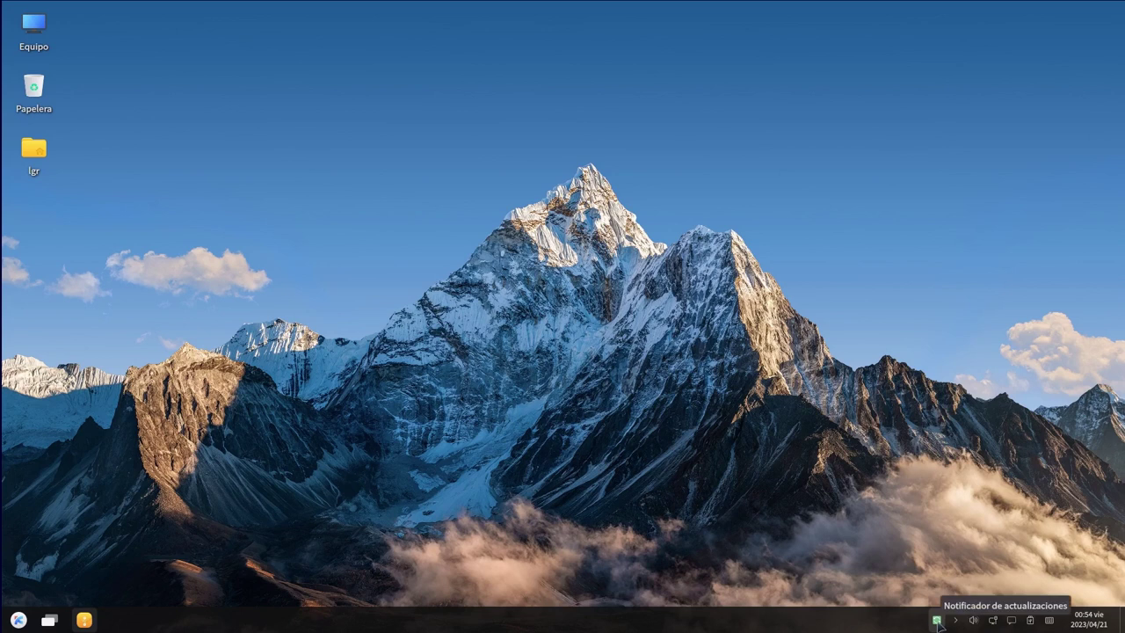
{"action": "left_click", "coordinate": [84, 620]}
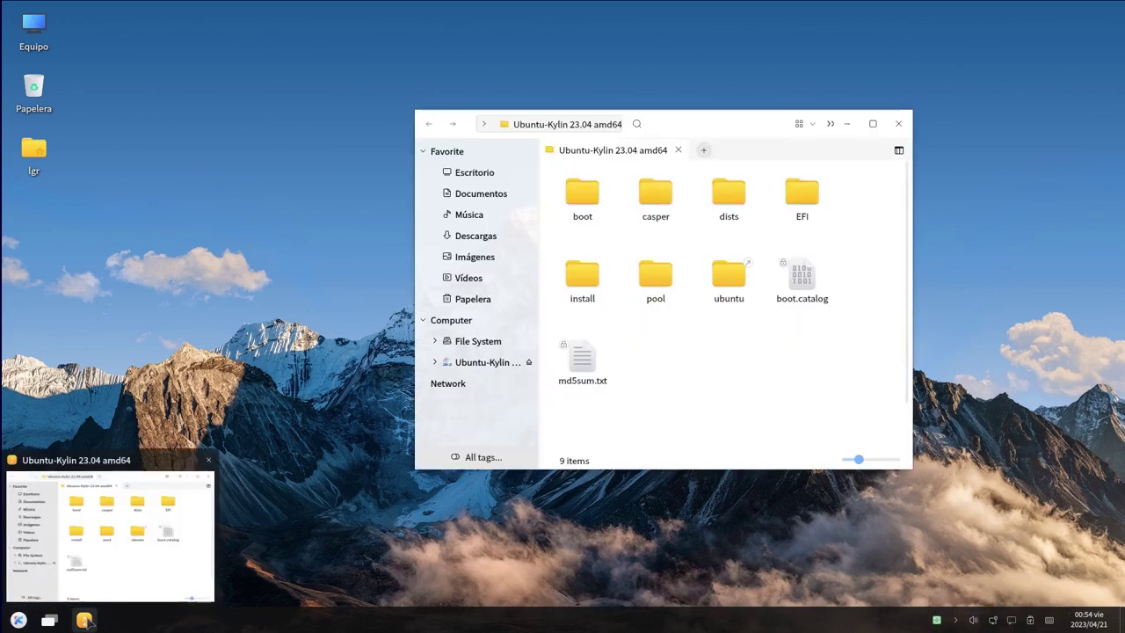
Maximise Peony and view its About information showing version 3.2.2
{"action": "left_click", "coordinate": [84, 620]}
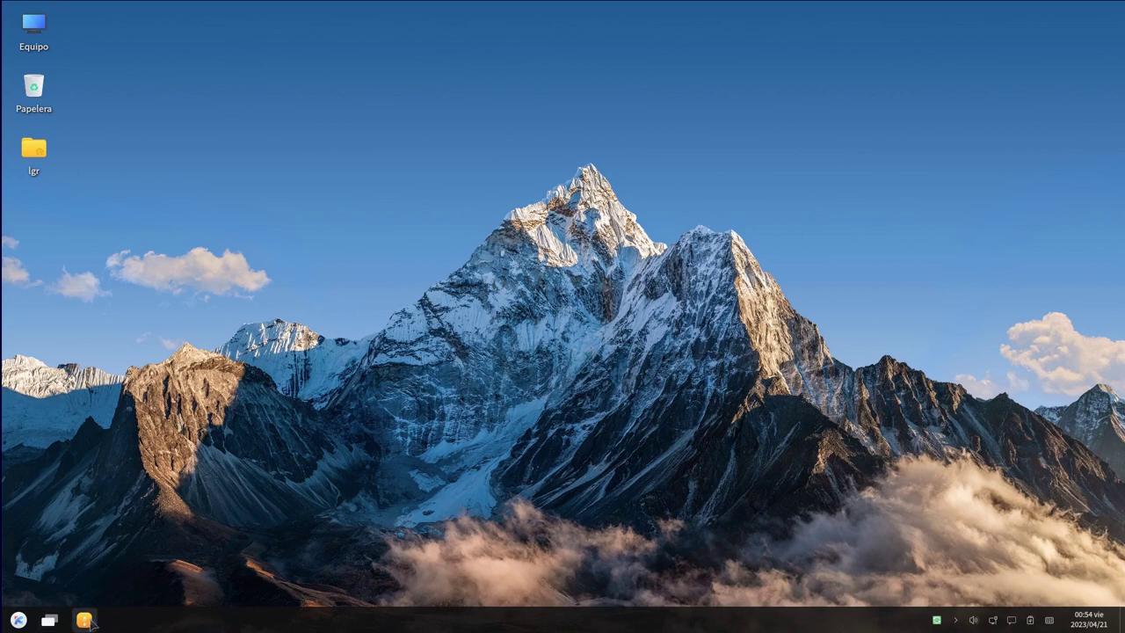
{"action": "left_click", "coordinate": [84, 621]}
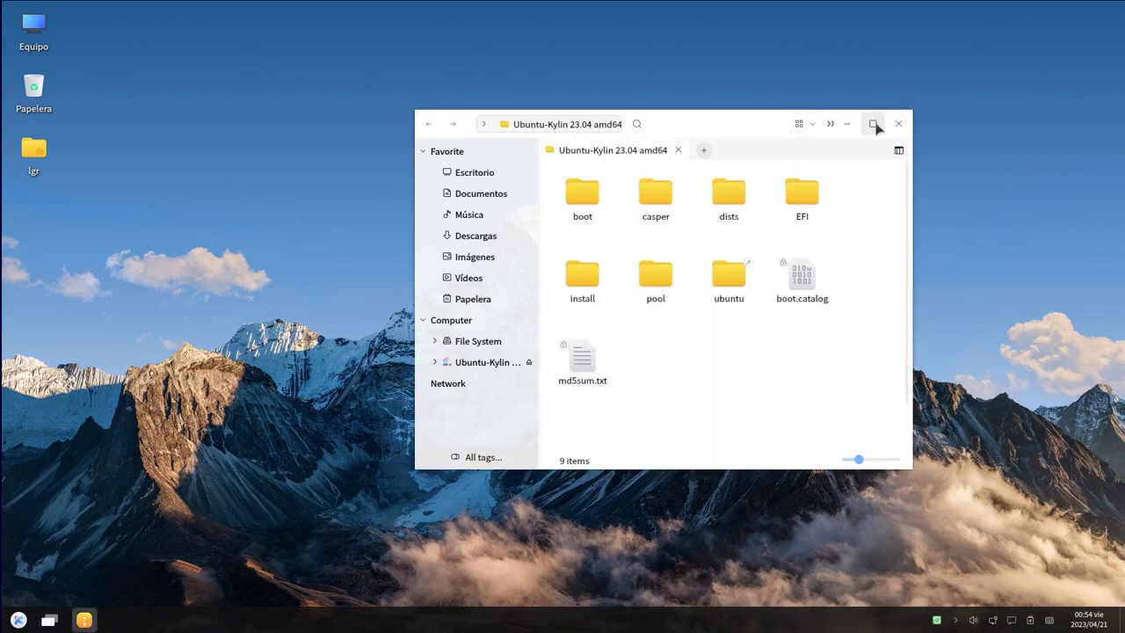
{"action": "left_click", "coordinate": [873, 123]}
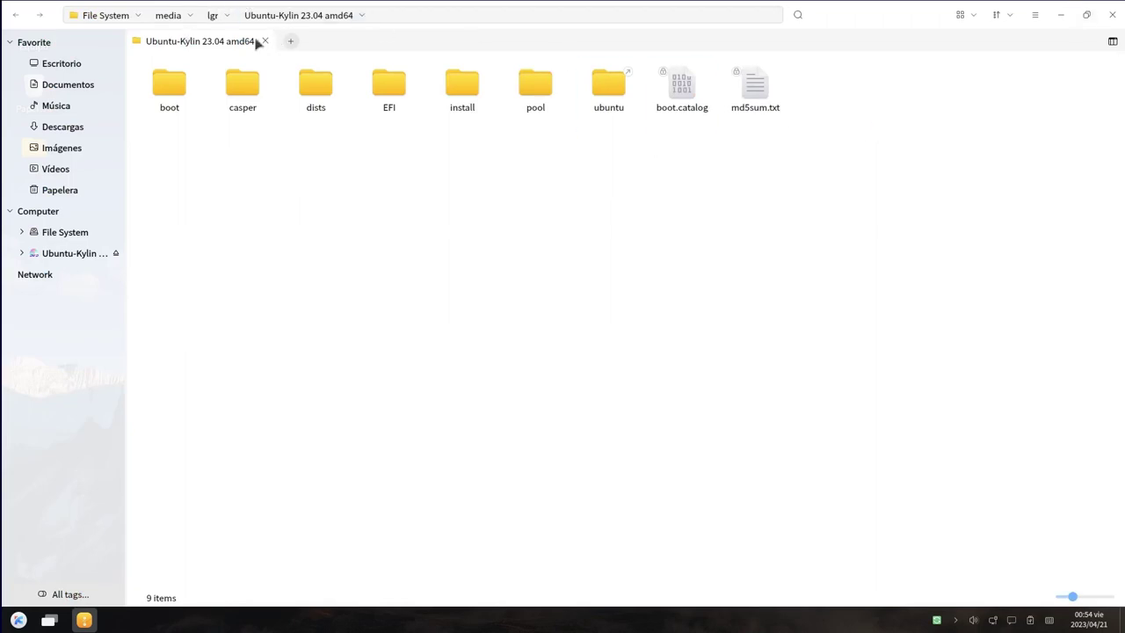
{"action": "left_click", "coordinate": [974, 17]}
{"action": "left_click", "coordinate": [974, 18]}
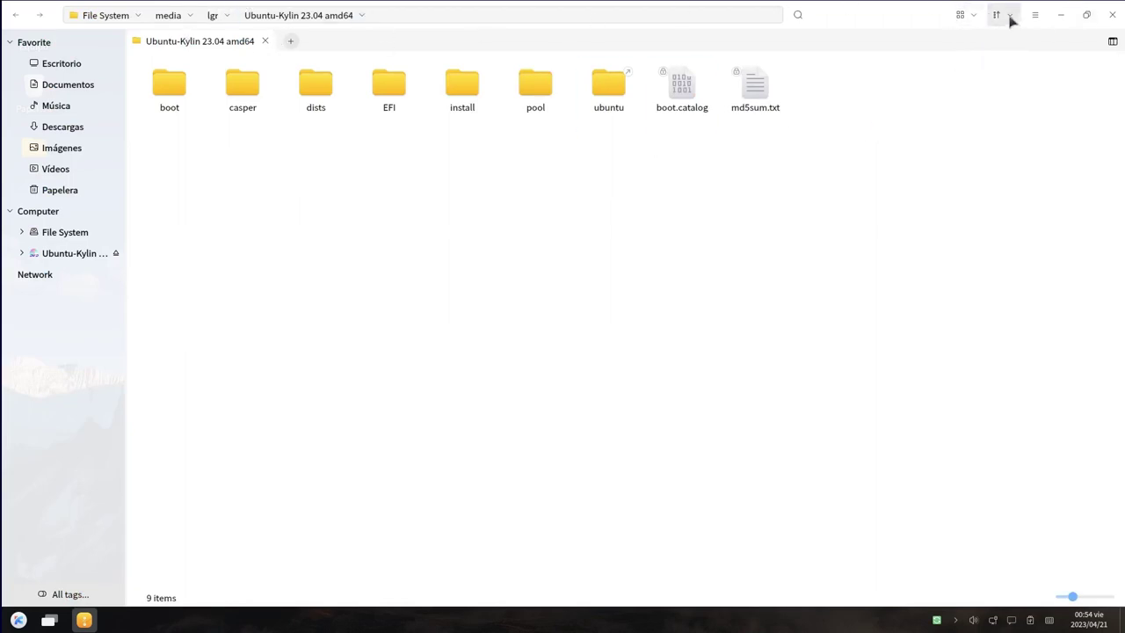
{"action": "left_click", "coordinate": [1011, 17]}
{"action": "left_click", "coordinate": [1011, 18]}
{"action": "left_click", "coordinate": [1036, 15]}
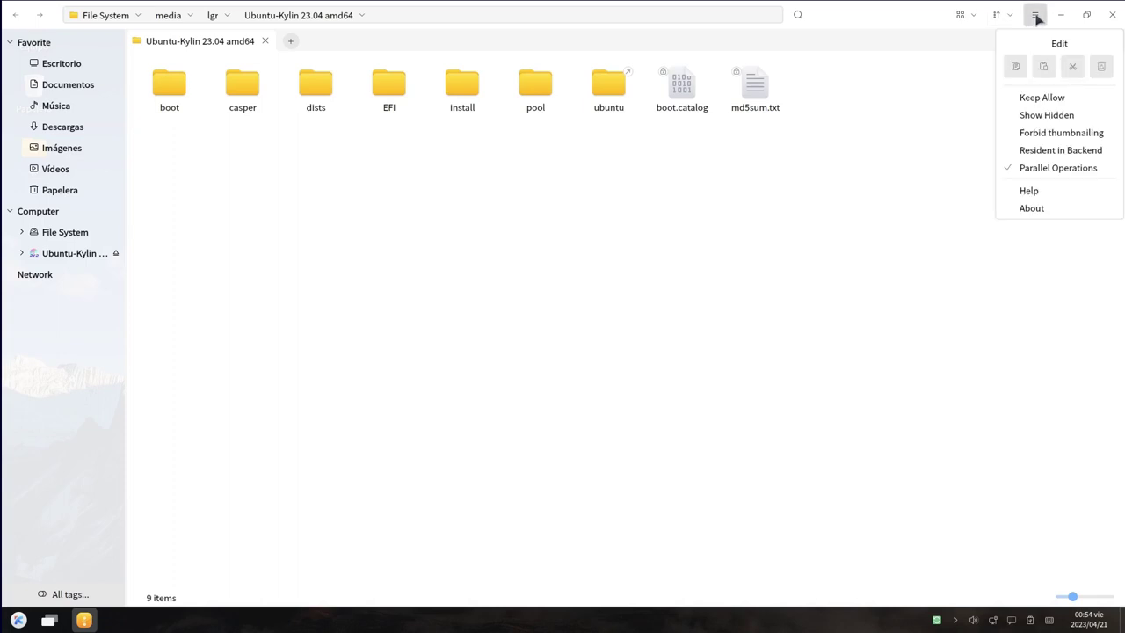
{"action": "left_click", "coordinate": [1039, 212]}
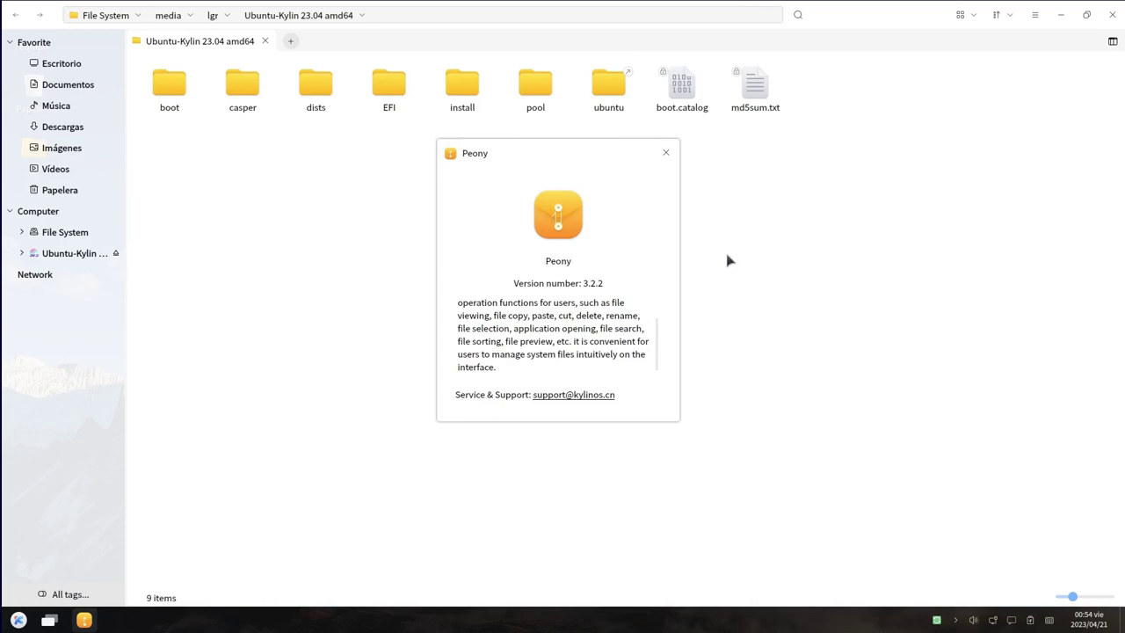
{"action": "left_click", "coordinate": [668, 155]}
Restore Peony to a floating window positioned near the top-centre of the screen
{"action": "left_click", "coordinate": [1036, 15]}
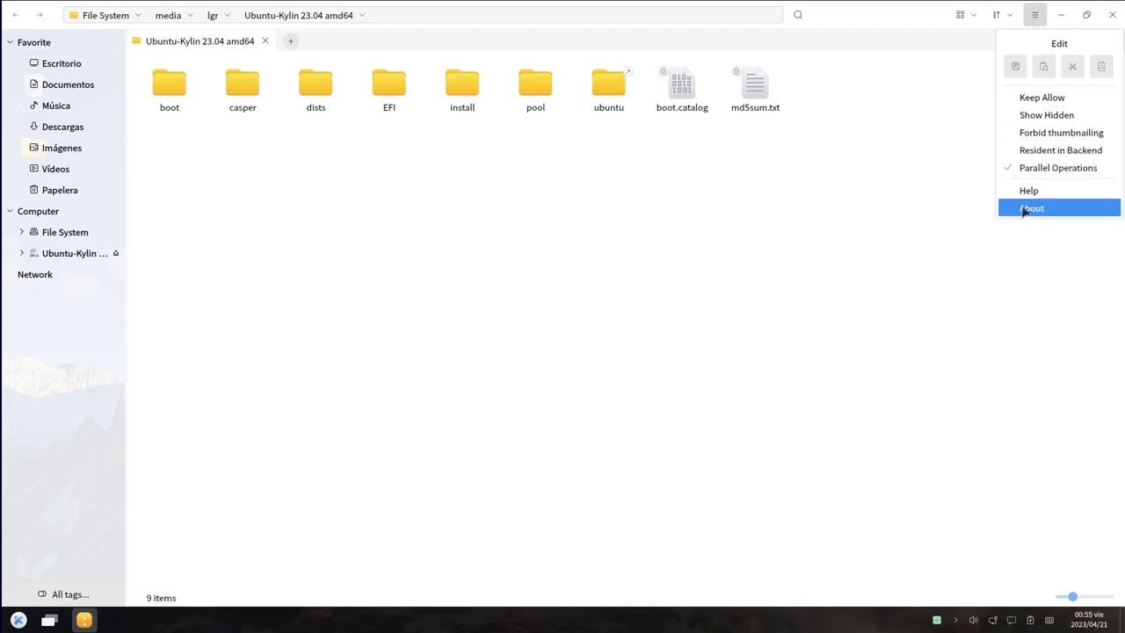
{"action": "left_click", "coordinate": [1038, 16]}
{"action": "left_click", "coordinate": [1087, 15]}
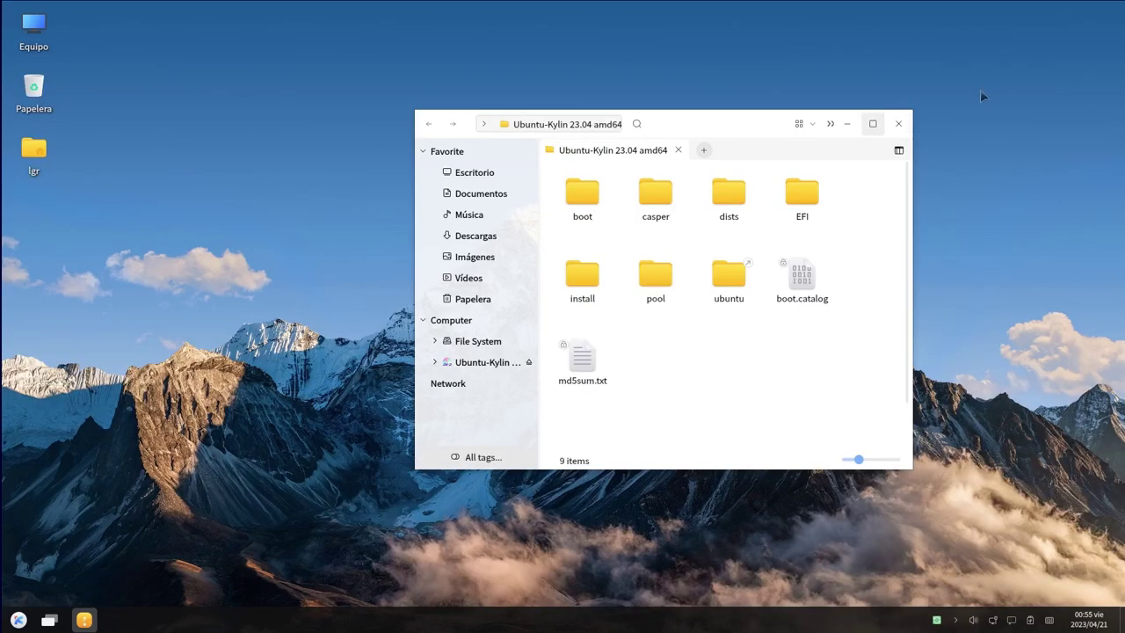
{"action": "left_click_drag", "start_coordinate": [716, 130], "coordinate": [1123, 160]}
{"action": "left_click_drag", "start_coordinate": [924, 13], "coordinate": [601, 4]}
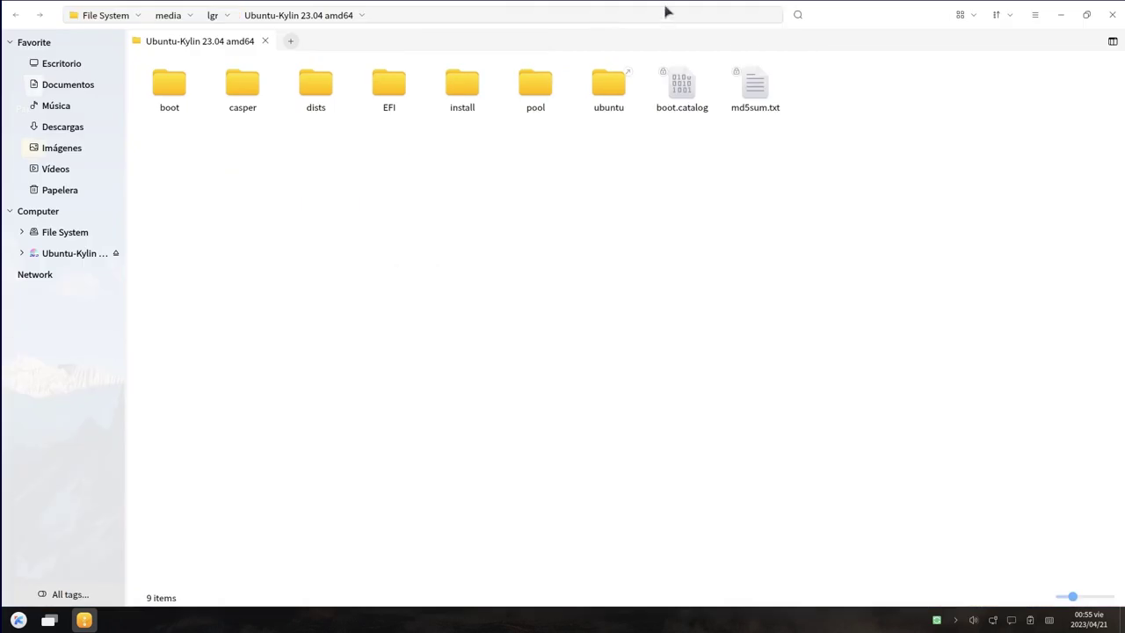
{"action": "left_click_drag", "start_coordinate": [865, 31], "coordinate": [808, 53]}
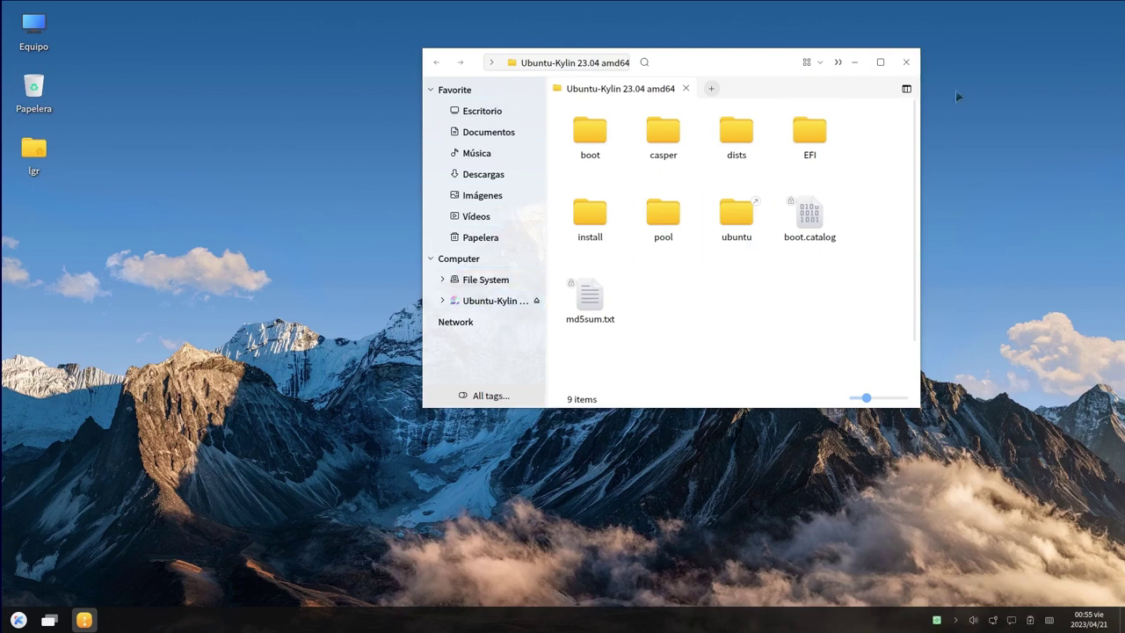
Close Peony and open the start menu, trying the full-screen app grid before returning to the small menu
{"action": "left_click", "coordinate": [907, 61]}
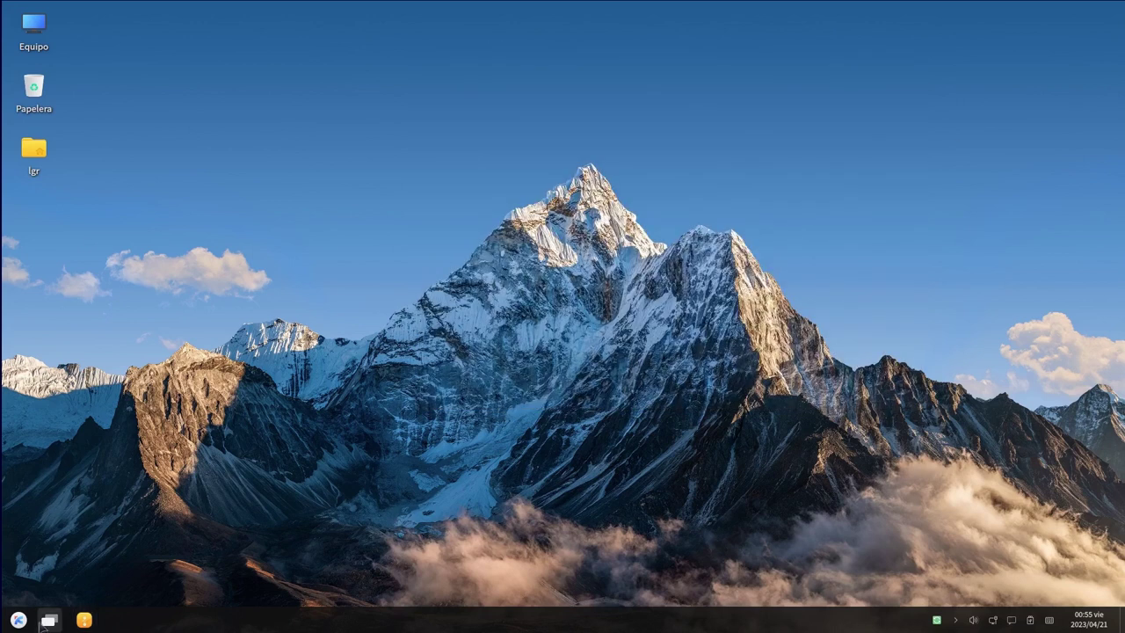
{"action": "left_click", "coordinate": [18, 619]}
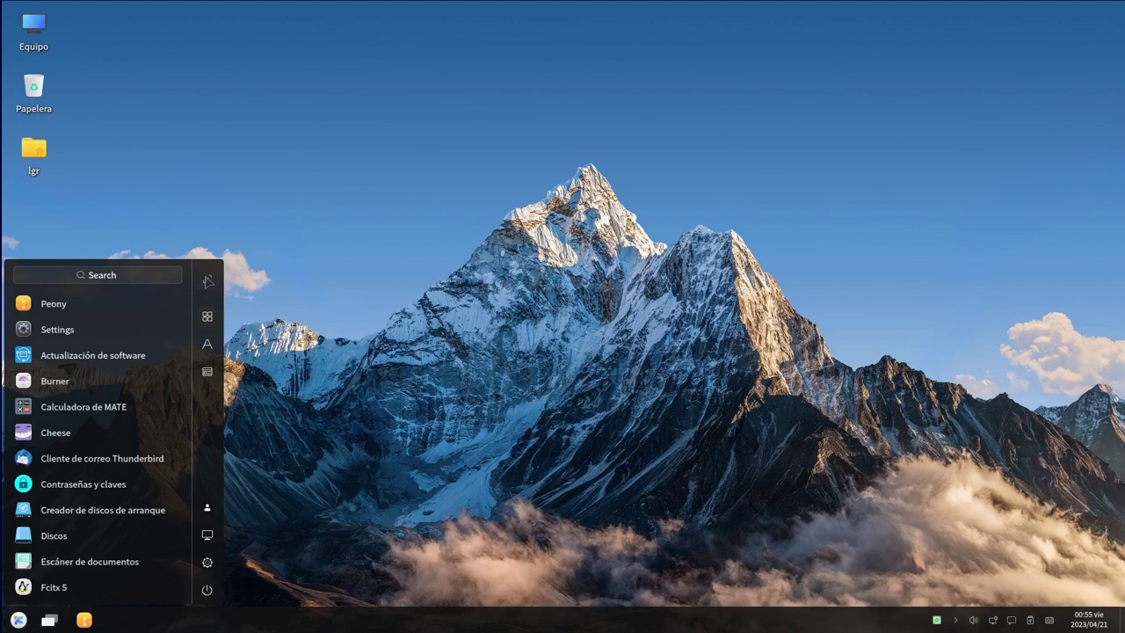
{"action": "left_click", "coordinate": [207, 280]}
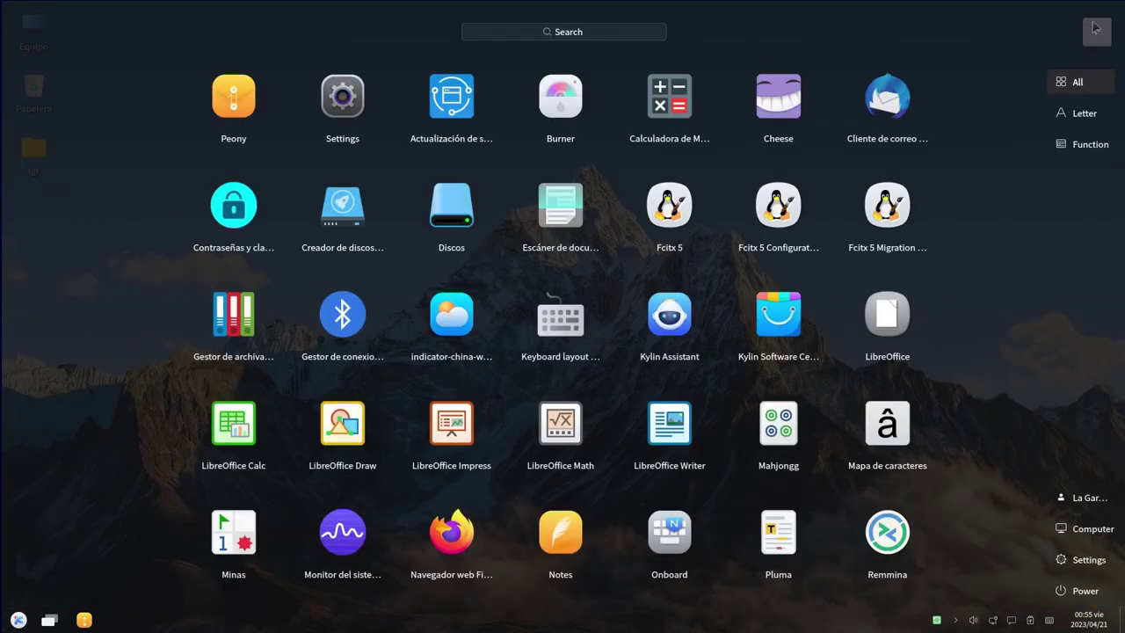
{"action": "left_click", "coordinate": [961, 88]}
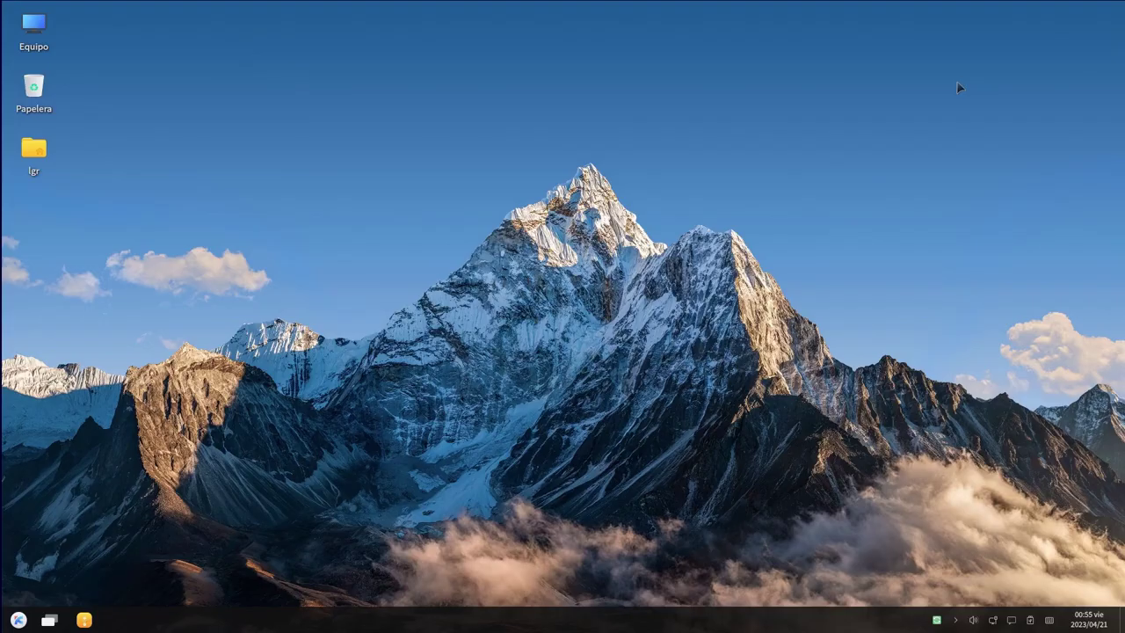
{"action": "left_click", "coordinate": [18, 620]}
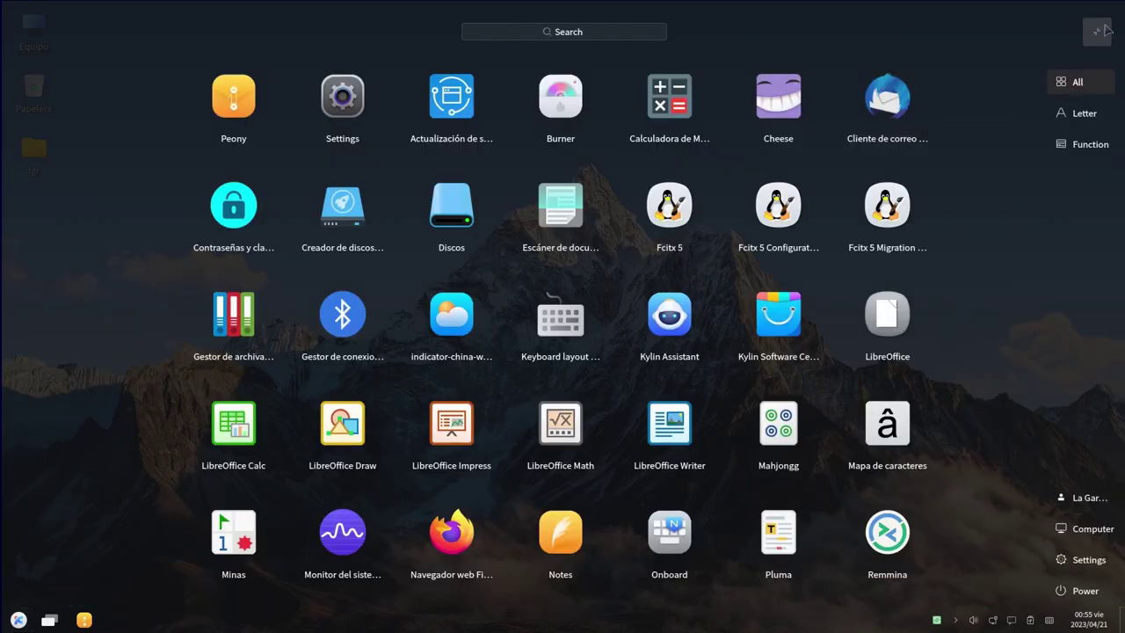
{"action": "left_click", "coordinate": [1101, 34]}
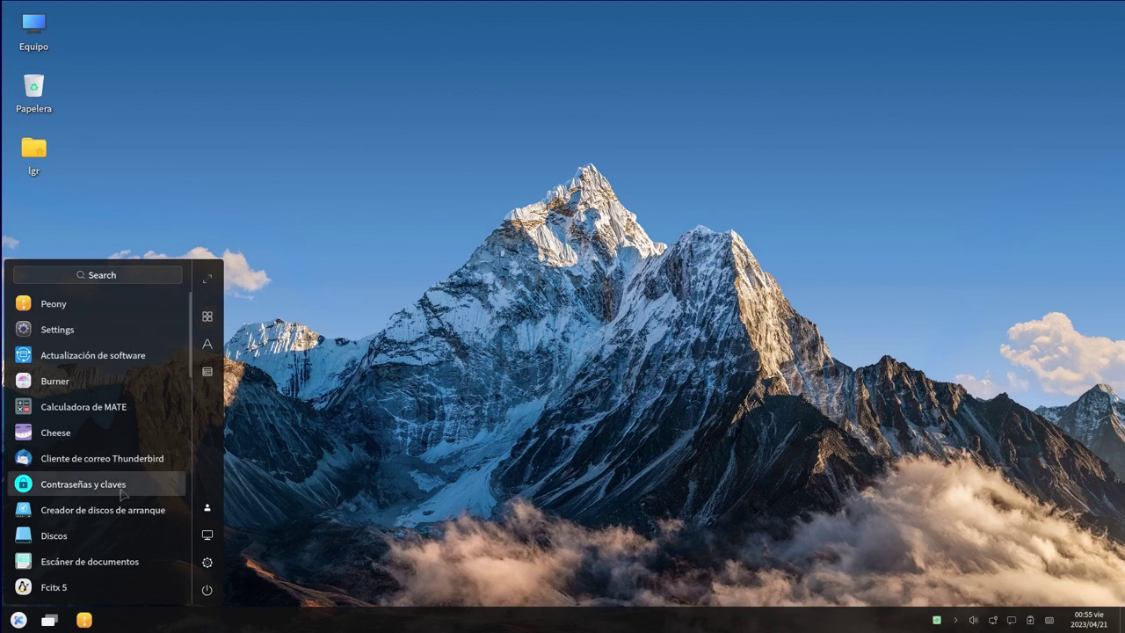
{"action": "scroll", "coordinate": [141, 388], "scroll_direction": "down", "scroll_amount": 5}
{"action": "scroll", "coordinate": [141, 387], "scroll_direction": "up", "scroll_amount": 1}
{"action": "scroll", "coordinate": [141, 387], "scroll_direction": "up", "scroll_amount": 5}
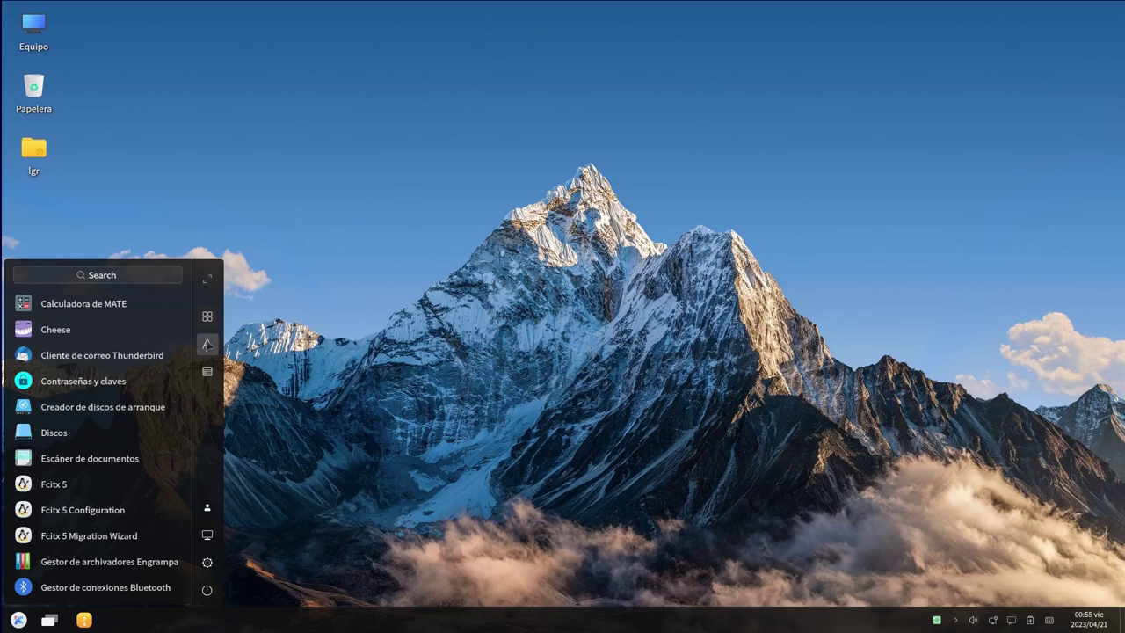
Switch the app list to letter view, then category view, scroll the categories, and dismiss it
{"action": "left_click", "coordinate": [208, 345]}
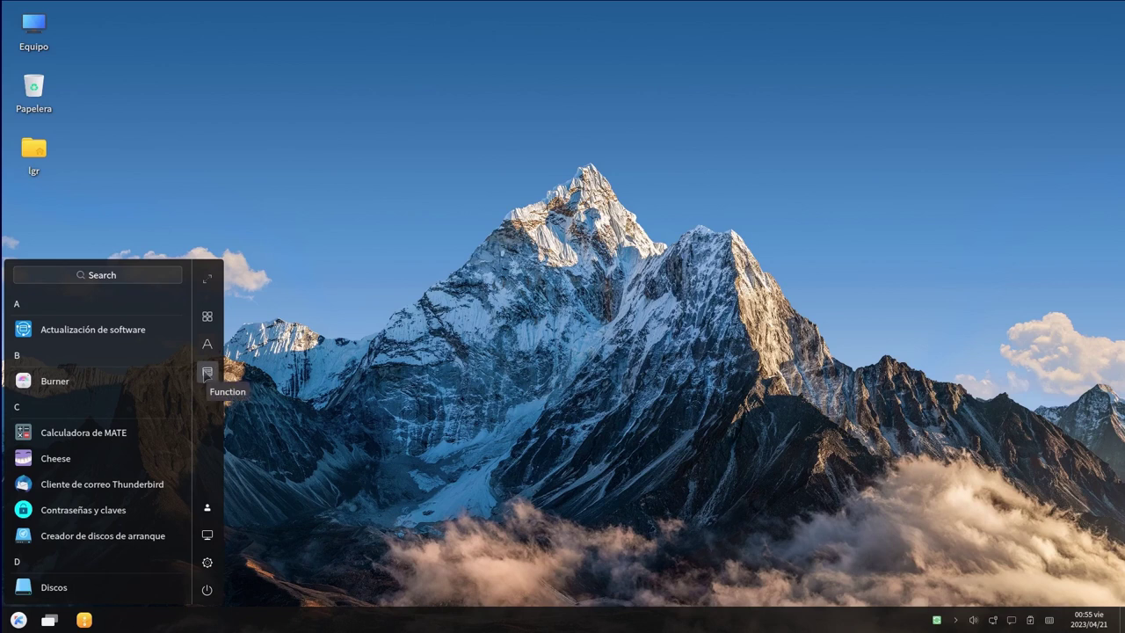
{"action": "left_click", "coordinate": [208, 317]}
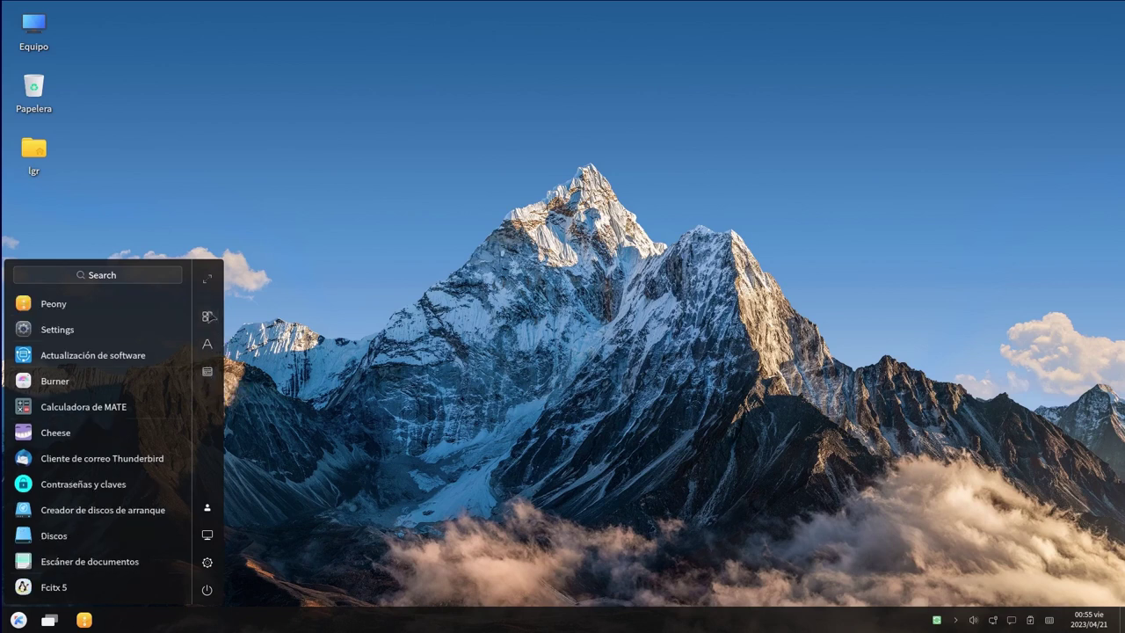
{"action": "left_click", "coordinate": [206, 341]}
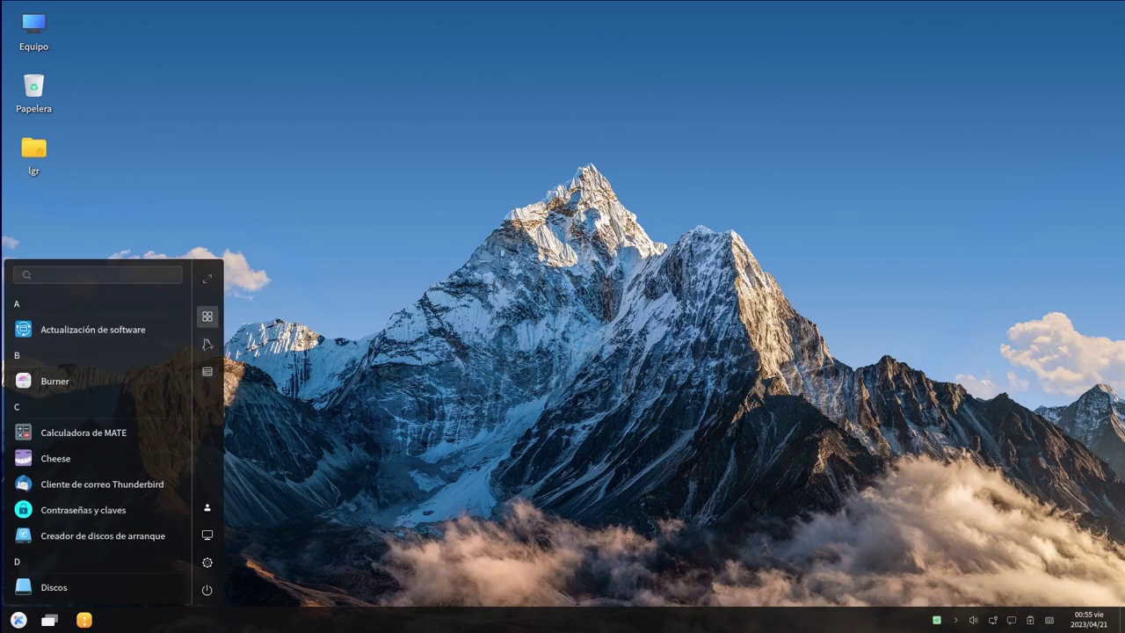
{"action": "left_click", "coordinate": [206, 373]}
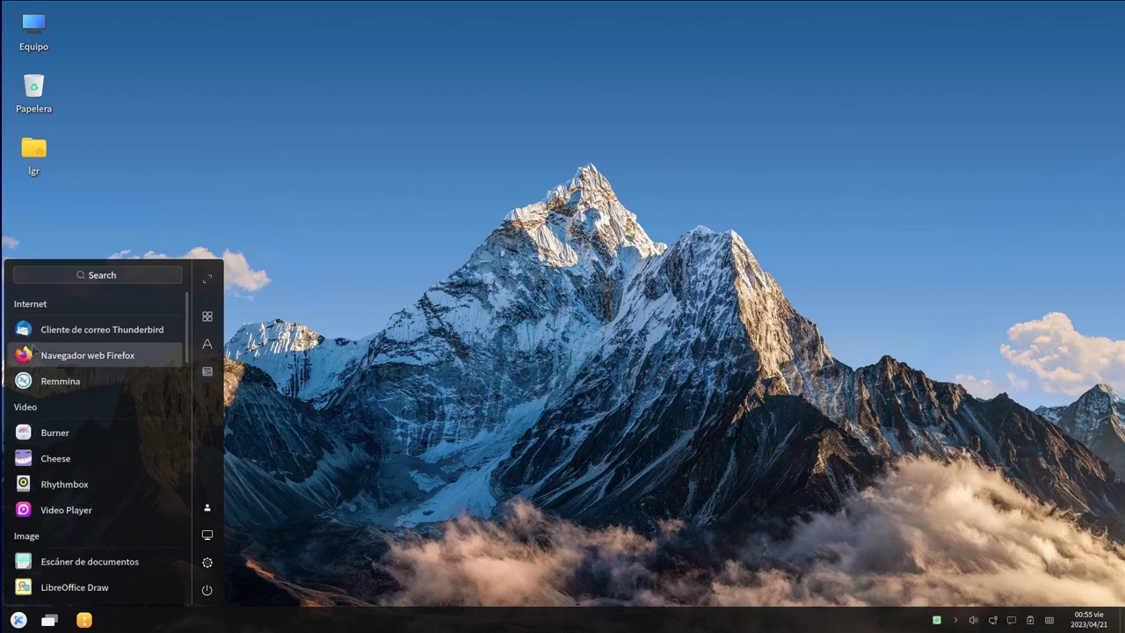
{"action": "scroll", "coordinate": [85, 444], "scroll_direction": "down", "scroll_amount": 3}
{"action": "scroll", "coordinate": [84, 444], "scroll_direction": "down", "scroll_amount": 3}
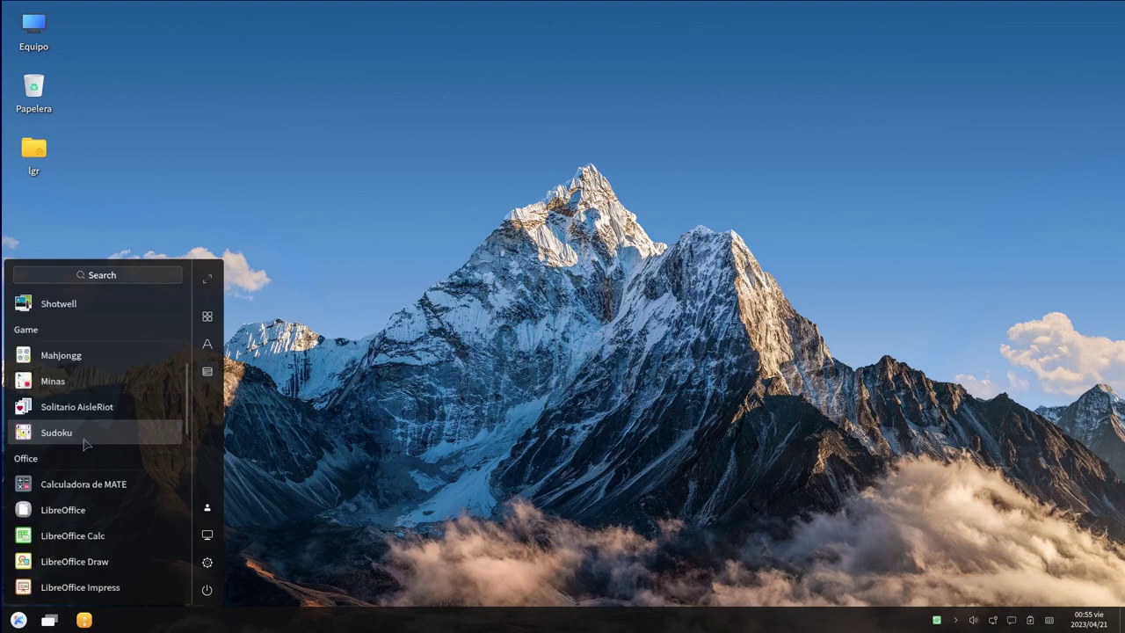
{"action": "scroll", "coordinate": [88, 444], "scroll_direction": "down", "scroll_amount": 2}
{"action": "scroll", "coordinate": [92, 440], "scroll_direction": "up", "scroll_amount": 8}
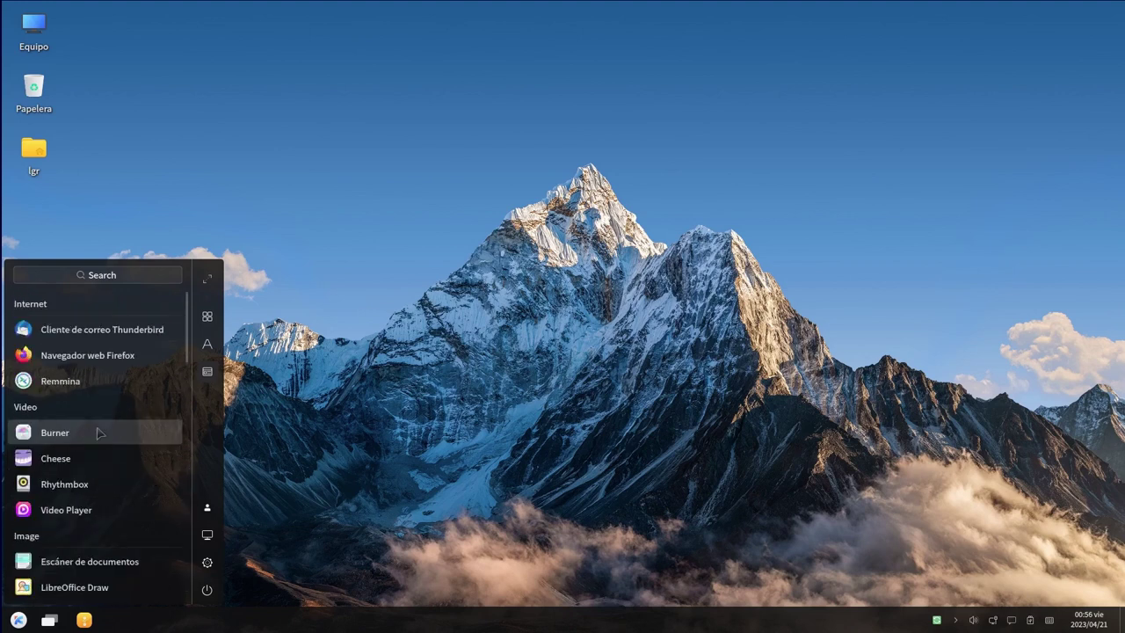
{"action": "left_click", "coordinate": [251, 206]}
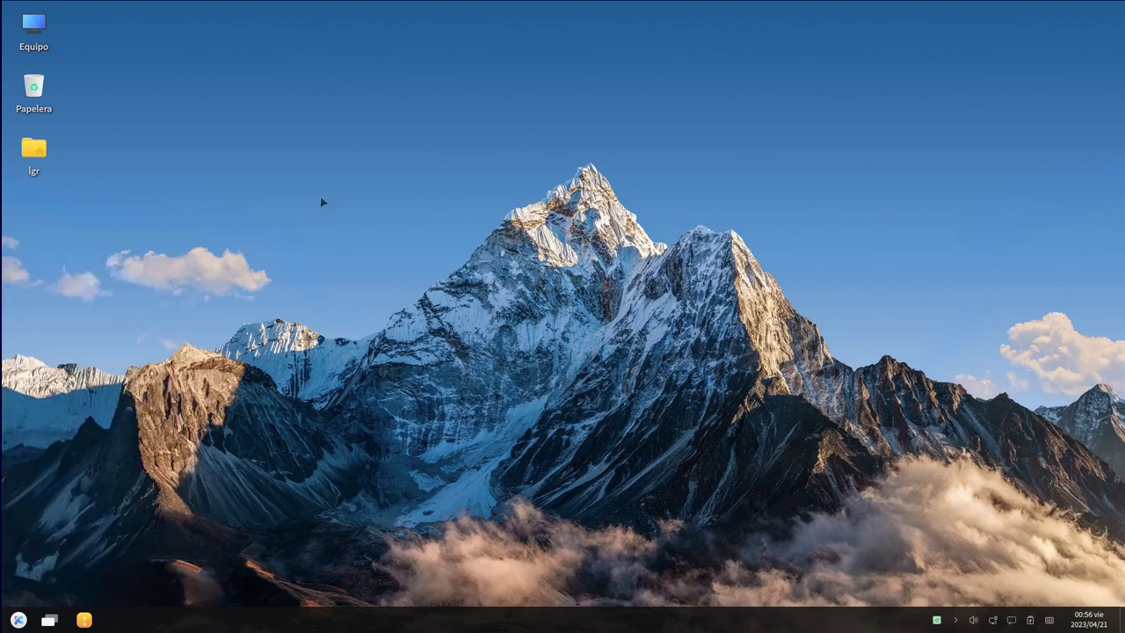
Launch Terminal de MATE by searching 'term' and centre its window
{"action": "left_click", "coordinate": [19, 621]}
{"action": "type", "text": "term"}
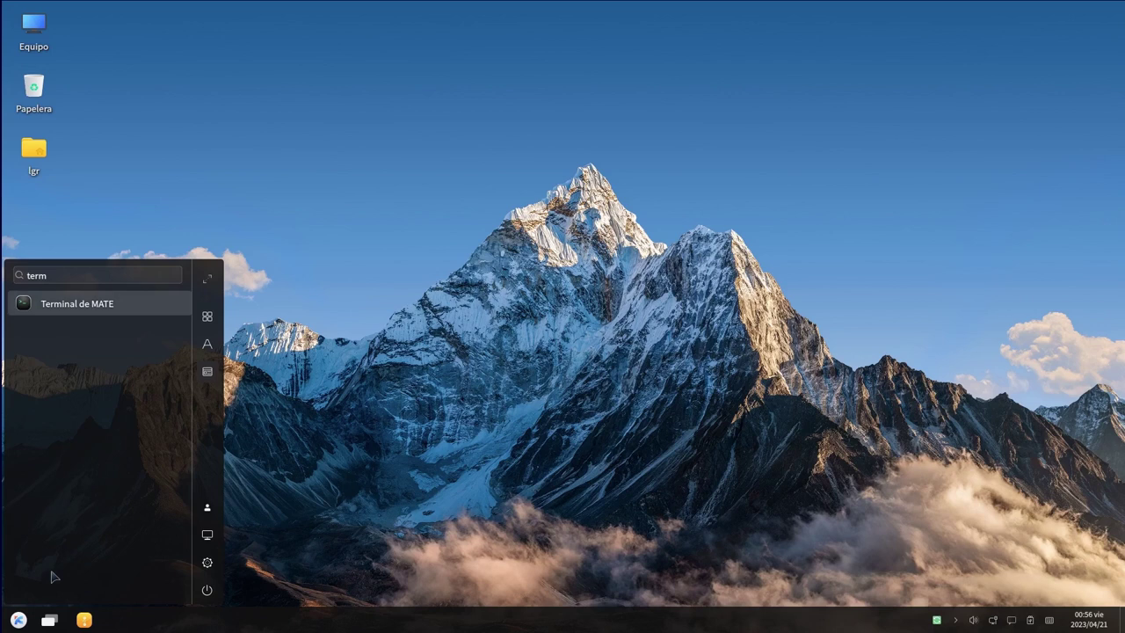
{"action": "key", "text": "Return"}
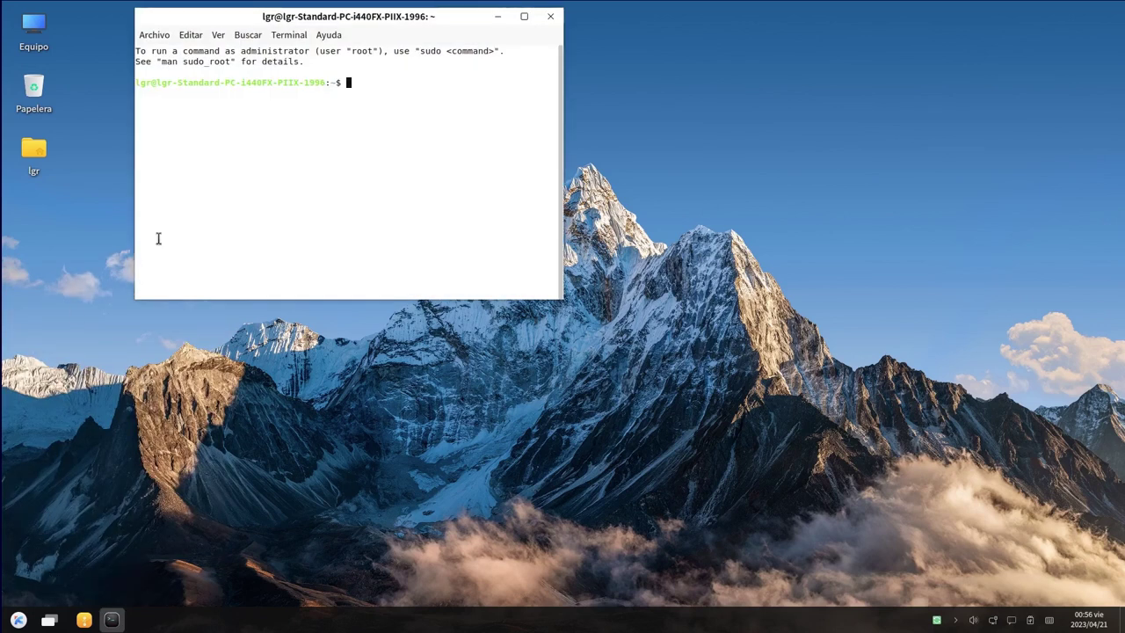
{"action": "left_click_drag", "start_coordinate": [446, 17], "coordinate": [673, 254]}
Install htop and neofetch with sudo apt, open a second terminal, and tile the first left
{"action": "type", "text": "sudo apt install htop neofetch"}
{"action": "key", "text": "Return"}
{"action": "key", "text": "Return"}
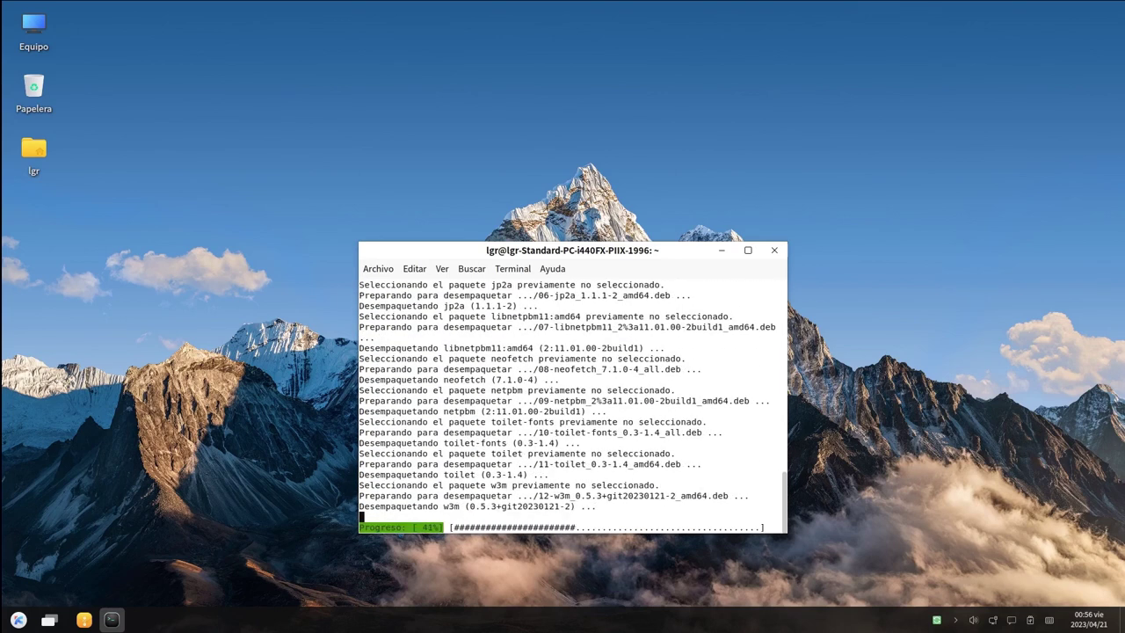
{"action": "left_click", "coordinate": [379, 270]}
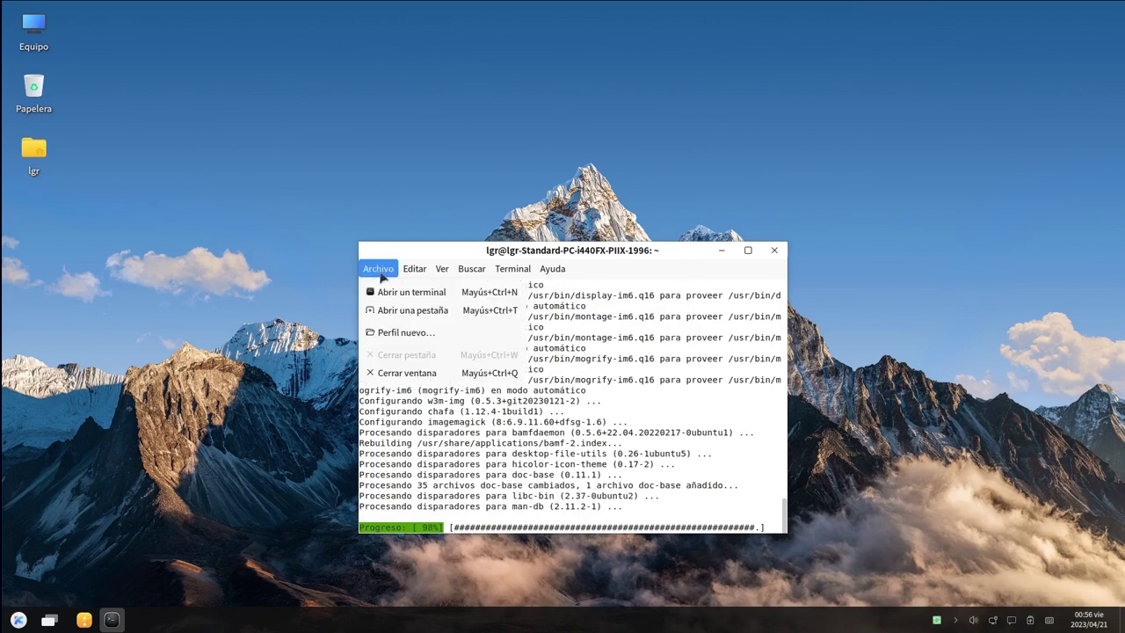
{"action": "left_click", "coordinate": [411, 292]}
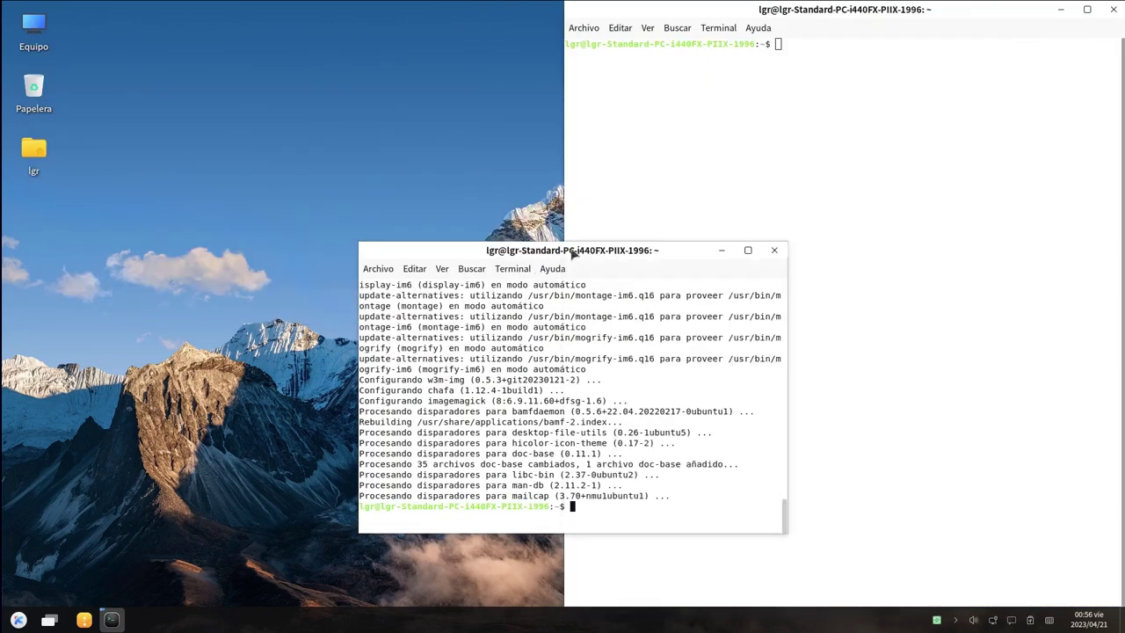
{"action": "key", "text": "super+Left"}
{"action": "type", "text": "htiop"}
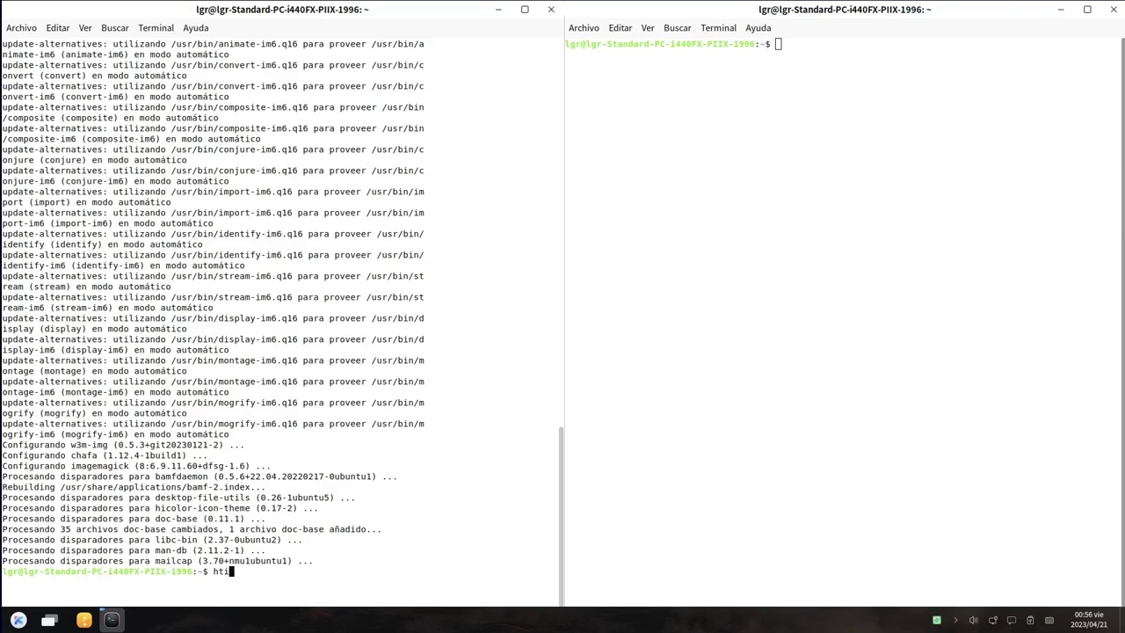
Run htop to view processes, then close that terminal, confirming 'Cerrar la terminal'
{"action": "key", "text": "Return"}
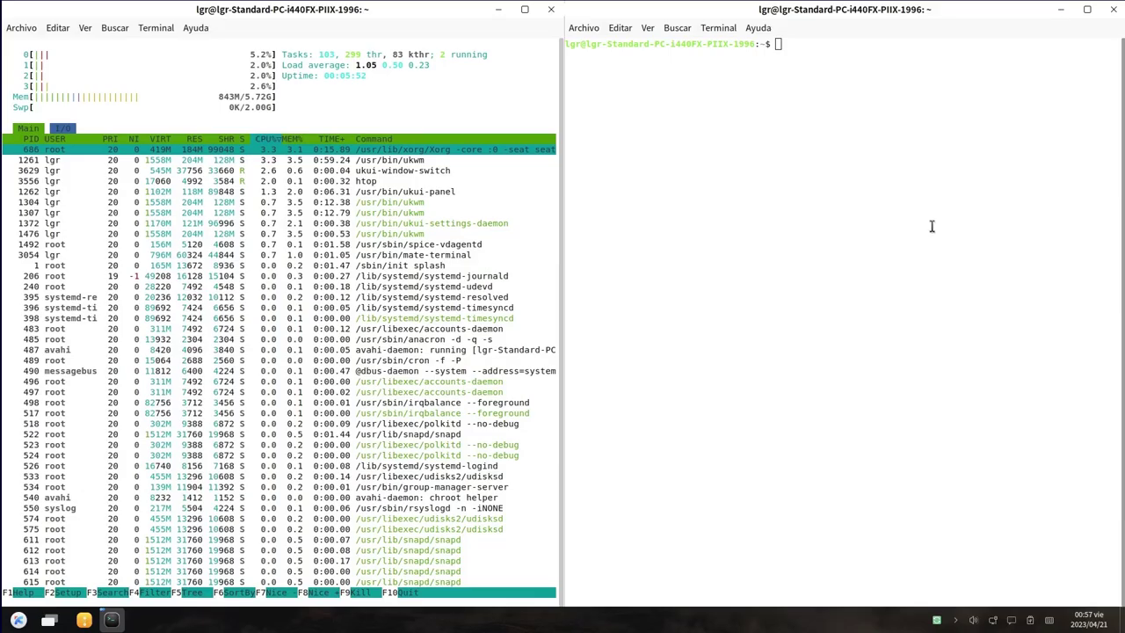
{"action": "left_click", "coordinate": [552, 9]}
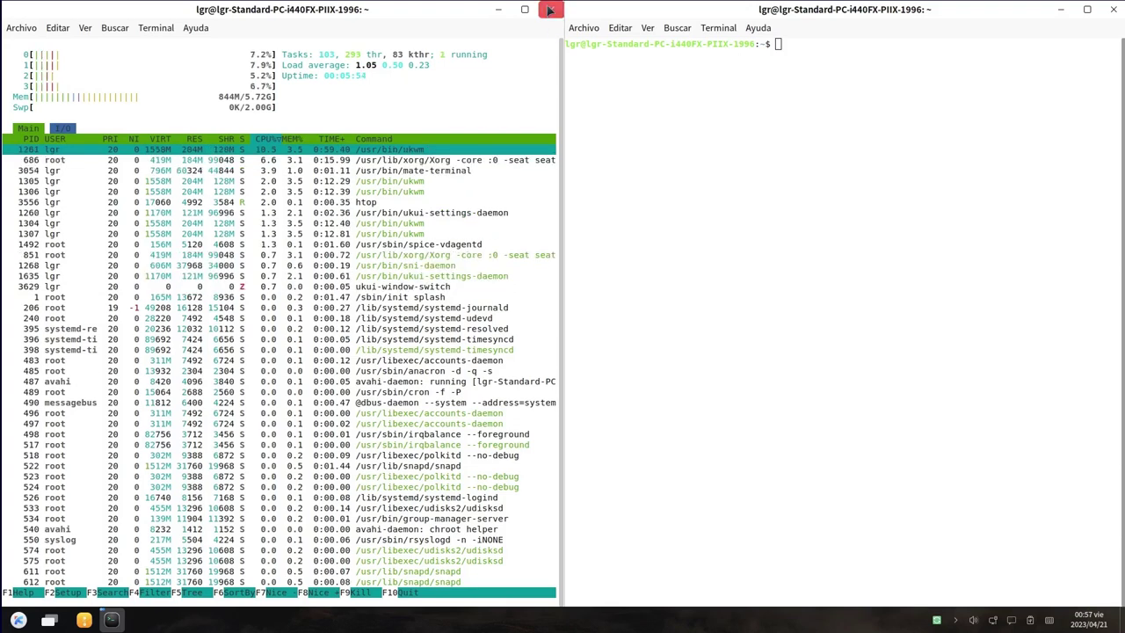
{"action": "left_click", "coordinate": [388, 371]}
Centre the terminal and run neofetch to display the system information
{"action": "left_click_drag", "start_coordinate": [905, 11], "coordinate": [571, 120]}
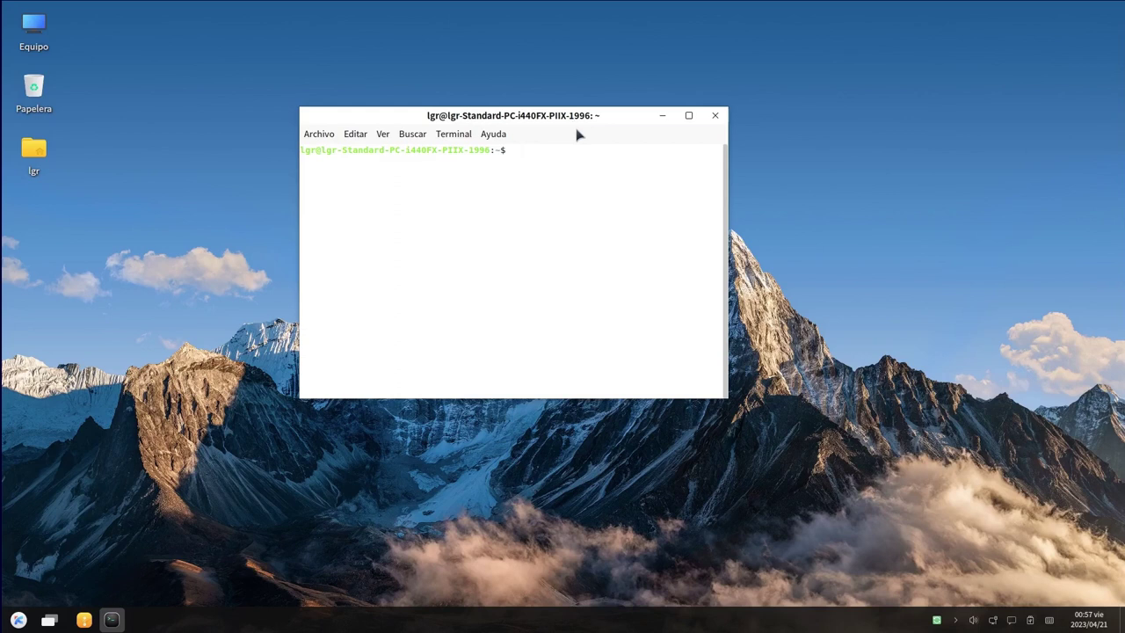
{"action": "type", "text": "ofetch"}
{"action": "key", "text": "Return"}
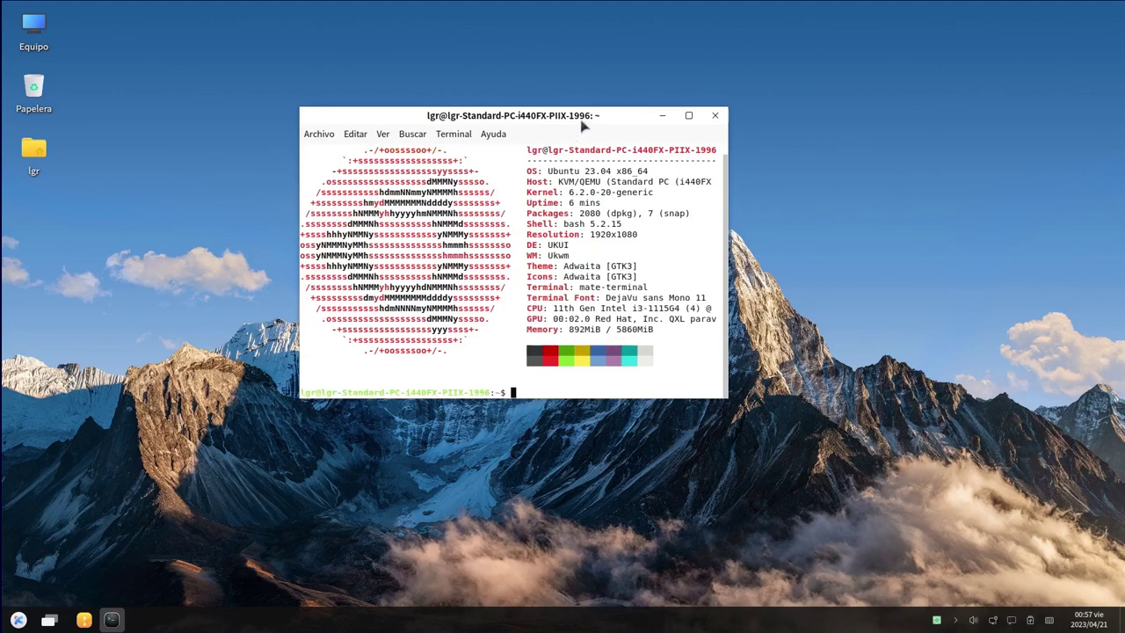
Maximize the terminal, list the installed snap packages, then close the terminal
{"action": "left_click", "coordinate": [689, 115]}
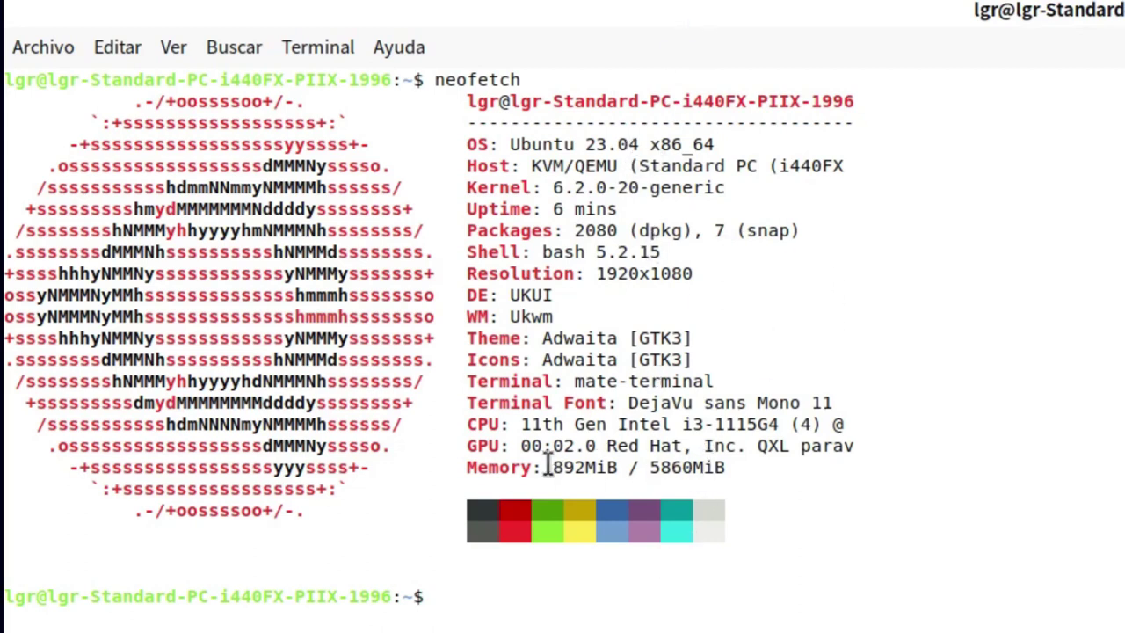
{"action": "left_click_drag", "start_coordinate": [554, 469], "coordinate": [617, 469]}
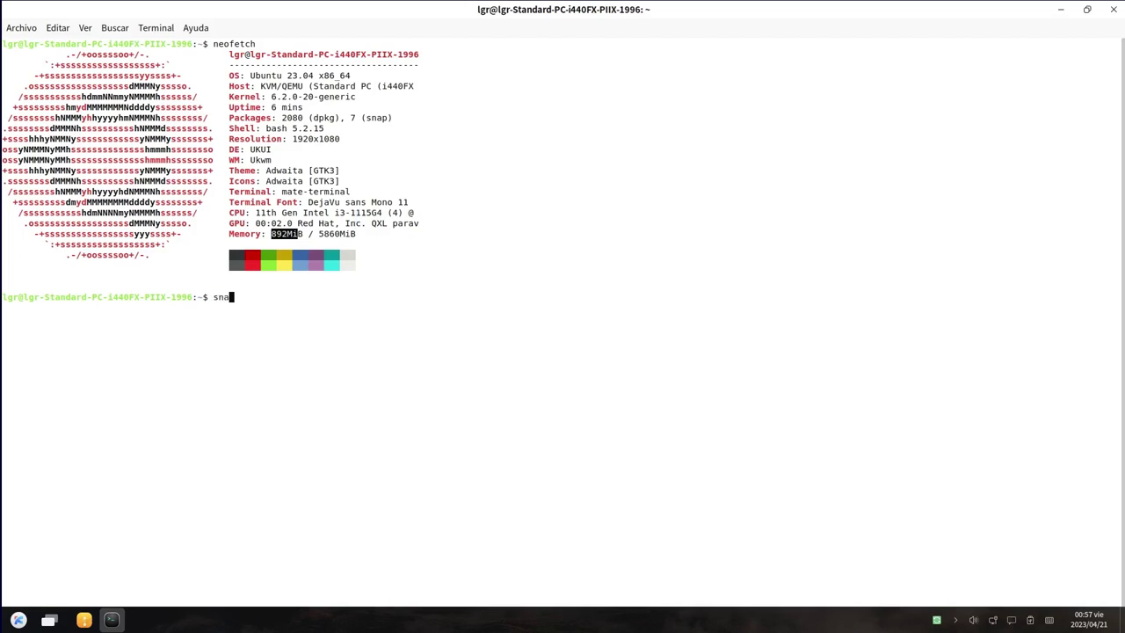
{"action": "key", "text": "Return"}
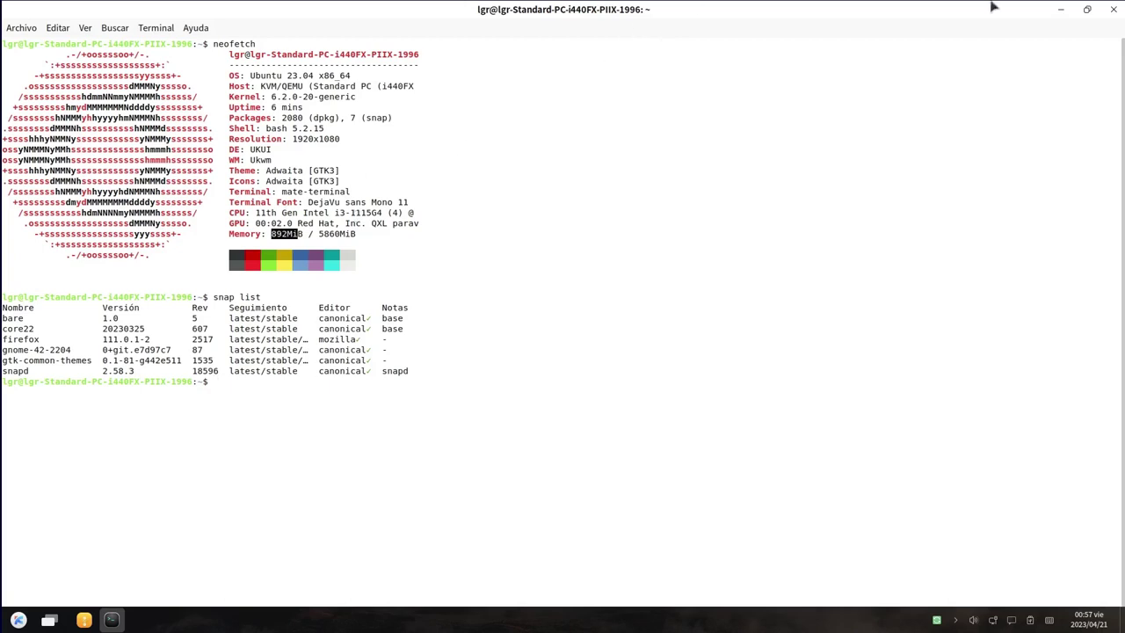
{"action": "left_click", "coordinate": [1069, 112]}
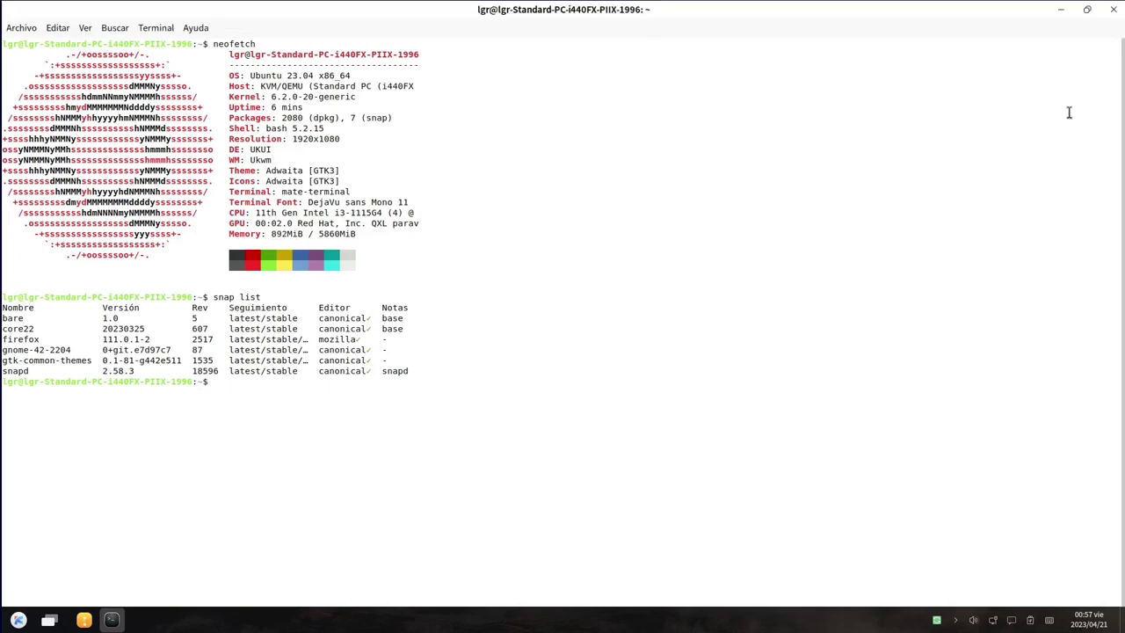
{"action": "left_click", "coordinate": [1114, 9]}
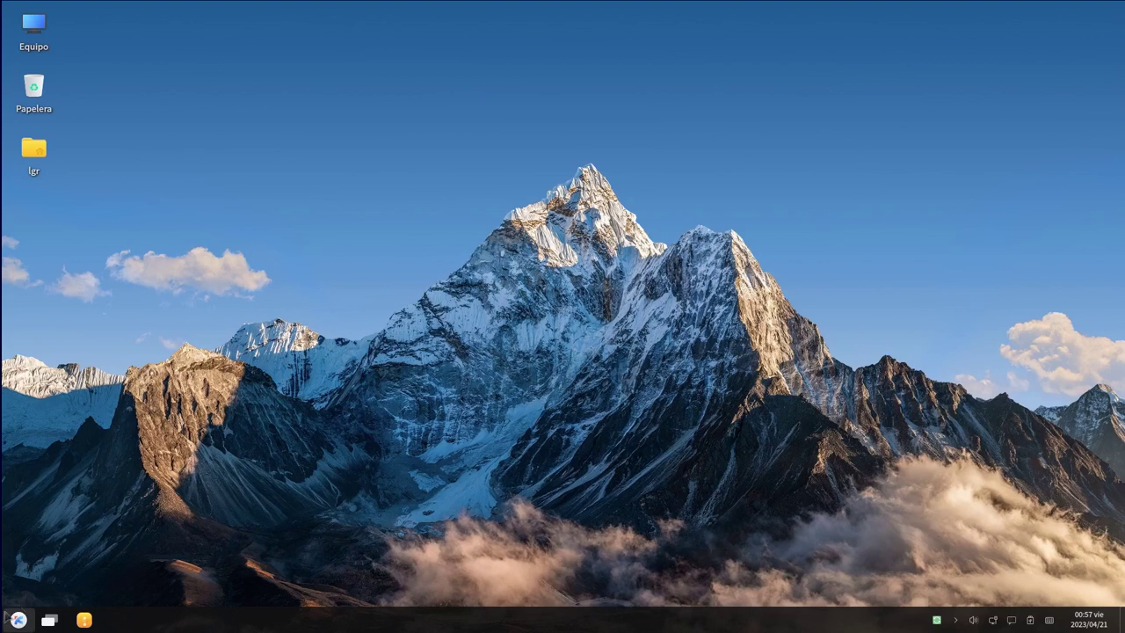
Launch Firefox from the start menu, maximize it, then close it
{"action": "left_click", "coordinate": [17, 619]}
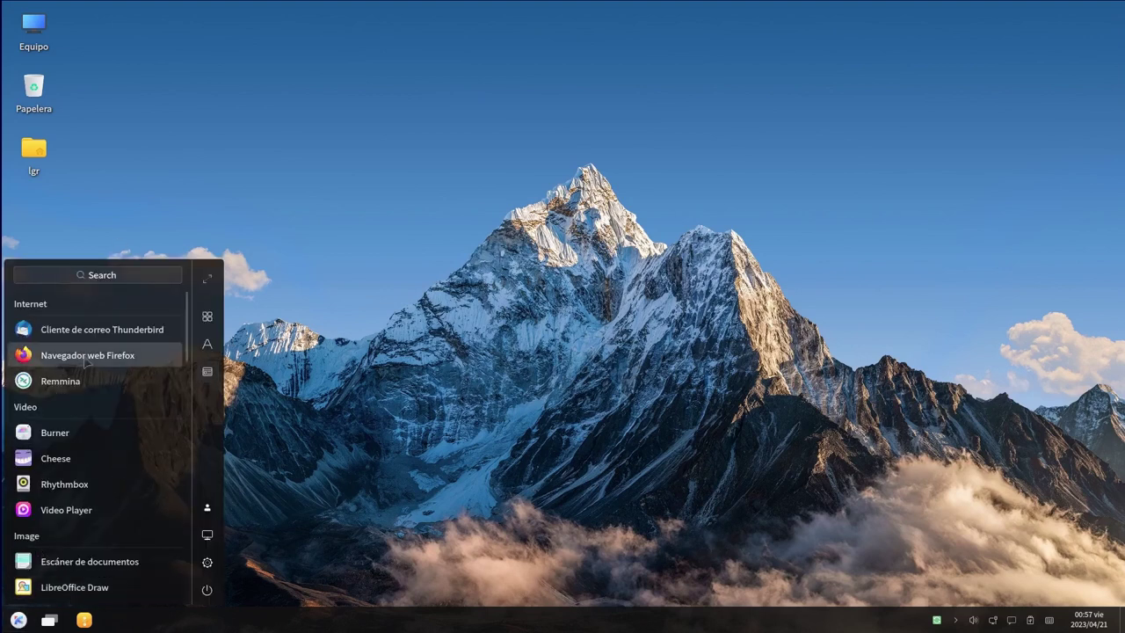
{"action": "left_click", "coordinate": [88, 359]}
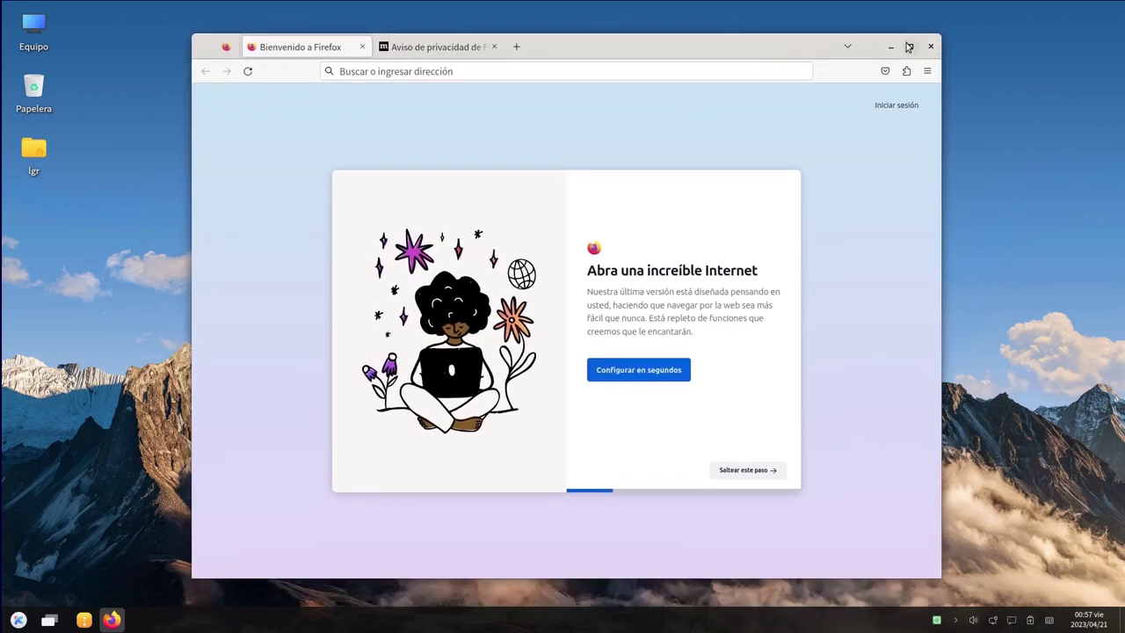
{"action": "left_click", "coordinate": [909, 46]}
{"action": "left_click", "coordinate": [1117, 12]}
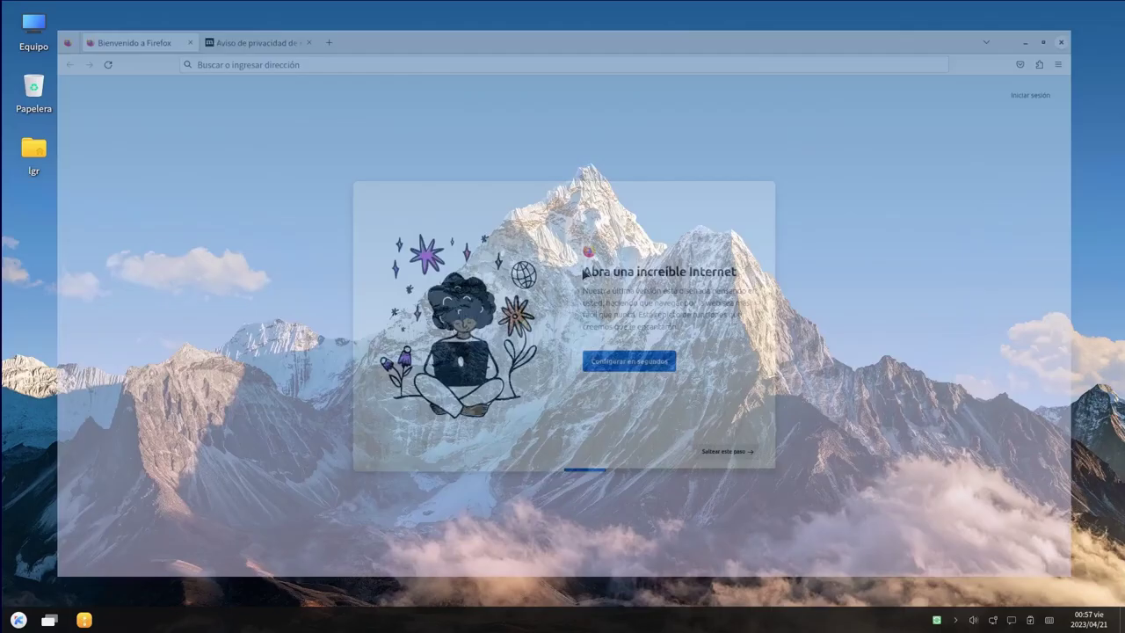
Open the home-folder file manager and close it twice, then reopen the start menu
{"action": "left_click", "coordinate": [84, 621]}
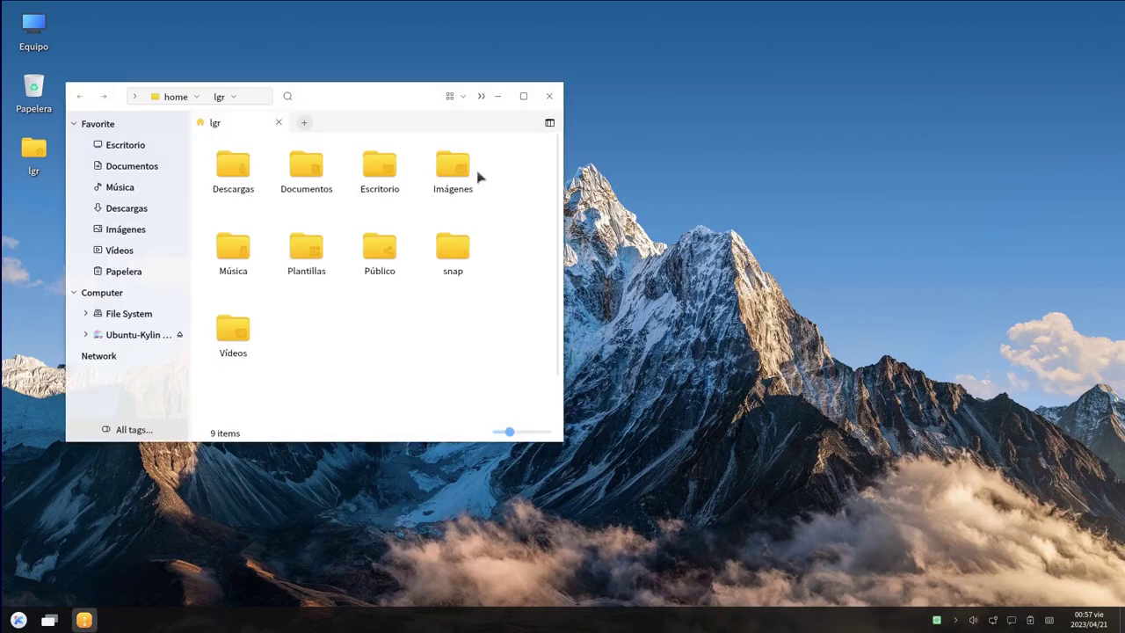
{"action": "left_click_drag", "start_coordinate": [417, 111], "coordinate": [730, 202]}
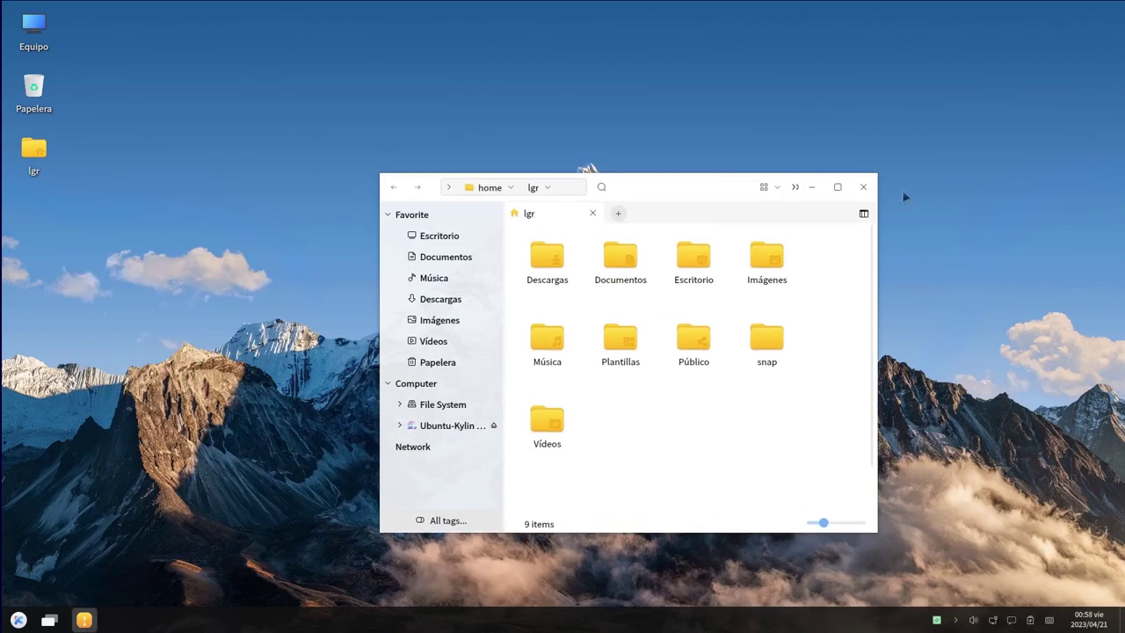
{"action": "left_click", "coordinate": [863, 186]}
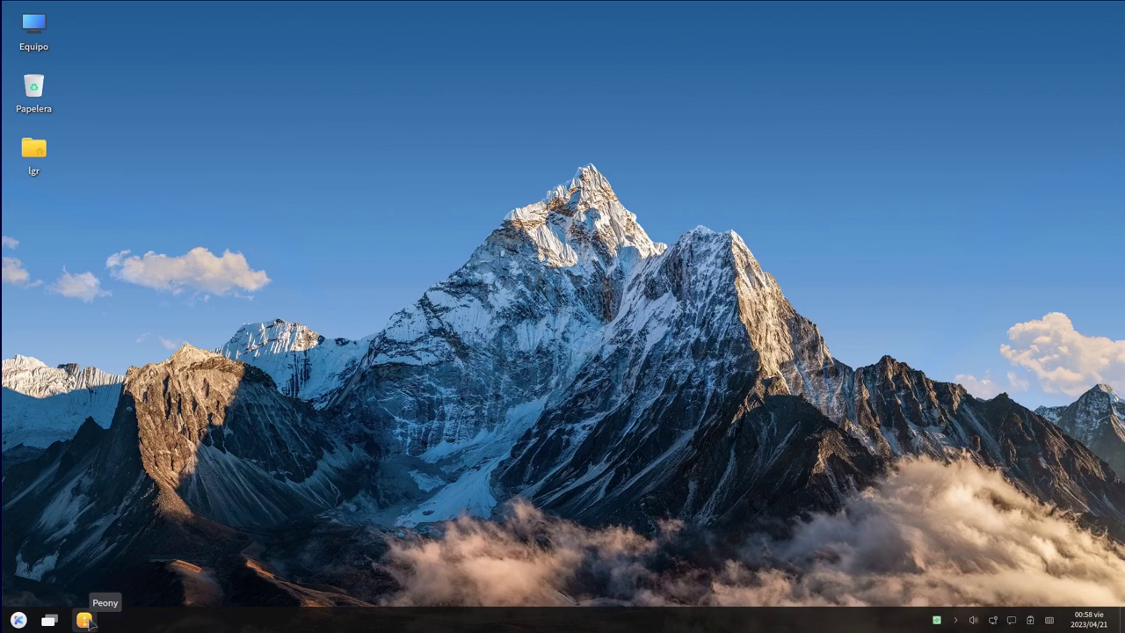
{"action": "left_click", "coordinate": [84, 620]}
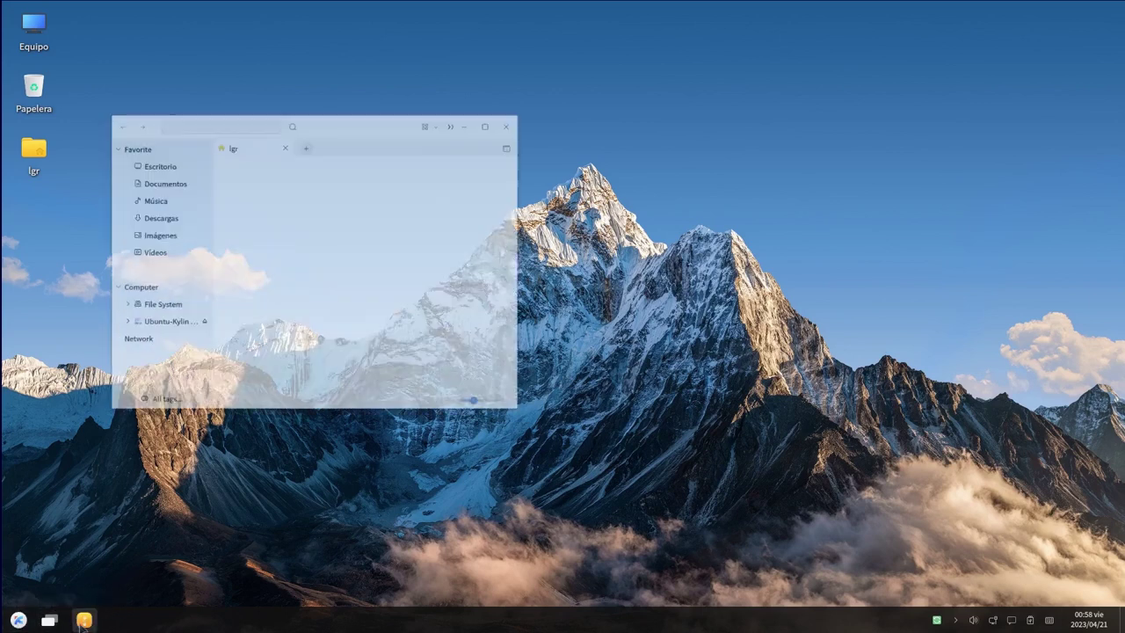
{"action": "left_click", "coordinate": [550, 95]}
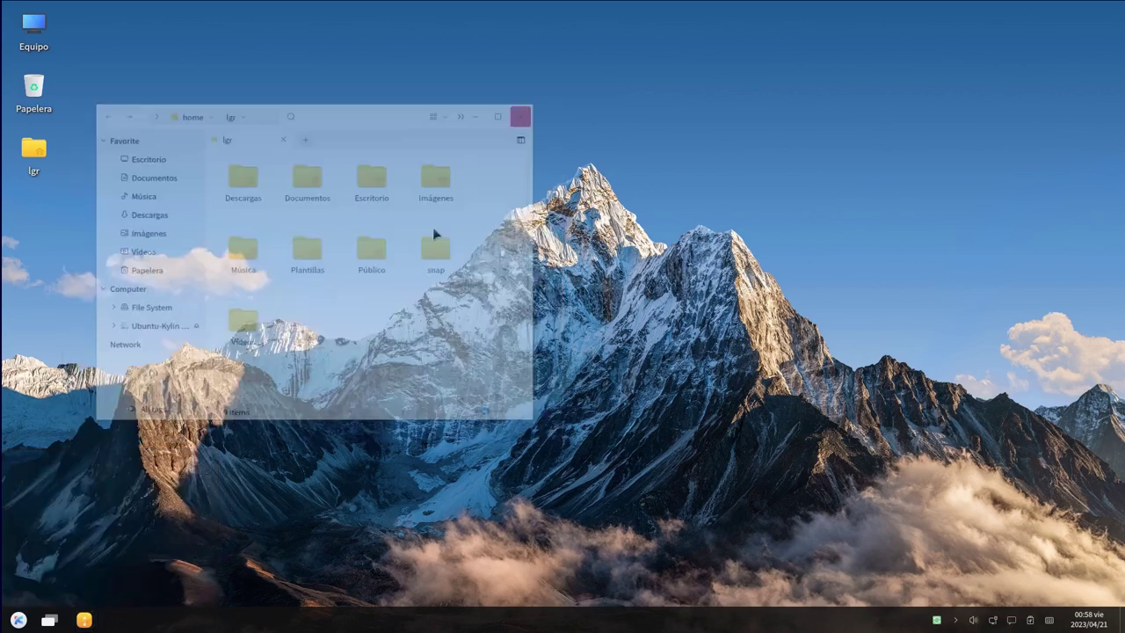
{"action": "left_click", "coordinate": [18, 621]}
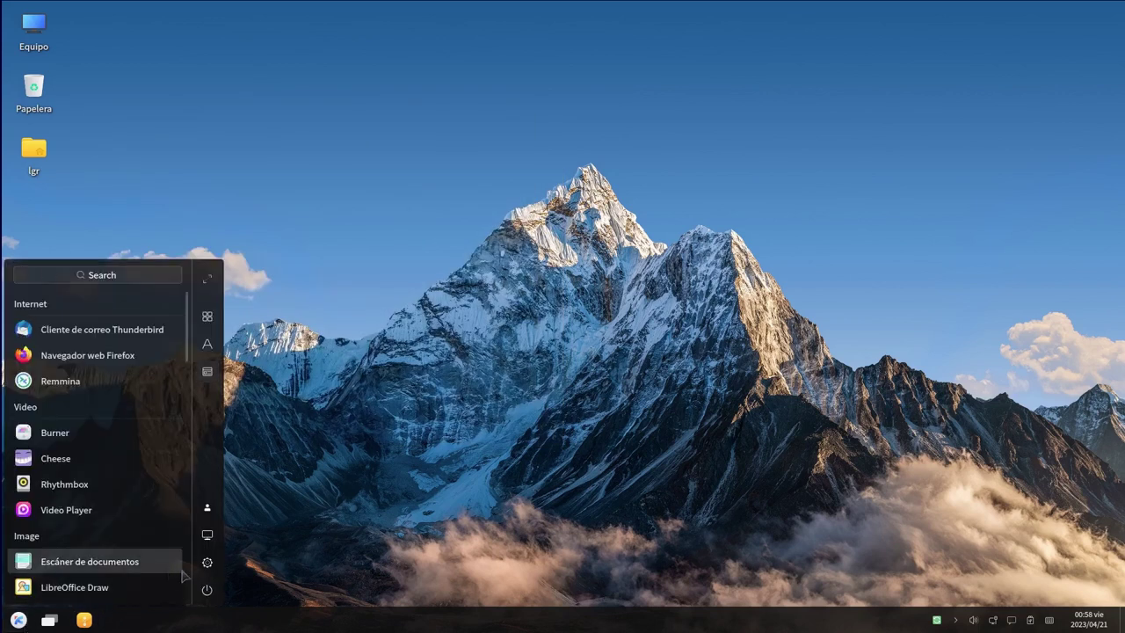
Open system Settings and show Personalized's Desktop icon settings
{"action": "scroll", "coordinate": [189, 563], "scroll_direction": "down", "scroll_amount": 5}
{"action": "left_click", "coordinate": [208, 562]}
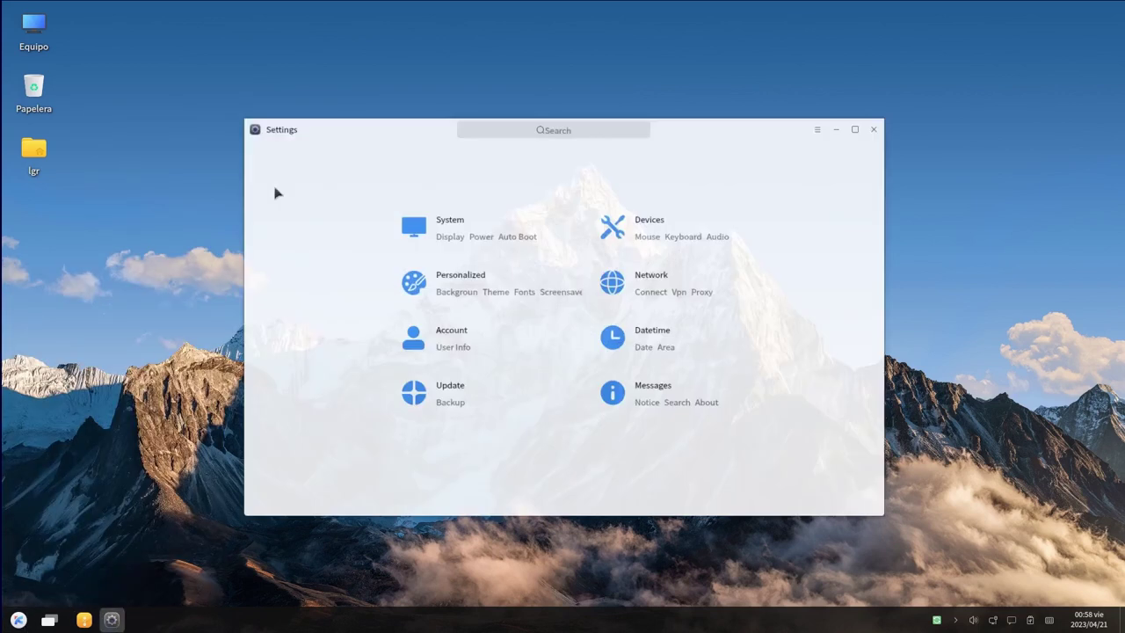
{"action": "left_click_drag", "start_coordinate": [757, 119], "coordinate": [807, 172]}
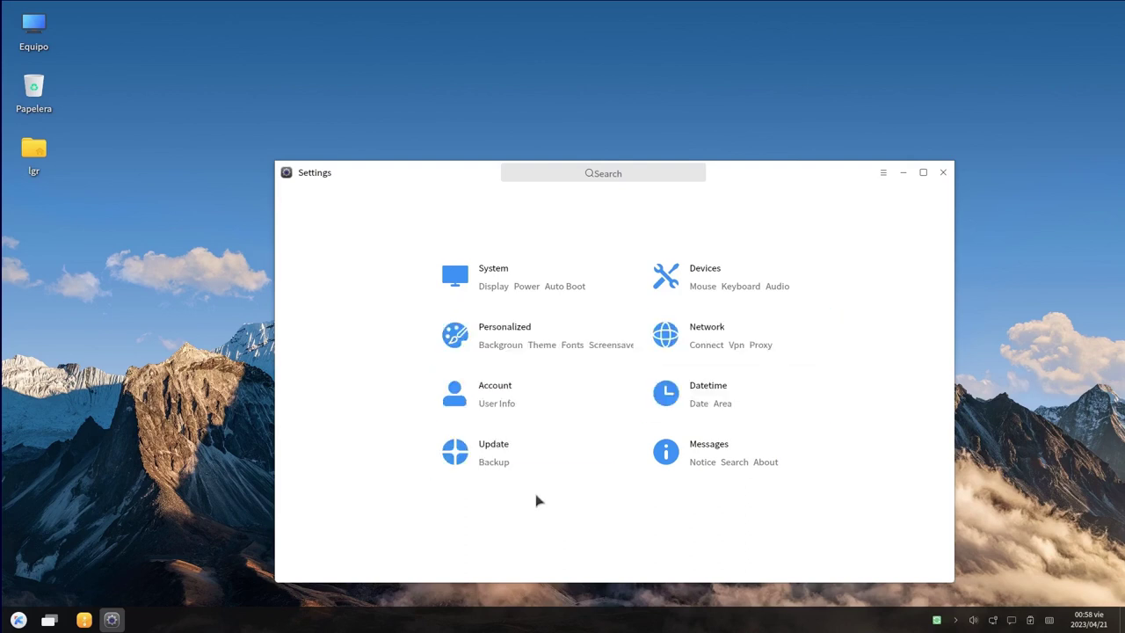
{"action": "left_click", "coordinate": [541, 343]}
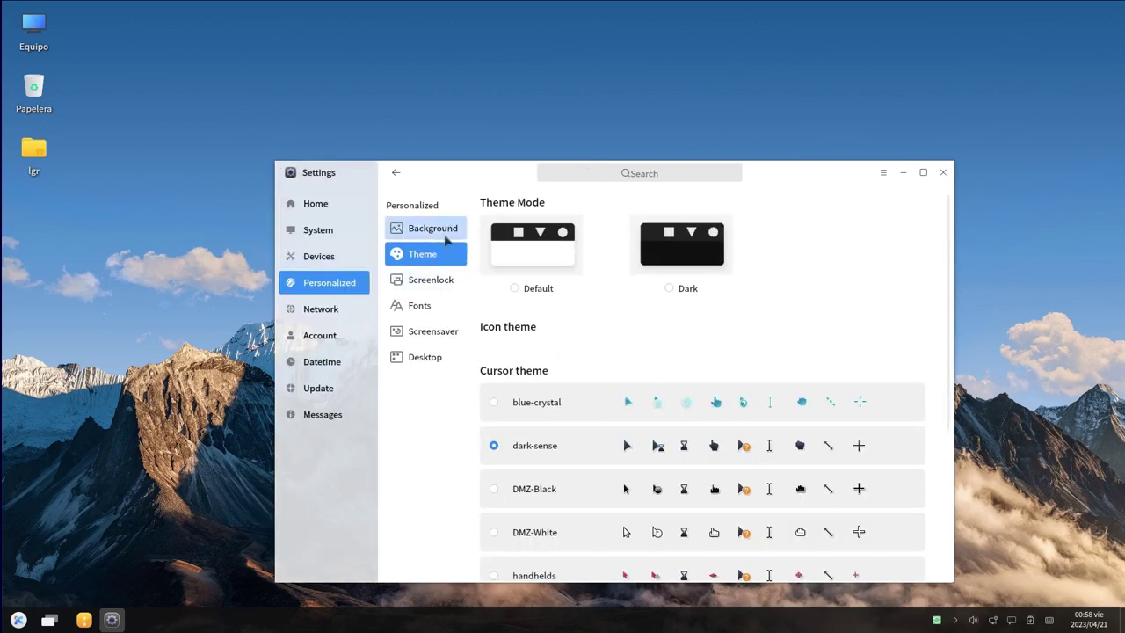
{"action": "left_click", "coordinate": [438, 364]}
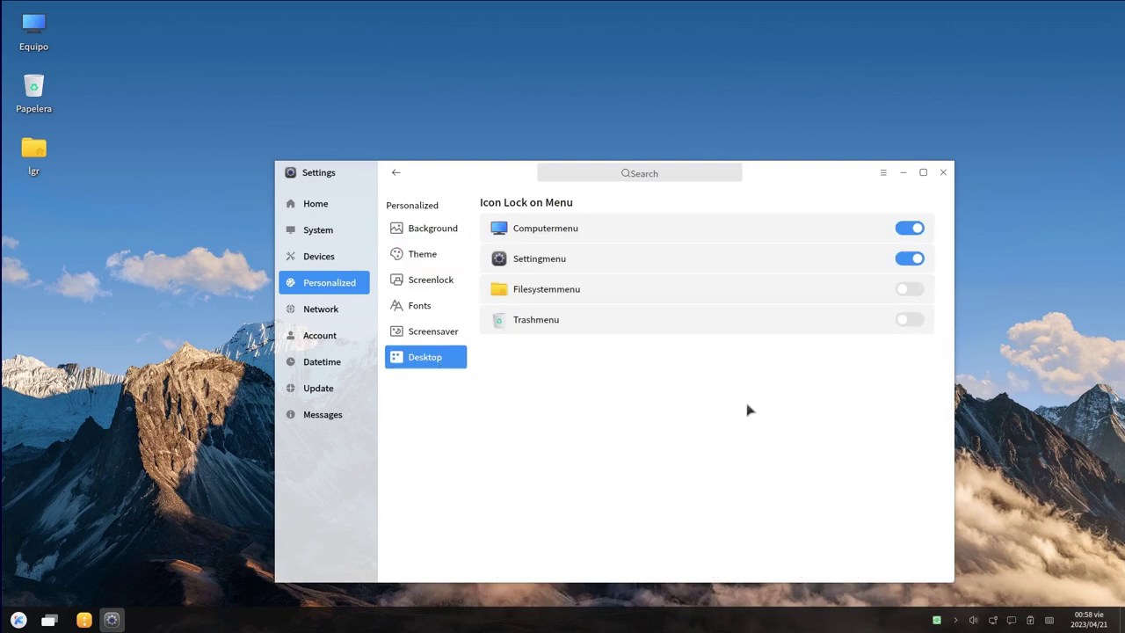
View the Screensaver, Fonts, Screenlock and Background pages, then open System Display settings
{"action": "left_click", "coordinate": [428, 331]}
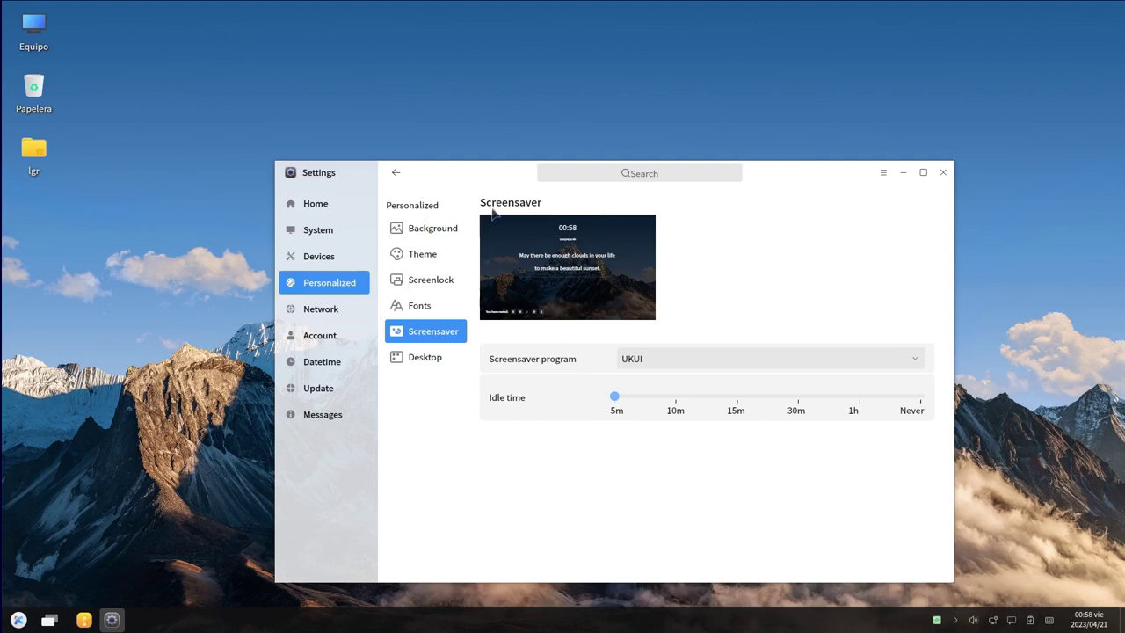
{"action": "mouse_move", "coordinate": [523, 255]}
{"action": "left_click", "coordinate": [414, 310]}
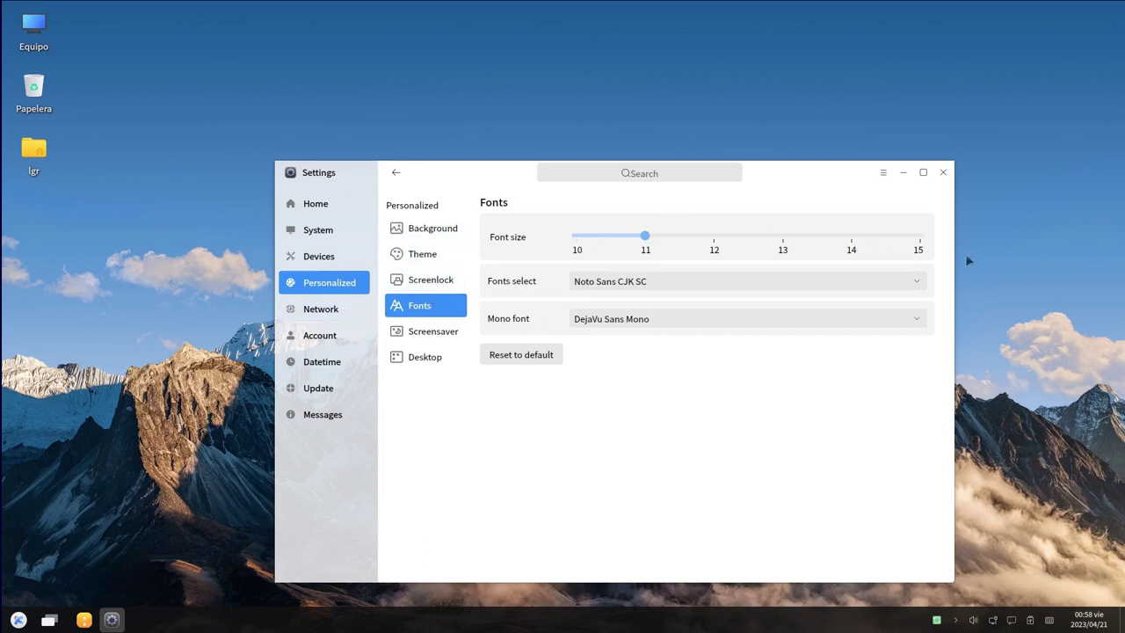
{"action": "left_click", "coordinate": [429, 281]}
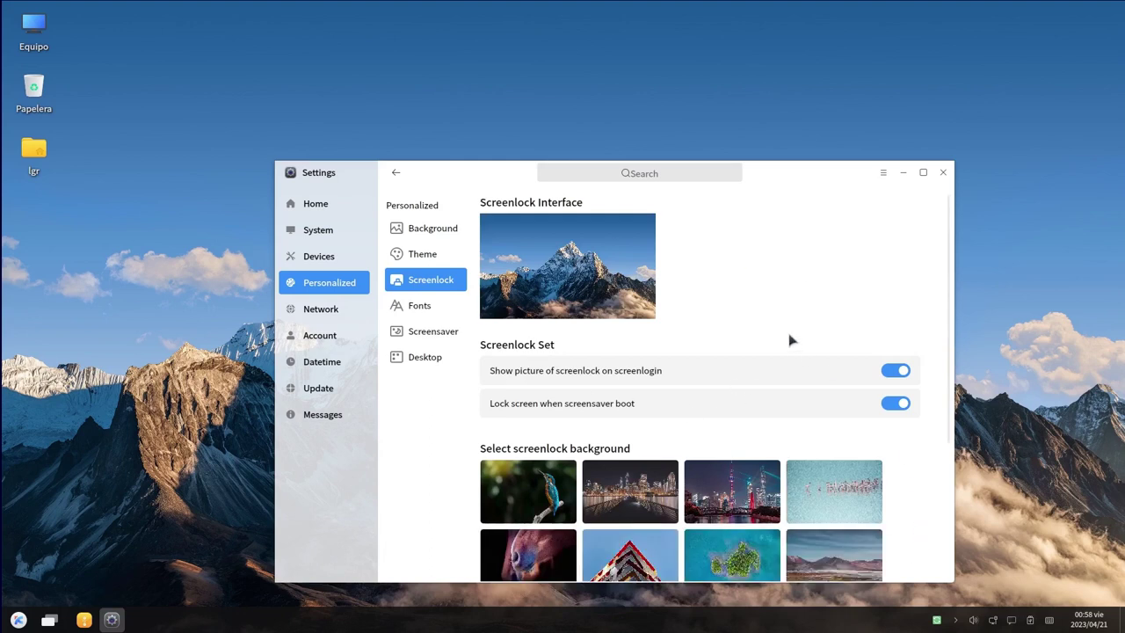
{"action": "left_click", "coordinate": [407, 235]}
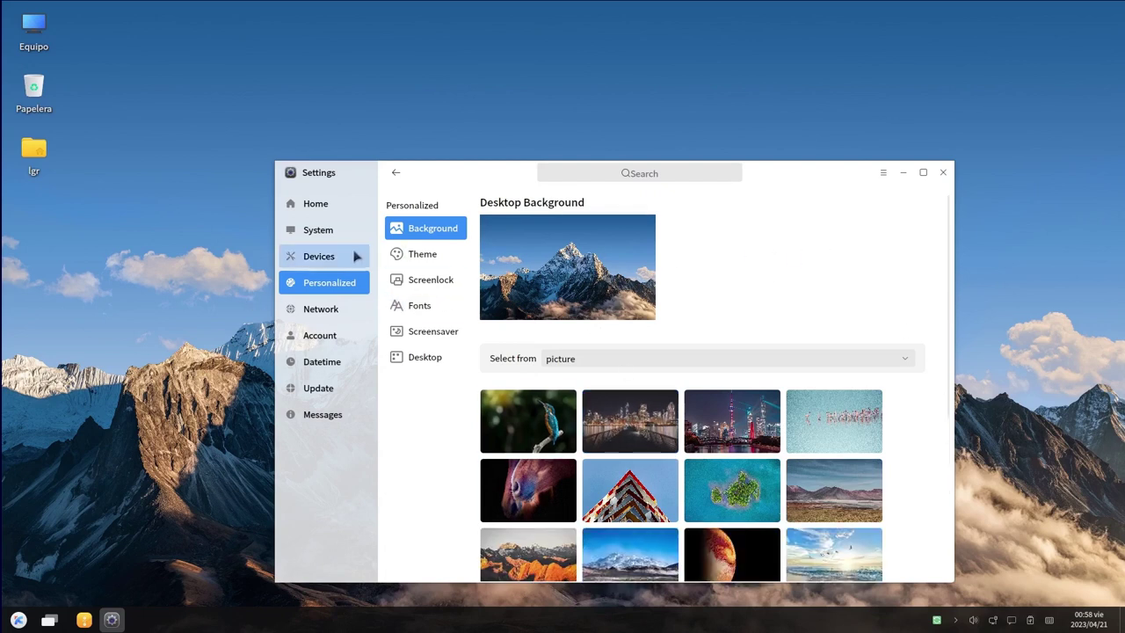
{"action": "left_click", "coordinate": [316, 204]}
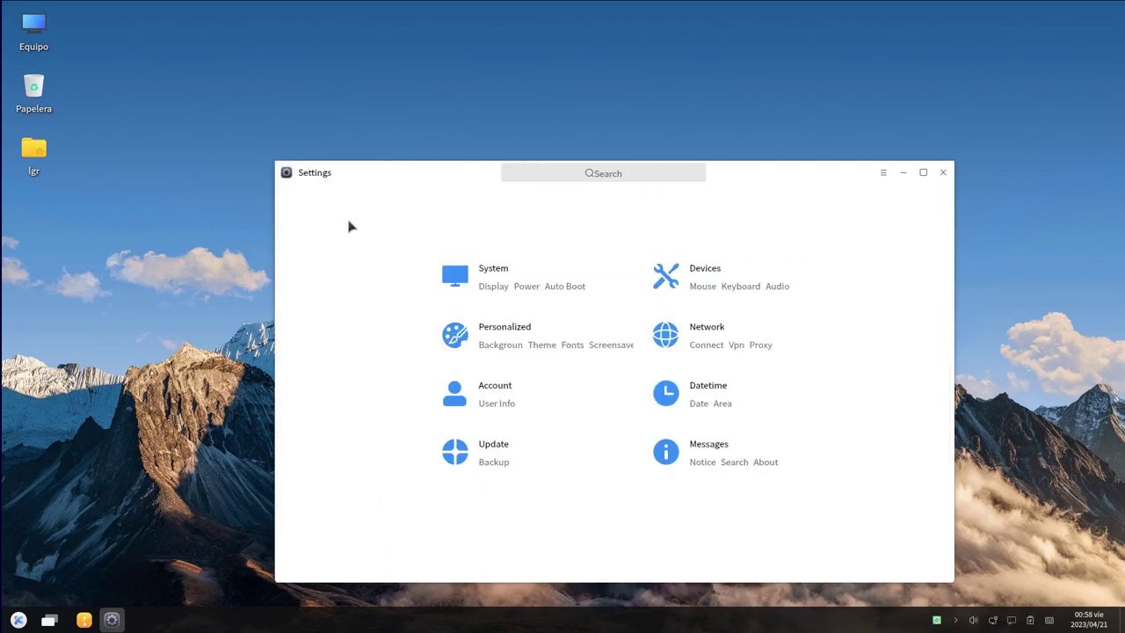
{"action": "left_click", "coordinate": [479, 290]}
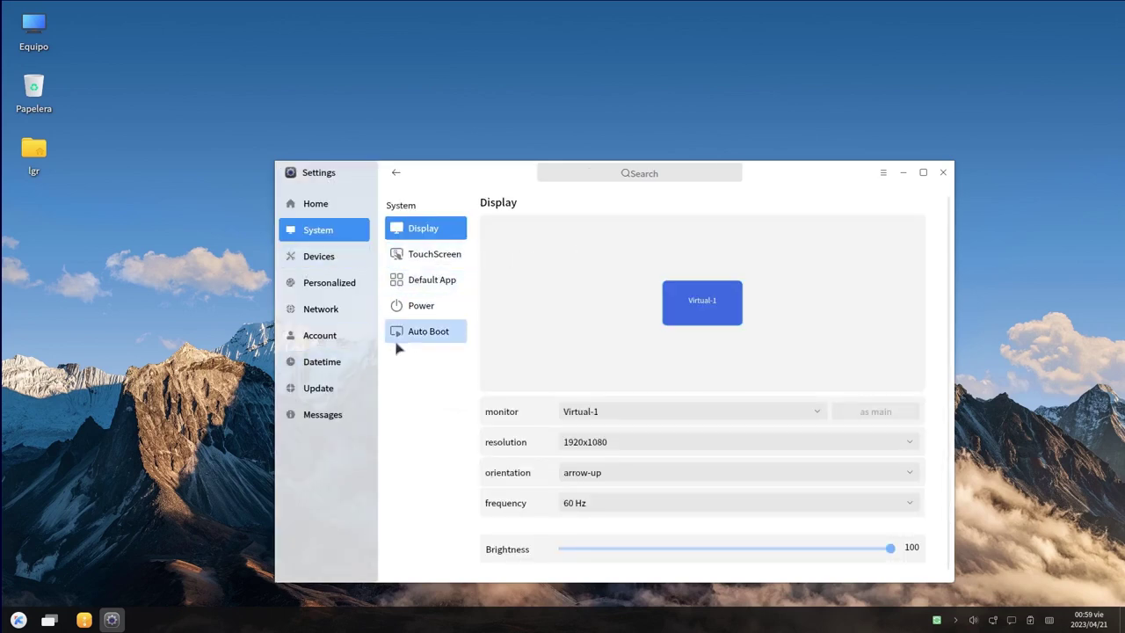
View the Devices, Personalized, Network, Account and Datetime settings pages
{"action": "left_click", "coordinate": [319, 256]}
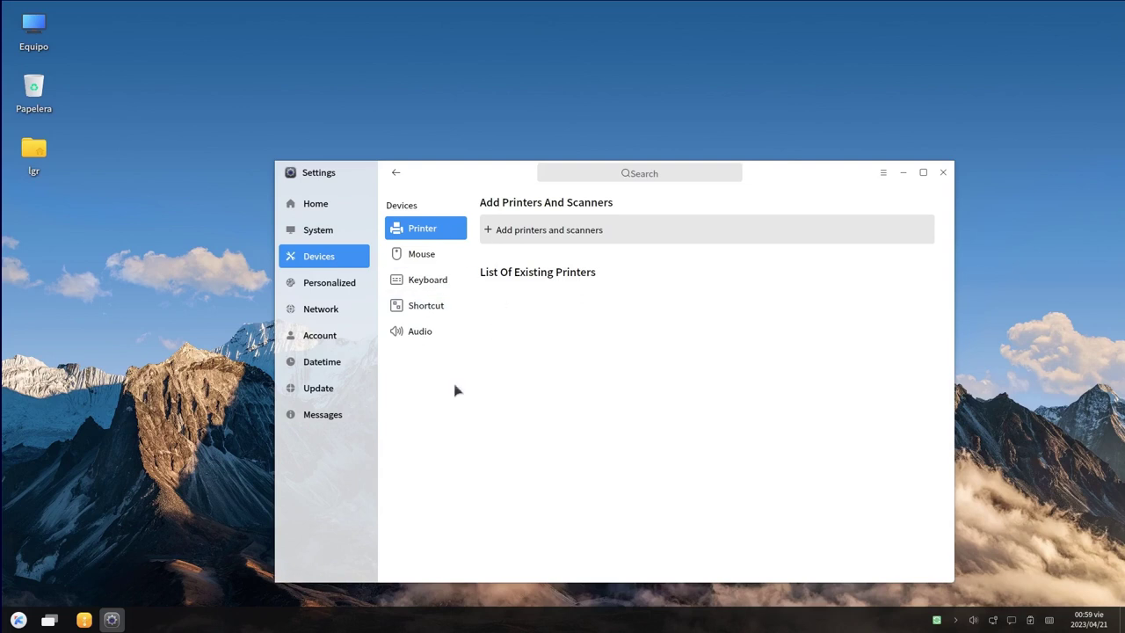
{"action": "left_click", "coordinate": [332, 285]}
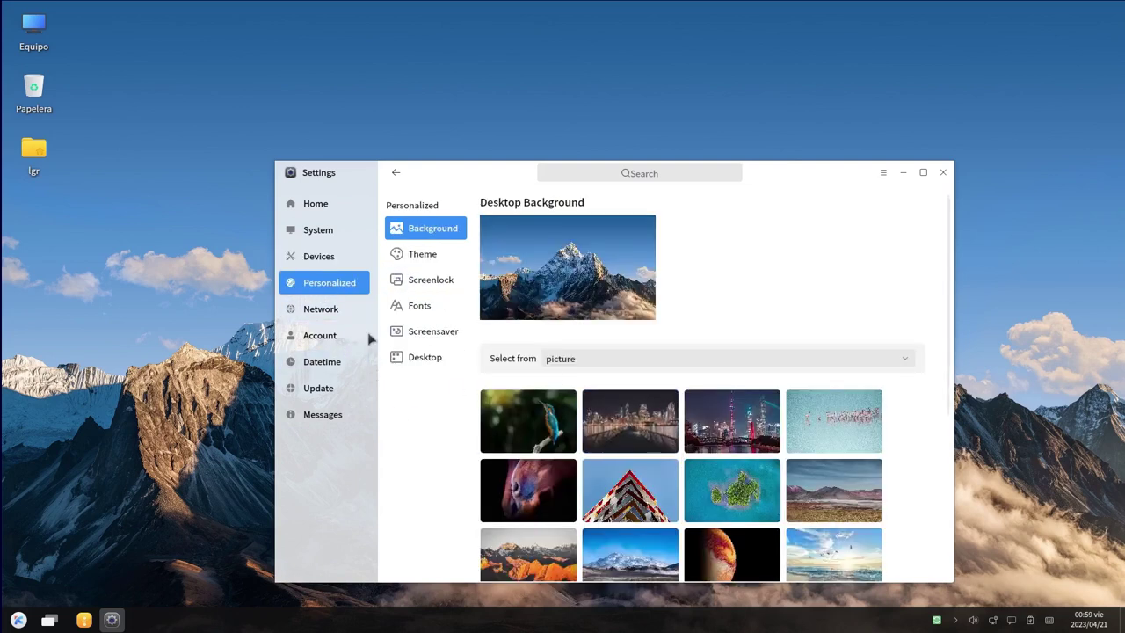
{"action": "left_click", "coordinate": [348, 315]}
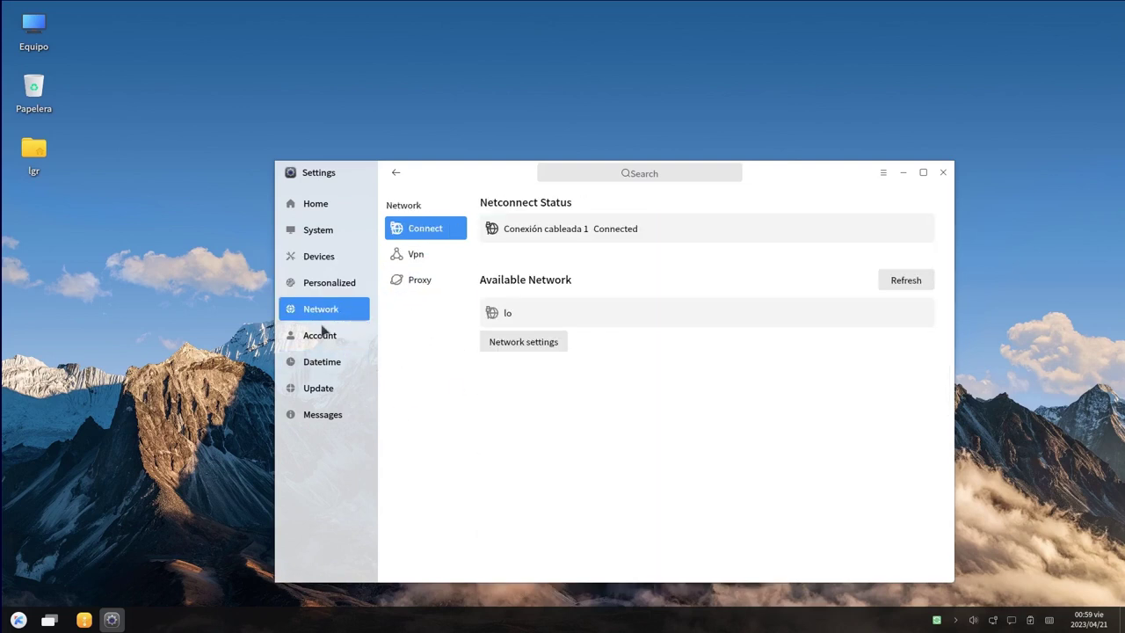
{"action": "left_click", "coordinate": [322, 346]}
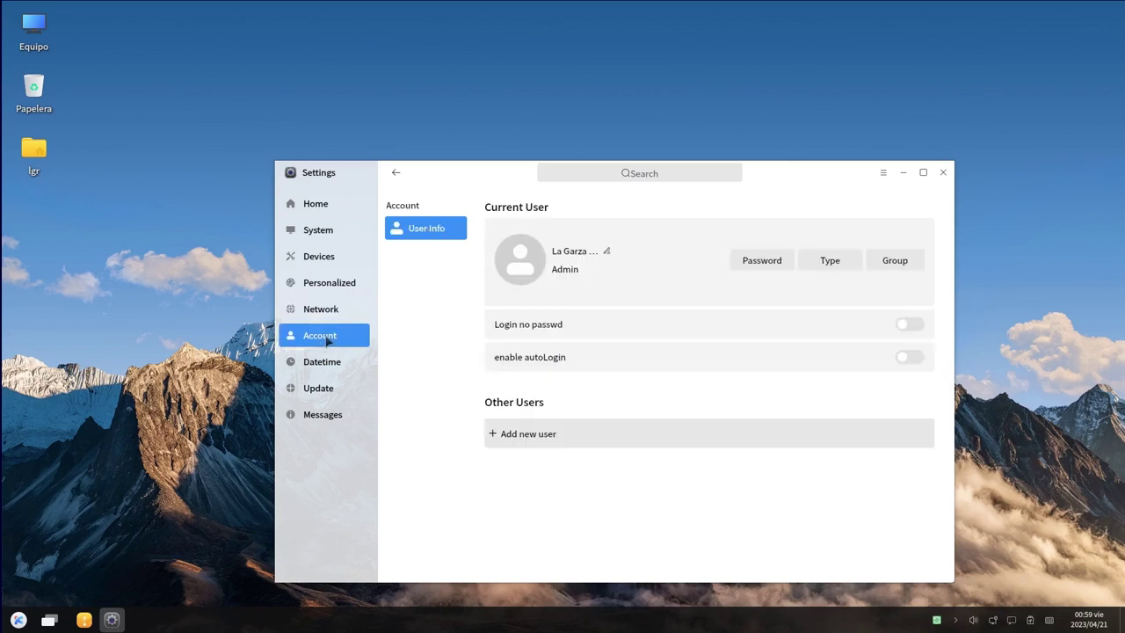
{"action": "left_click", "coordinate": [341, 361]}
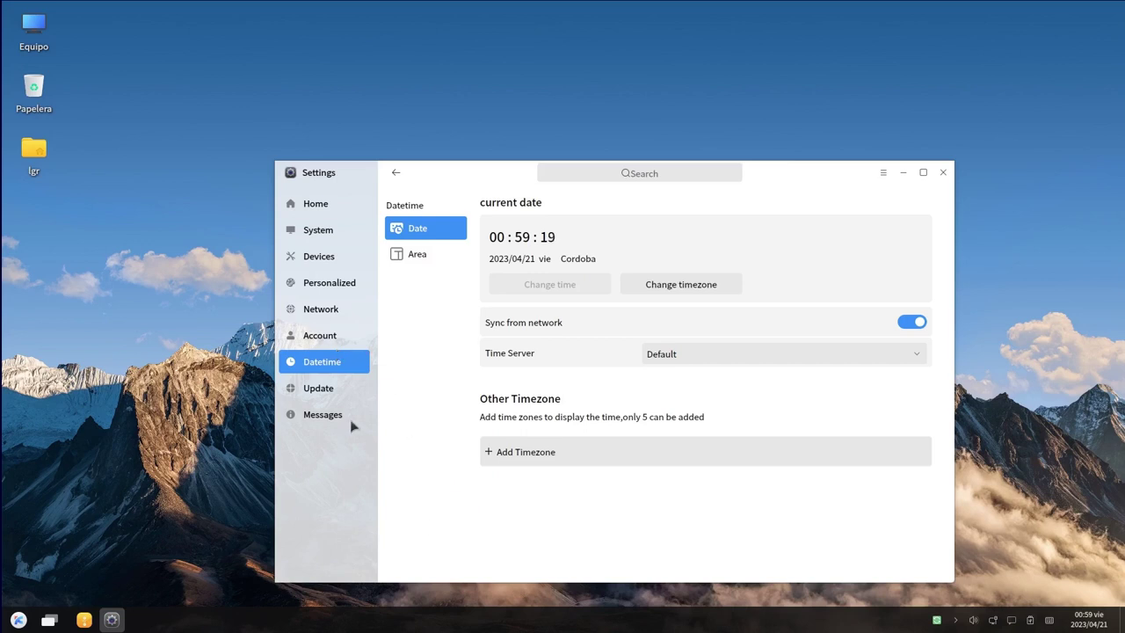
View the Update and Messages pages, return to Datetime, and open the application launcher
{"action": "left_click", "coordinate": [342, 388]}
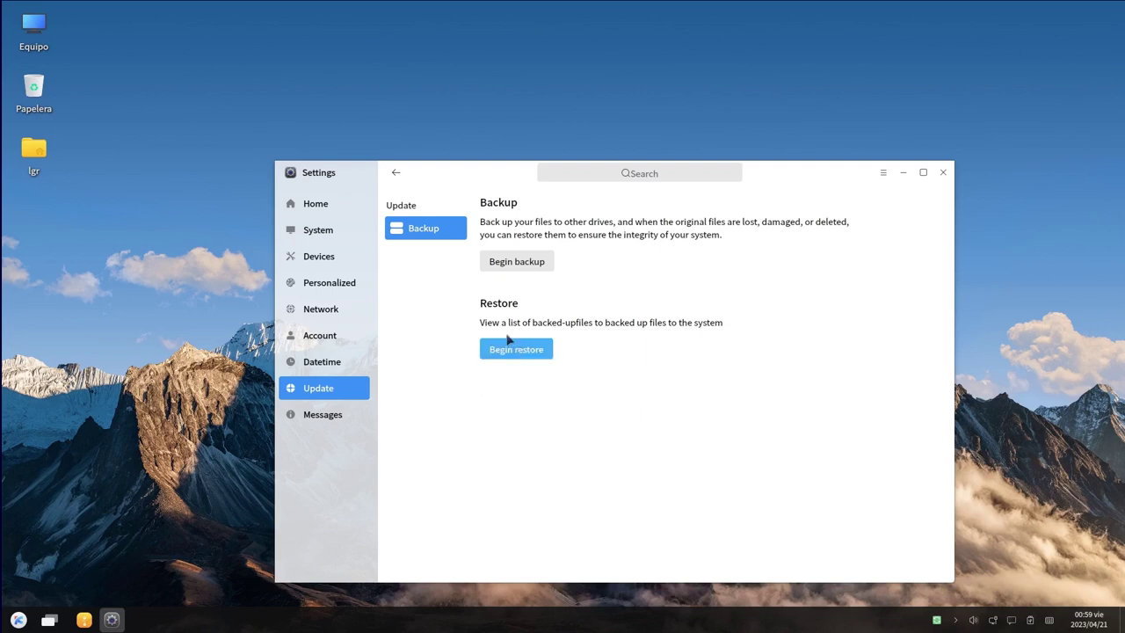
{"action": "left_click", "coordinate": [327, 417]}
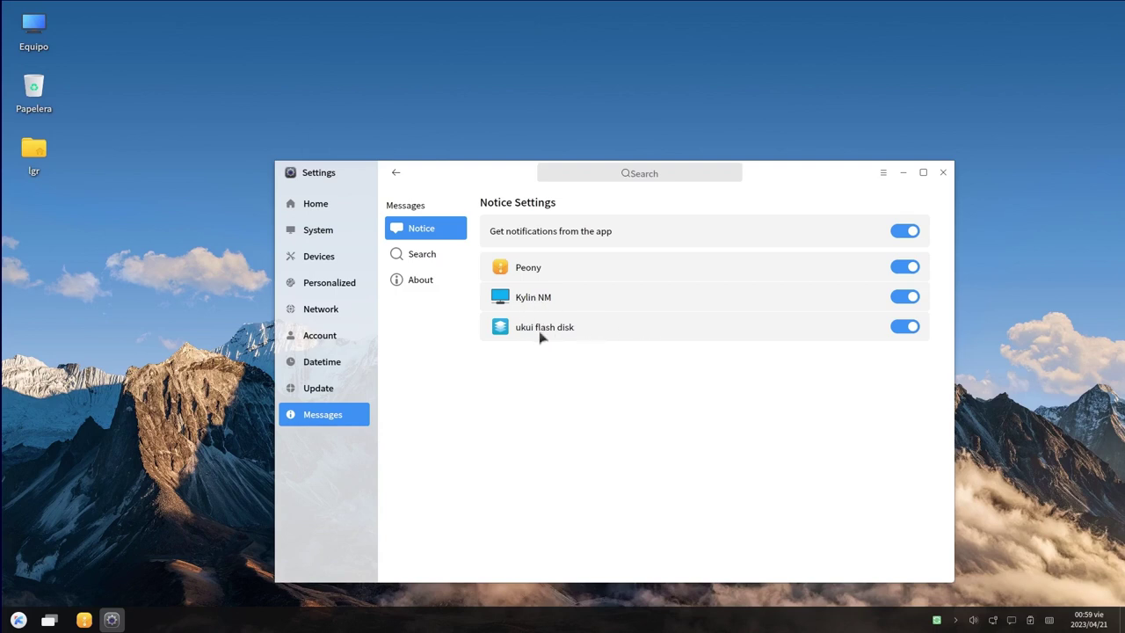
{"action": "left_click", "coordinate": [321, 361]}
{"action": "left_click", "coordinate": [18, 620]}
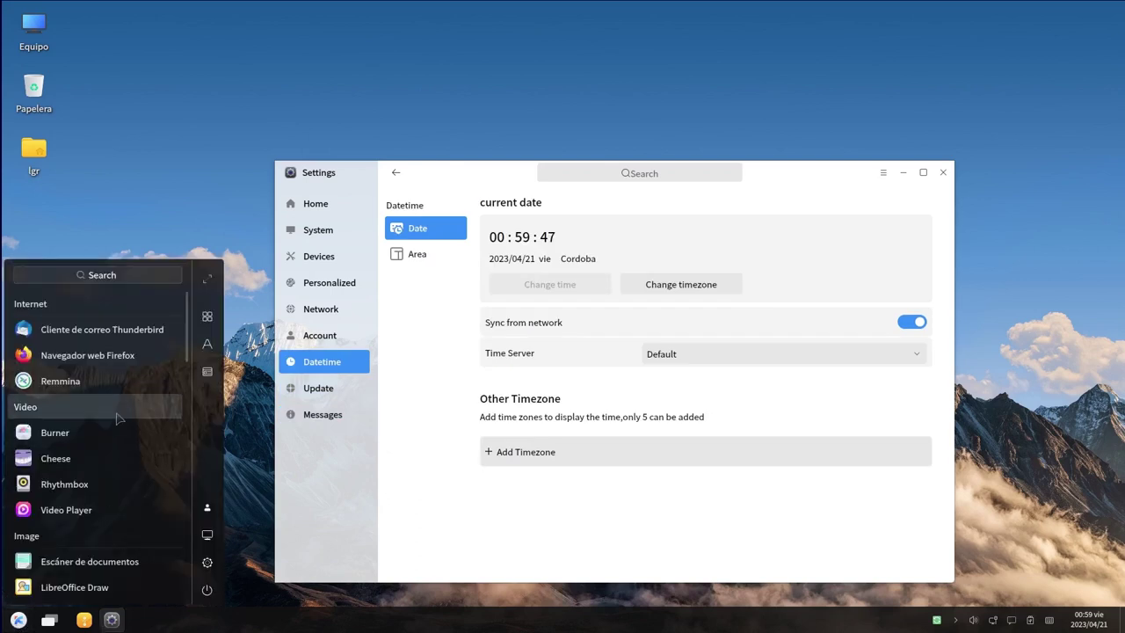
Search the launcher for 'kyl' and start Kylin Software Center
{"action": "left_click", "coordinate": [127, 276]}
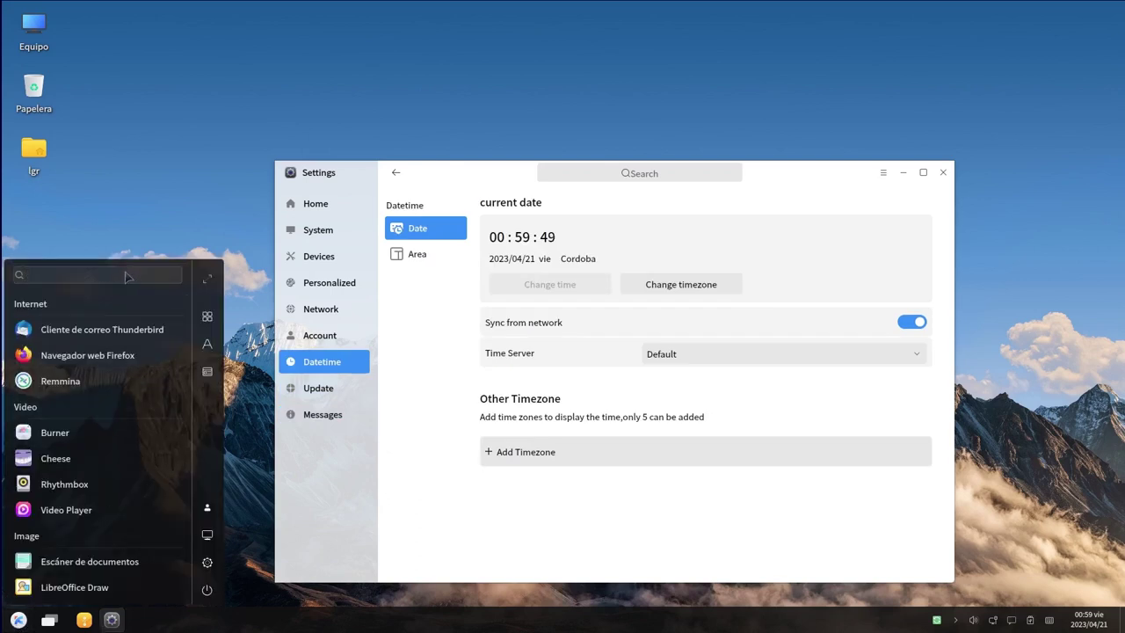
{"action": "type", "text": "kylin"}
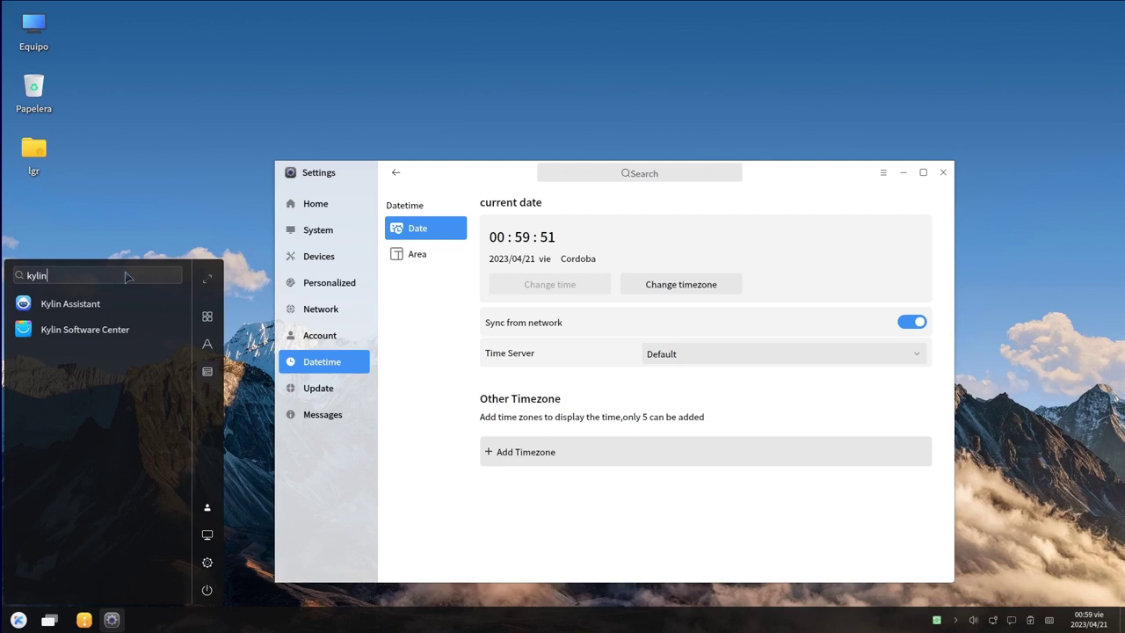
{"action": "left_click", "coordinate": [119, 330]}
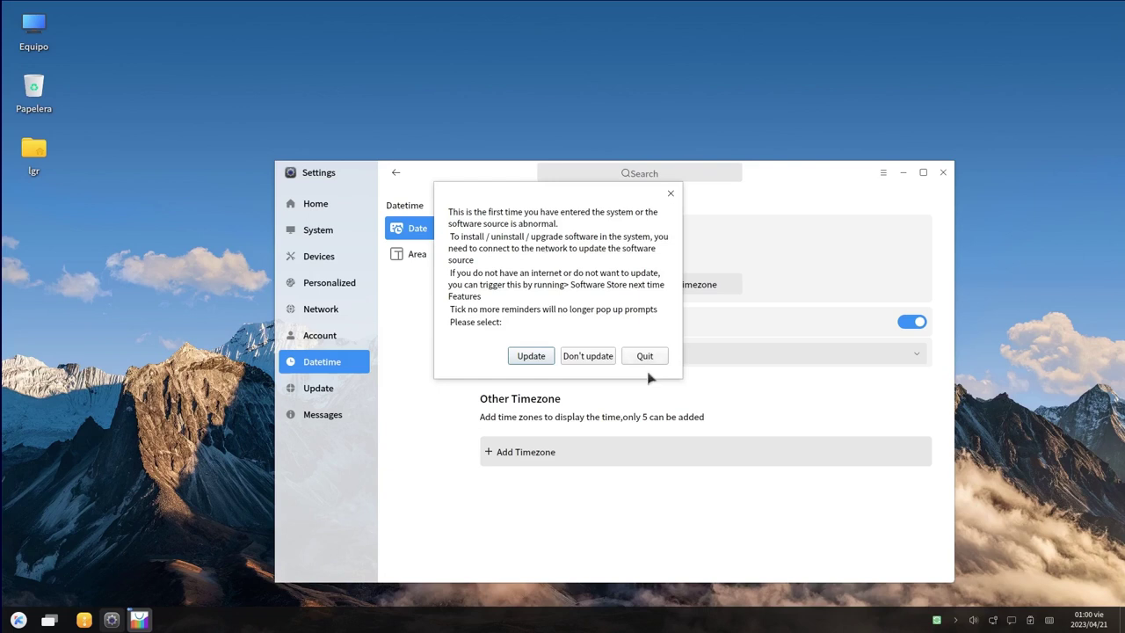
Authorize the software source update with the account password, then close the store
{"action": "left_click", "coordinate": [536, 362]}
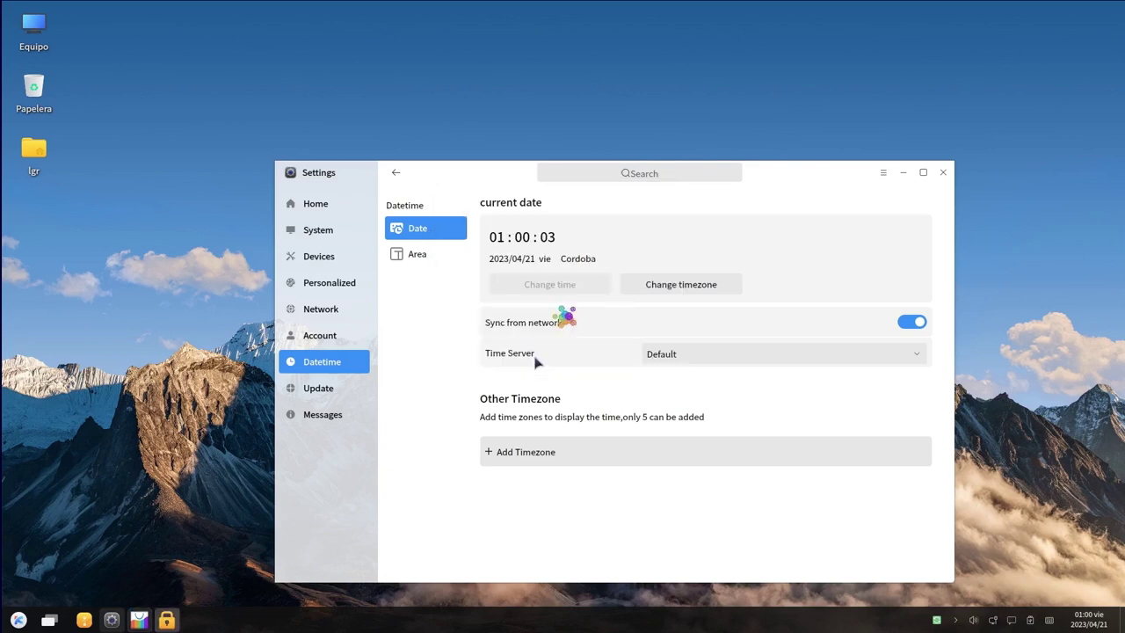
{"action": "type", "text": "1234"}
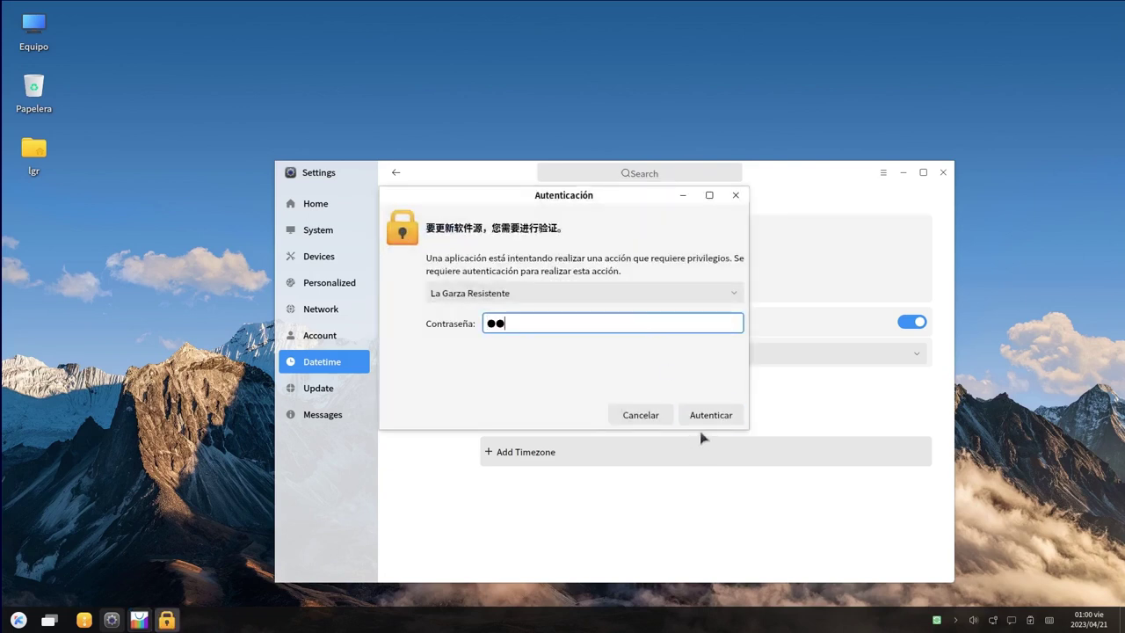
{"action": "left_click", "coordinate": [707, 415]}
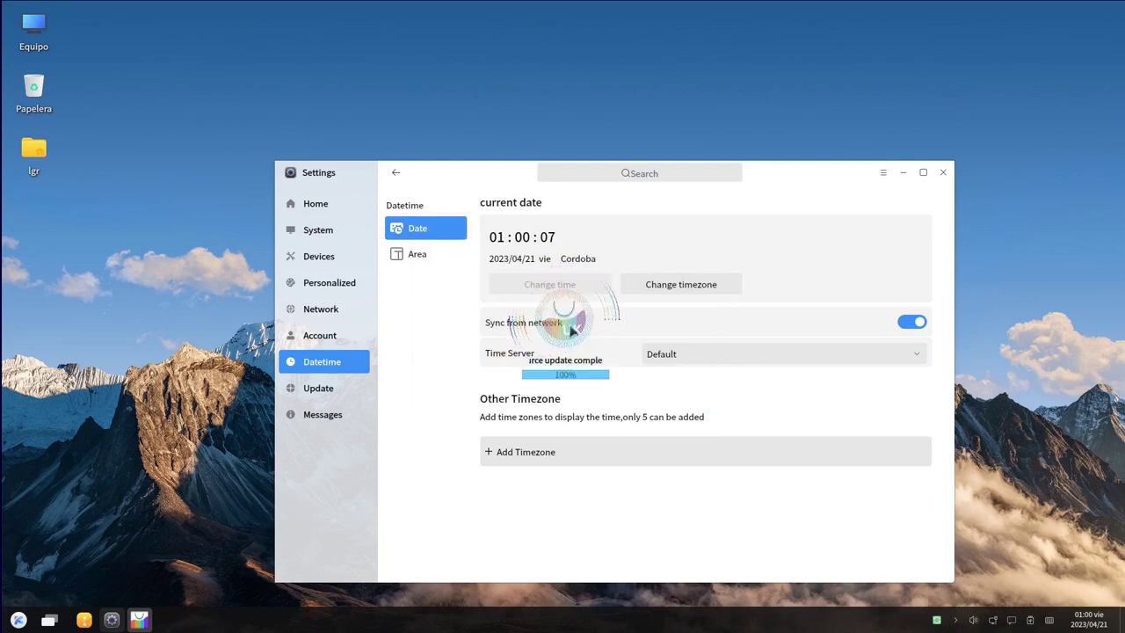
{"action": "left_click", "coordinate": [907, 174]}
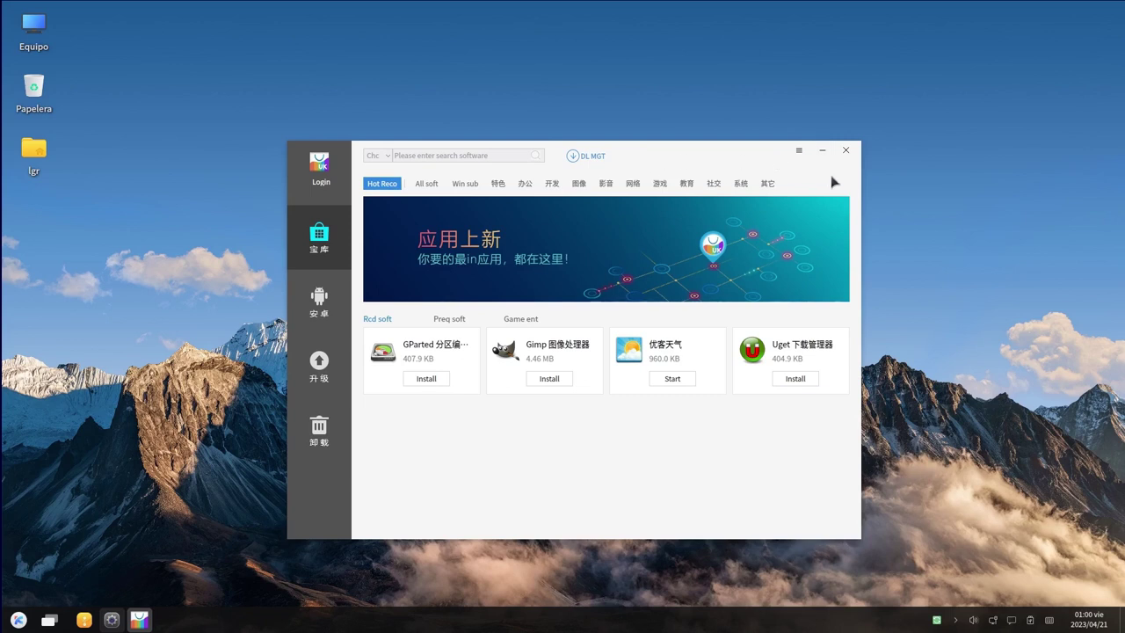
{"action": "left_click", "coordinate": [845, 151]}
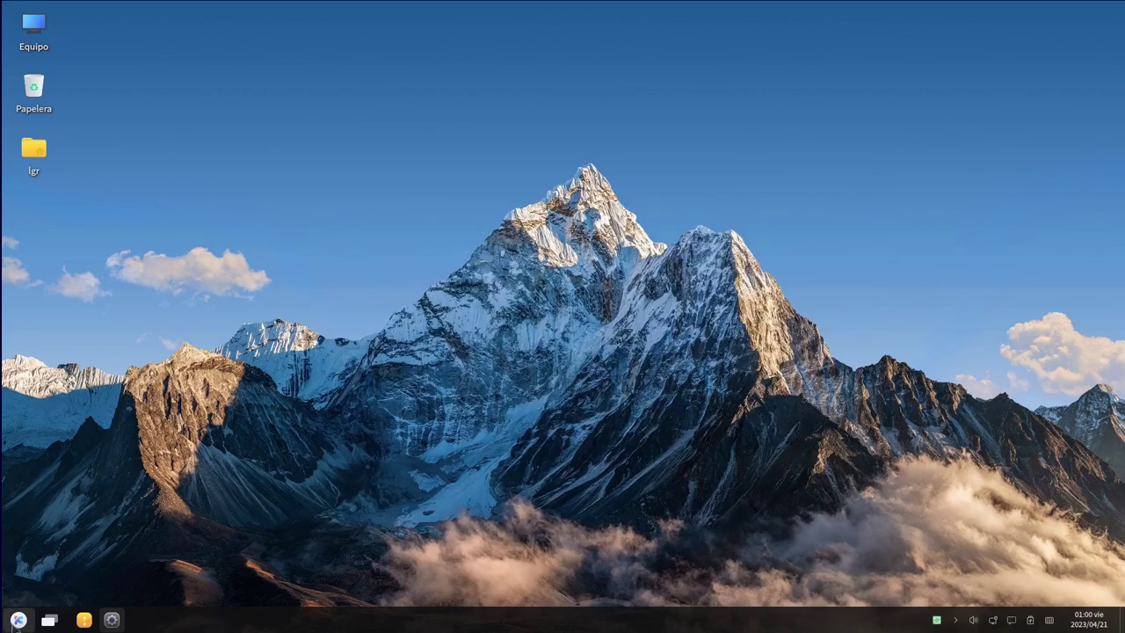
Search the start menu for 'ky' and launch Kylin Assistant
{"action": "left_click", "coordinate": [17, 620]}
{"action": "left_click", "coordinate": [178, 278]}
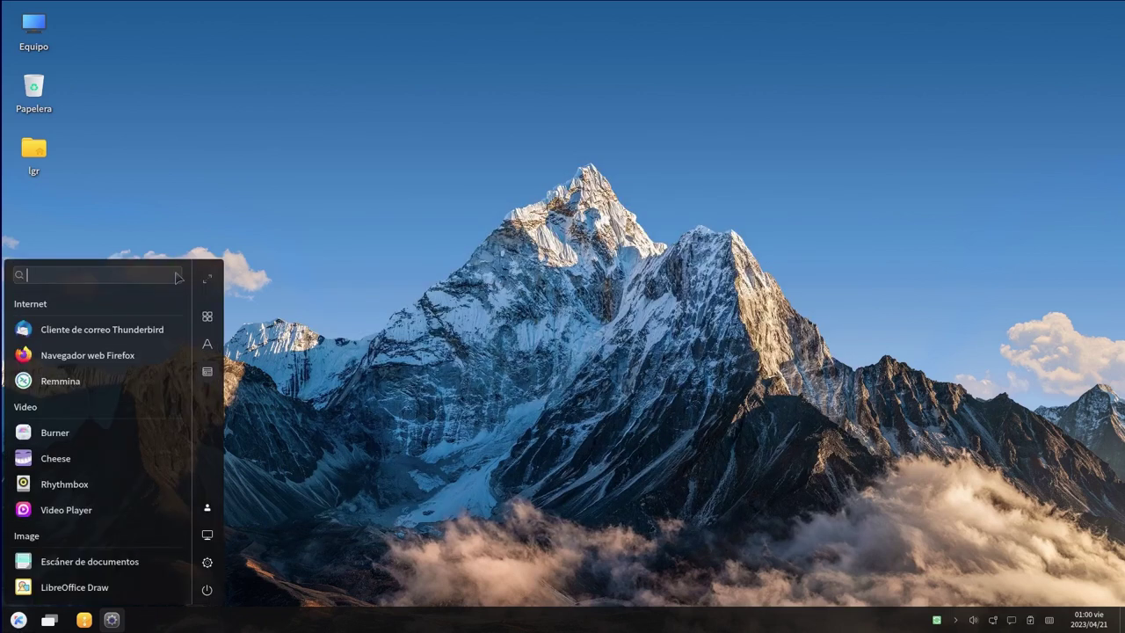
{"action": "type", "text": "kylin"}
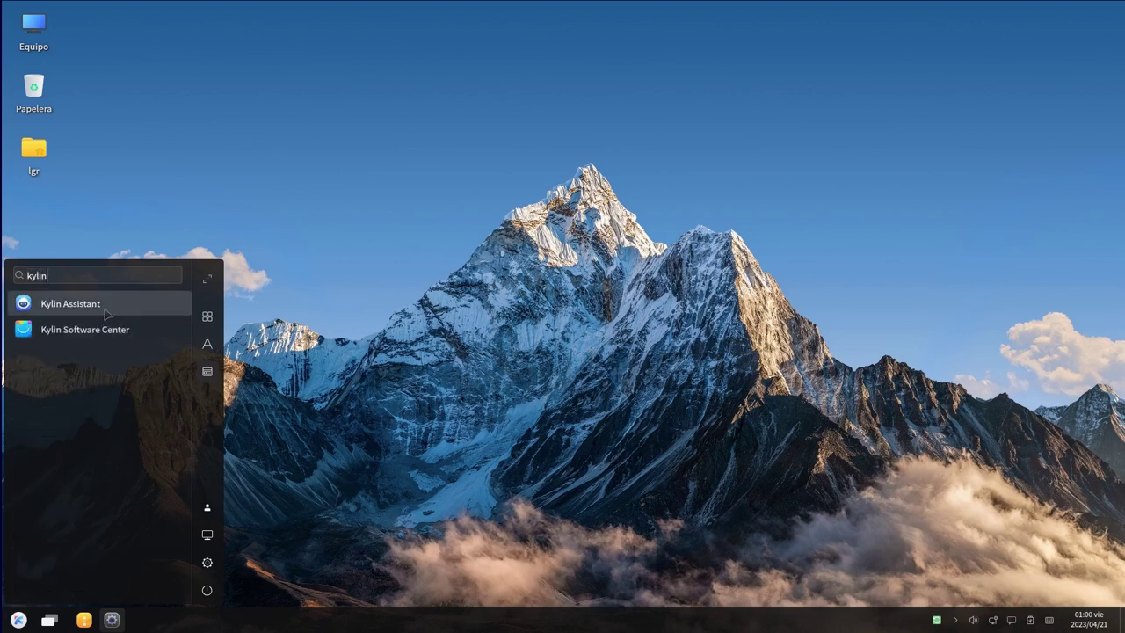
{"action": "left_click", "coordinate": [141, 306]}
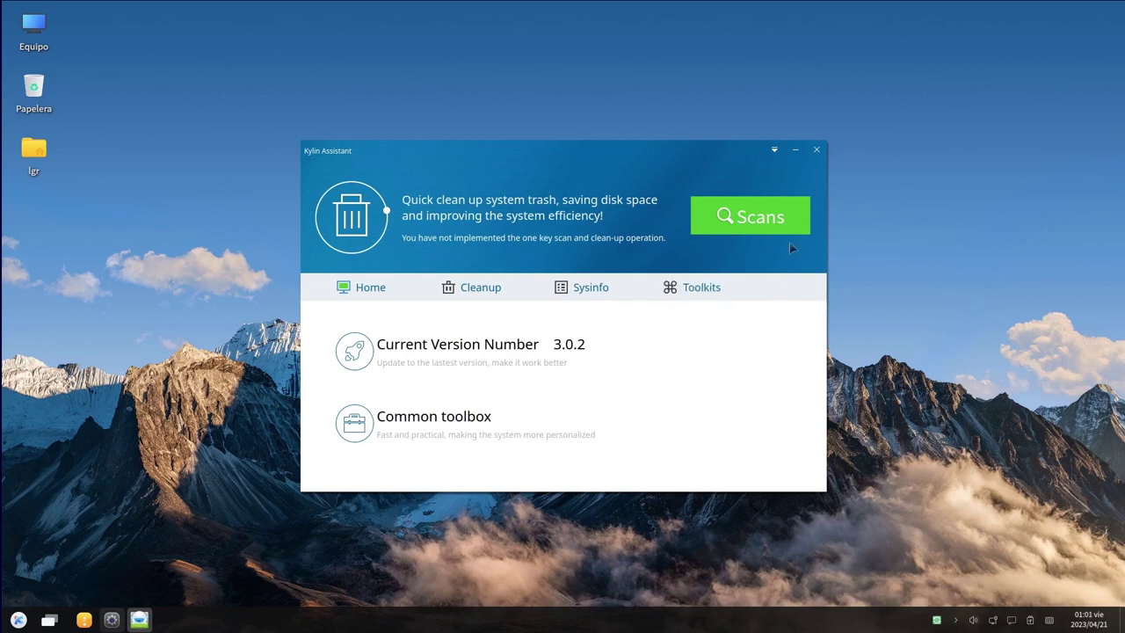
View the Sysinfo hardware details and the Audio device info, then close Kylin Assistant
{"action": "left_click", "coordinate": [581, 286]}
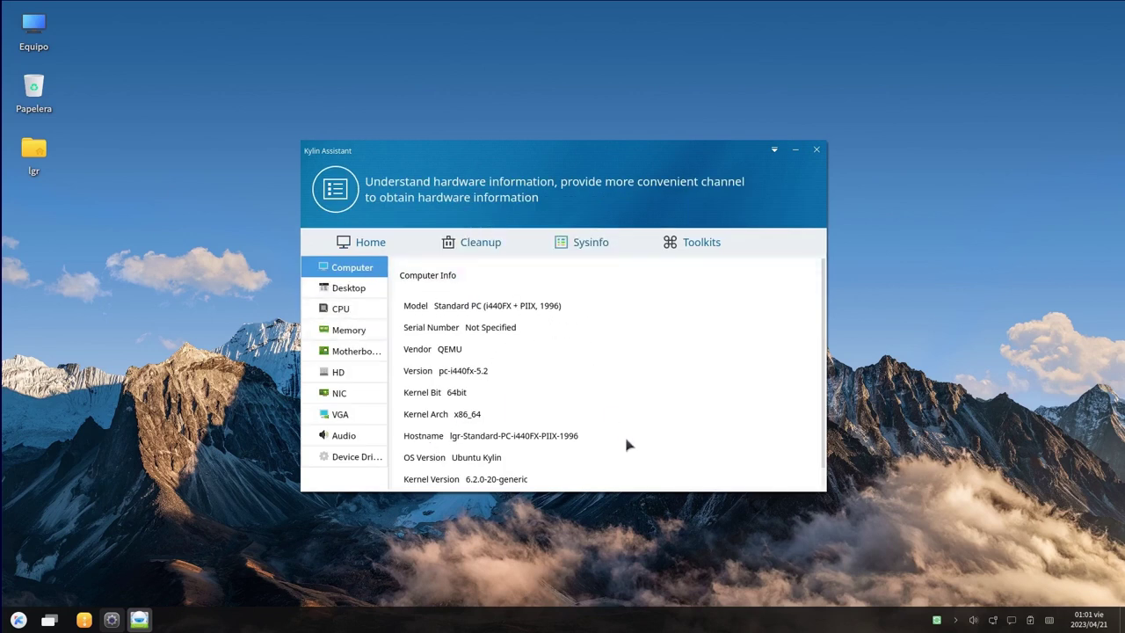
{"action": "left_click", "coordinate": [343, 435]}
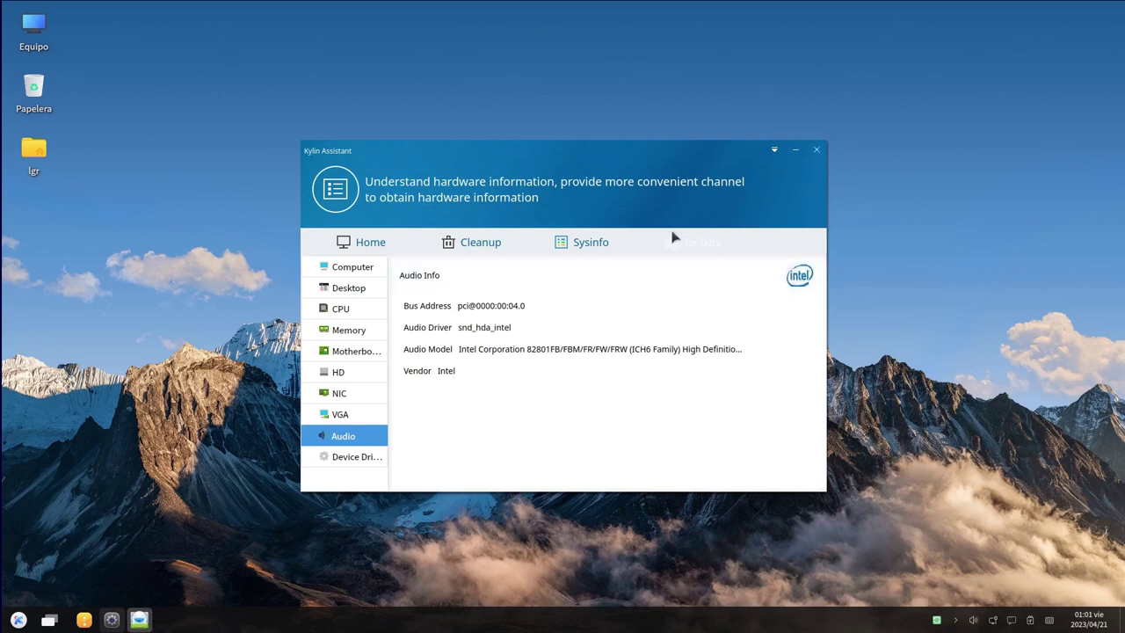
{"action": "left_click", "coordinate": [817, 152]}
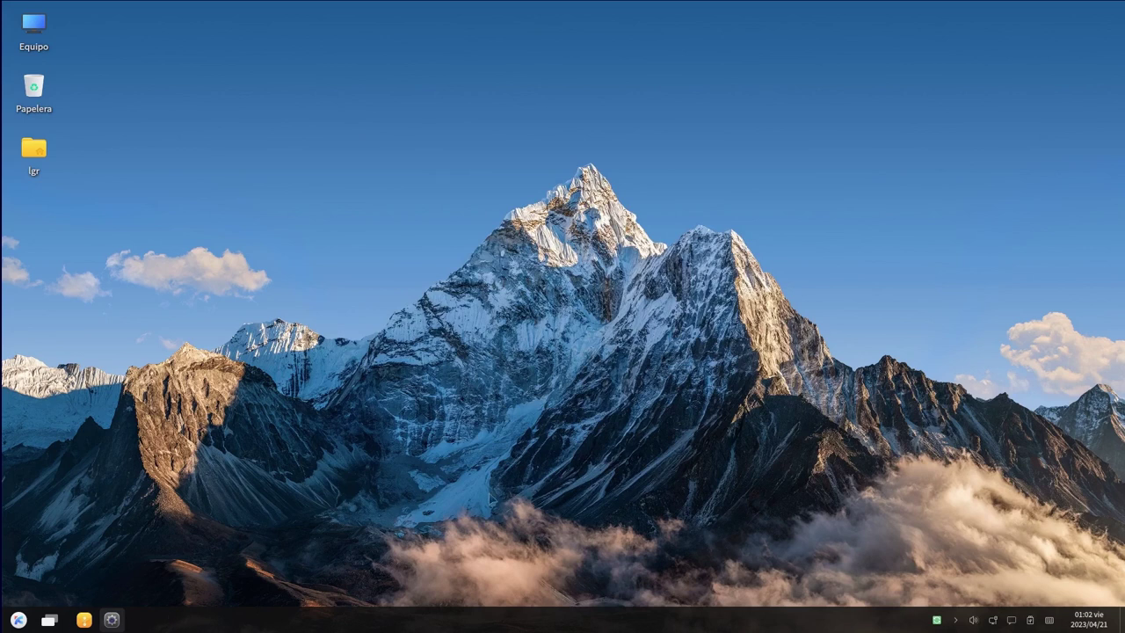
Restore Settings and bring up the desktop Background wallpaper choices
{"action": "left_click", "coordinate": [112, 621]}
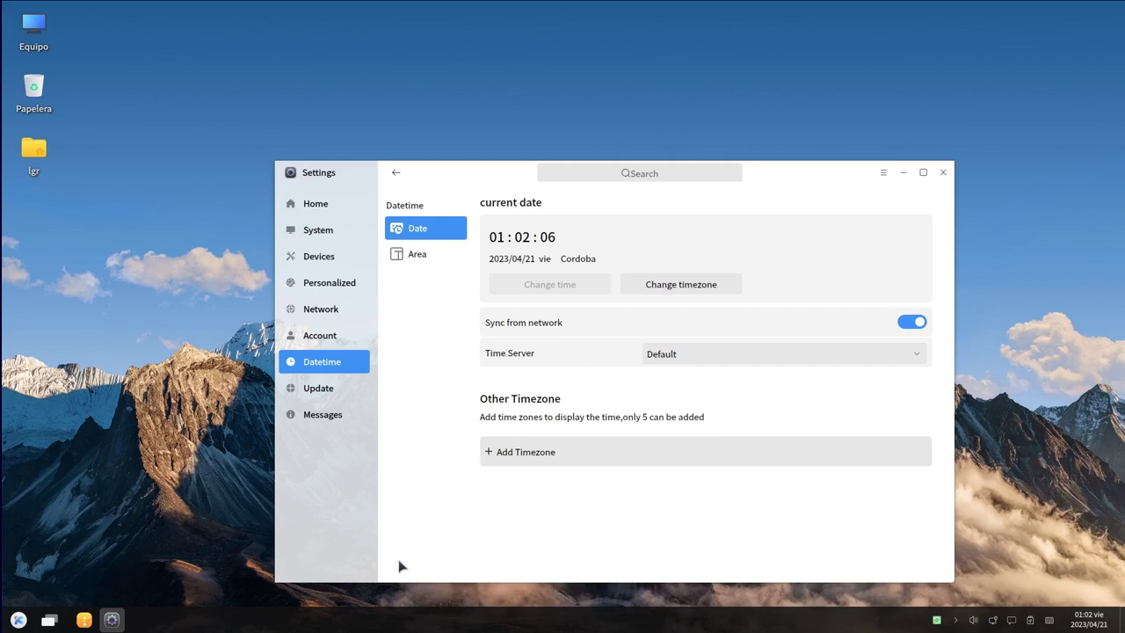
{"action": "left_click", "coordinate": [303, 309]}
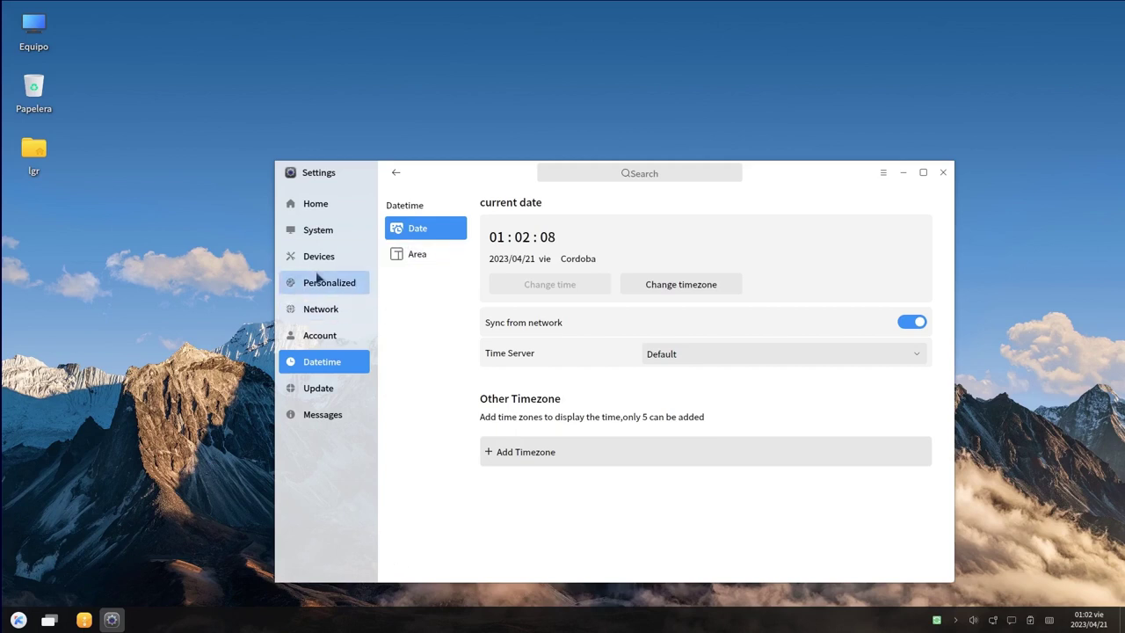
{"action": "left_click", "coordinate": [324, 232]}
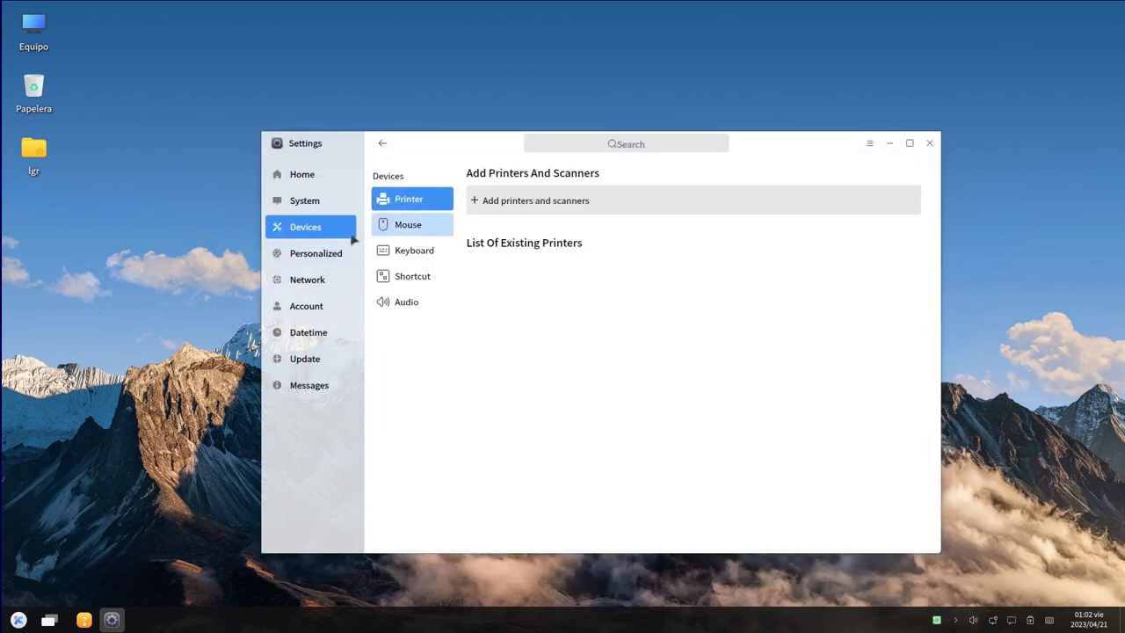
{"action": "left_click", "coordinate": [316, 255]}
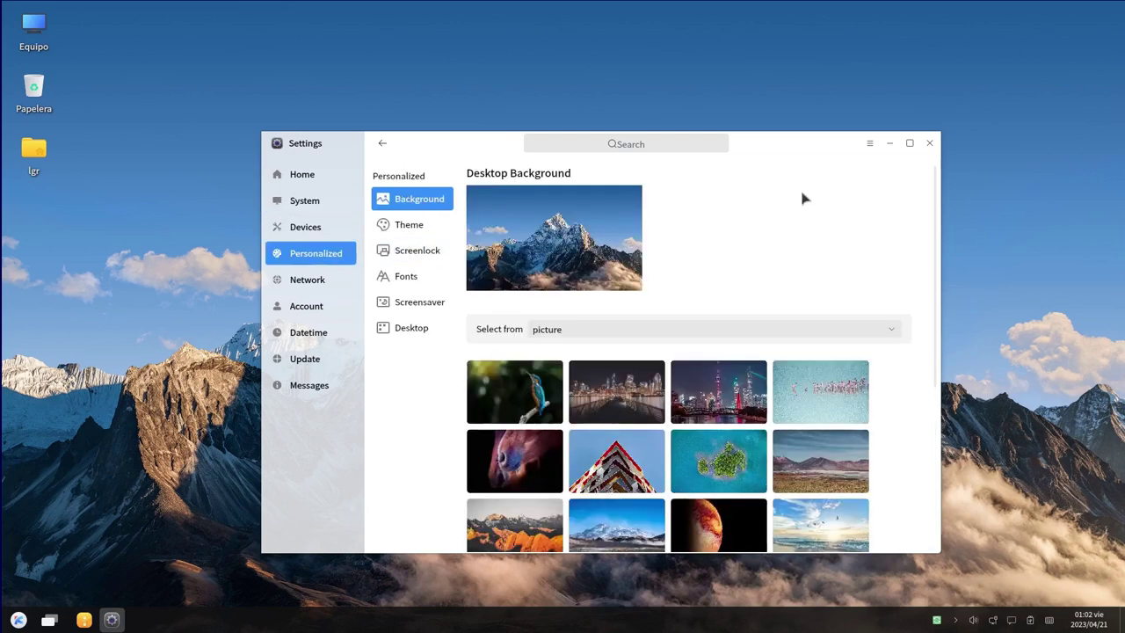
{"action": "left_click_drag", "start_coordinate": [780, 149], "coordinate": [541, 171]}
Try the kingfisher, night city, lit tower, flamingo, horse and orange mountain wallpapers
{"action": "left_click", "coordinate": [668, 363]}
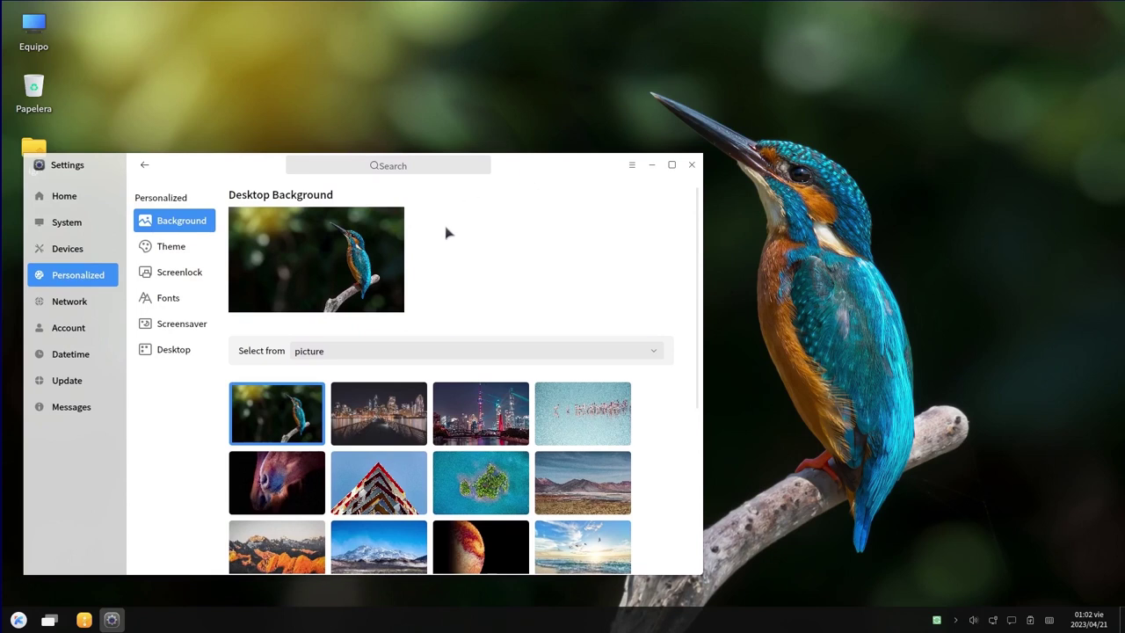
{"action": "left_click", "coordinate": [403, 430]}
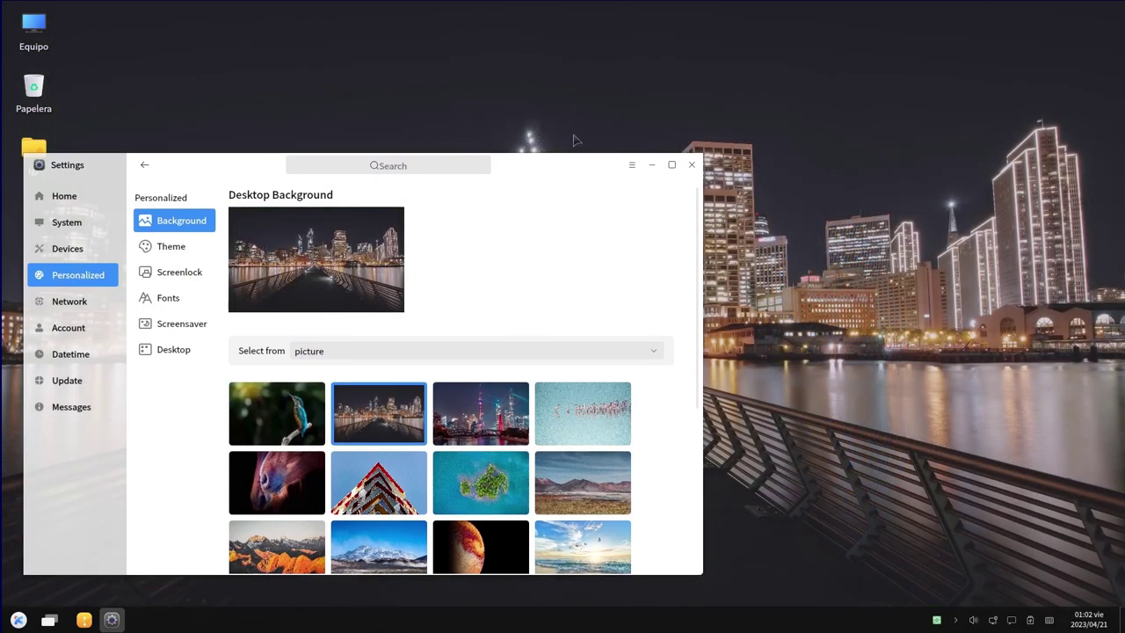
{"action": "left_click_drag", "start_coordinate": [573, 171], "coordinate": [948, 107]}
{"action": "left_click", "coordinate": [839, 395]}
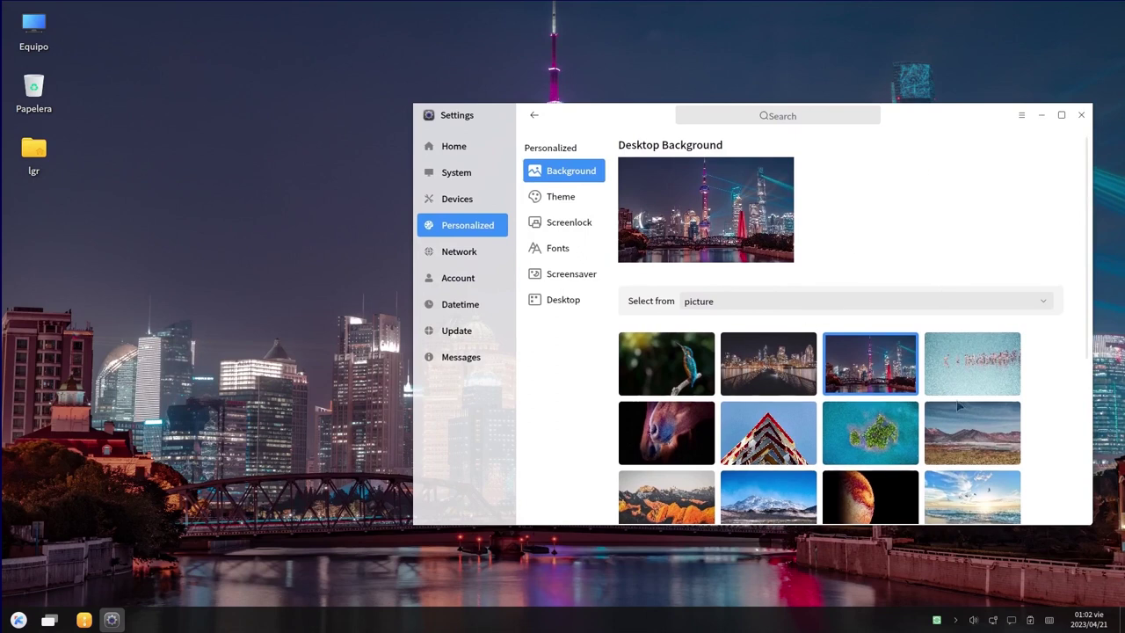
{"action": "left_click", "coordinate": [1017, 377]}
{"action": "left_click_drag", "start_coordinate": [894, 123], "coordinate": [934, 106]}
{"action": "left_click", "coordinate": [677, 422]}
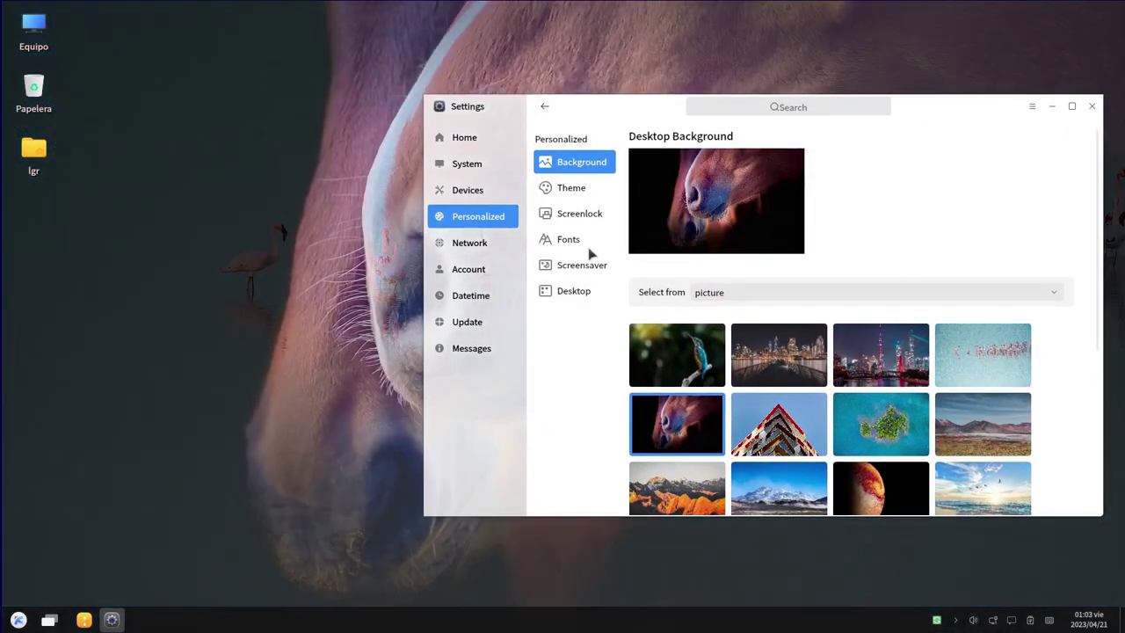
{"action": "left_click_drag", "start_coordinate": [603, 118], "coordinate": [603, 186]}
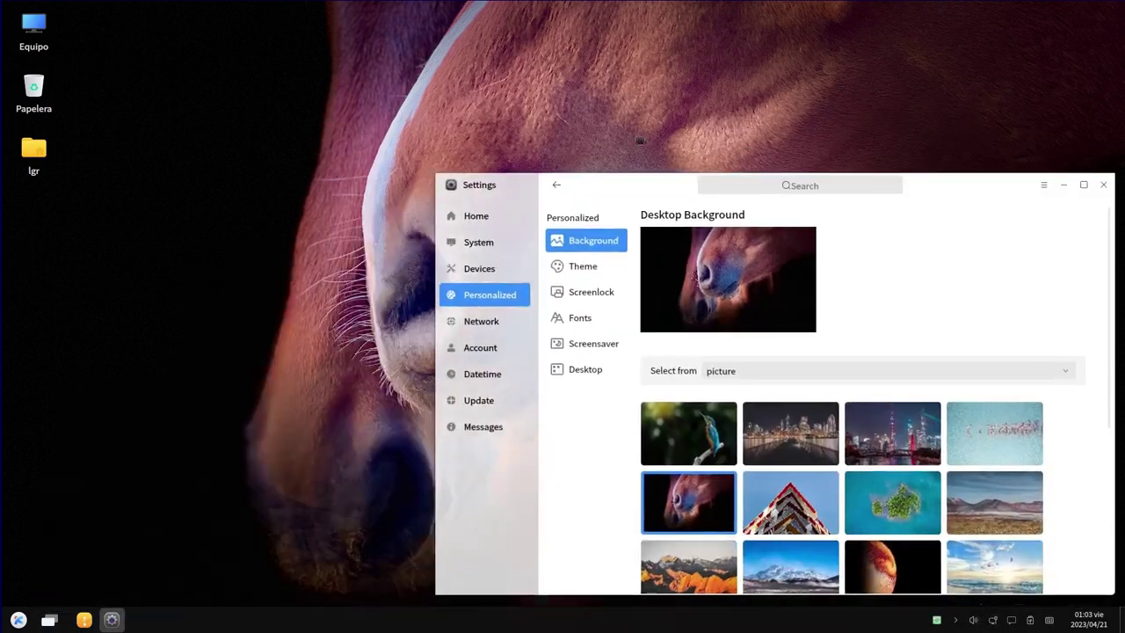
{"action": "left_click_drag", "start_coordinate": [640, 141], "coordinate": [618, 107]}
{"action": "scroll", "coordinate": [930, 448], "scroll_direction": "down", "scroll_amount": 1}
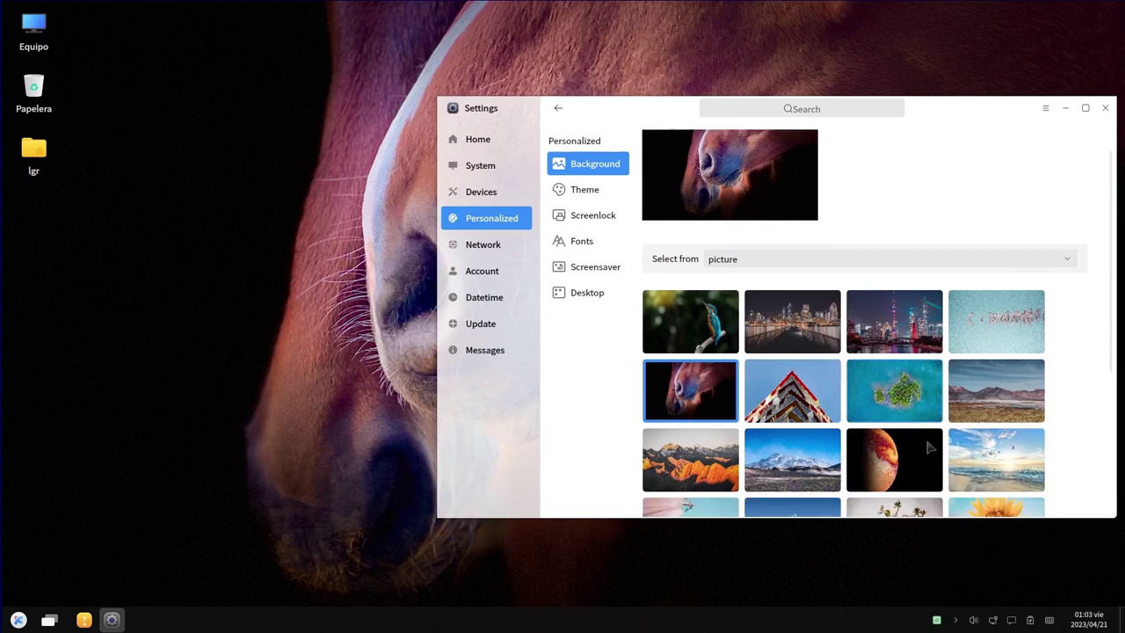
{"action": "scroll", "coordinate": [694, 457], "scroll_direction": "down", "scroll_amount": 4}
{"action": "left_click", "coordinate": [706, 312]}
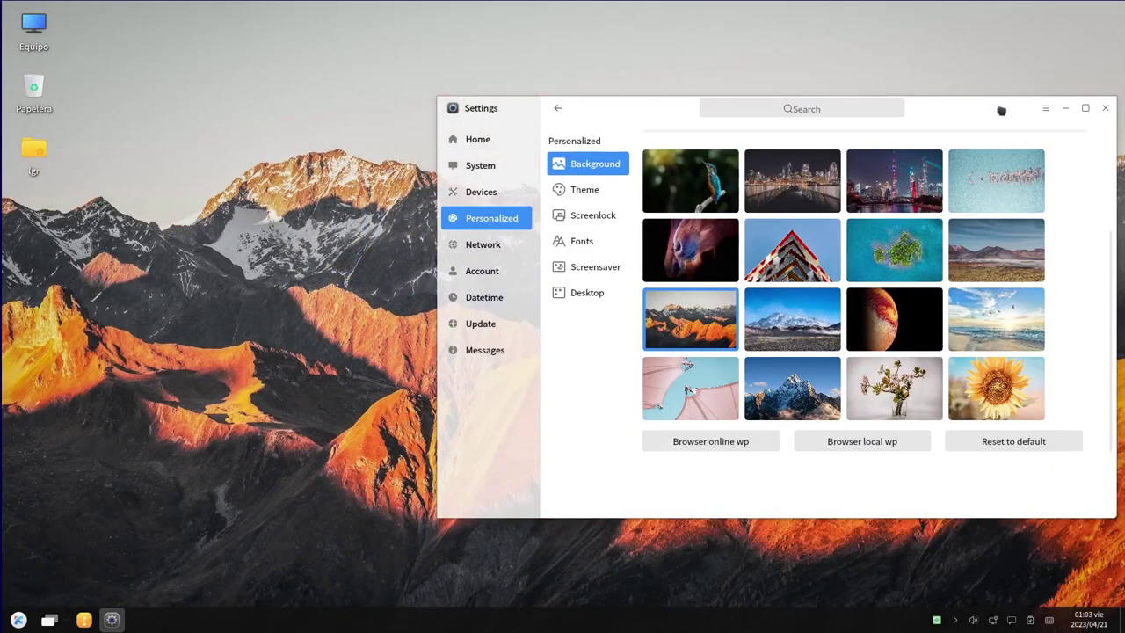
Try snowy mountain, sunflower and snowy peak wallpapers, settle on the desert landscape, then apply Dark theme
{"action": "left_click", "coordinate": [1066, 108]}
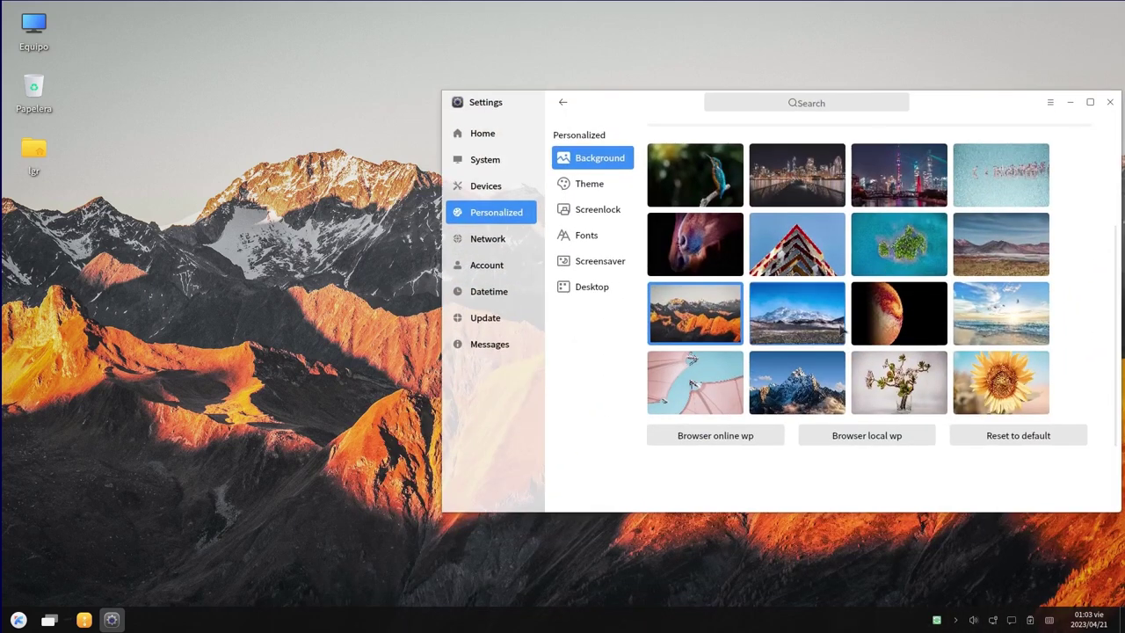
{"action": "left_click", "coordinate": [839, 330]}
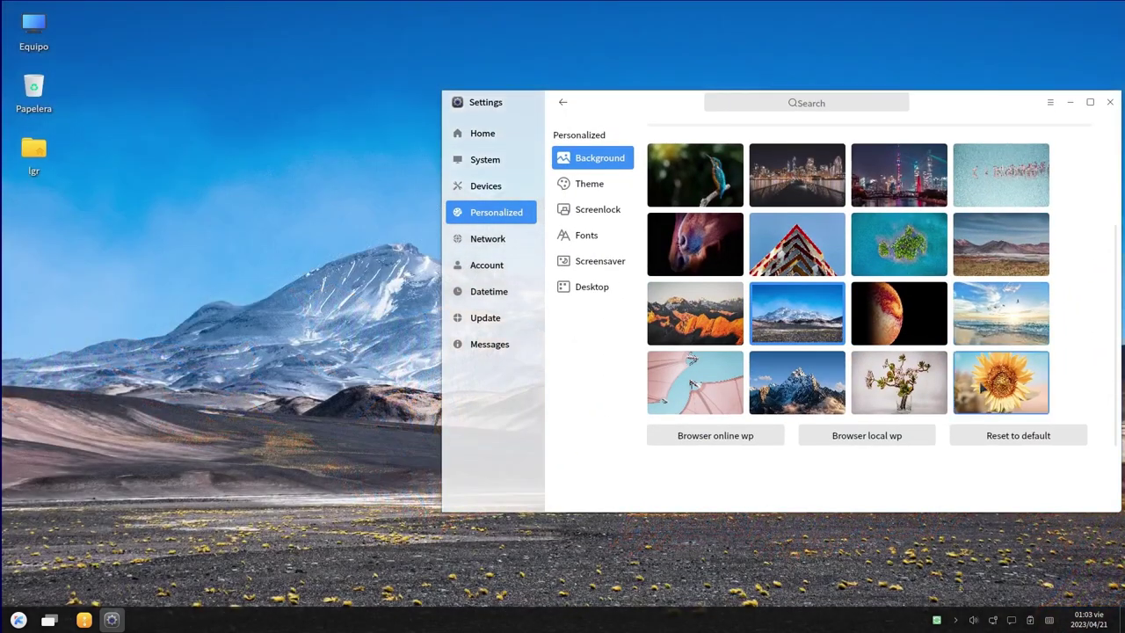
{"action": "left_click", "coordinate": [1000, 381]}
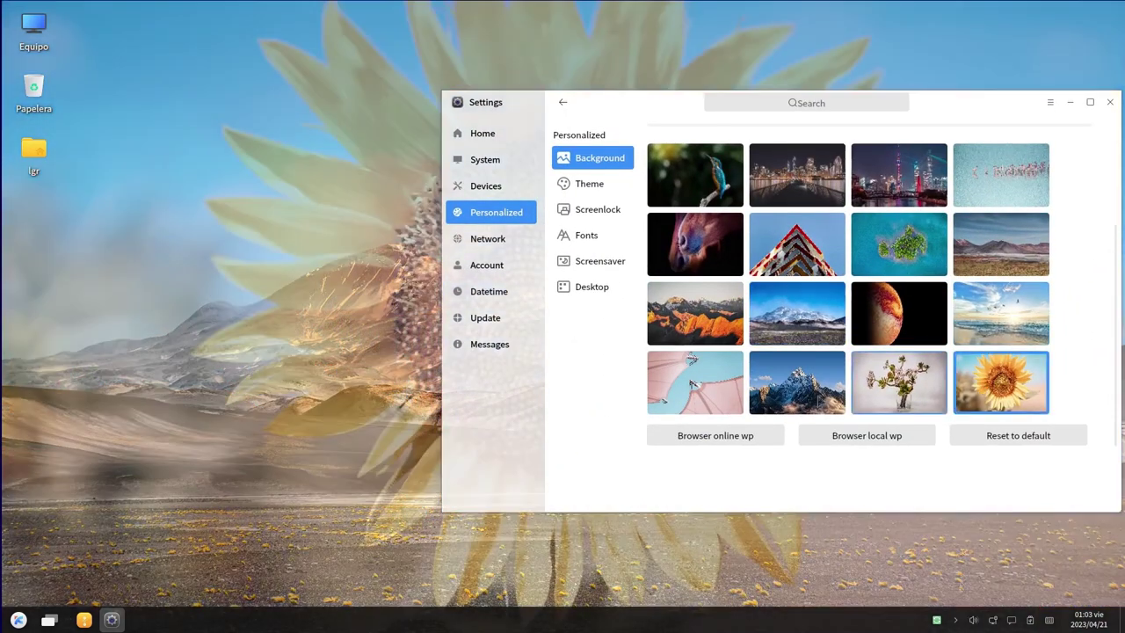
{"action": "scroll", "coordinate": [826, 290], "scroll_direction": "up", "scroll_amount": 1}
{"action": "left_click", "coordinate": [836, 458]}
{"action": "left_click", "coordinate": [1070, 102]}
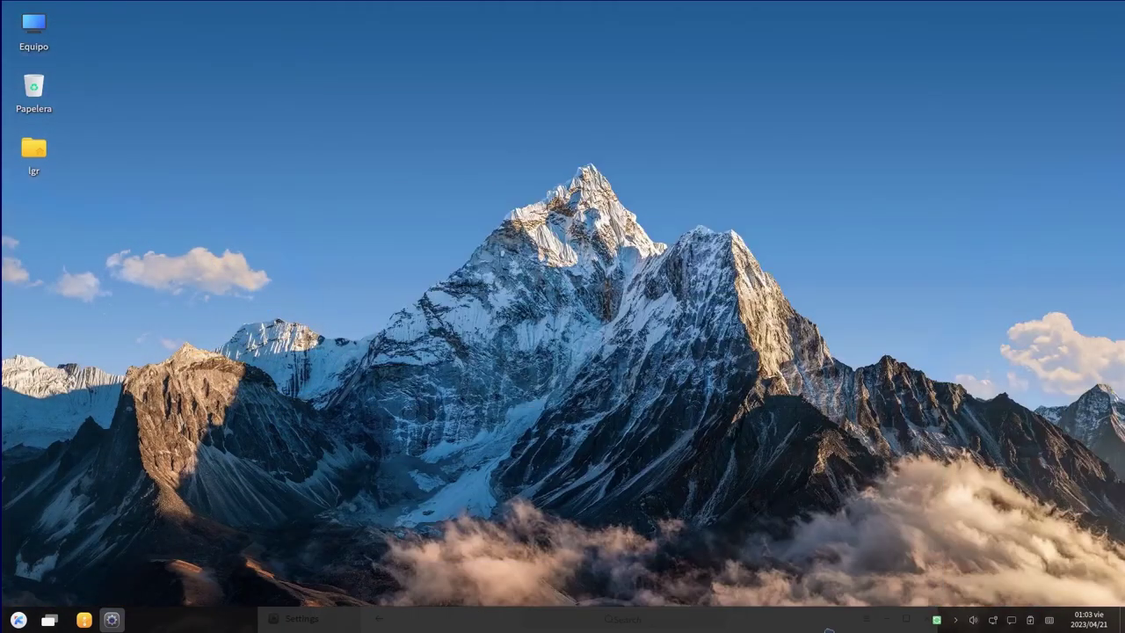
{"action": "left_click", "coordinate": [828, 629]}
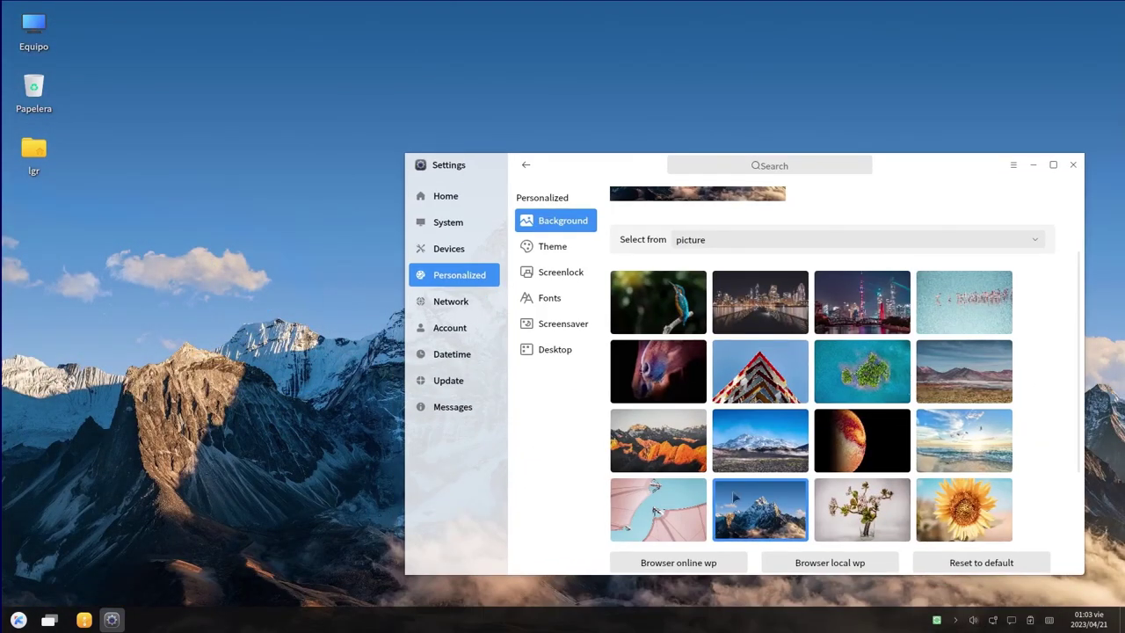
{"action": "left_click", "coordinate": [962, 351]}
{"action": "left_click_drag", "start_coordinate": [936, 183], "coordinate": [645, 159]}
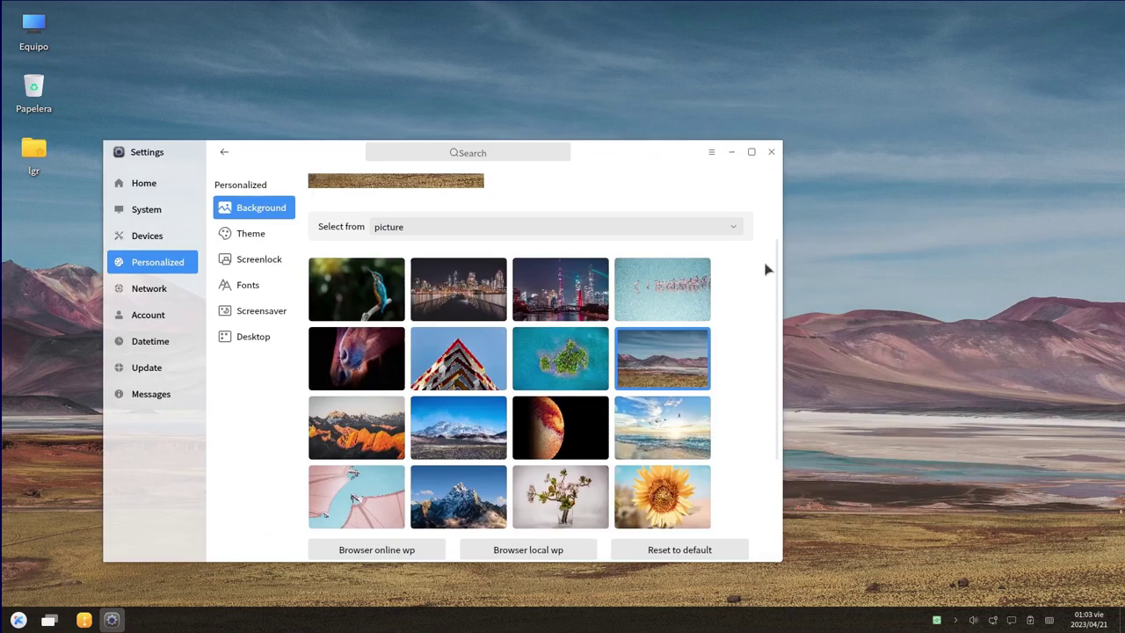
{"action": "left_click", "coordinate": [250, 234]}
{"action": "left_click_drag", "start_coordinate": [631, 156], "coordinate": [928, 143]}
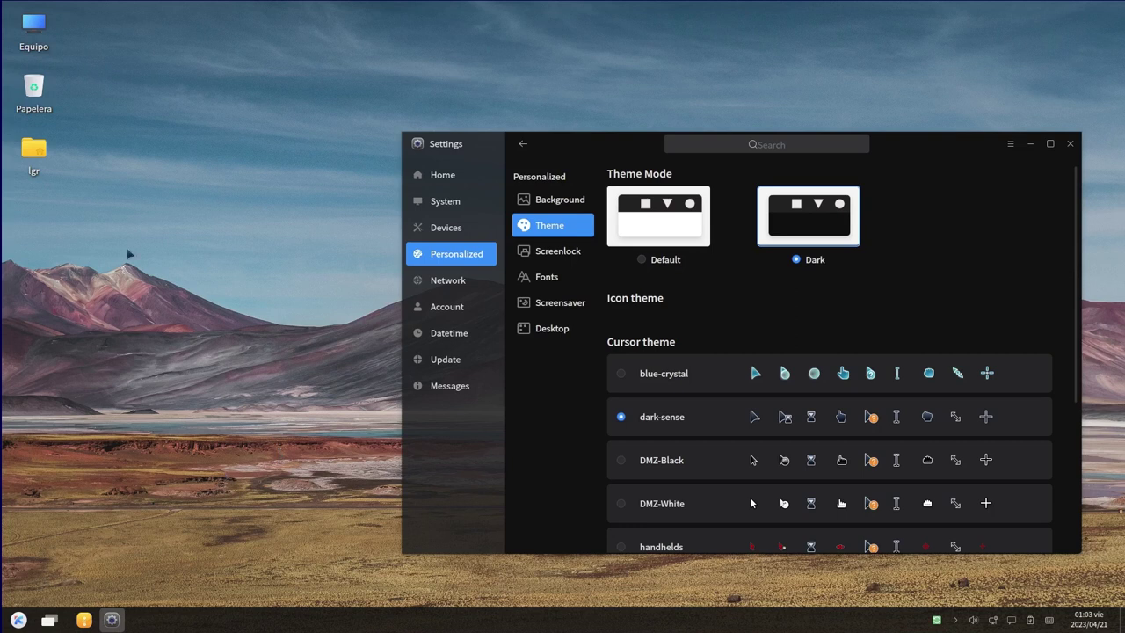
Open Equipo from the desktop, then lower the Theme Transparency slider to about a third
{"action": "double_click", "coordinate": [33, 31]}
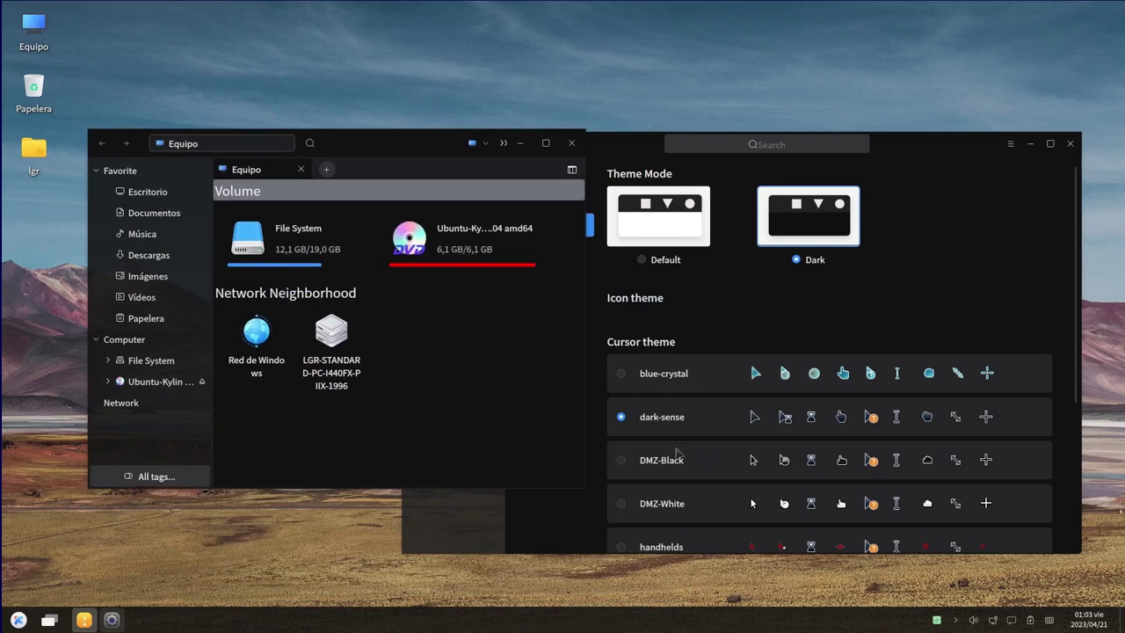
{"action": "left_click", "coordinate": [675, 436]}
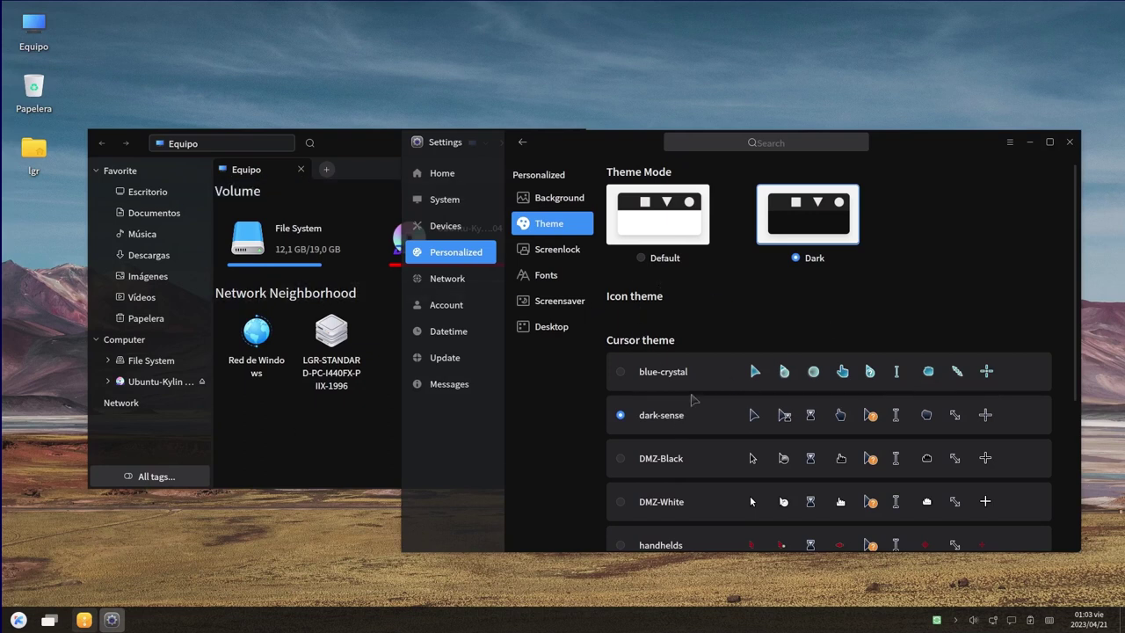
{"action": "scroll", "coordinate": [668, 444], "scroll_direction": "down", "scroll_amount": 5}
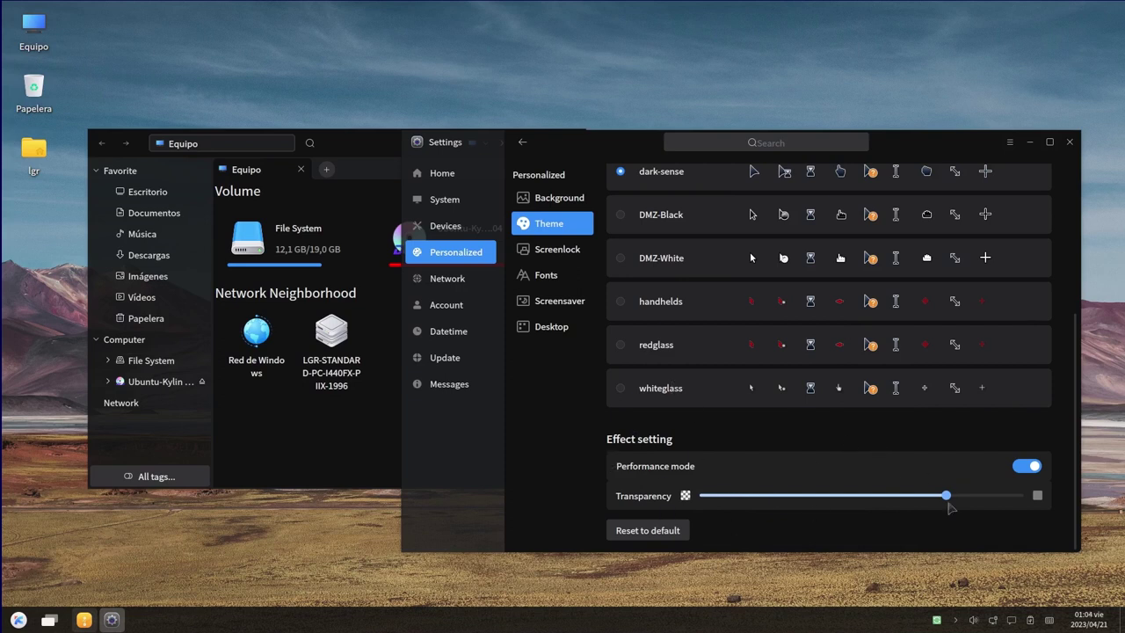
{"action": "left_click_drag", "start_coordinate": [947, 497], "coordinate": [817, 506]}
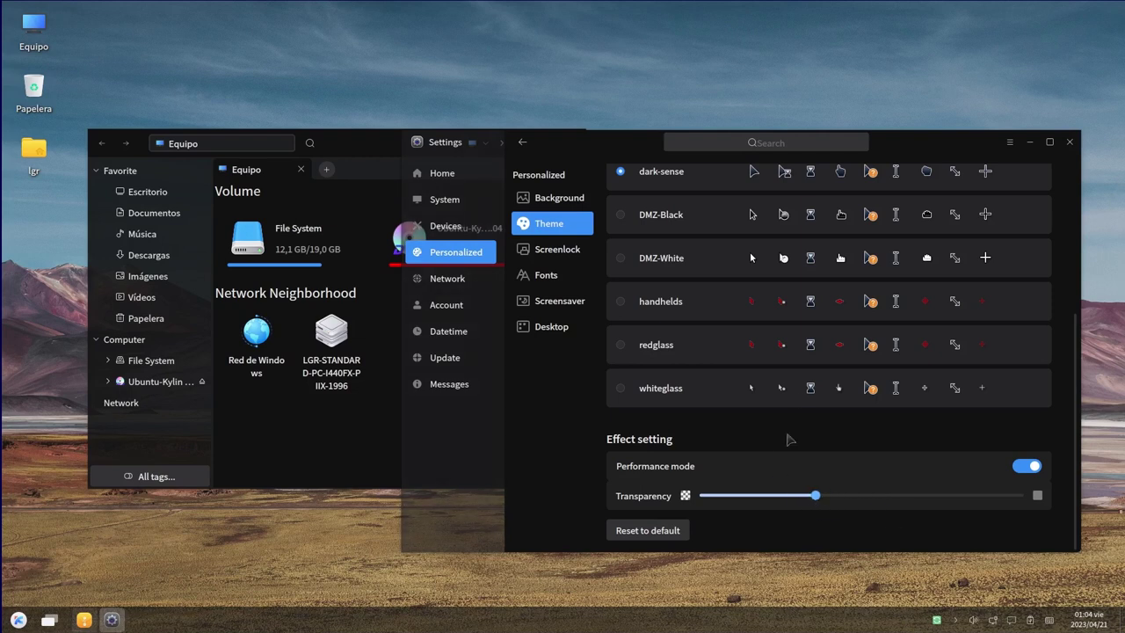
{"action": "scroll", "coordinate": [790, 440], "scroll_direction": "up", "scroll_amount": 5}
Browse the Screenlock, Fonts and Screensaver pages, then go to Desktop icon settings
{"action": "left_click", "coordinate": [550, 250]}
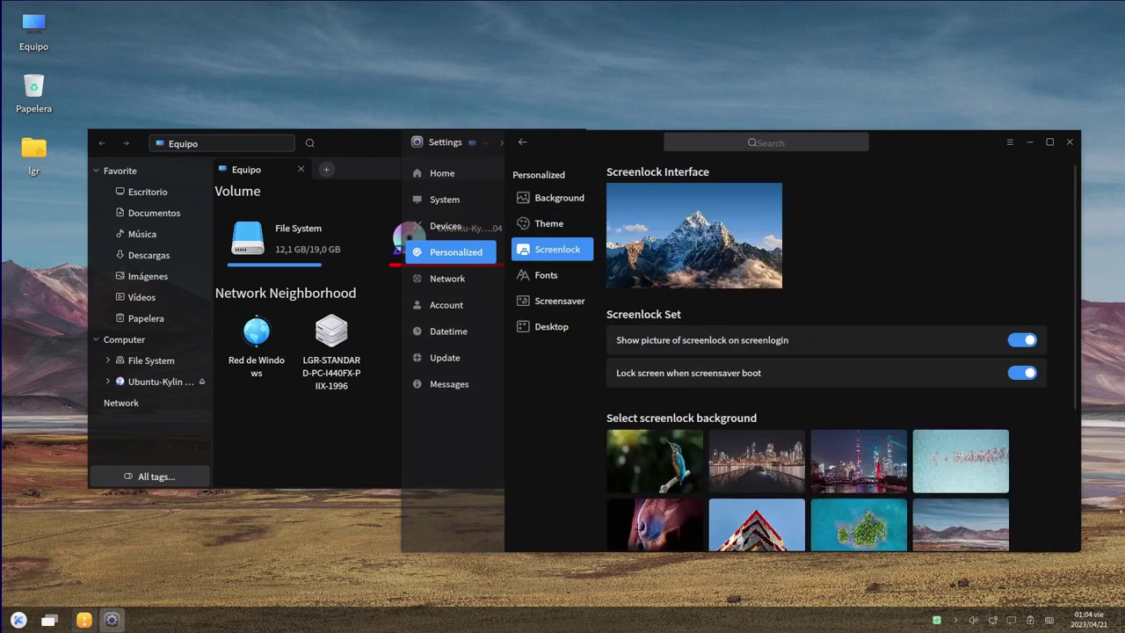
{"action": "scroll", "coordinate": [894, 320], "scroll_direction": "down", "scroll_amount": 2}
{"action": "scroll", "coordinate": [603, 263], "scroll_direction": "up", "scroll_amount": 2}
{"action": "left_click", "coordinate": [550, 275]}
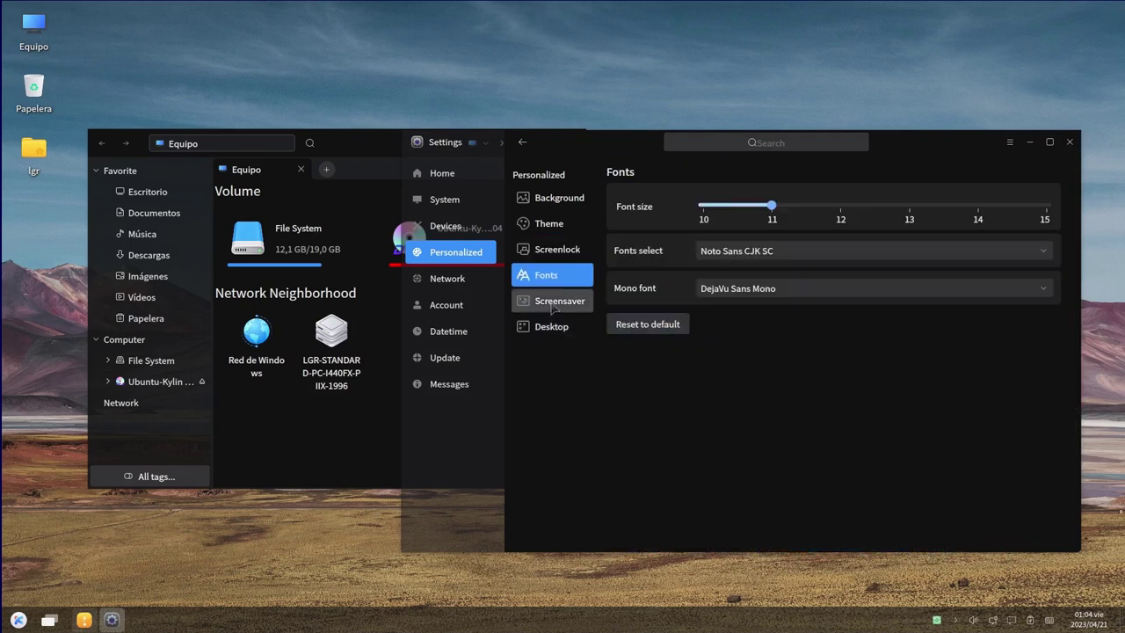
{"action": "left_click", "coordinate": [552, 251]}
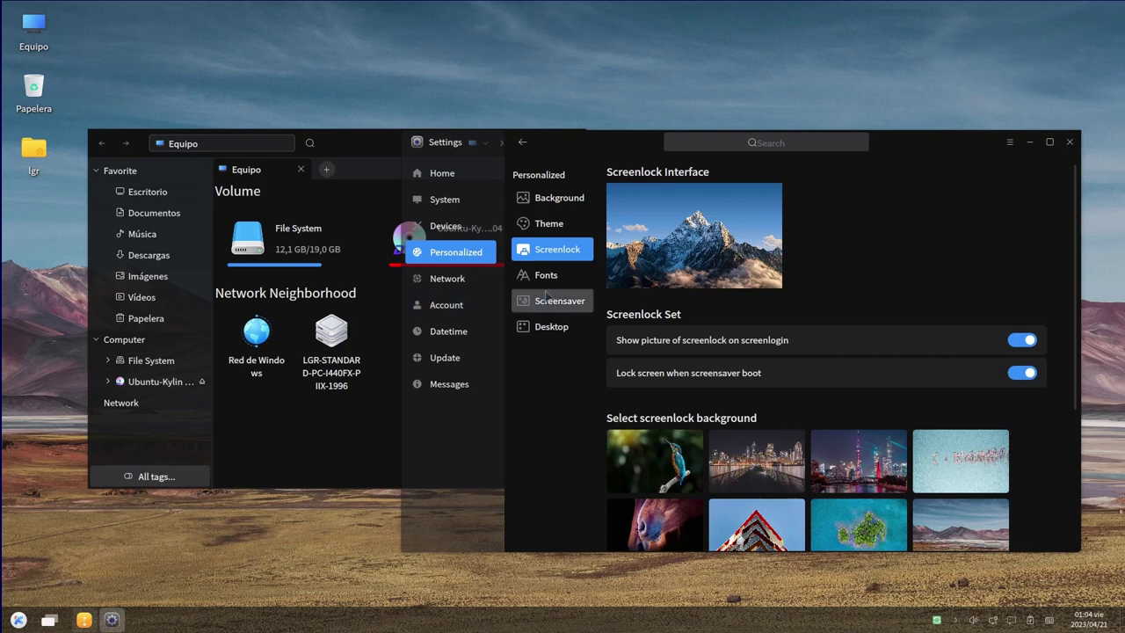
{"action": "left_click", "coordinate": [554, 301]}
{"action": "left_click", "coordinate": [550, 327]}
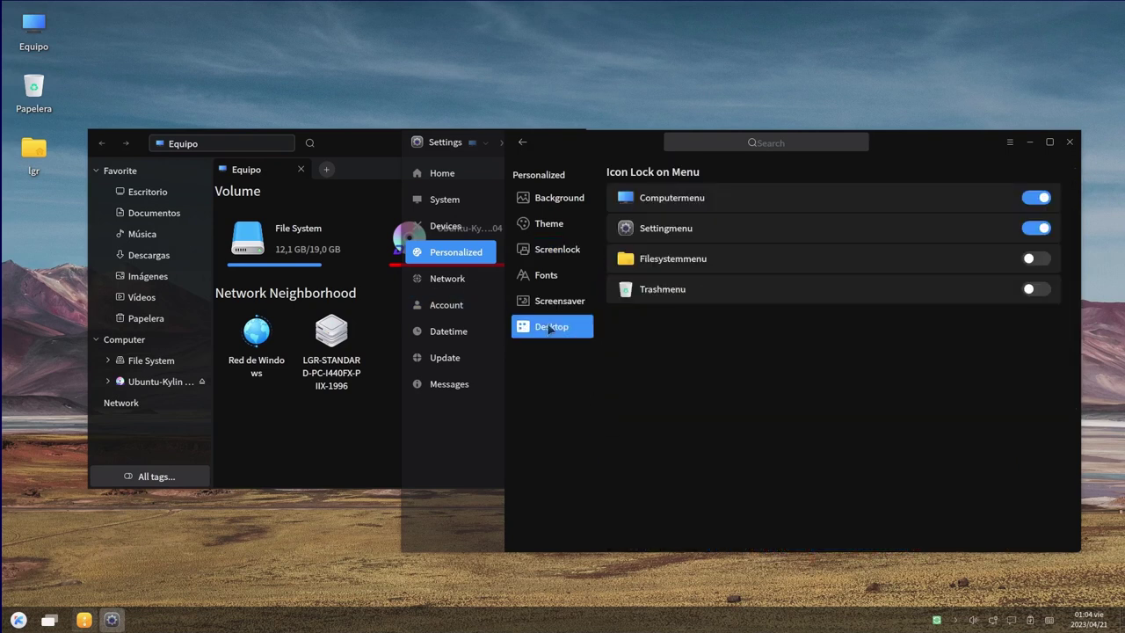
Turn off the Computermenu and Settingmenu icon locks, then close Settings and the file manager
{"action": "left_click", "coordinate": [1037, 198]}
{"action": "left_click", "coordinate": [1043, 228]}
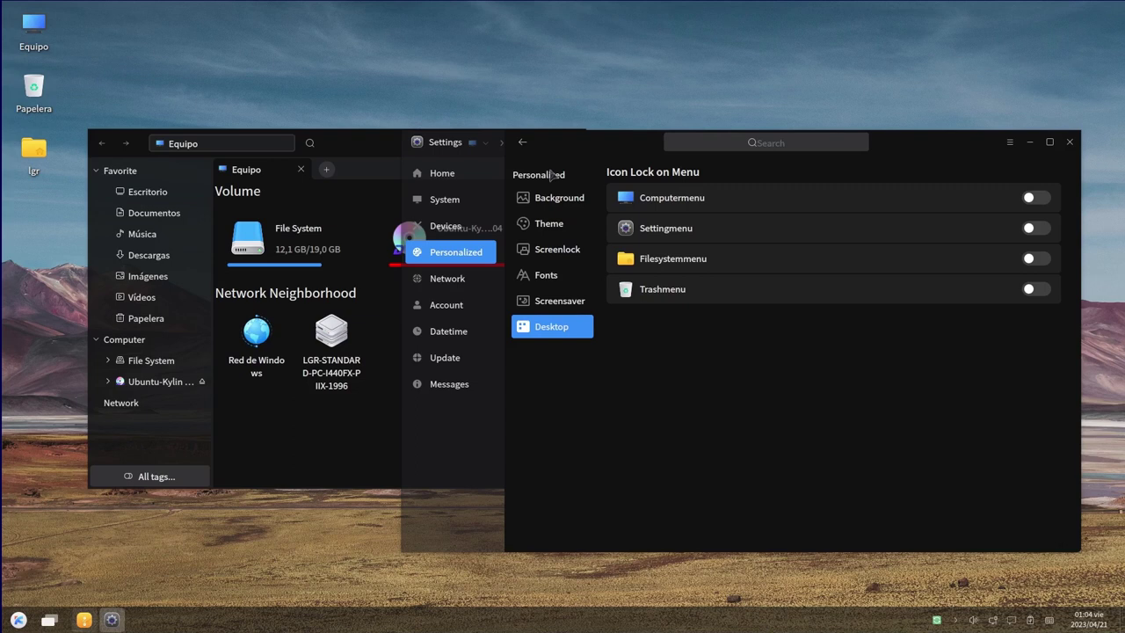
{"action": "left_click", "coordinate": [554, 300]}
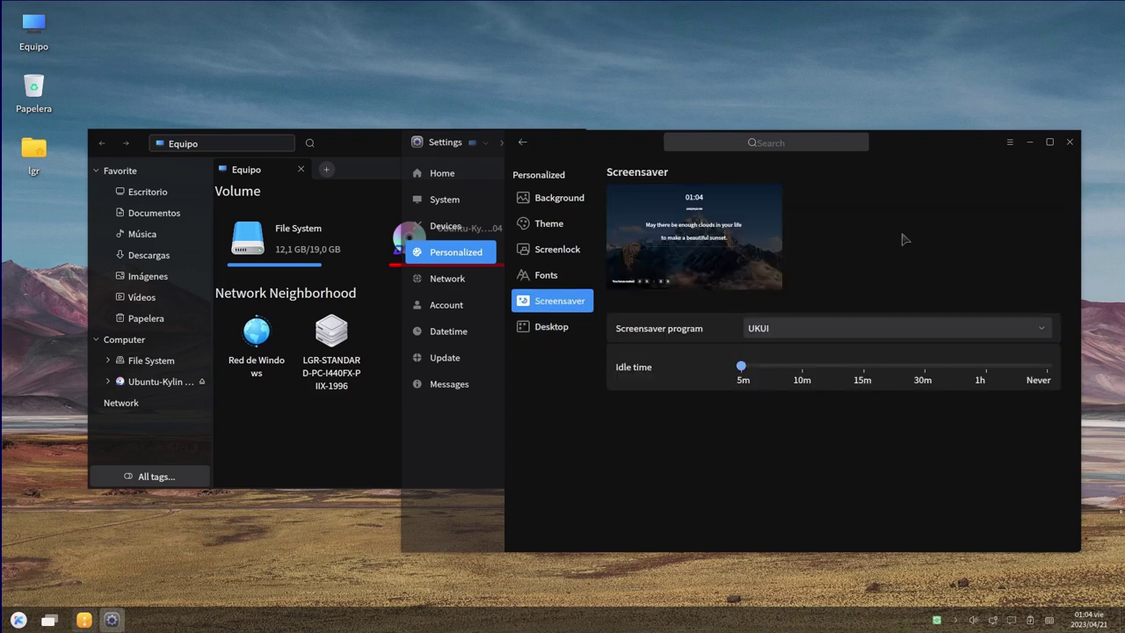
{"action": "left_click", "coordinate": [1070, 142]}
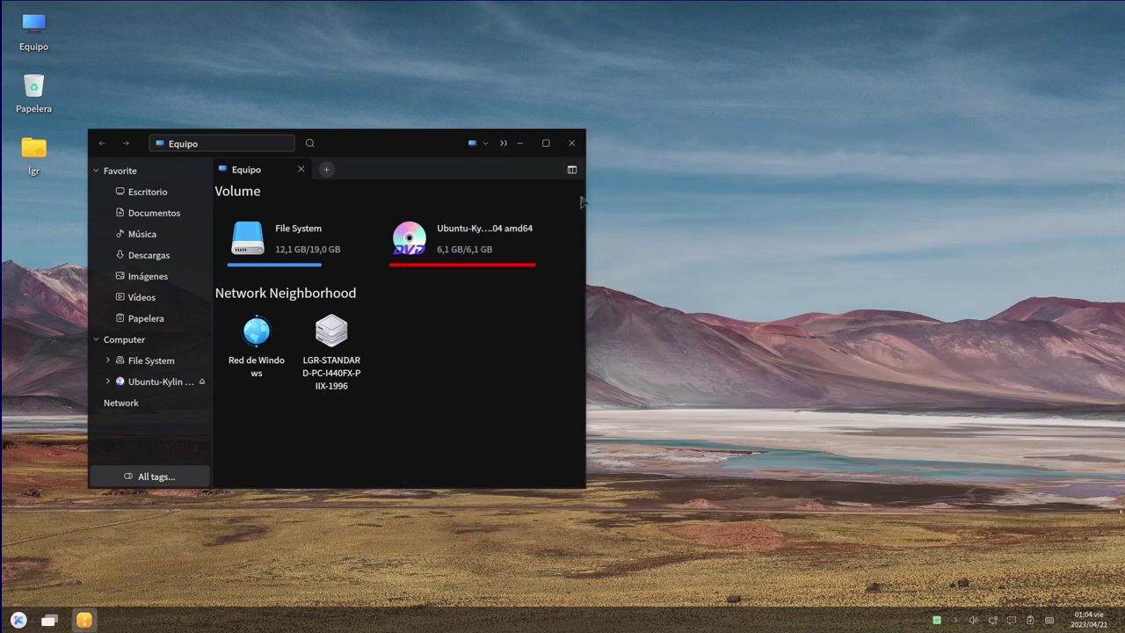
{"action": "left_click", "coordinate": [572, 144]}
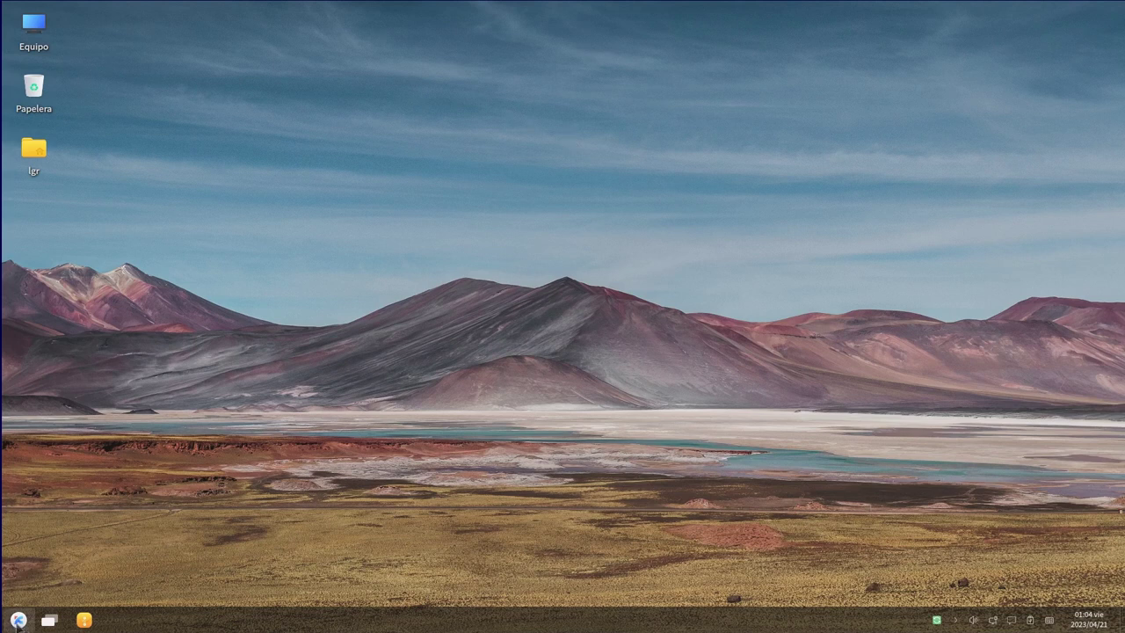
Scroll the start menu through Internet, Video, Office and System, then launch LibreOffice Calc
{"action": "left_click", "coordinate": [18, 620]}
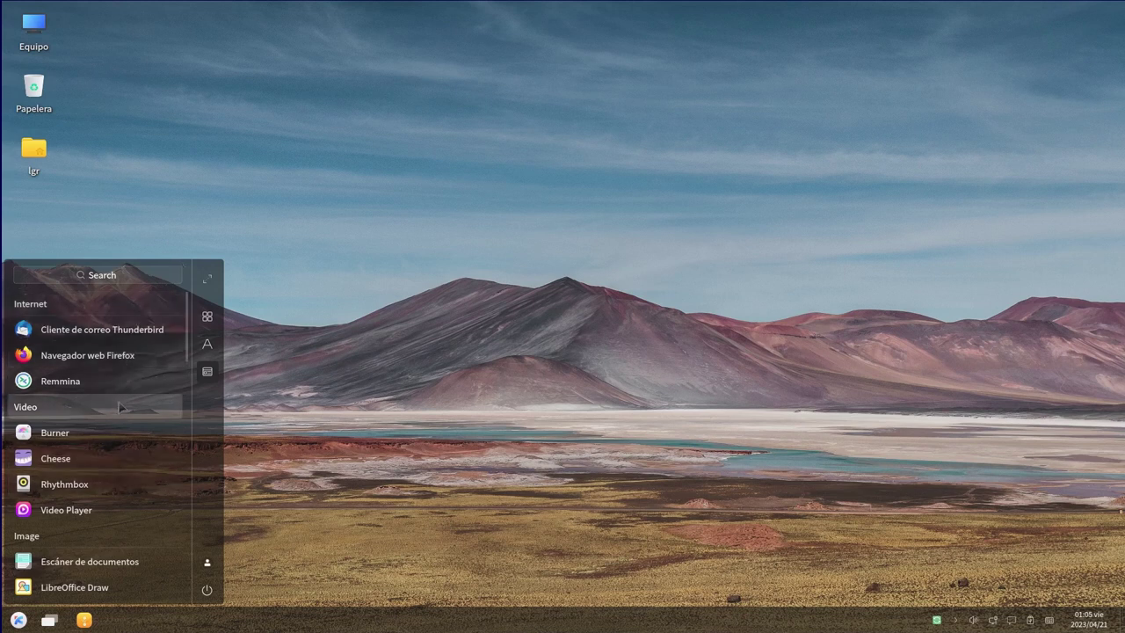
{"action": "scroll", "coordinate": [117, 488], "scroll_direction": "down", "scroll_amount": 10}
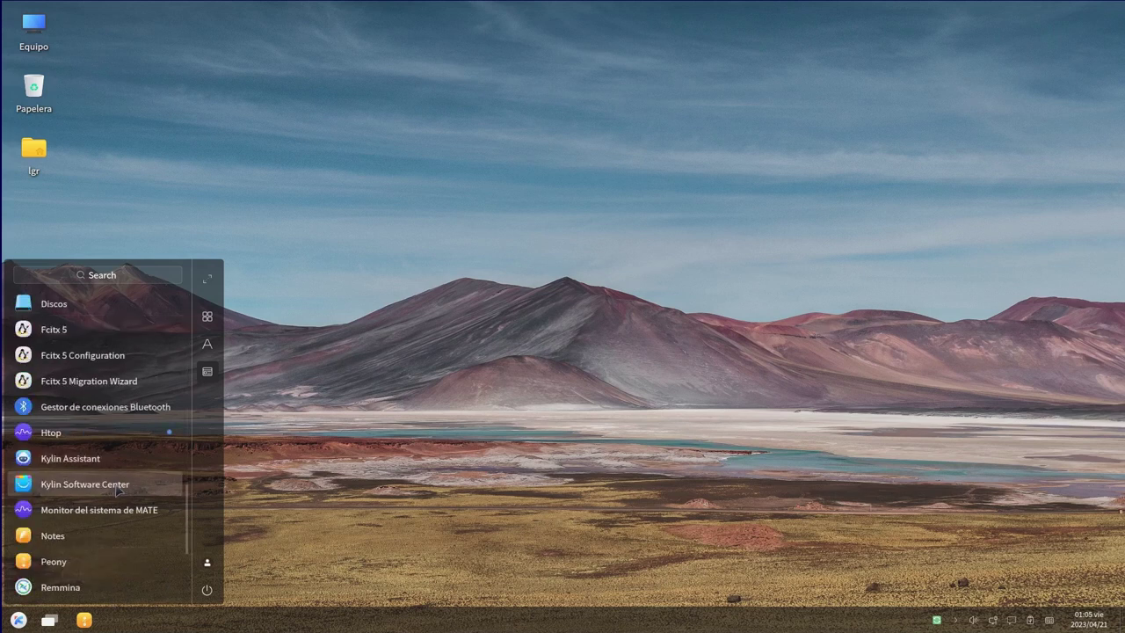
{"action": "scroll", "coordinate": [118, 487], "scroll_direction": "up", "scroll_amount": 3}
{"action": "scroll", "coordinate": [118, 487], "scroll_direction": "down", "scroll_amount": 2}
{"action": "scroll", "coordinate": [118, 488], "scroll_direction": "up", "scroll_amount": 2}
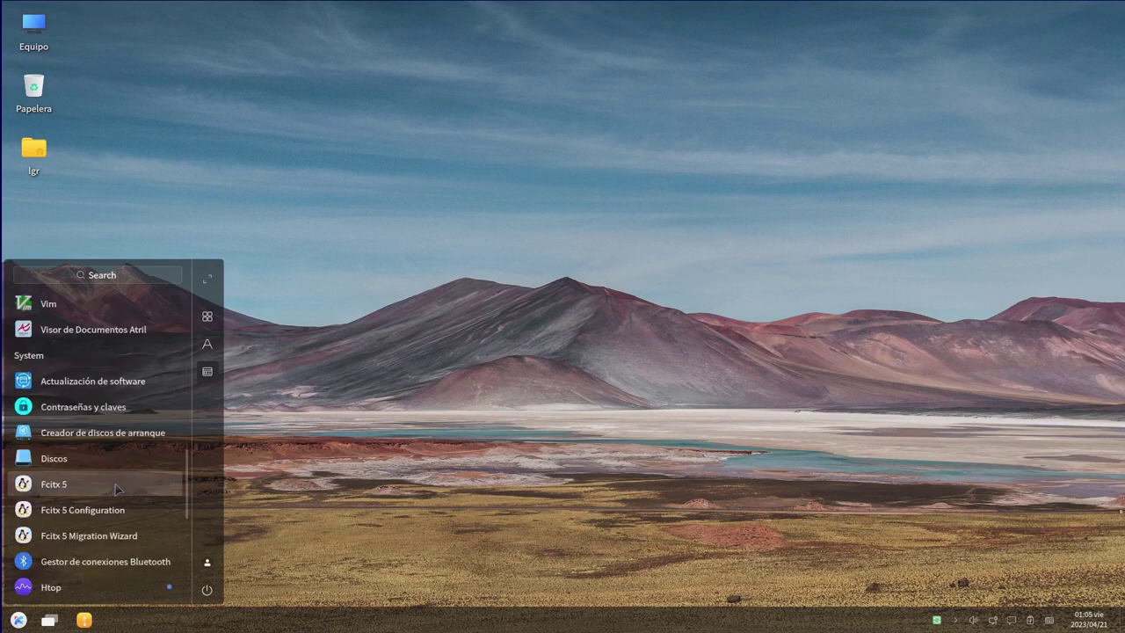
{"action": "scroll", "coordinate": [109, 416], "scroll_direction": "up", "scroll_amount": 3}
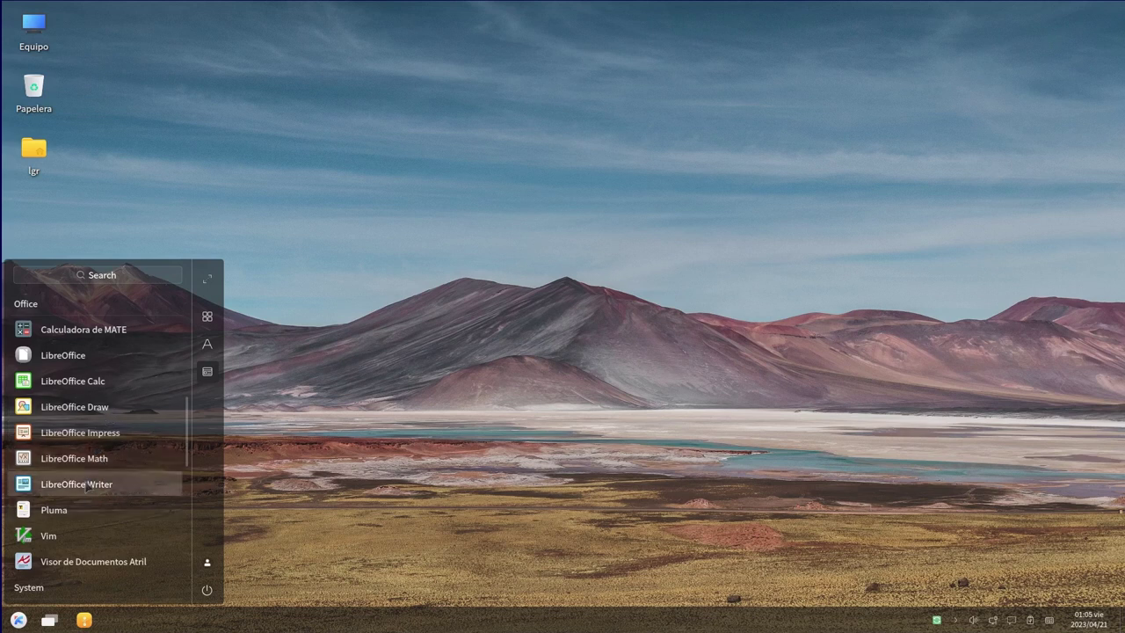
{"action": "scroll", "coordinate": [114, 387], "scroll_direction": "up", "scroll_amount": 2}
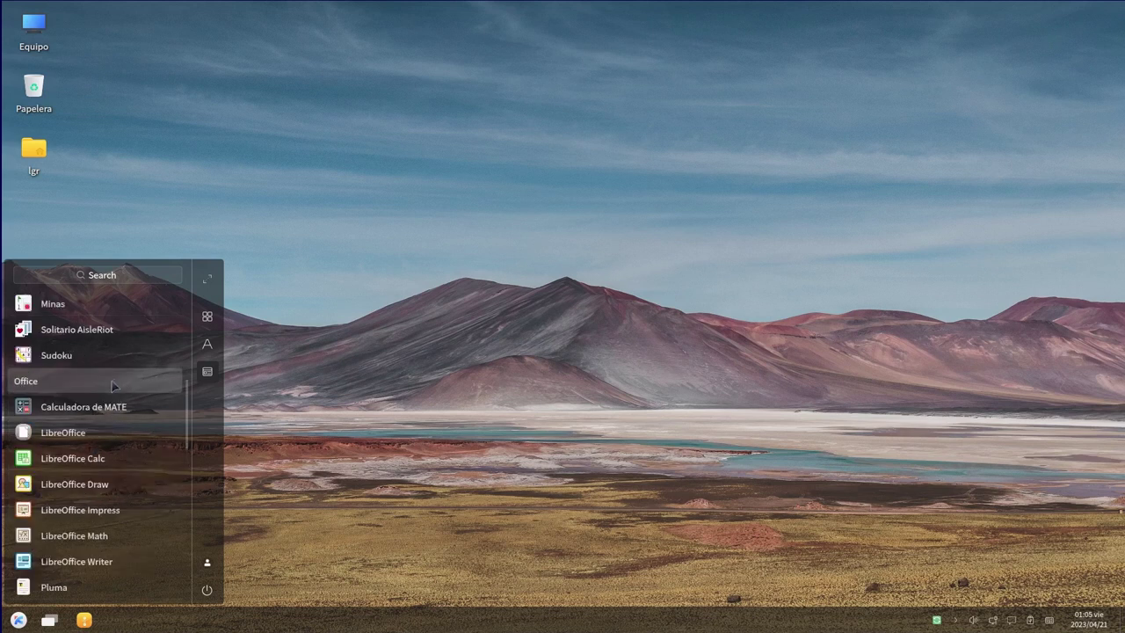
{"action": "scroll", "coordinate": [114, 394], "scroll_direction": "down", "scroll_amount": 4}
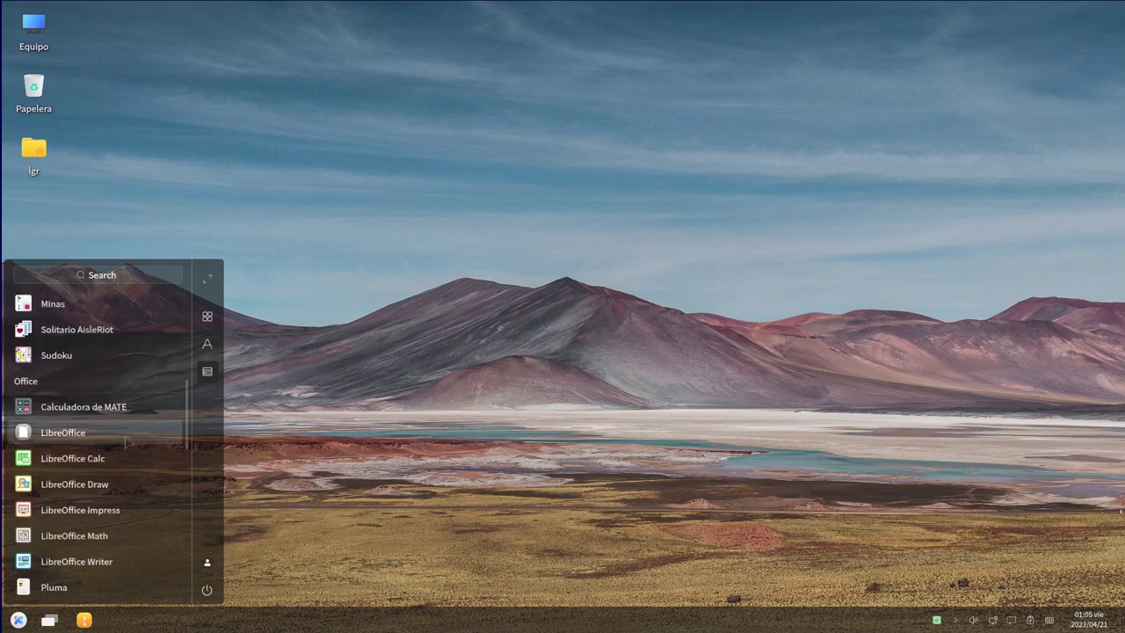
{"action": "left_click", "coordinate": [125, 458]}
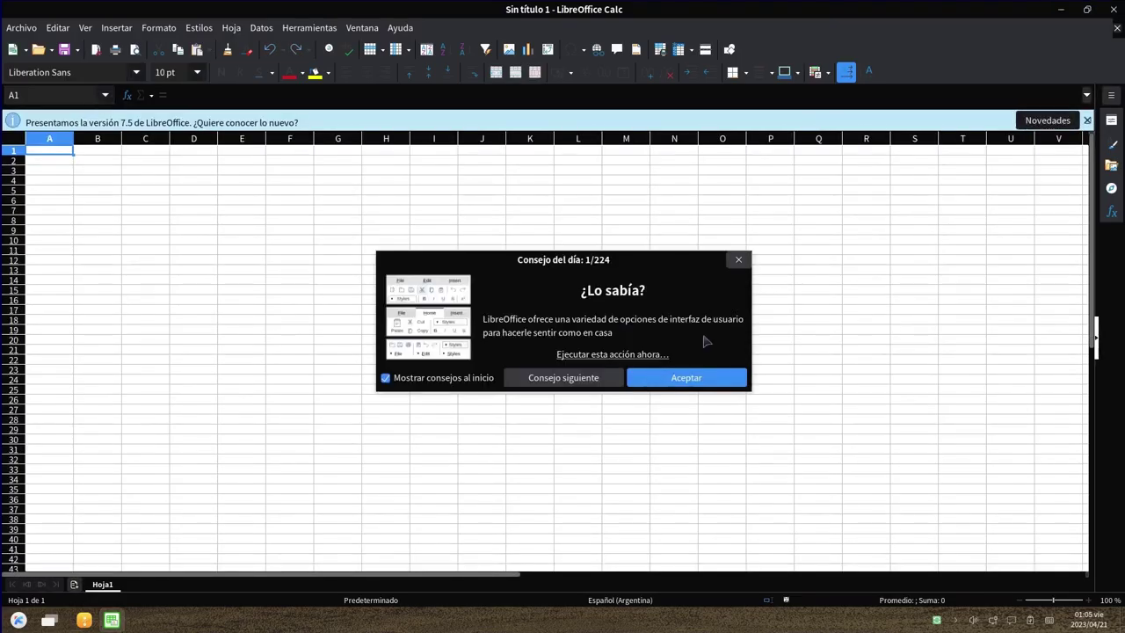
Dismiss Calc's tip of the day, restore it to a floating window, reposition it, then close it
{"action": "left_click", "coordinate": [696, 379]}
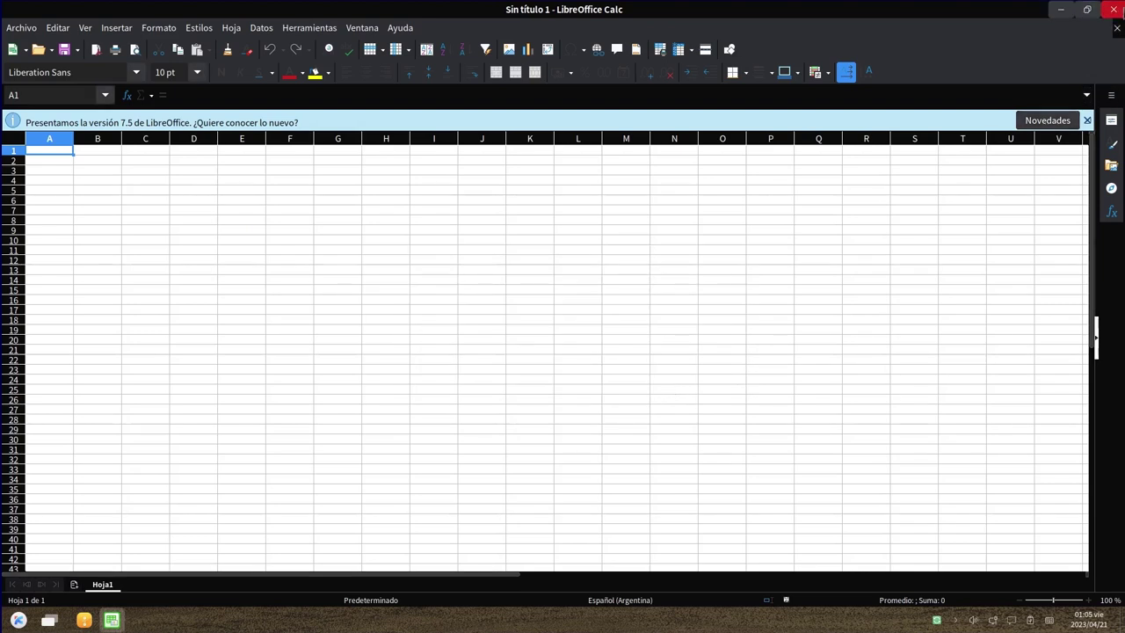
{"action": "left_click_drag", "start_coordinate": [703, 15], "coordinate": [754, 12]}
{"action": "double_click", "coordinate": [753, 12]}
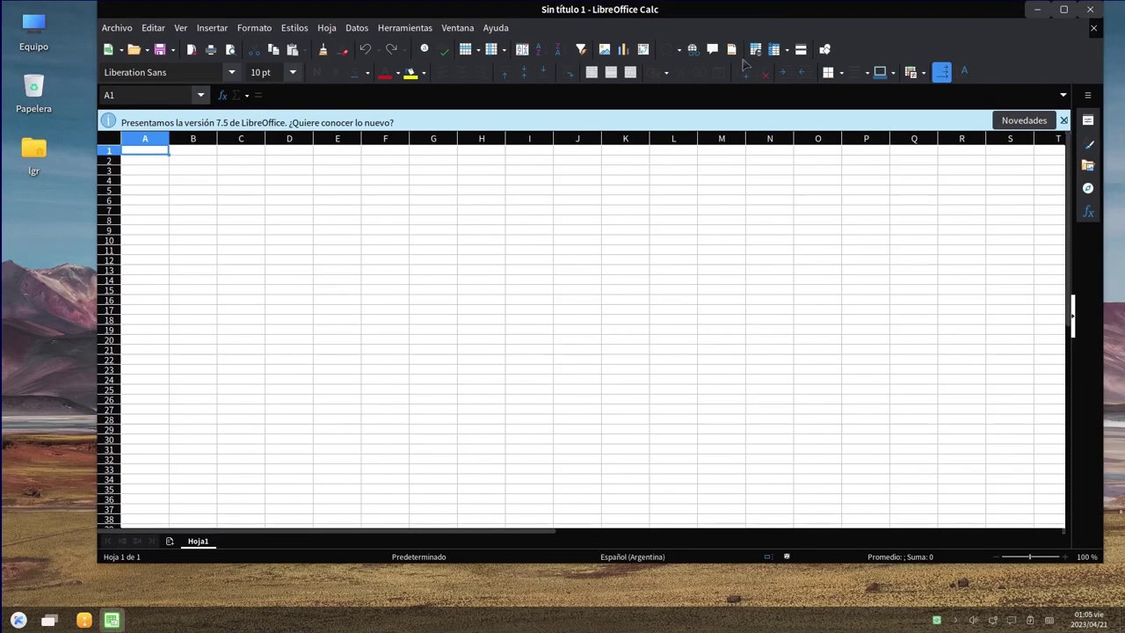
{"action": "left_click_drag", "start_coordinate": [725, 11], "coordinate": [697, 42]}
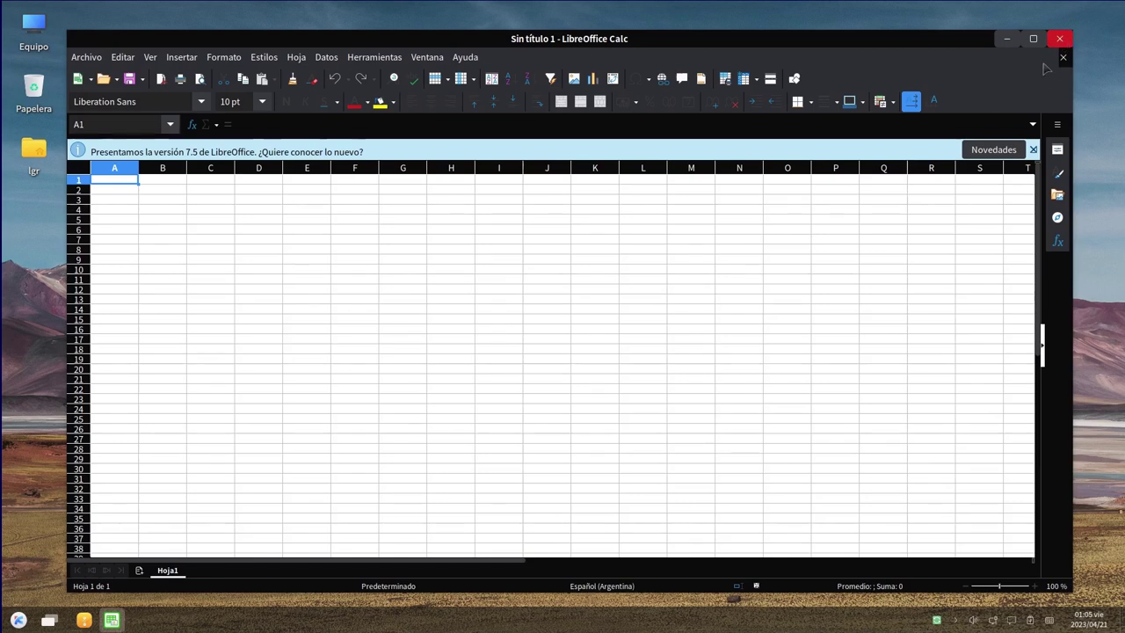
{"action": "left_click", "coordinate": [1059, 38]}
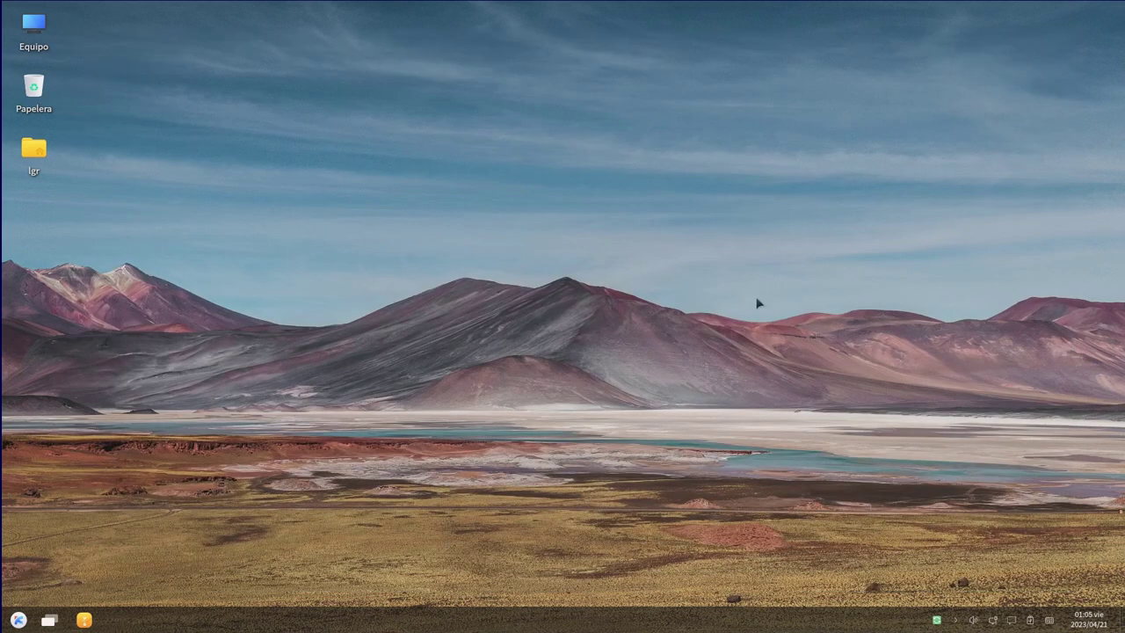
Expand the start menu to the full-screen launcher, scroll its categories, then collapse it back
{"action": "left_click", "coordinate": [20, 620]}
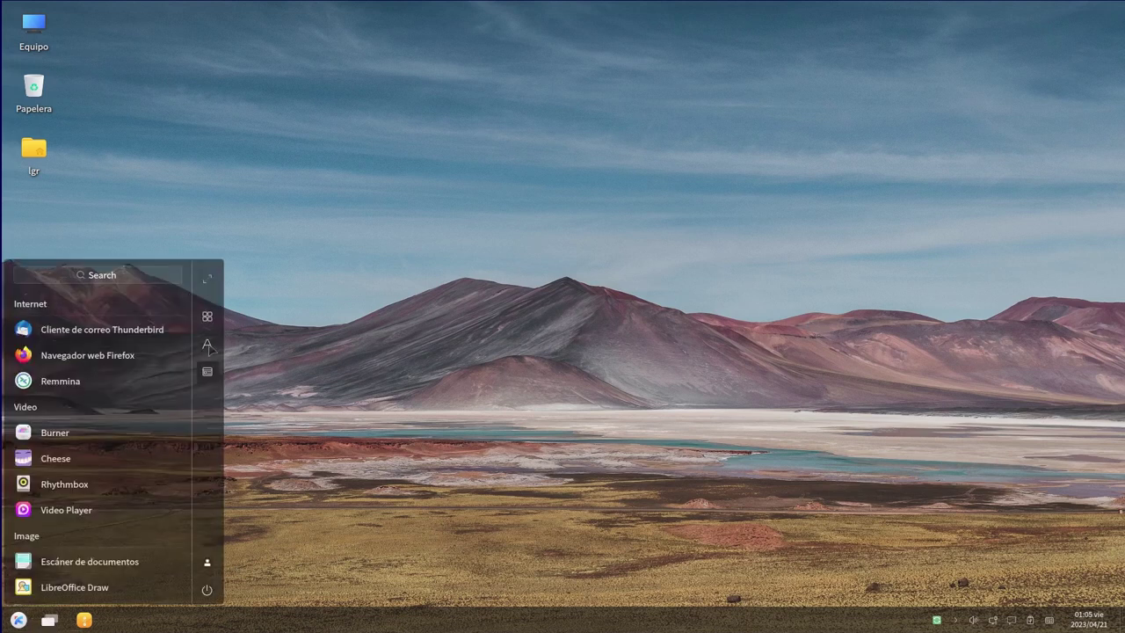
{"action": "left_click", "coordinate": [208, 280]}
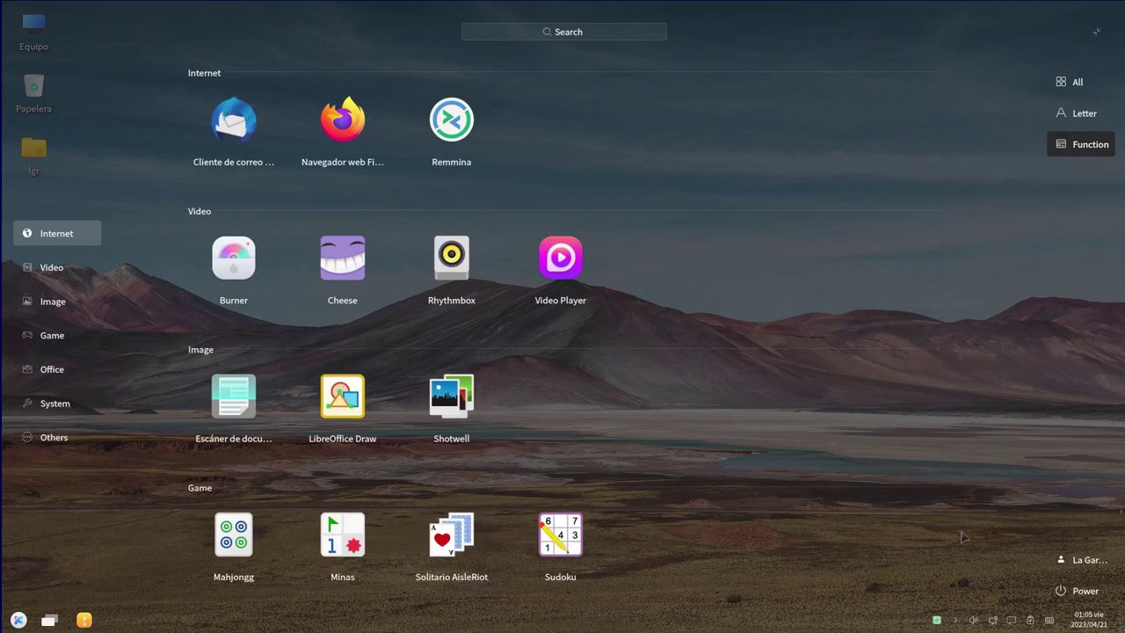
{"action": "scroll", "coordinate": [549, 371], "scroll_direction": "down", "scroll_amount": 4}
{"action": "scroll", "coordinate": [549, 369], "scroll_direction": "down", "scroll_amount": 4}
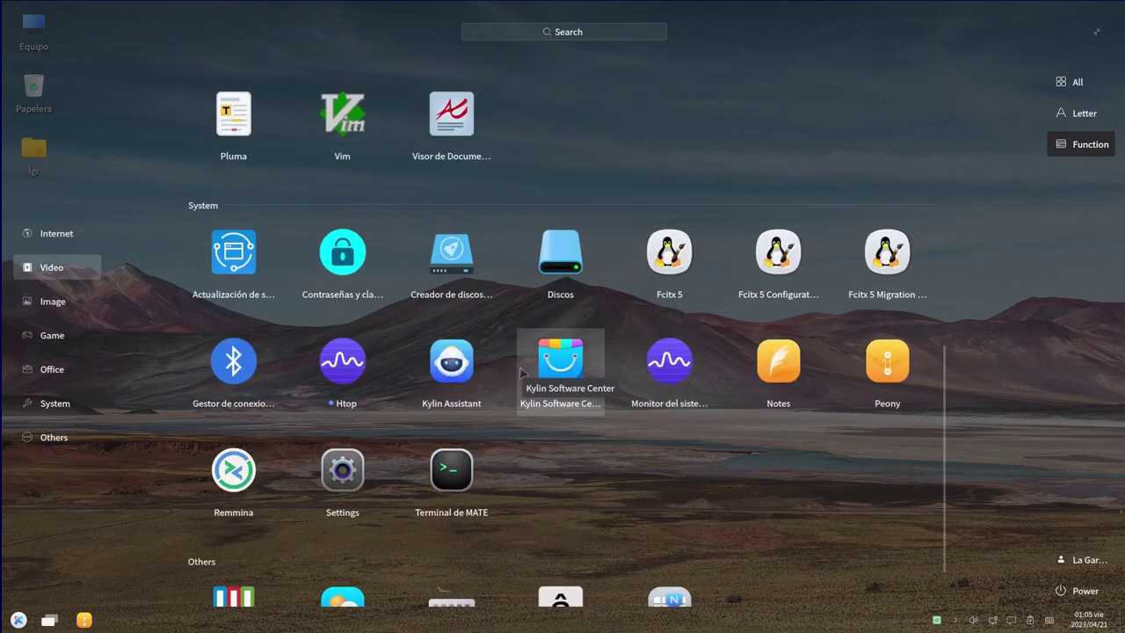
{"action": "scroll", "coordinate": [543, 334], "scroll_direction": "up", "scroll_amount": 3}
{"action": "scroll", "coordinate": [543, 334], "scroll_direction": "up", "scroll_amount": 5}
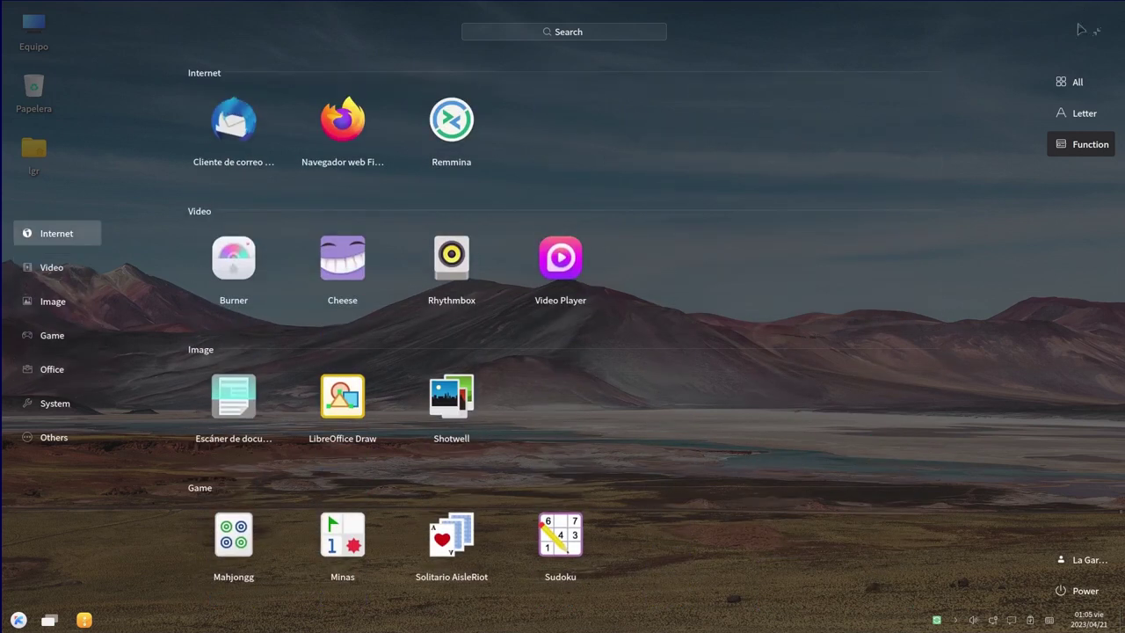
{"action": "left_click", "coordinate": [1096, 32]}
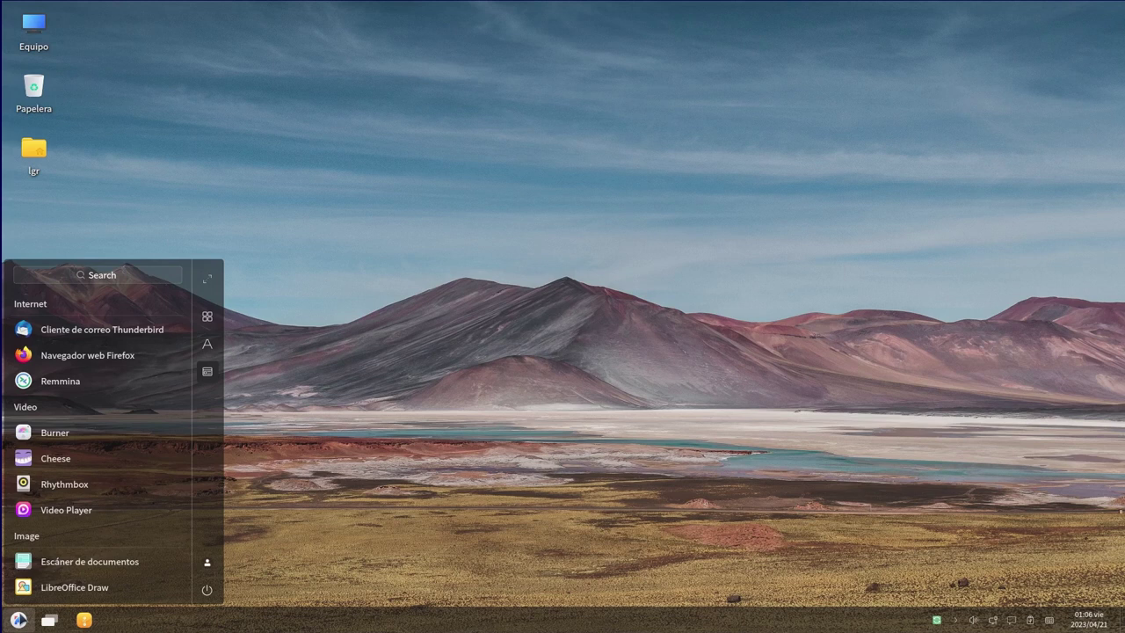
Close the application menu and check today's date in the tray calendar
{"action": "left_click", "coordinate": [19, 620]}
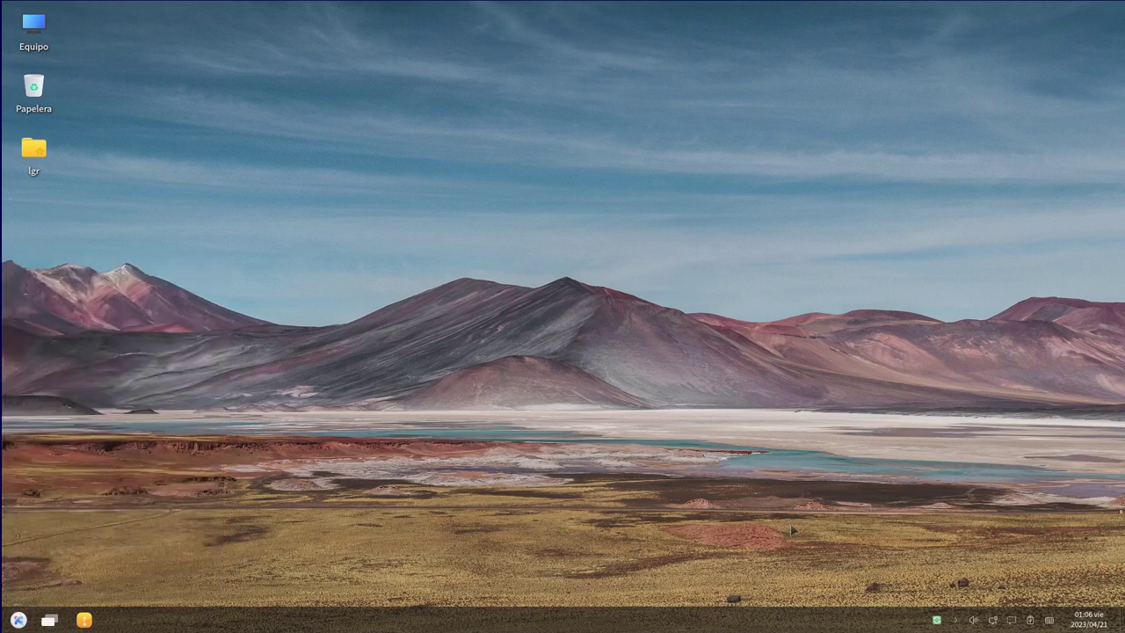
{"action": "left_click", "coordinate": [1090, 618]}
{"action": "left_click", "coordinate": [1092, 615]}
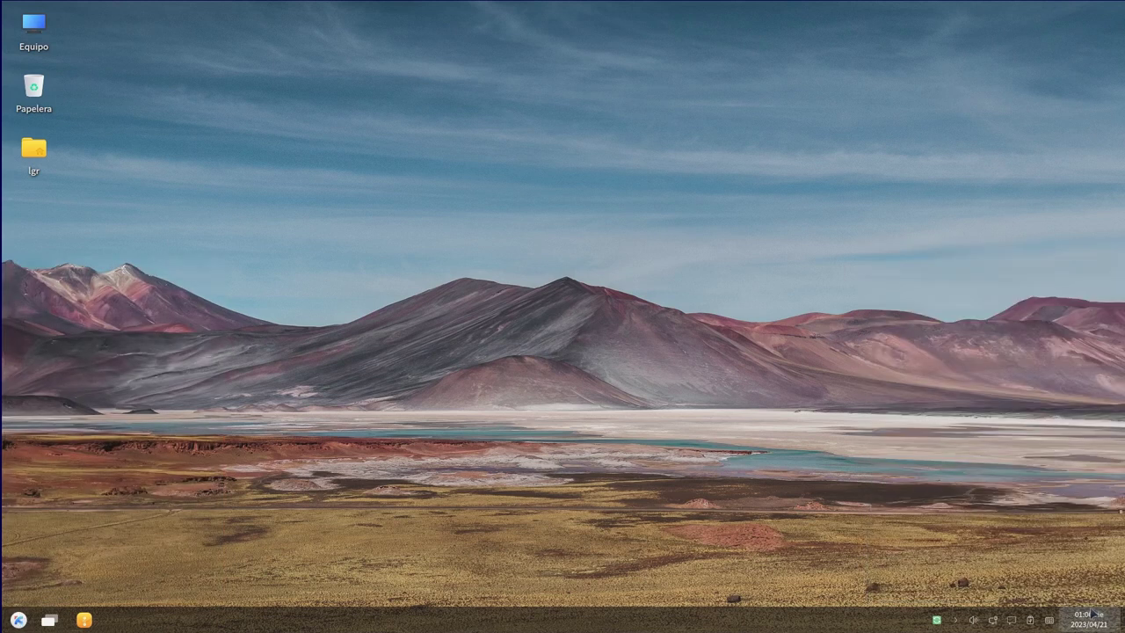
{"action": "left_click", "coordinate": [1093, 614]}
{"action": "left_click", "coordinate": [1093, 614]}
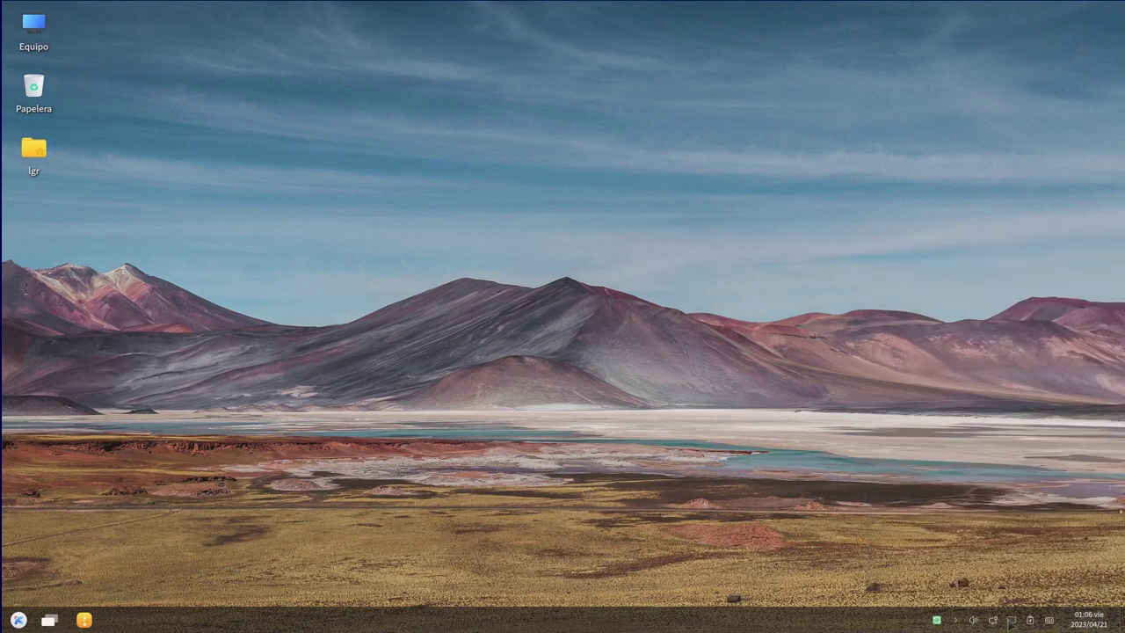
Set the Line Out volume to 100% and reopen the application menu
{"action": "left_click", "coordinate": [974, 620]}
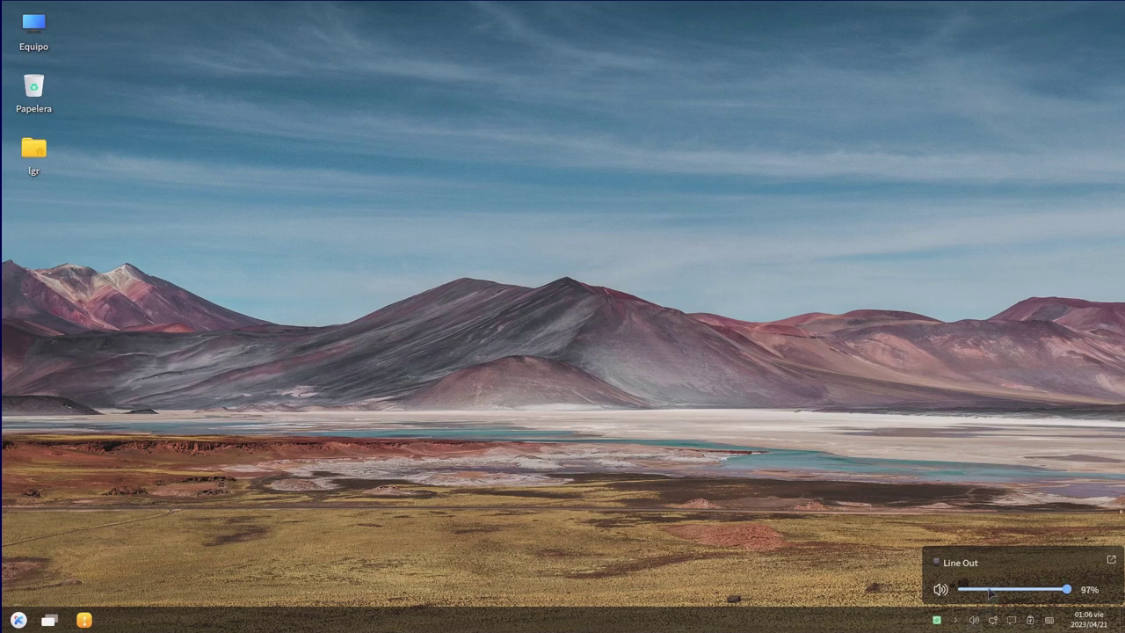
{"action": "scroll", "coordinate": [990, 593], "scroll_direction": "down", "scroll_amount": 4}
{"action": "scroll", "coordinate": [991, 593], "scroll_direction": "up", "scroll_amount": 5}
{"action": "left_click", "coordinate": [973, 621]}
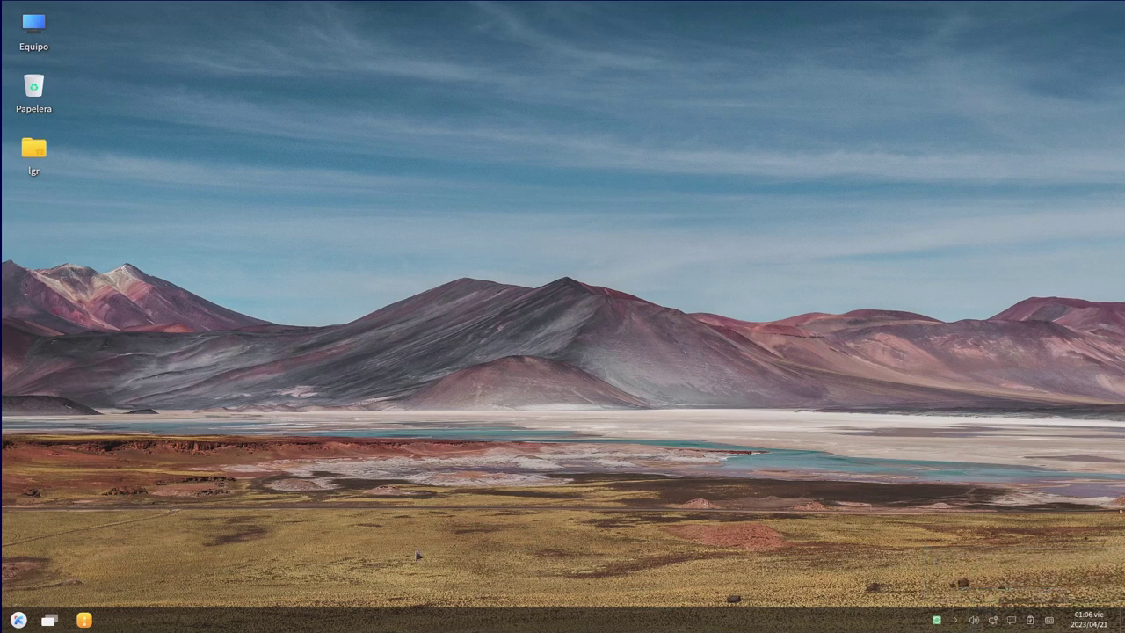
{"action": "left_click", "coordinate": [19, 620]}
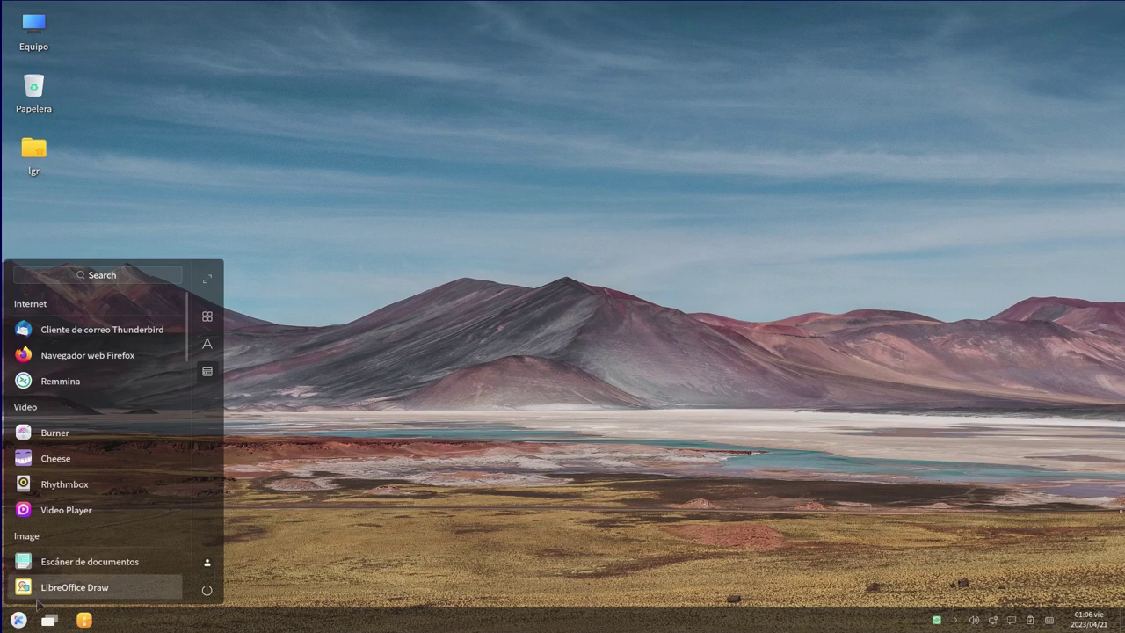
{"action": "left_click", "coordinate": [26, 621]}
{"action": "left_click", "coordinate": [27, 621]}
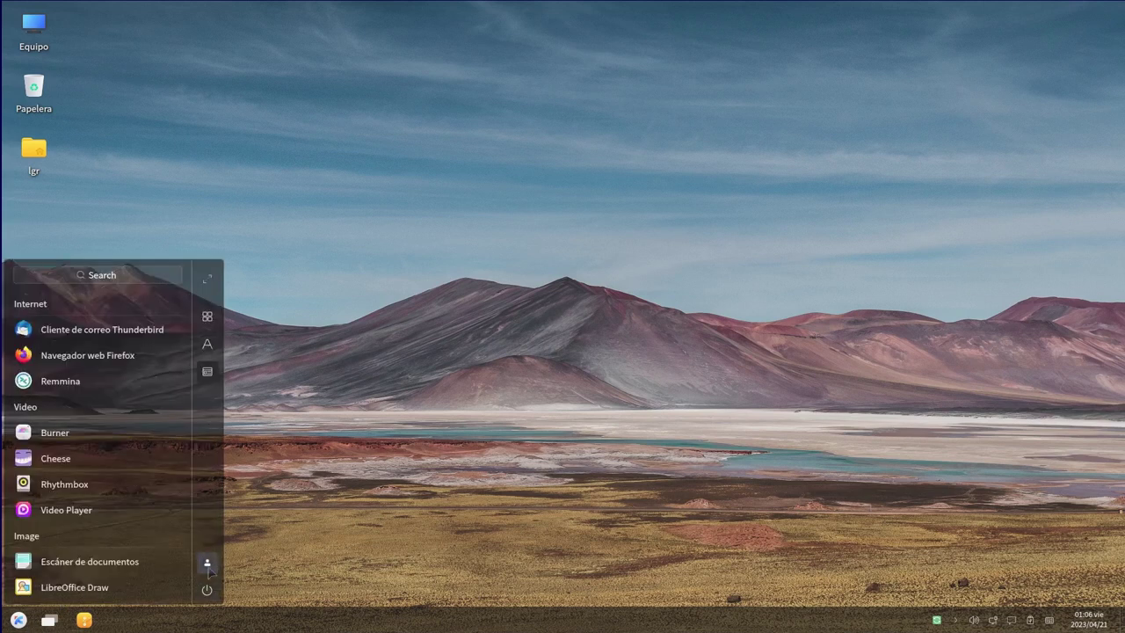
{"action": "left_click", "coordinate": [629, 486]}
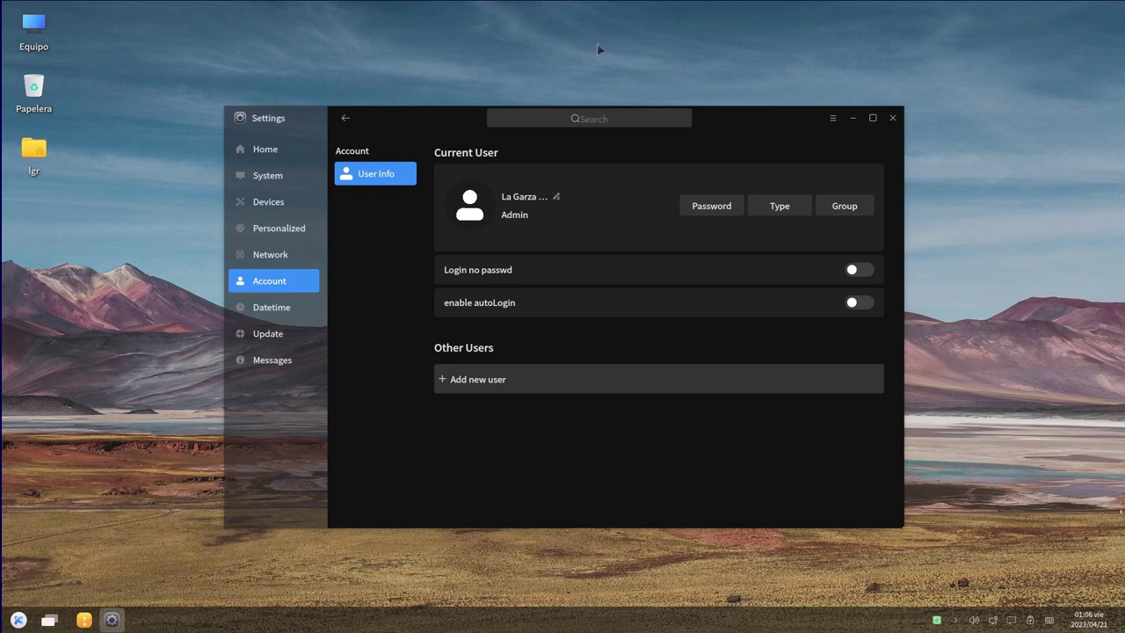
{"action": "left_click", "coordinate": [894, 120]}
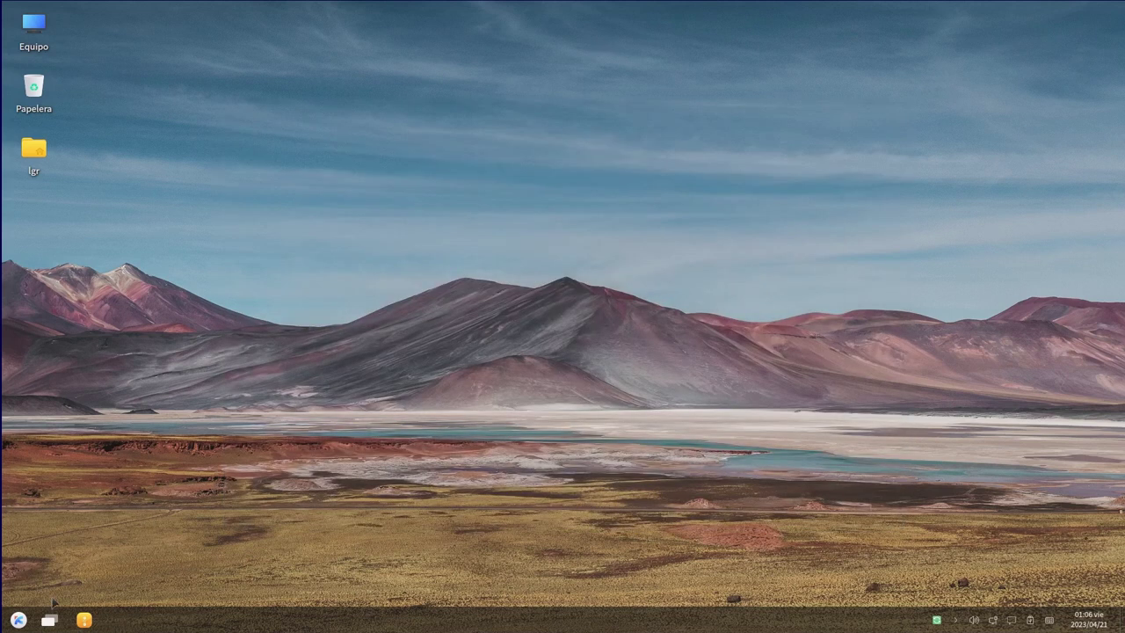
{"action": "left_click", "coordinate": [17, 620]}
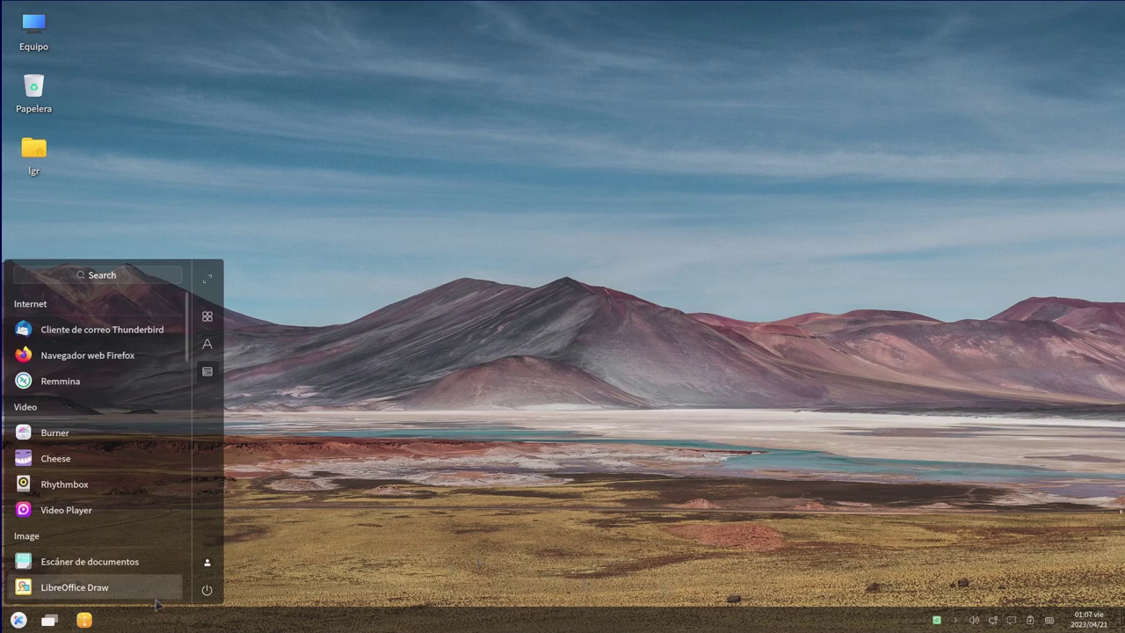
Choose Shut Down from the start menu's power options
{"action": "left_click", "coordinate": [207, 590]}
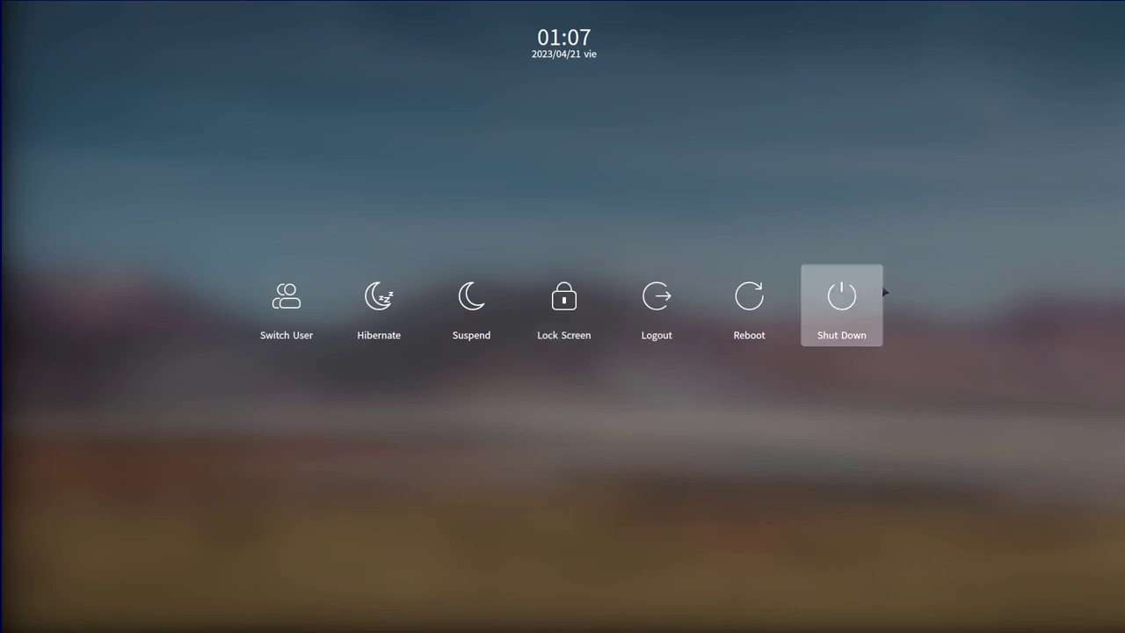
{"action": "left_click", "coordinate": [829, 304]}
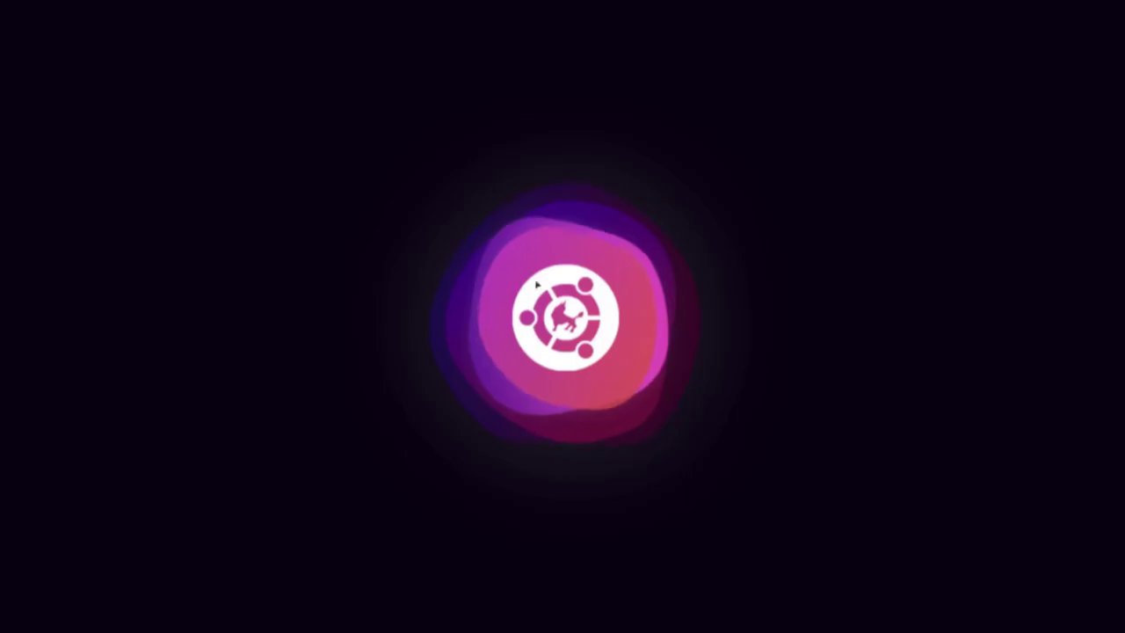
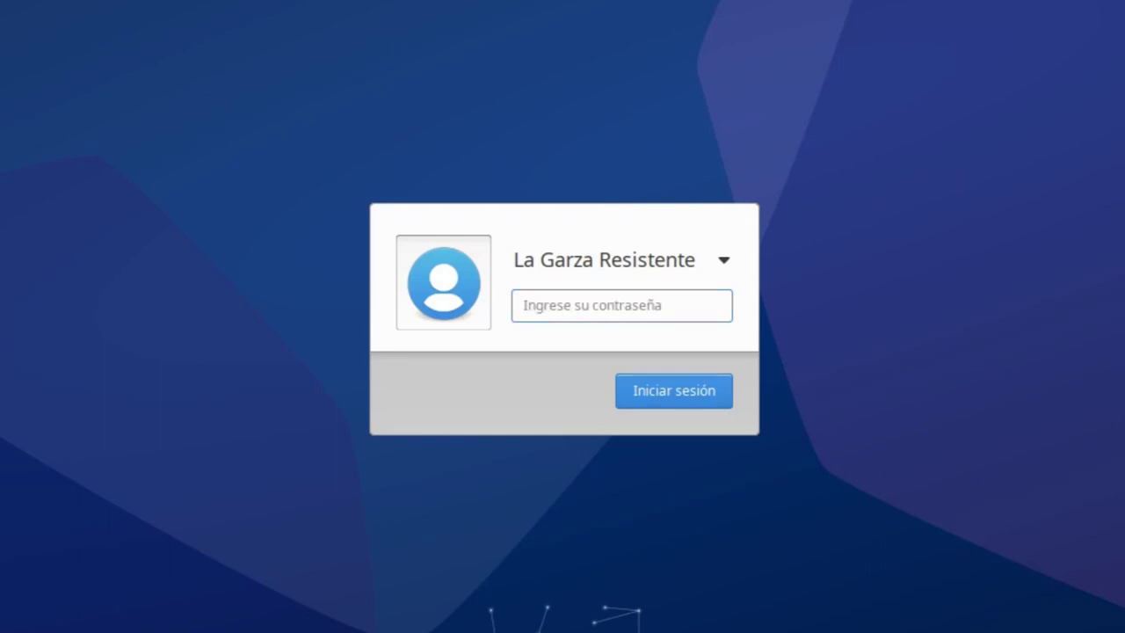
Sign in at the LightDM login screen with the account password
{"action": "left_click", "coordinate": [673, 301]}
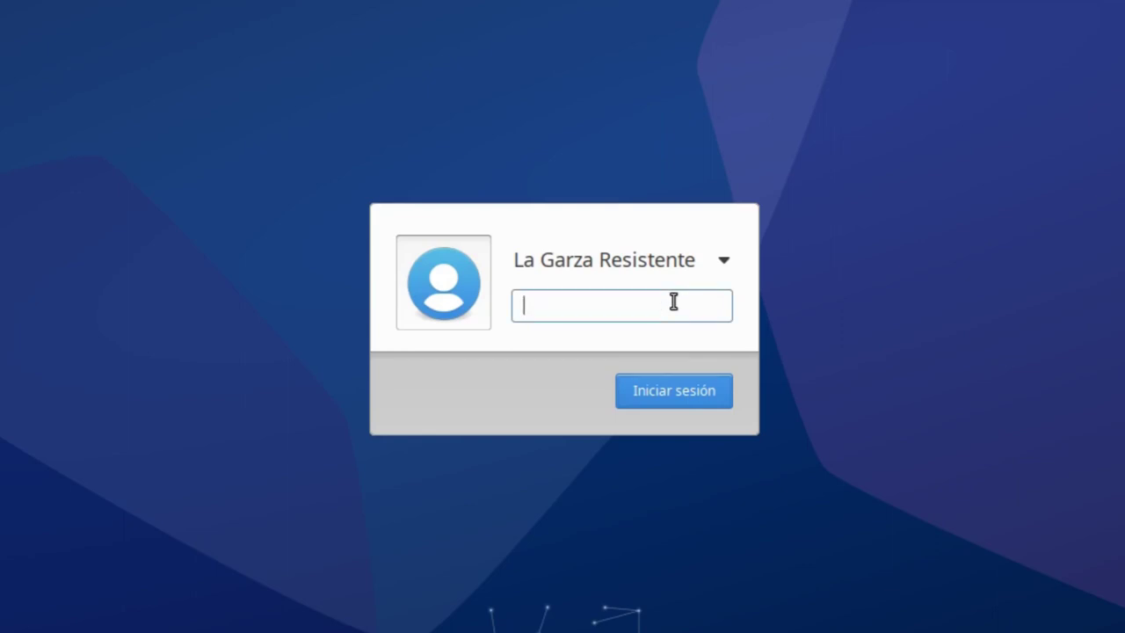
{"action": "type", "text": "••"}
{"action": "key", "text": "Return"}
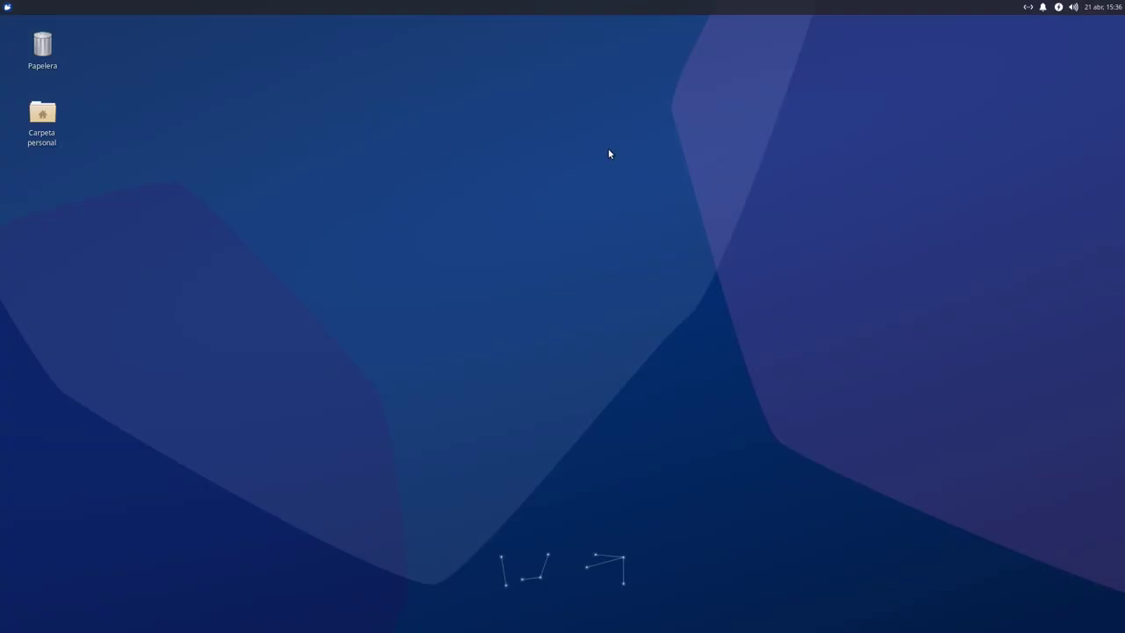
Glance at the applications menu, then view the current month in the panel clock's calendar
{"action": "left_click", "coordinate": [7, 7]}
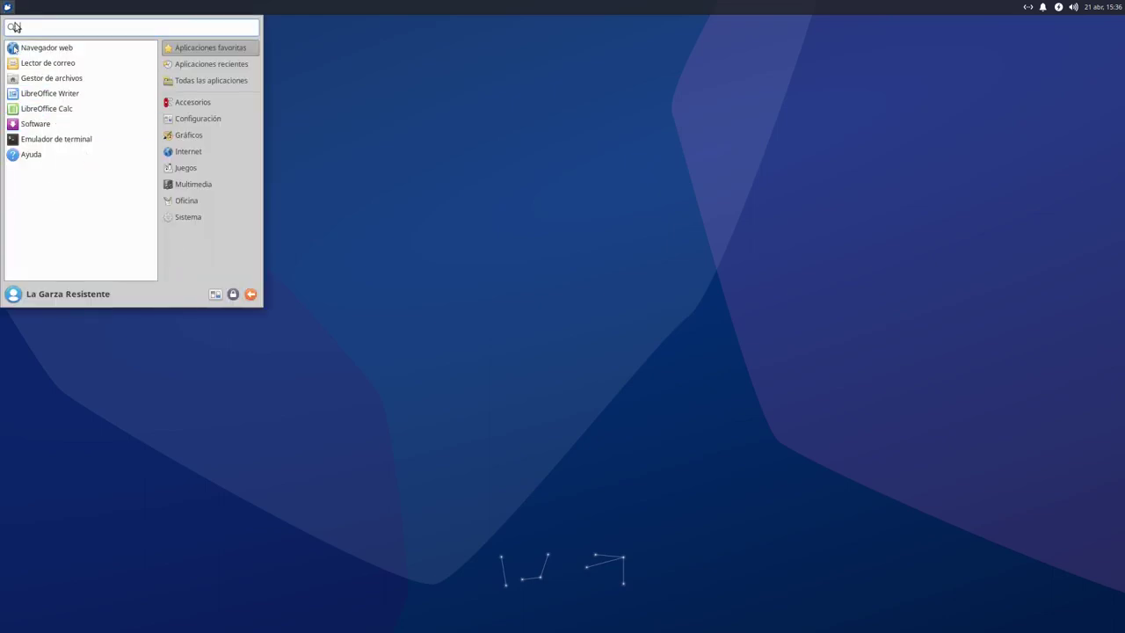
{"action": "left_click", "coordinate": [9, 9]}
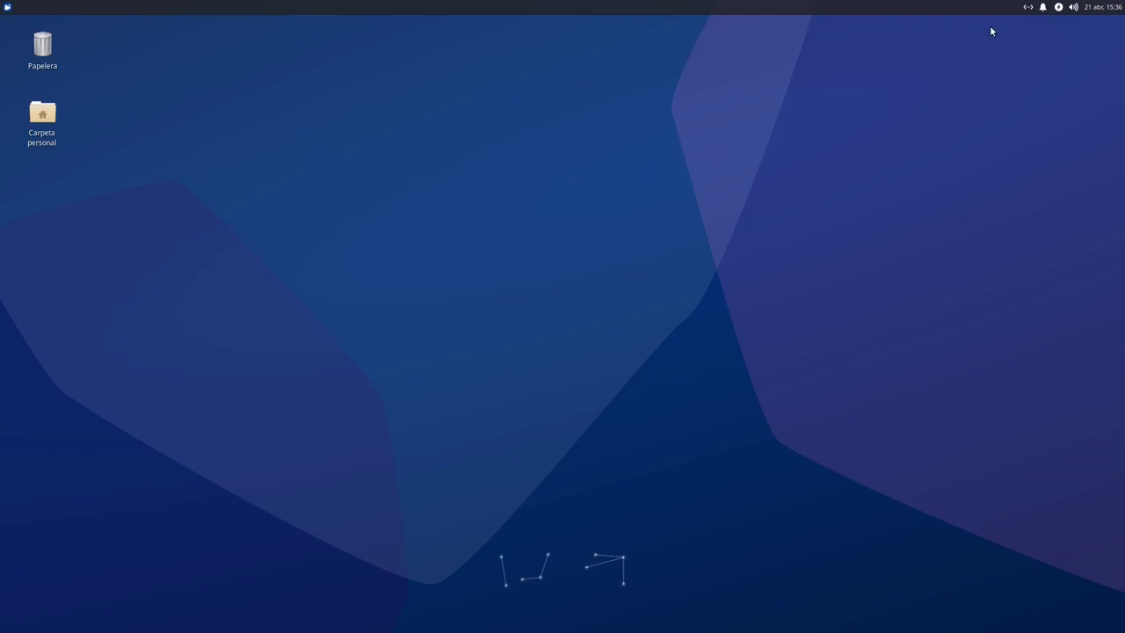
{"action": "left_click", "coordinate": [1094, 8]}
{"action": "left_click", "coordinate": [1094, 9]}
{"action": "left_click", "coordinate": [1106, 7]}
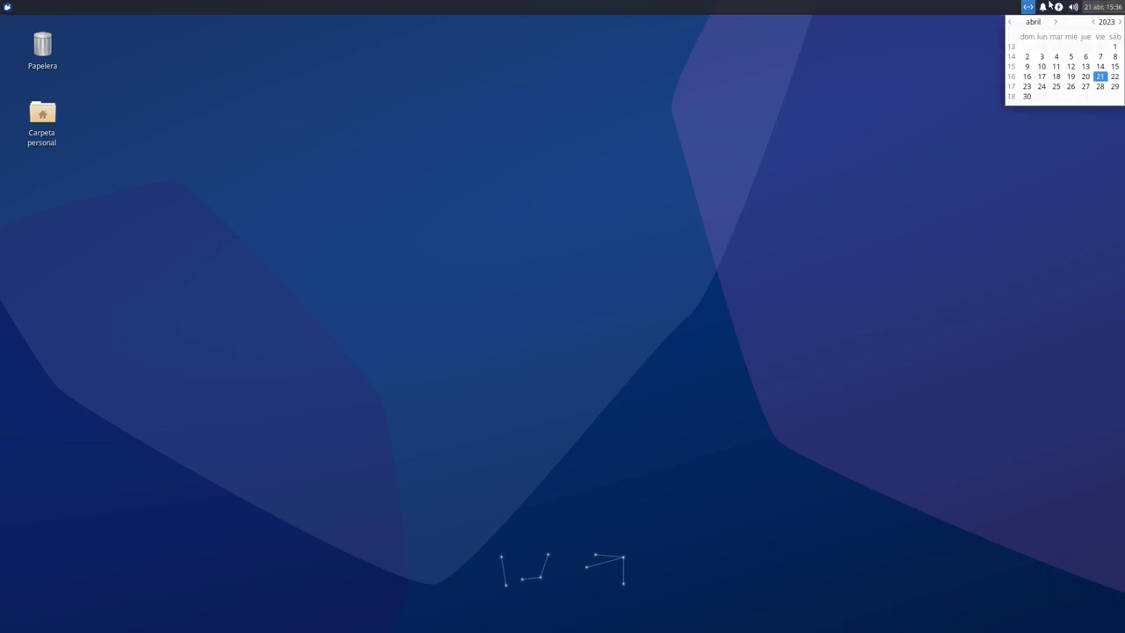
{"action": "left_click", "coordinate": [1061, 133]}
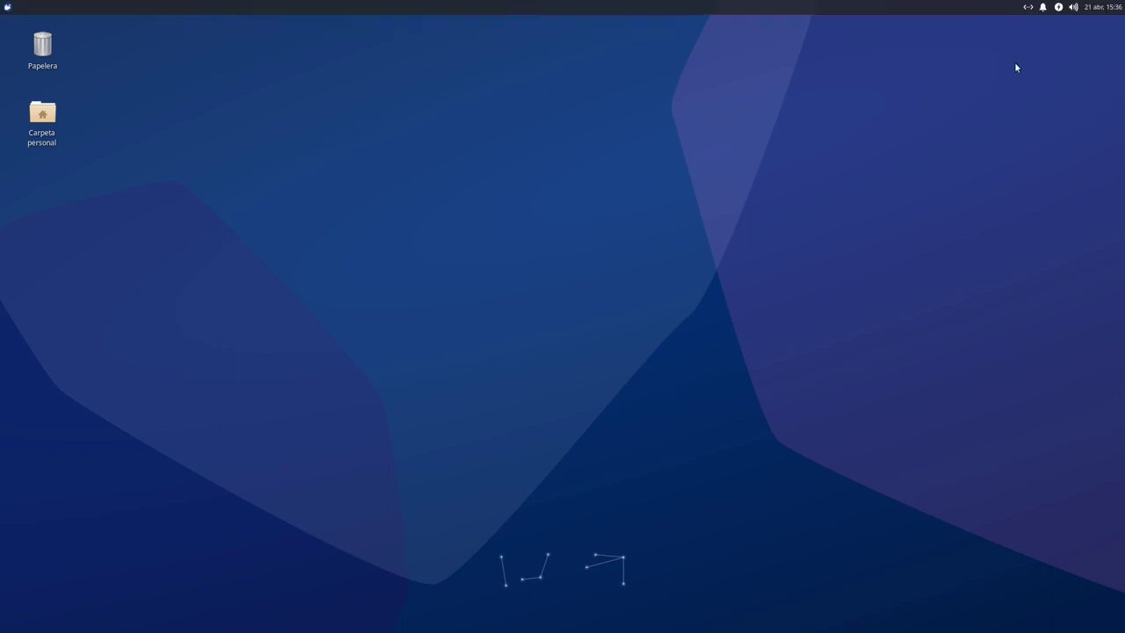
{"action": "left_click", "coordinate": [1106, 7]}
{"action": "left_click", "coordinate": [1091, 9]}
Check the volume, power, notification and network popups, then reopen the applications menu
{"action": "left_click", "coordinate": [1074, 7]}
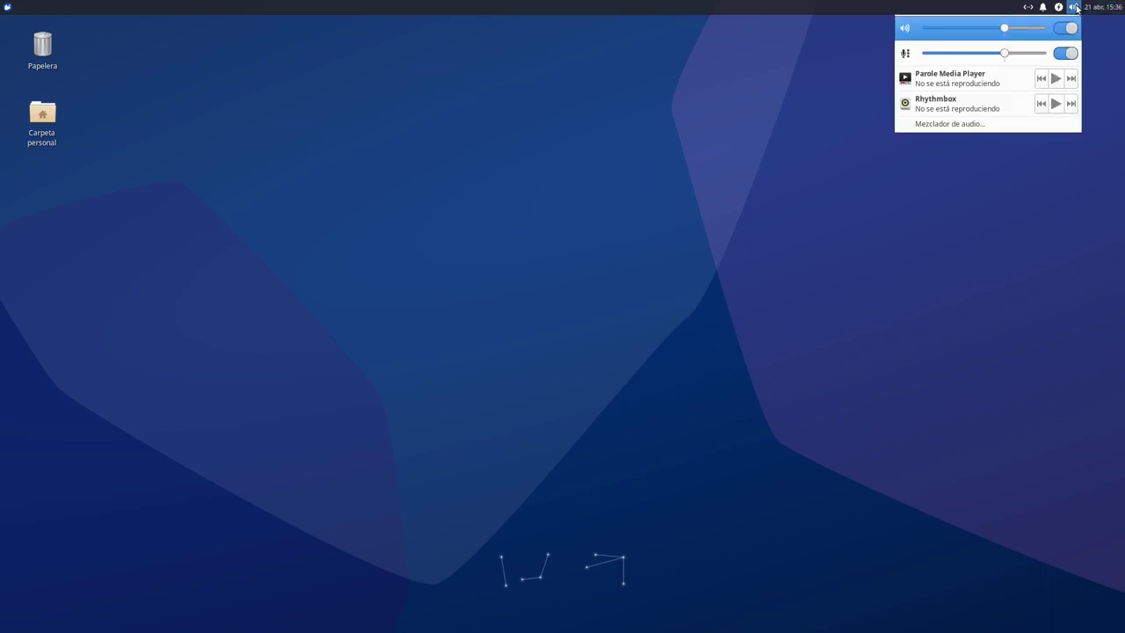
{"action": "left_click", "coordinate": [1058, 9]}
{"action": "left_click", "coordinate": [1057, 9]}
{"action": "left_click", "coordinate": [1058, 9]}
{"action": "left_click", "coordinate": [1058, 8]}
{"action": "left_click", "coordinate": [1057, 8]}
{"action": "left_click", "coordinate": [1046, 8]}
{"action": "left_click", "coordinate": [1046, 8]}
{"action": "left_click", "coordinate": [1029, 8]}
{"action": "left_click", "coordinate": [1030, 8]}
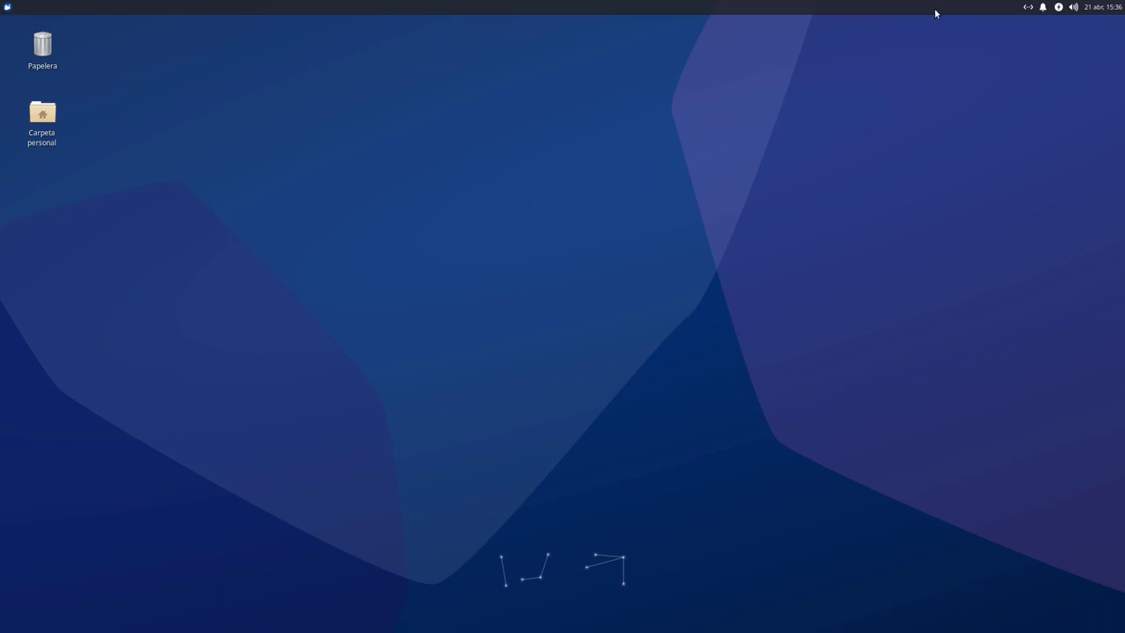
{"action": "left_click", "coordinate": [7, 7]}
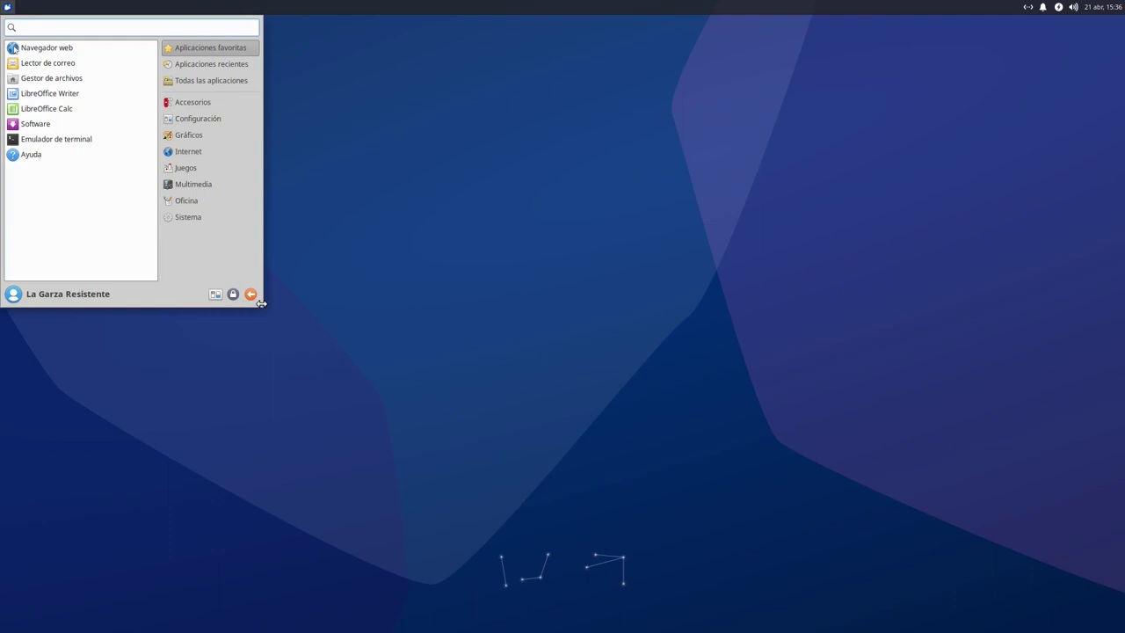
Enlarge the applications menu and launch Terminal by searching 'term'
{"action": "left_click_drag", "start_coordinate": [261, 303], "coordinate": [286, 361]}
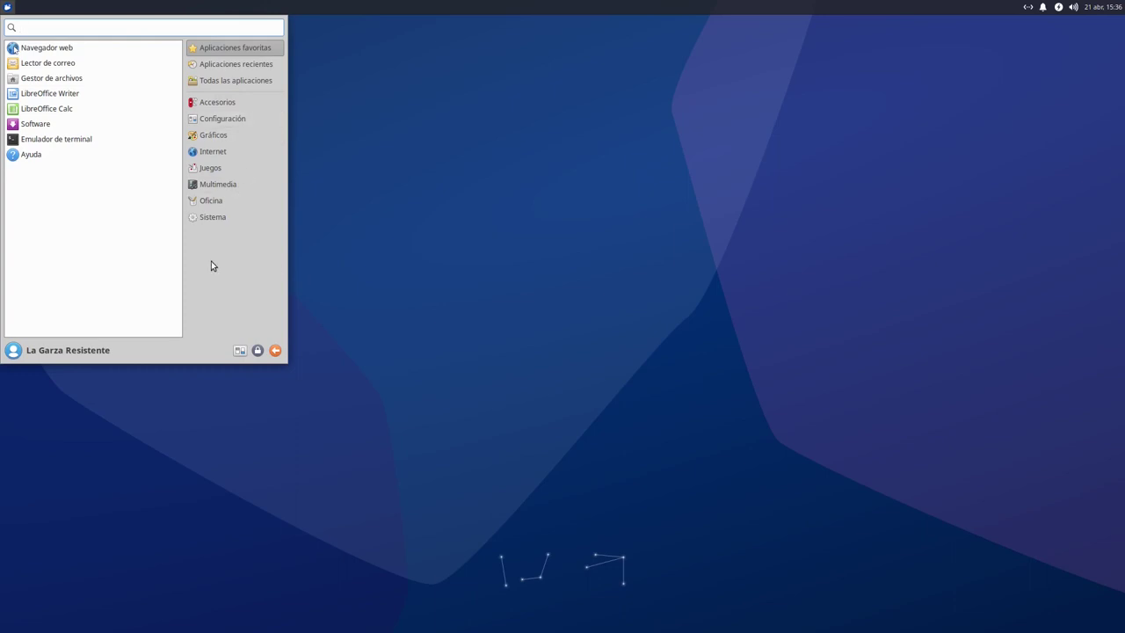
{"action": "type", "text": "term"}
{"action": "key", "text": "Return"}
Install htop with 'sudo apt install htop' and run 'htop'
{"action": "type", "text": "sudo apt install htop"}
{"action": "key", "text": "Return"}
{"action": "type", "text": "htop"}
{"action": "key", "text": "Return"}
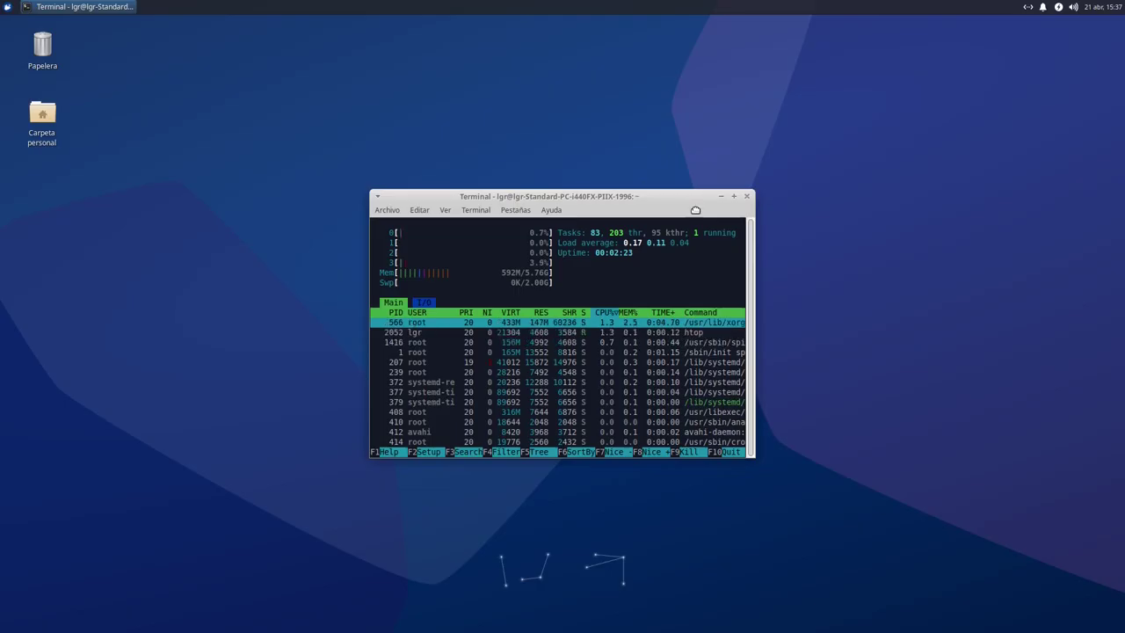
Move the htop terminal to mid-screen and close it, confirming 'Cerrar la ventana'
{"action": "left_click_drag", "start_coordinate": [664, 199], "coordinate": [656, 221]}
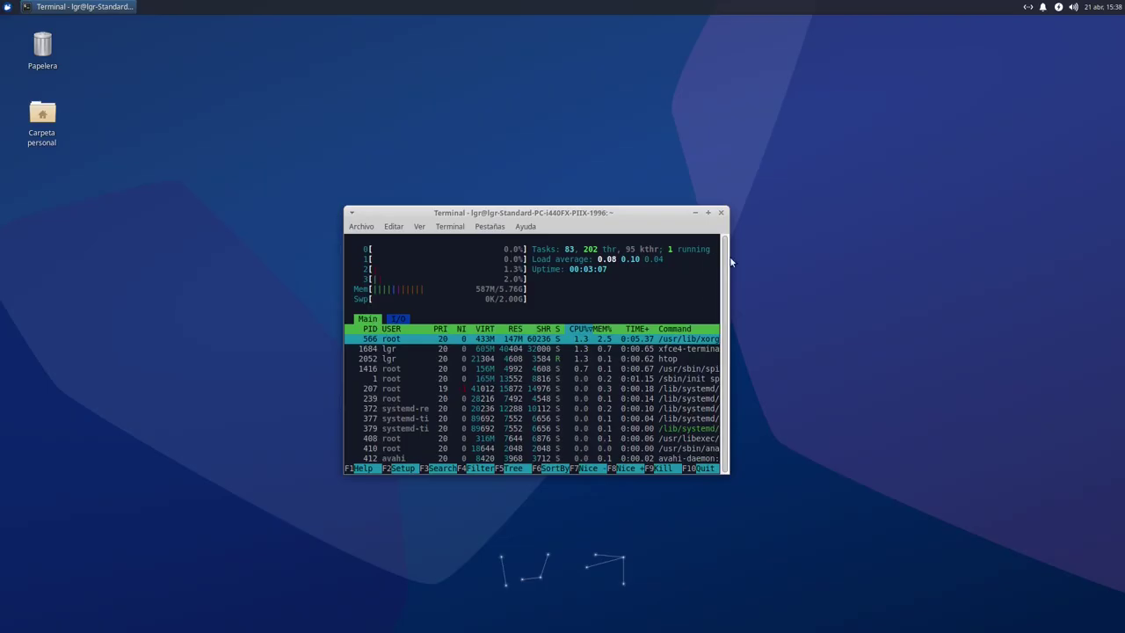
{"action": "left_click", "coordinate": [943, 18]}
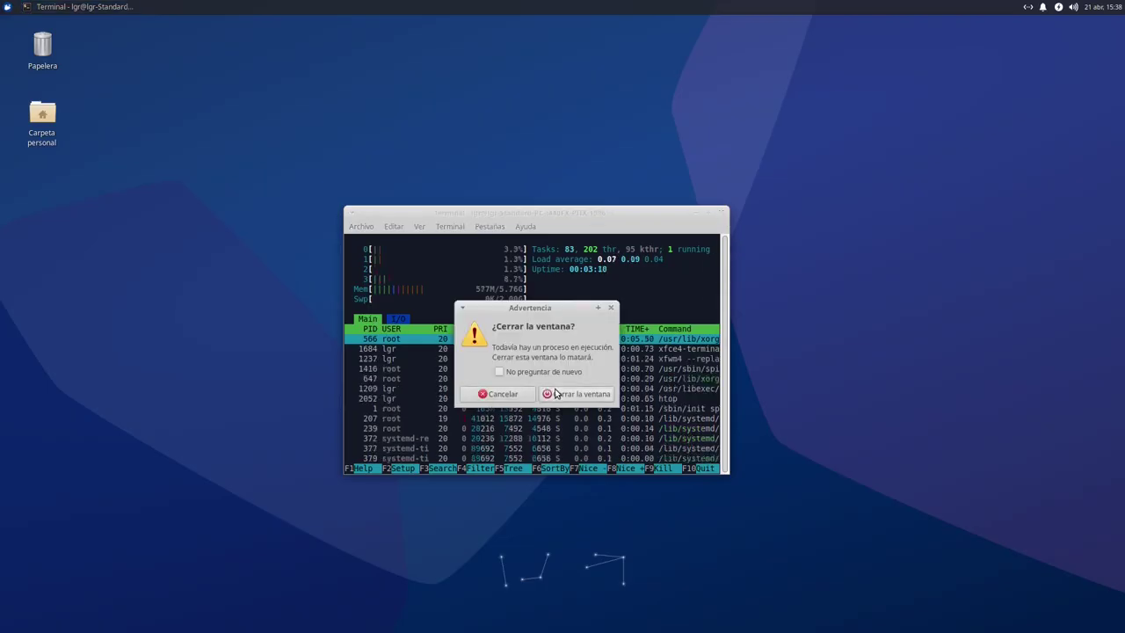
{"action": "left_click", "coordinate": [572, 394]}
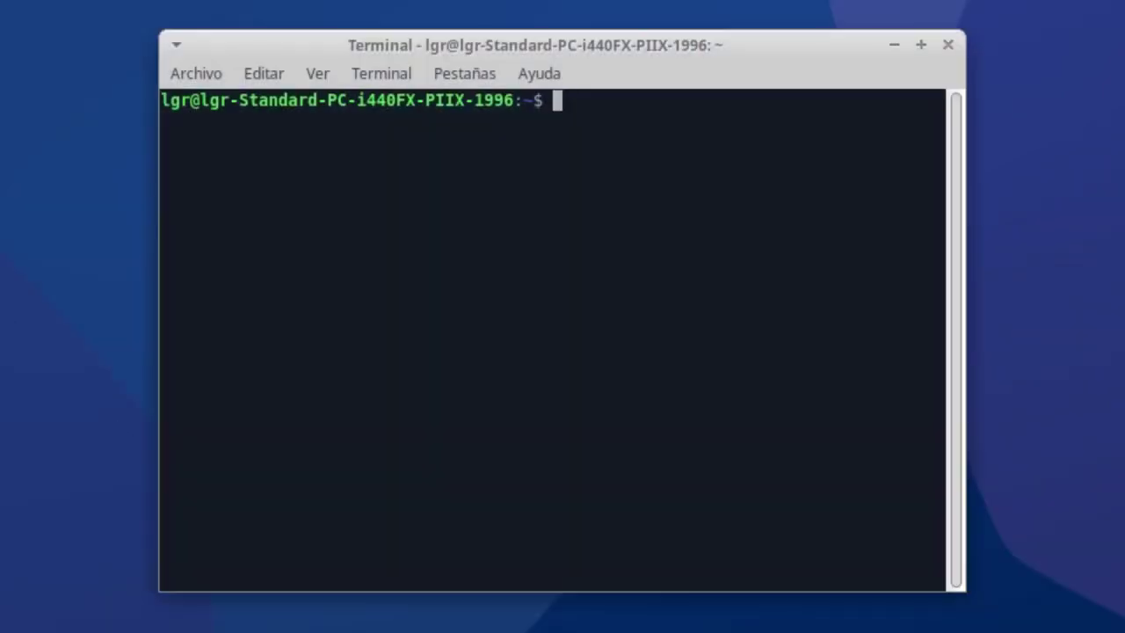
Run 'neofetch' and 'snap list' in the terminal
{"action": "type", "text": "neofetch"}
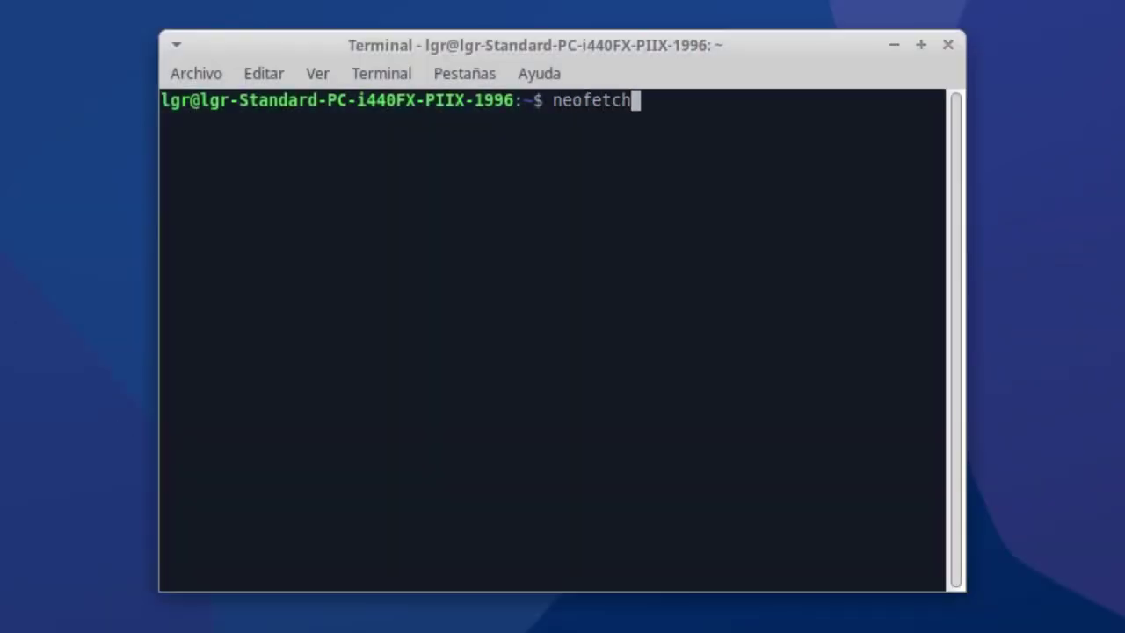
{"action": "key", "text": "Return"}
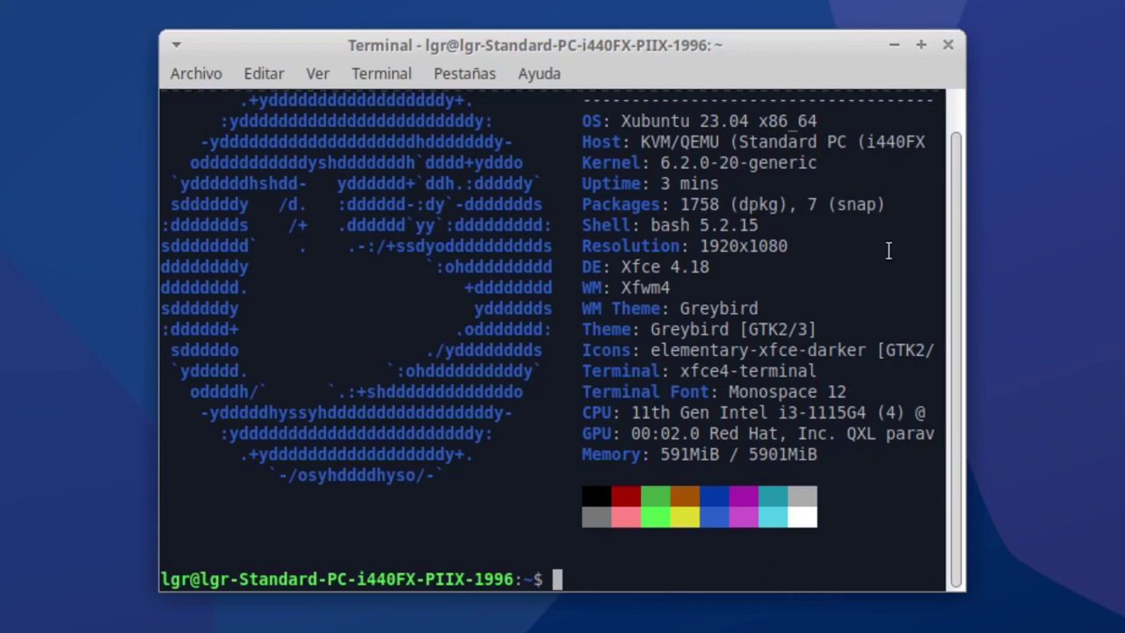
{"action": "type", "text": "snap list"}
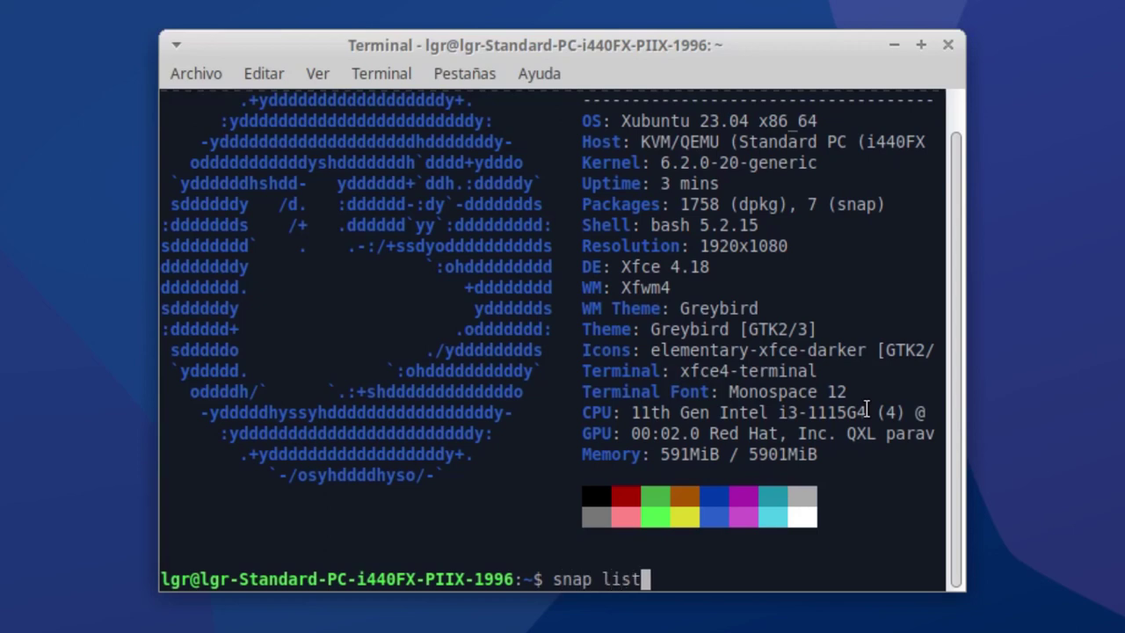
{"action": "key", "text": "Return"}
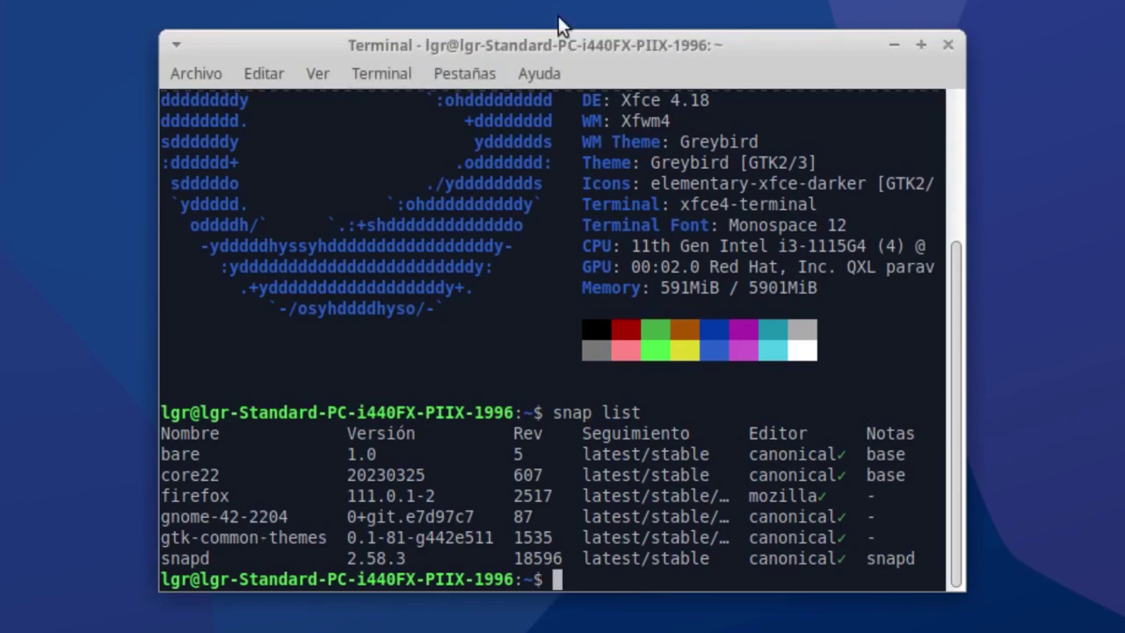
Scroll back up to the neofetch output, then close the terminal window
{"action": "scroll", "coordinate": [774, 213], "scroll_direction": "up", "scroll_amount": 3}
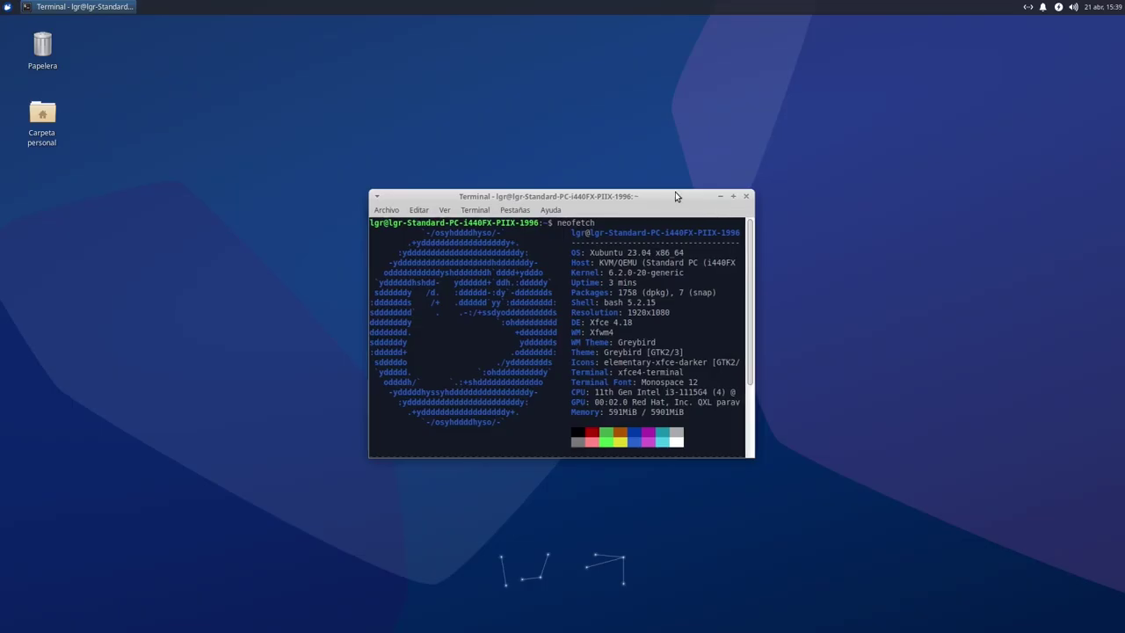
{"action": "left_click_drag", "start_coordinate": [675, 191], "coordinate": [677, 187]}
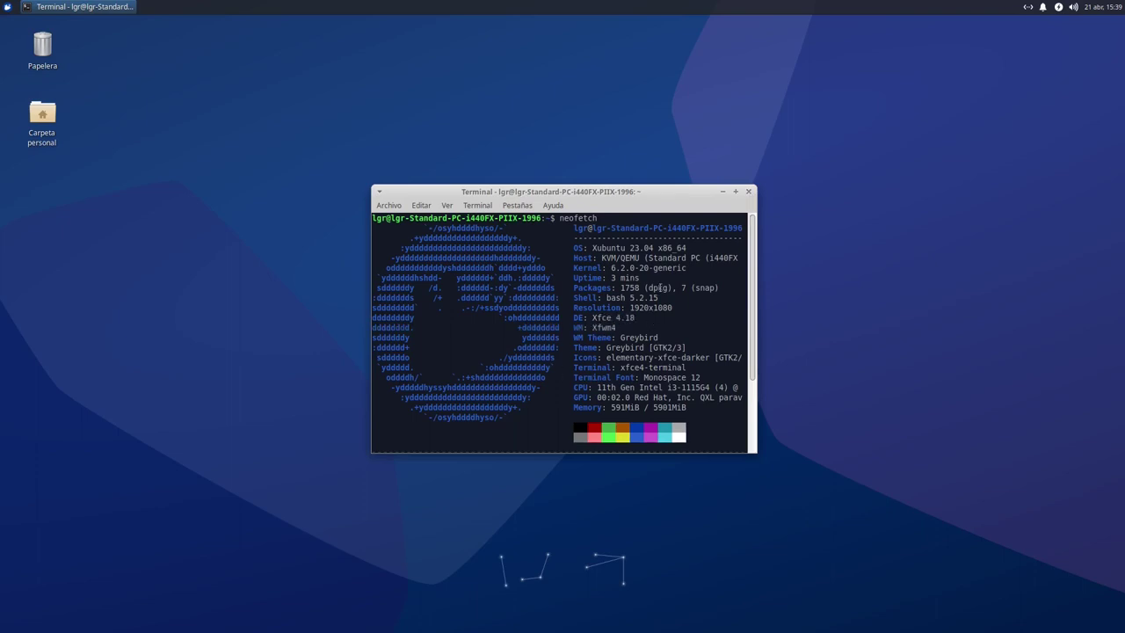
{"action": "left_click", "coordinate": [750, 192]}
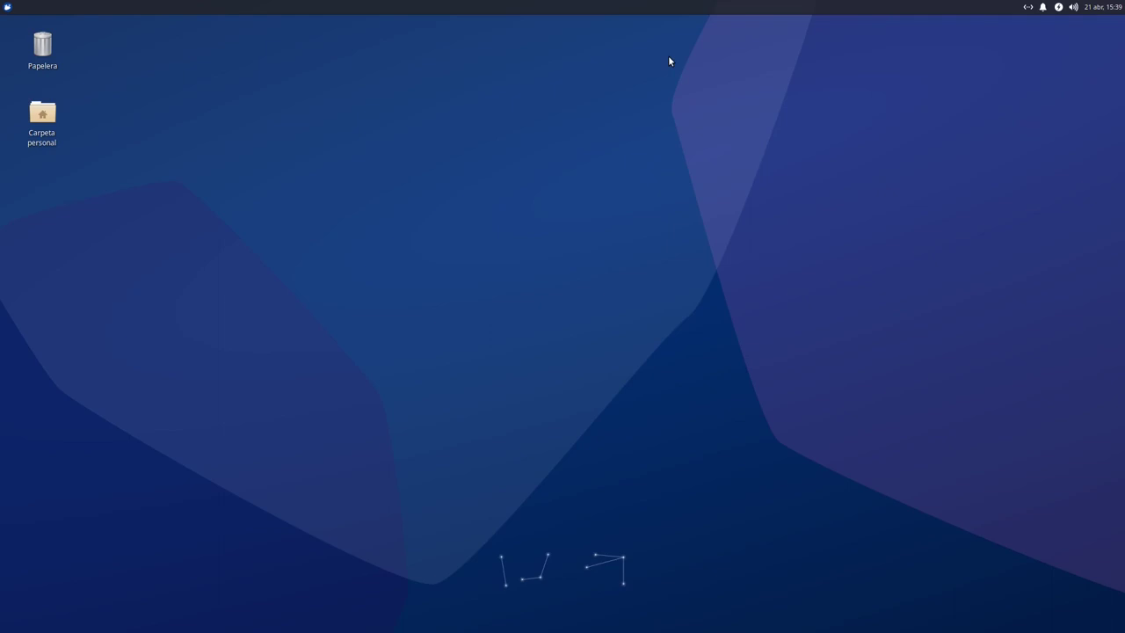
Open the home folder in Thunar, try maximizing and restoring it, and leave it near centre
{"action": "double_click", "coordinate": [49, 127]}
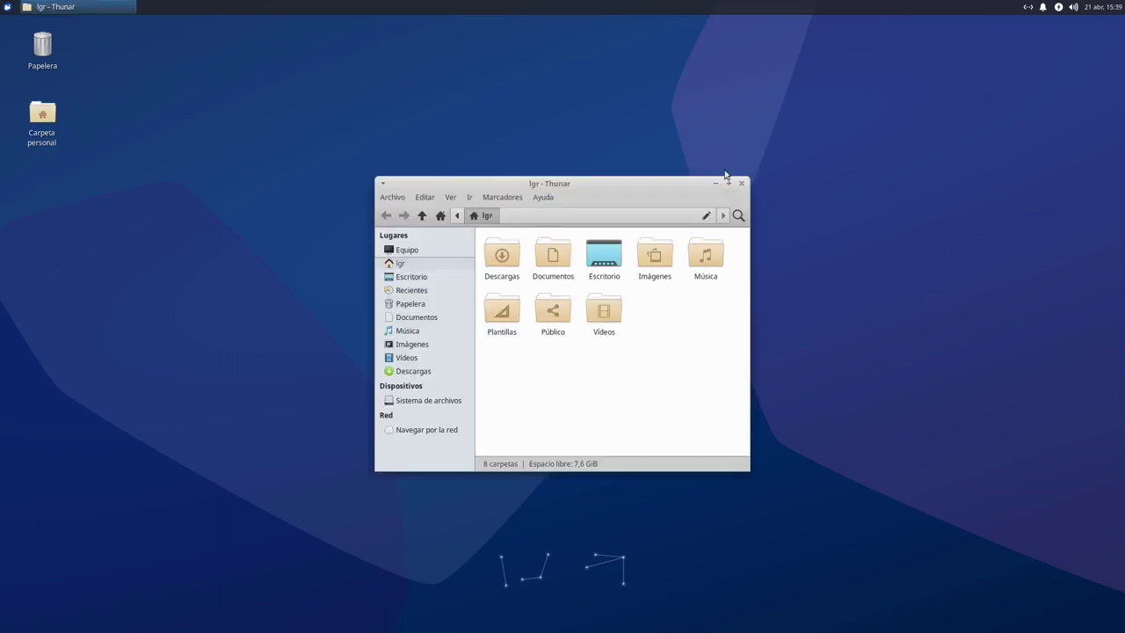
{"action": "left_click", "coordinate": [728, 183]}
{"action": "left_click_drag", "start_coordinate": [1034, 29], "coordinate": [621, 144]}
{"action": "double_click", "coordinate": [621, 144]}
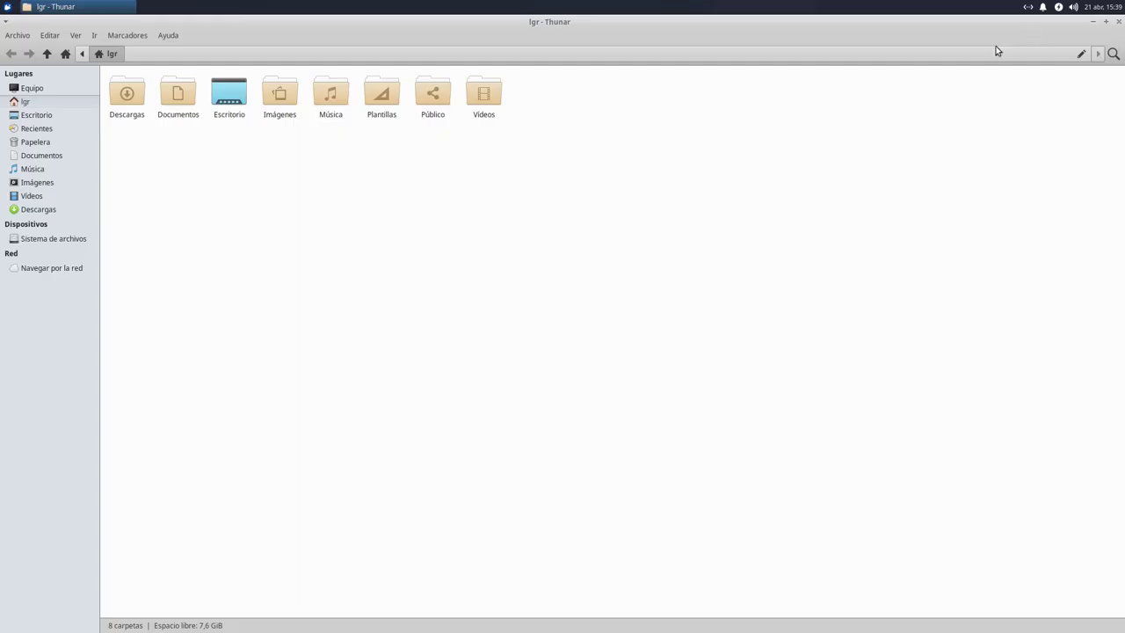
{"action": "left_click", "coordinate": [1106, 21]}
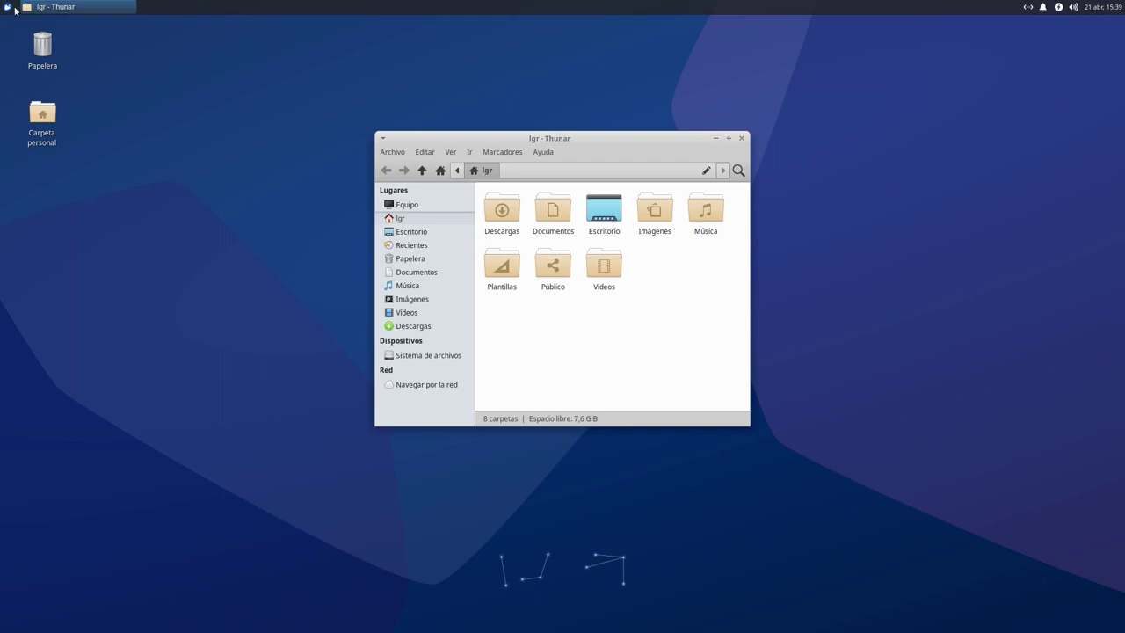
{"action": "left_click_drag", "start_coordinate": [600, 143], "coordinate": [603, 188]}
{"action": "double_click", "coordinate": [603, 188]}
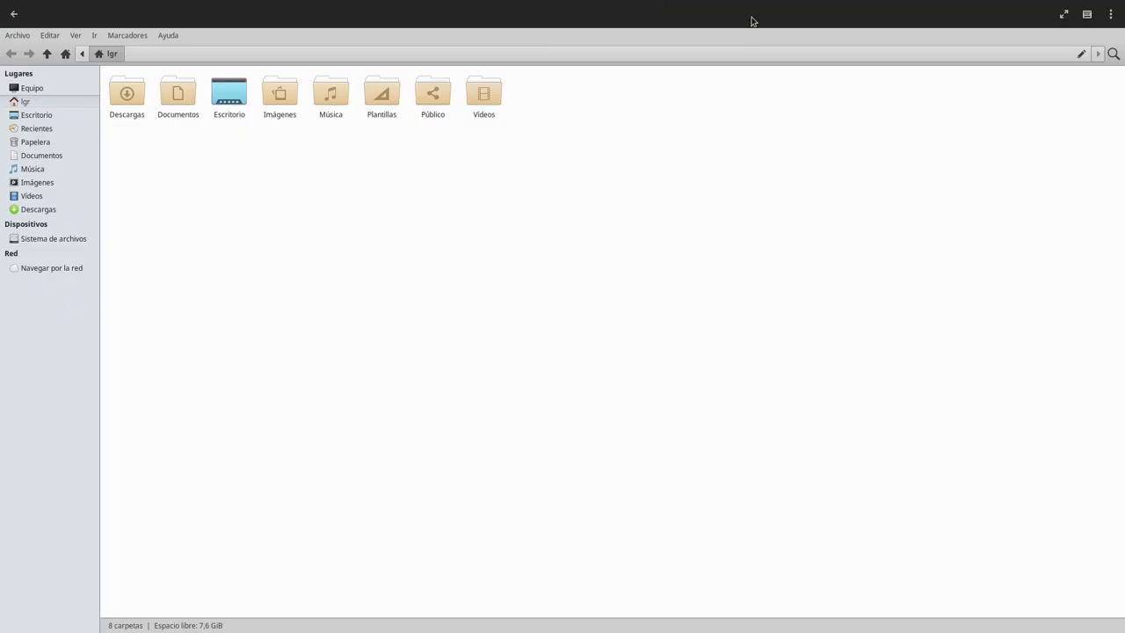
{"action": "double_click", "coordinate": [733, 23]}
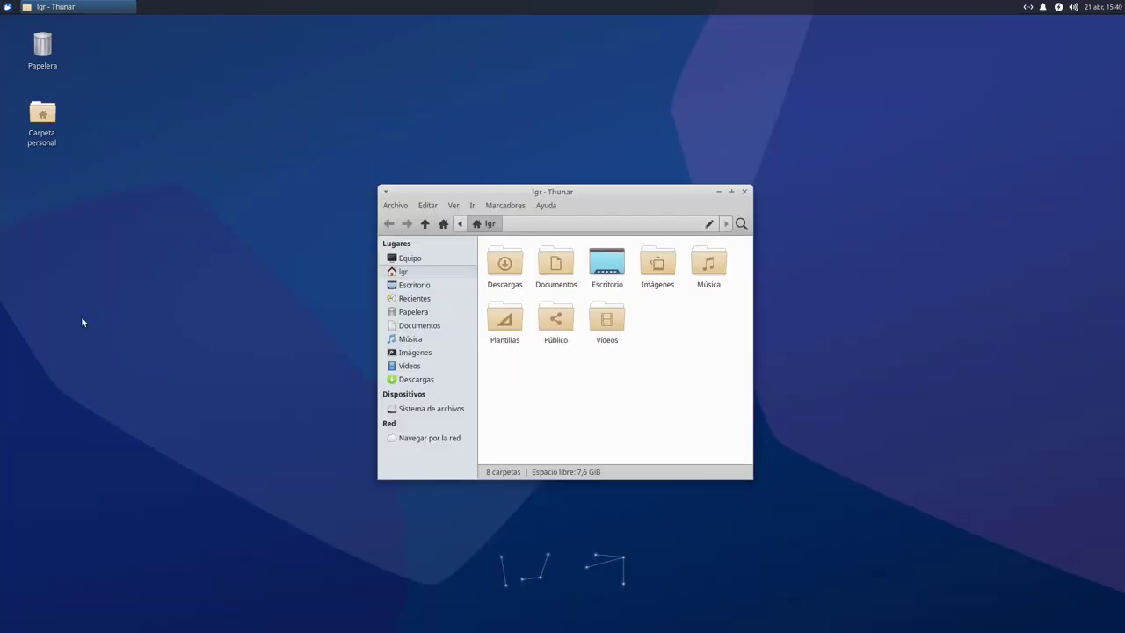
{"action": "mouse_move", "coordinate": [579, 188]}
{"action": "left_mouse_down"}
{"action": "mouse_move", "coordinate": [560, 118]}
{"action": "mouse_move", "coordinate": [568, 20]}
{"action": "mouse_move", "coordinate": [559, 190]}
{"action": "left_mouse_up"}
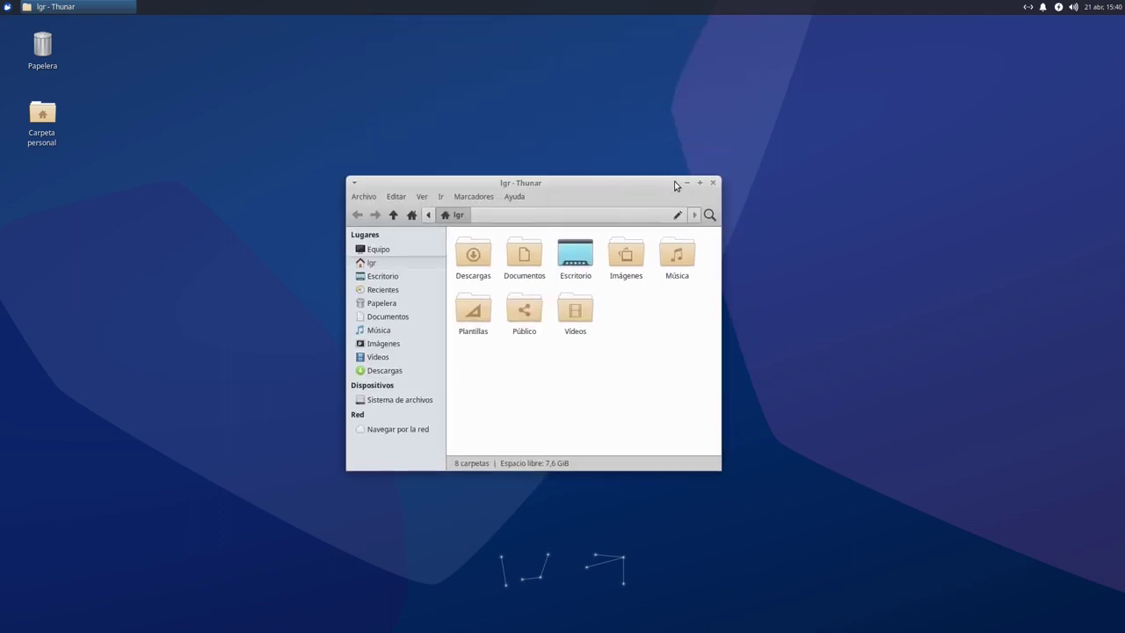
Launch Firefox from the Internet category and close its welcome window
{"action": "left_click", "coordinate": [7, 6]}
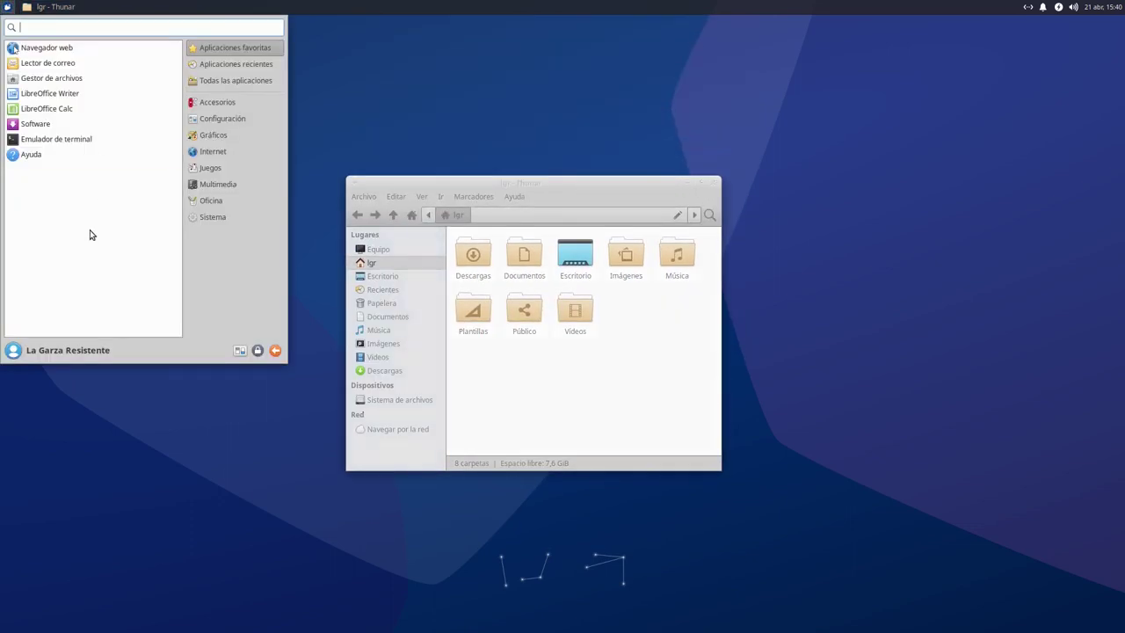
{"action": "left_click", "coordinate": [215, 155]}
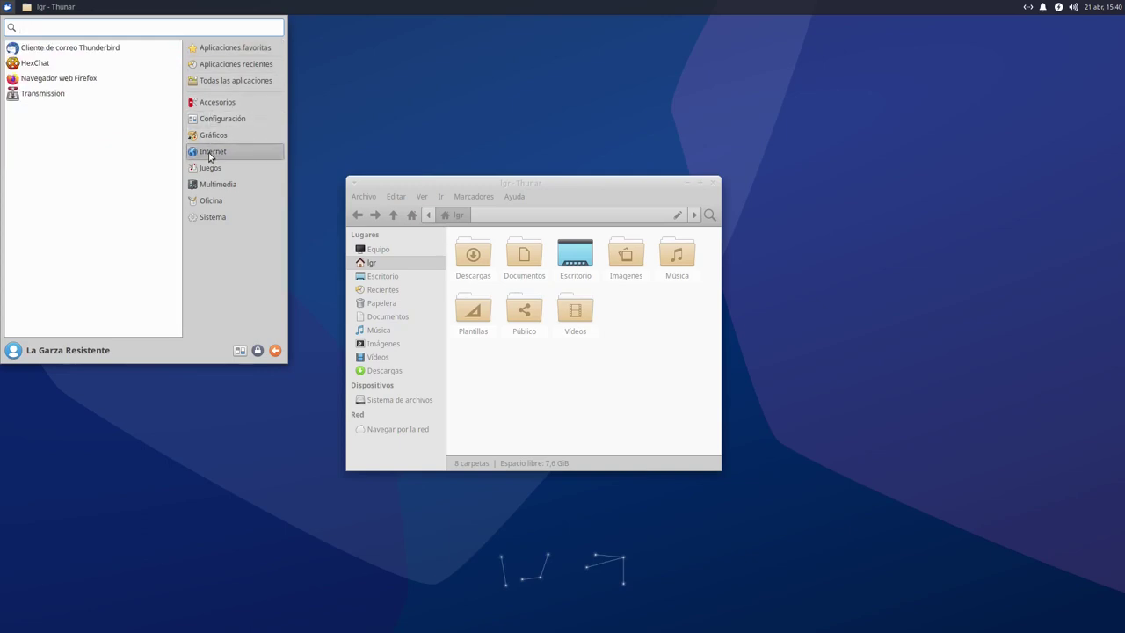
{"action": "left_click", "coordinate": [98, 77]}
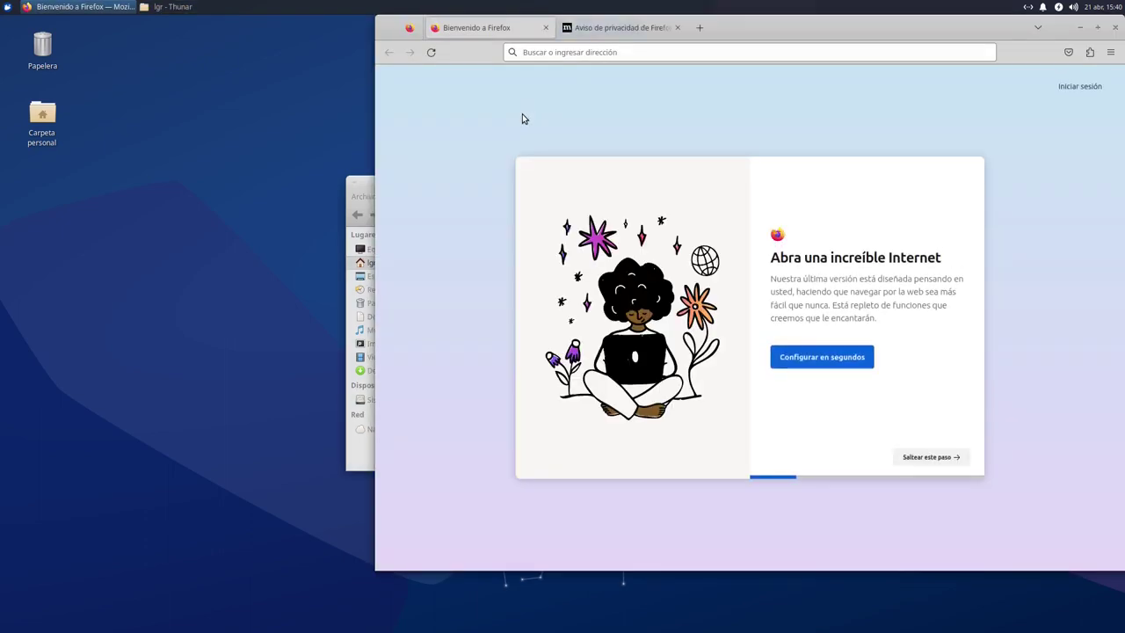
{"action": "left_click", "coordinate": [1113, 29]}
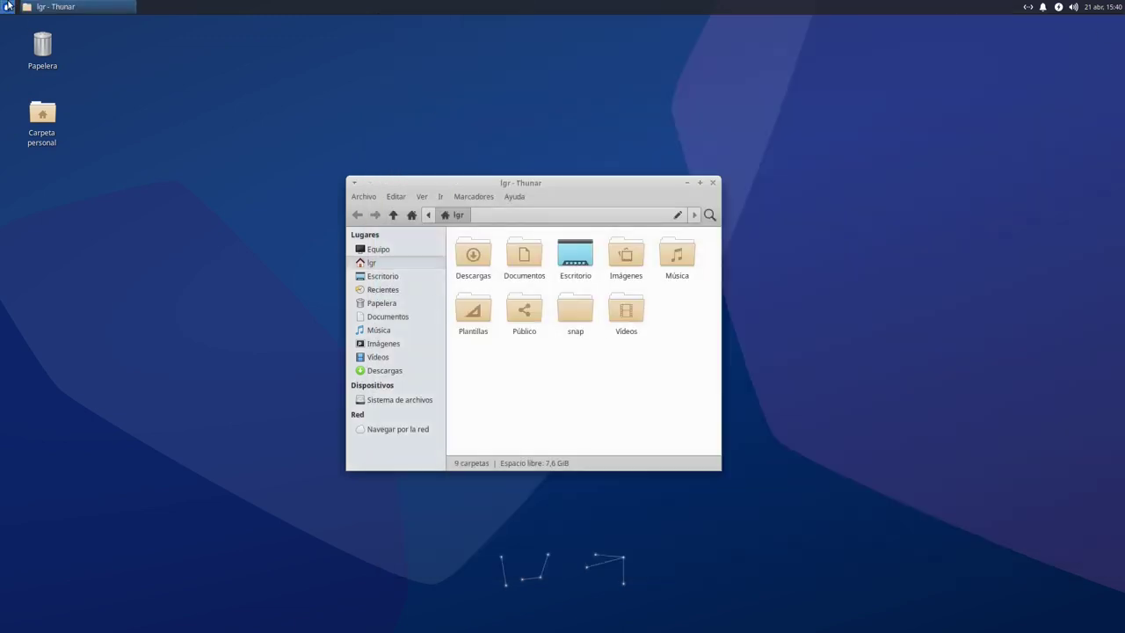
Relaunch Firefox from the Internet category and dismiss the restore-previous-tabs notice
{"action": "left_click", "coordinate": [7, 7]}
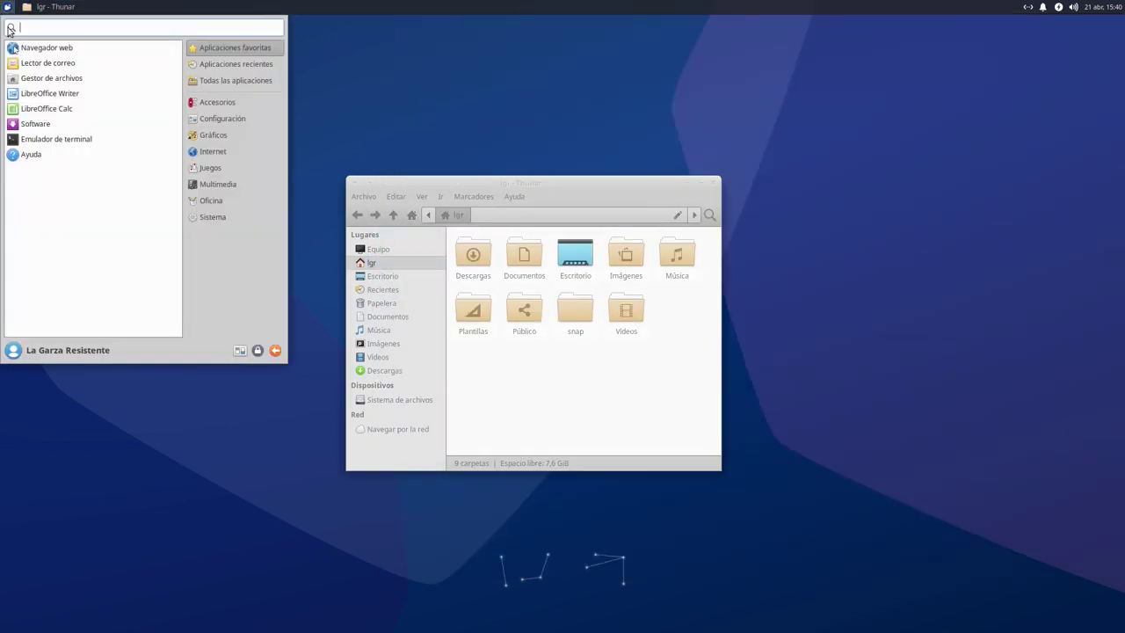
{"action": "left_click", "coordinate": [217, 152]}
{"action": "left_click", "coordinate": [106, 79]}
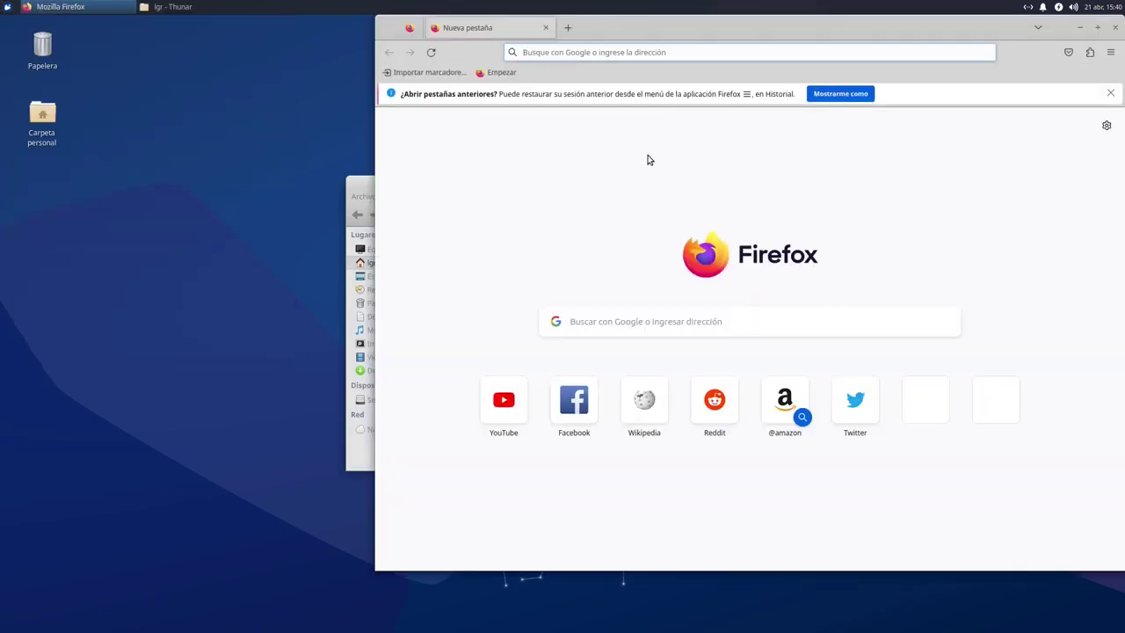
{"action": "left_click", "coordinate": [1110, 92]}
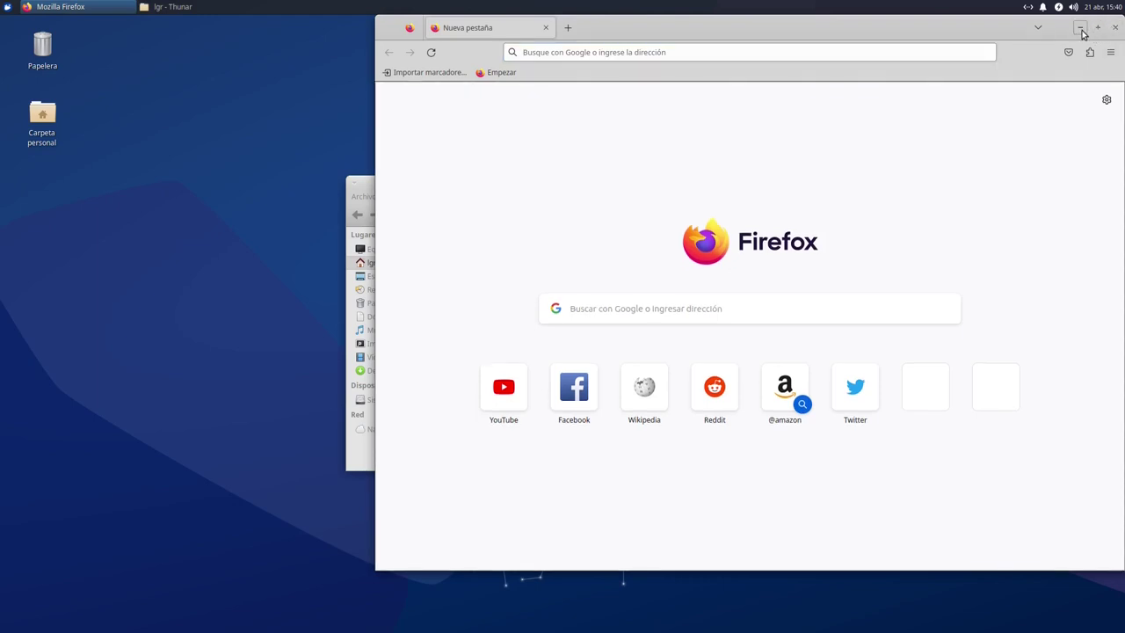
Close the Firefox window and the Thunar window, then reopen the applications menu
{"action": "left_click_drag", "start_coordinate": [982, 25], "coordinate": [881, 68]}
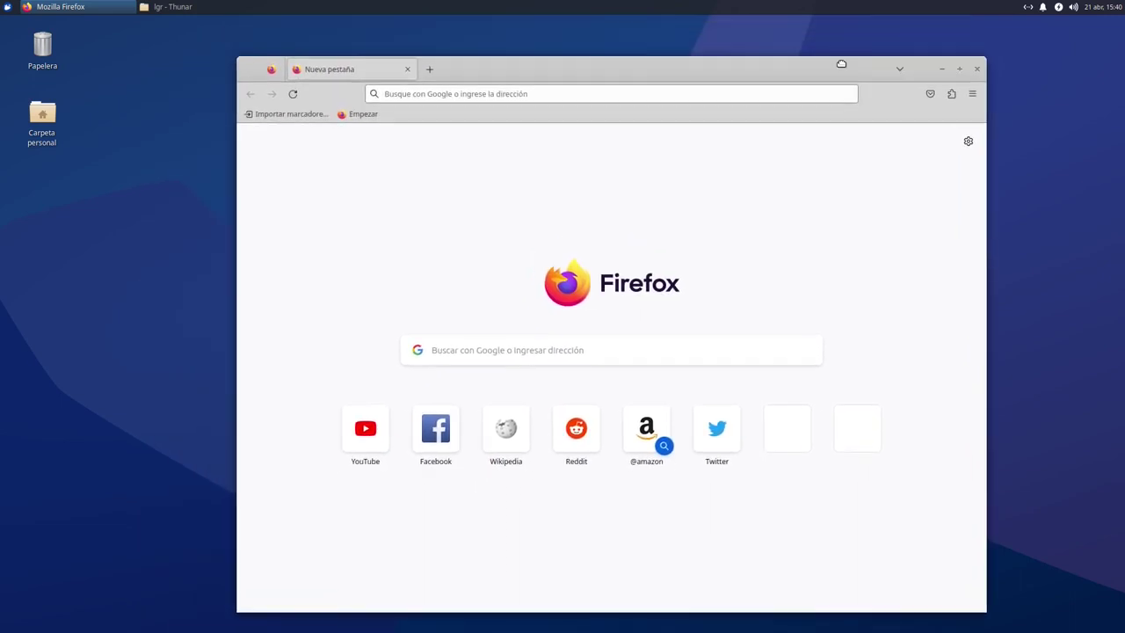
{"action": "left_click", "coordinate": [976, 70]}
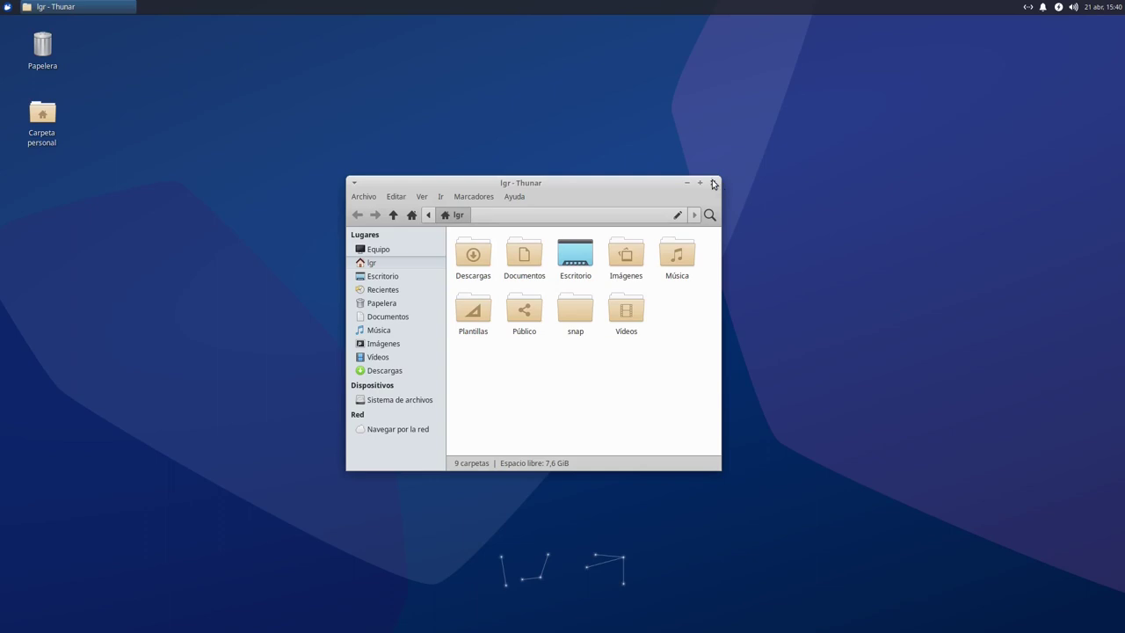
{"action": "left_click", "coordinate": [714, 182]}
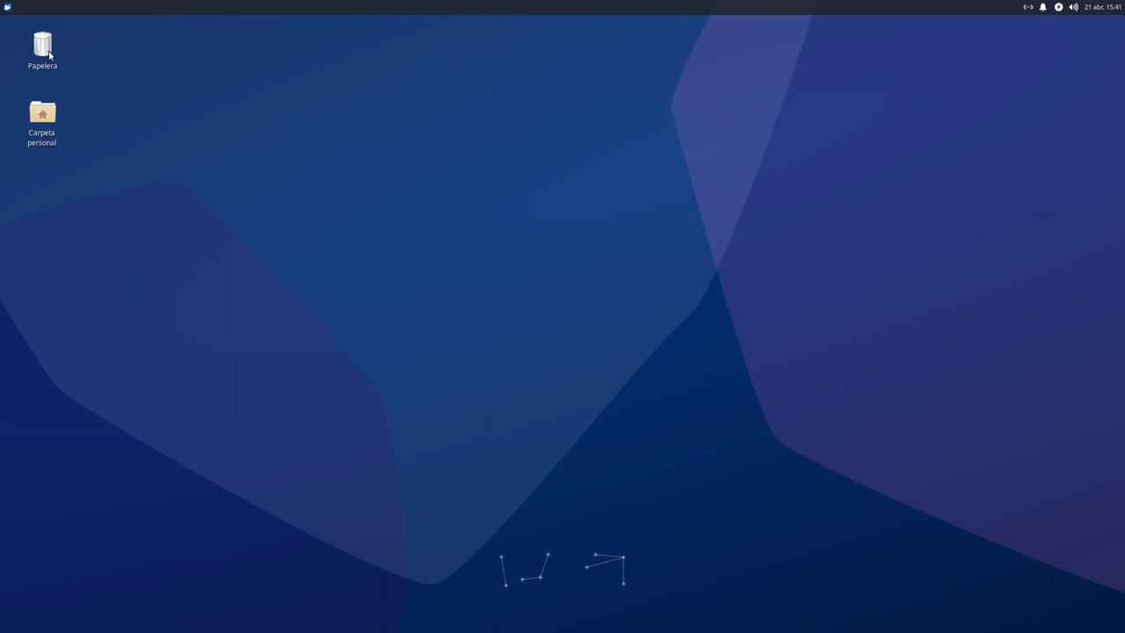
{"action": "left_click", "coordinate": [5, 8]}
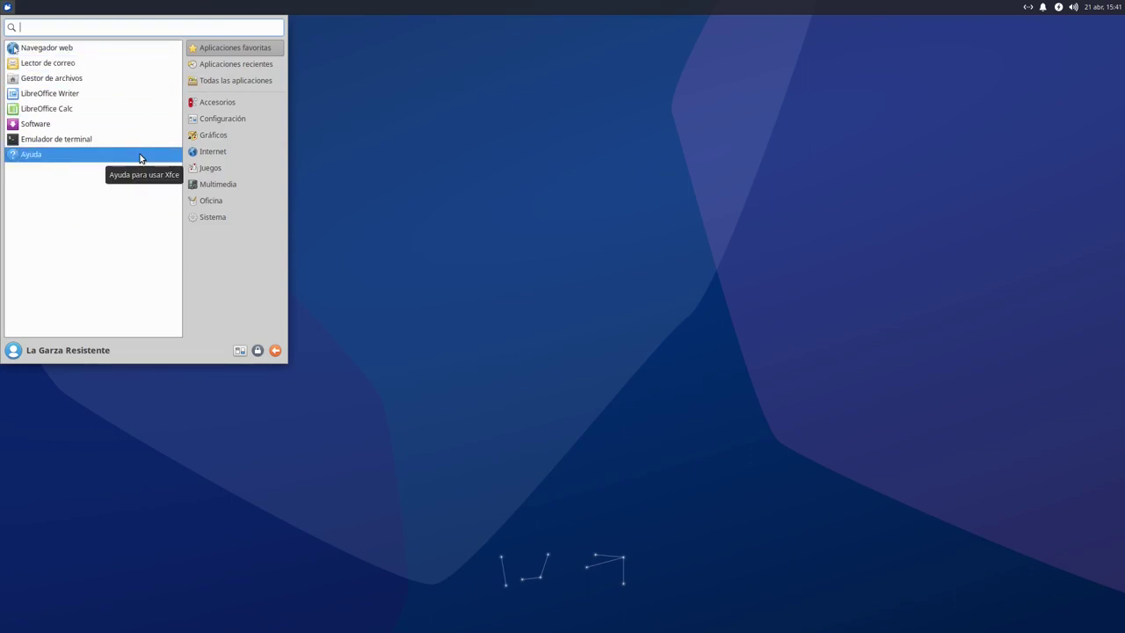
{"action": "left_click", "coordinate": [49, 78]}
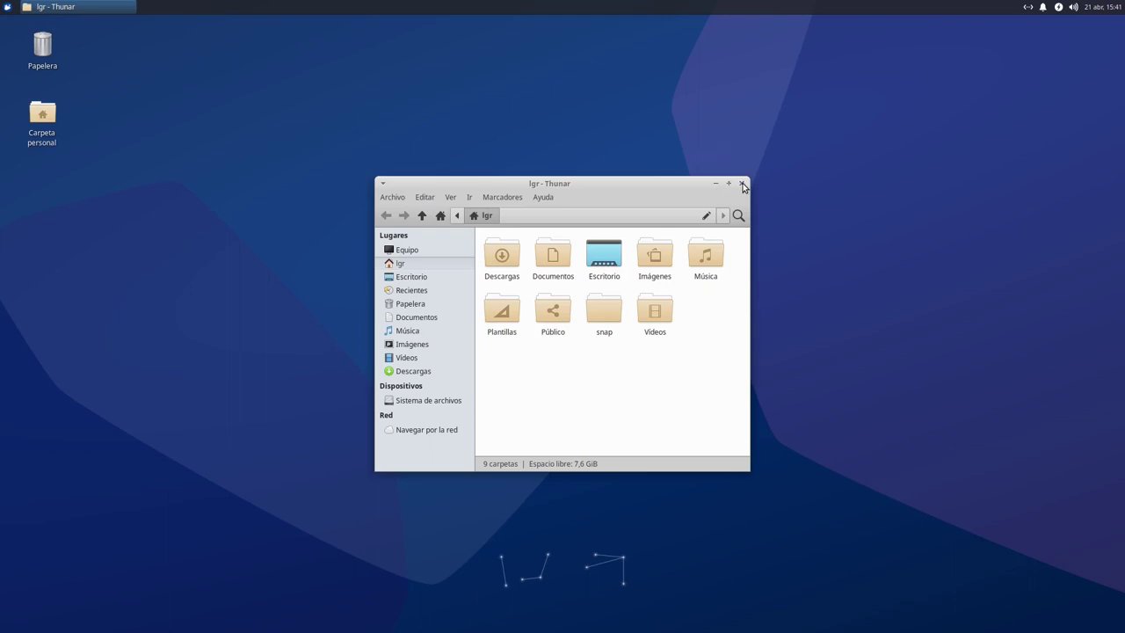
{"action": "left_click", "coordinate": [743, 184]}
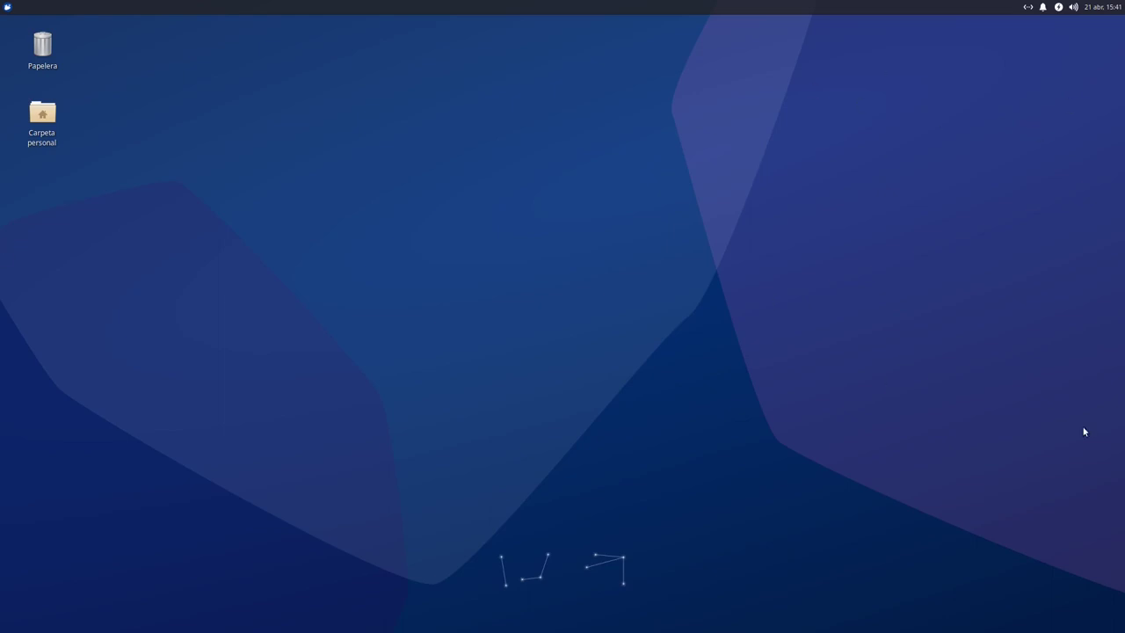
{"action": "right_click", "coordinate": [671, 283]}
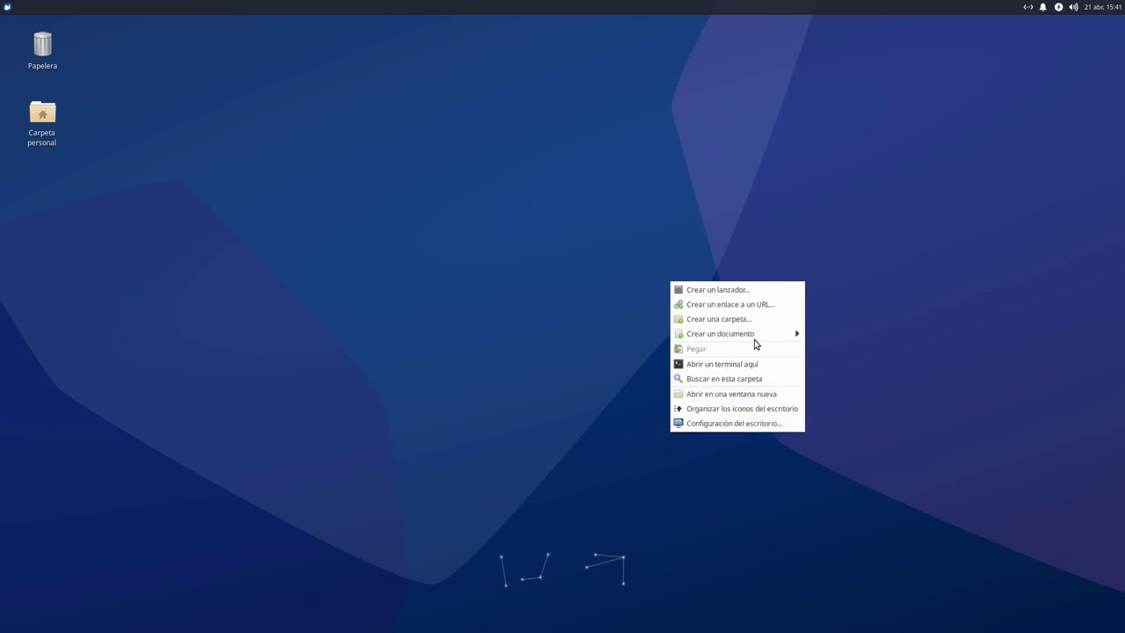
Open the desktop background settings and try the rocky cliff, green field and blue backdrops
{"action": "left_click", "coordinate": [755, 423]}
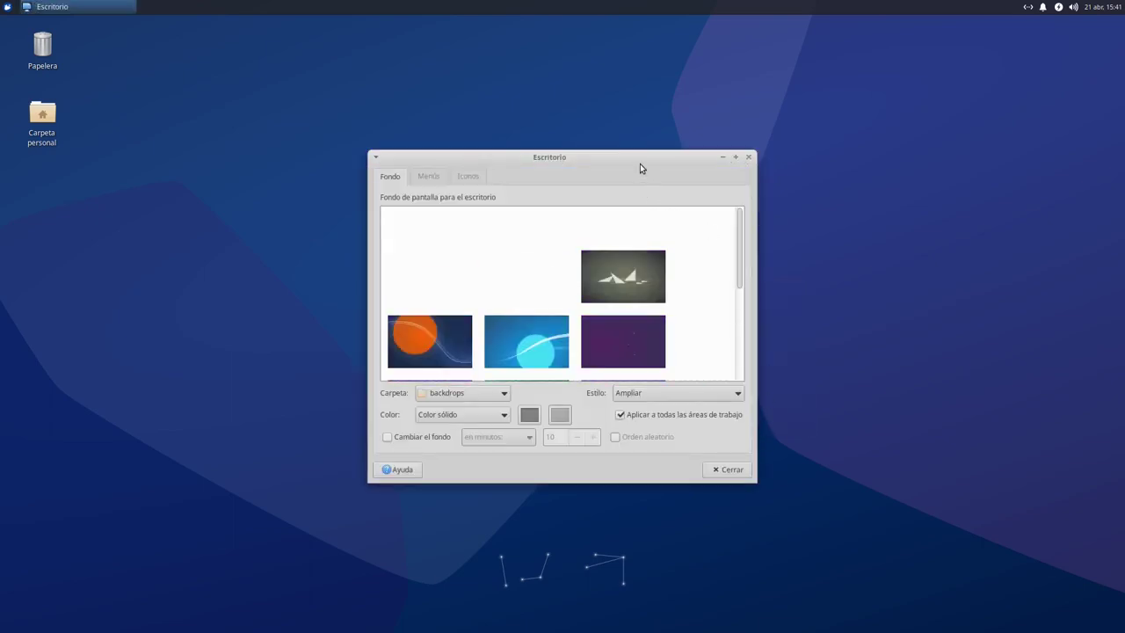
{"action": "left_click_drag", "start_coordinate": [640, 155], "coordinate": [955, 179]}
{"action": "left_click", "coordinate": [743, 271]}
{"action": "left_click", "coordinate": [862, 255]}
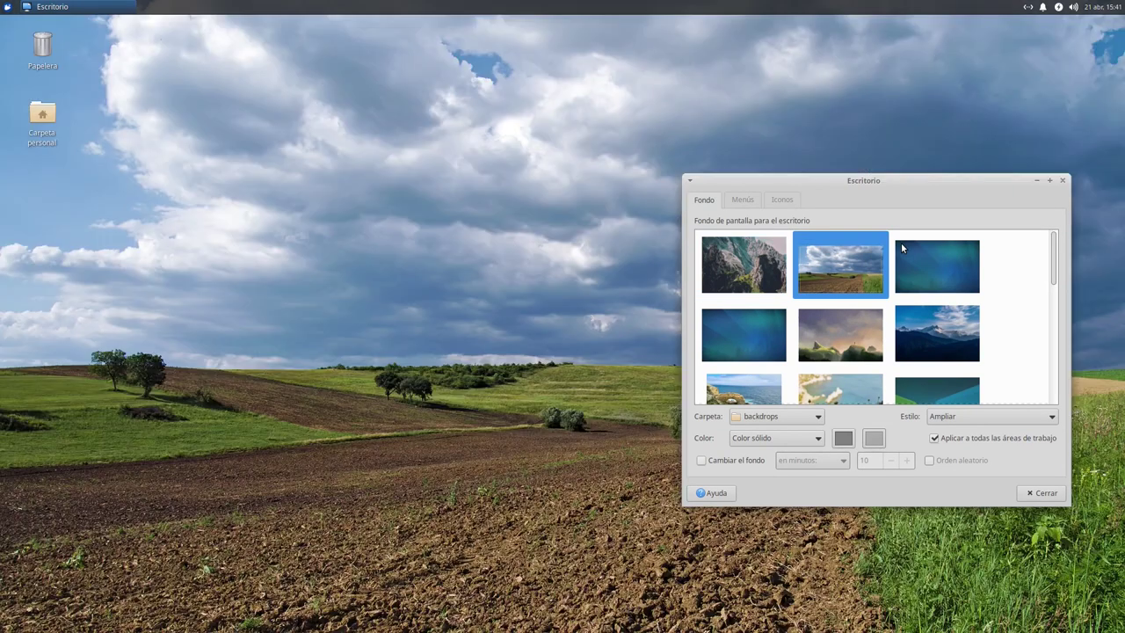
{"action": "key", "text": "Left"}
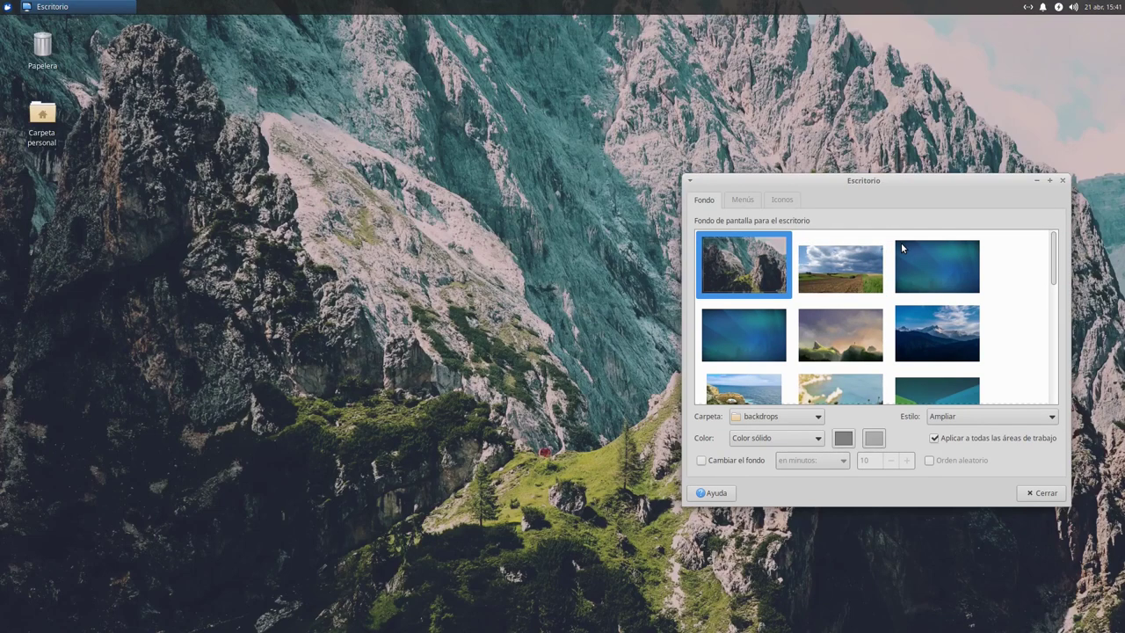
{"action": "key", "text": "Right"}
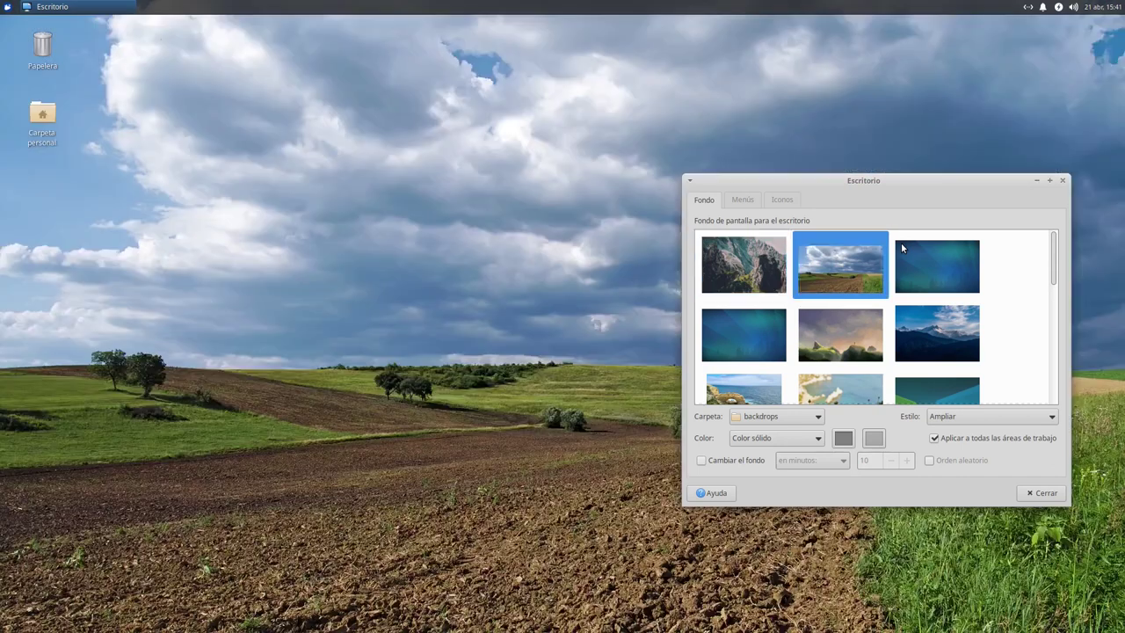
{"action": "left_click", "coordinate": [901, 243]}
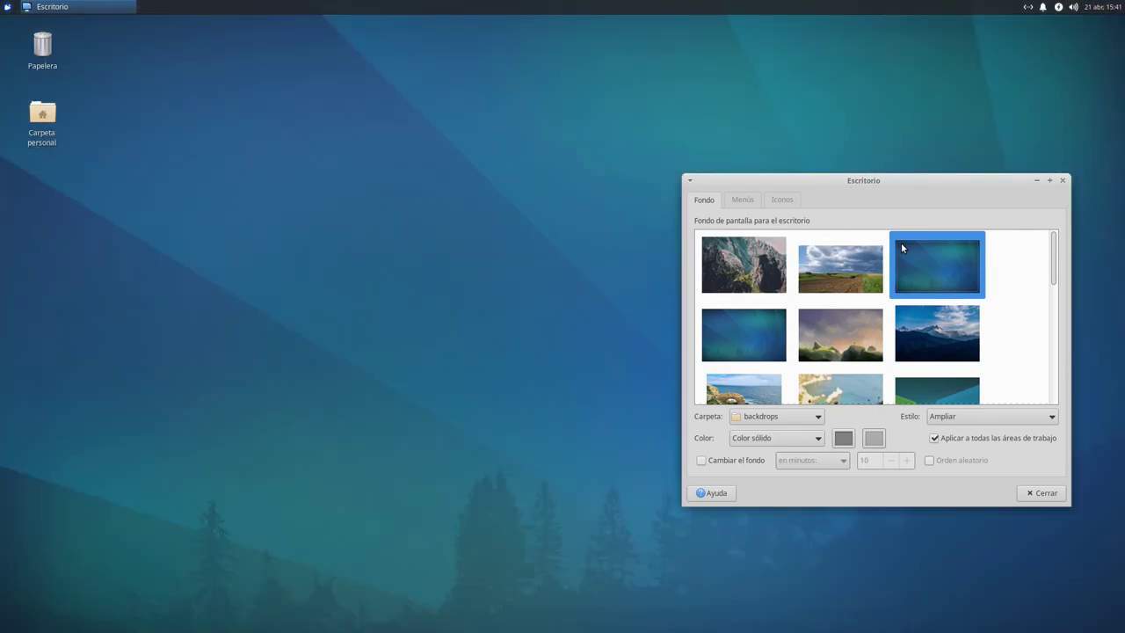
Preview the other backdrops with the arrow keys, settle on the rocky mountain photo, and close
{"action": "key", "text": "Down"}
{"action": "key", "text": "Left"}
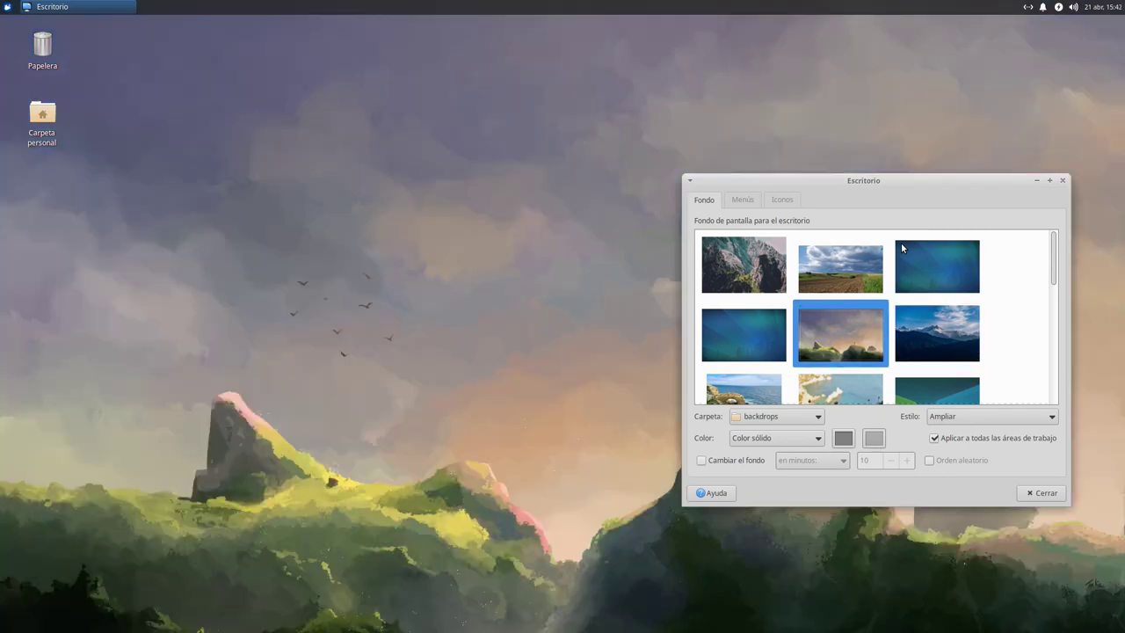
{"action": "key", "text": "Left"}
{"action": "key", "text": "Right"}
{"action": "key", "text": "Left"}
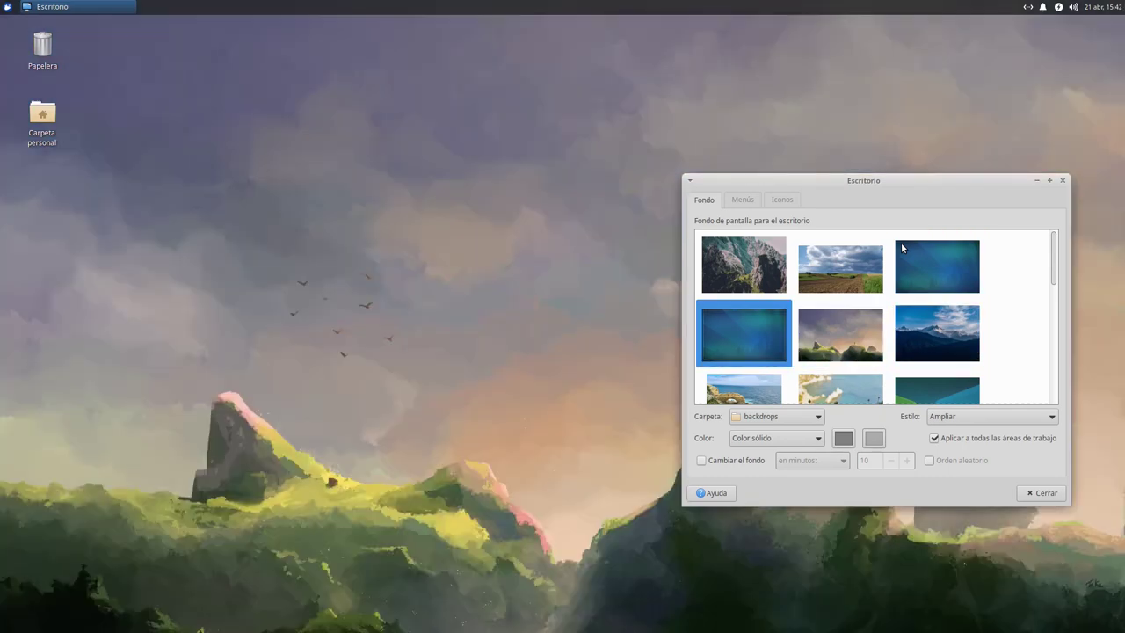
{"action": "key", "text": "Down"}
{"action": "key", "text": "Right"}
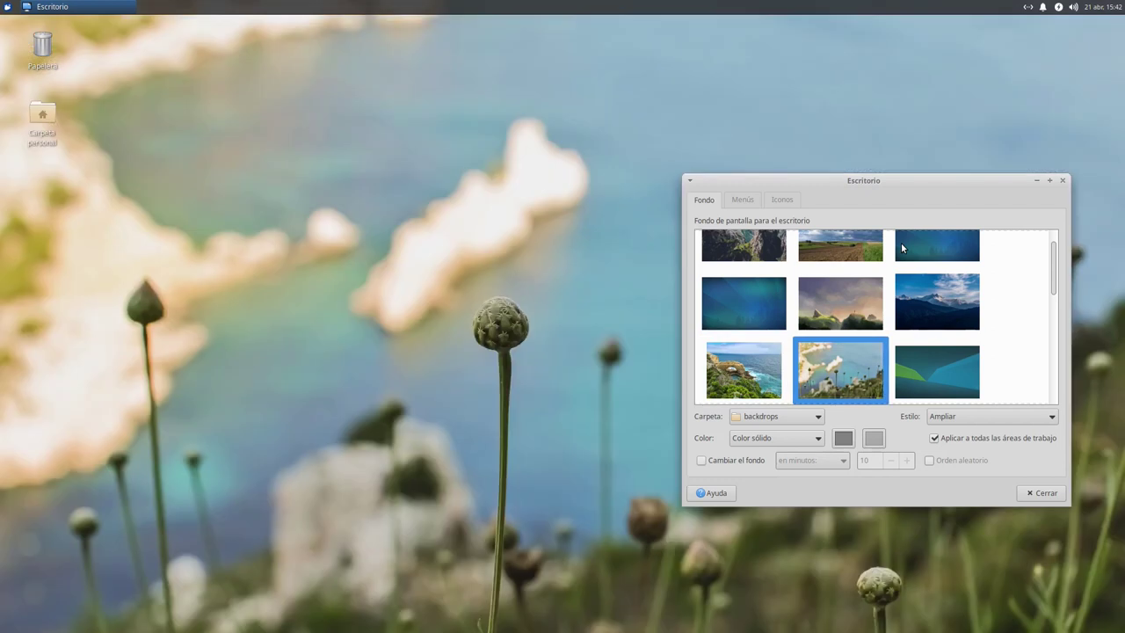
{"action": "key", "text": "Right"}
{"action": "key", "text": "Down"}
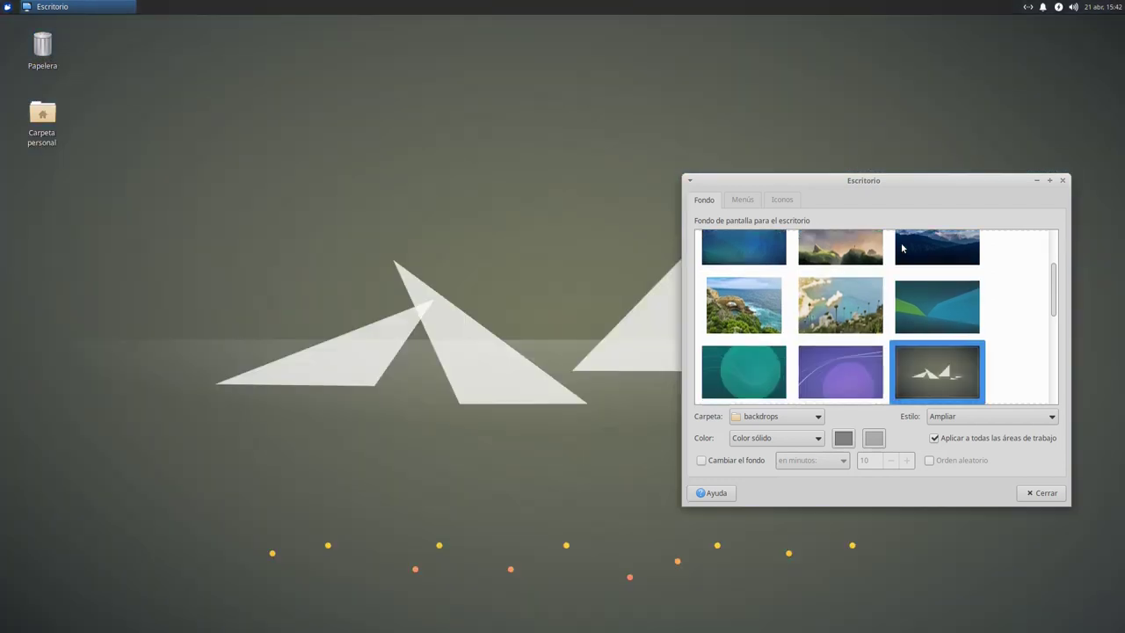
{"action": "key", "text": "Left"}
{"action": "key", "text": "Left"}
{"action": "key", "text": "Right"}
{"action": "key", "text": "Left"}
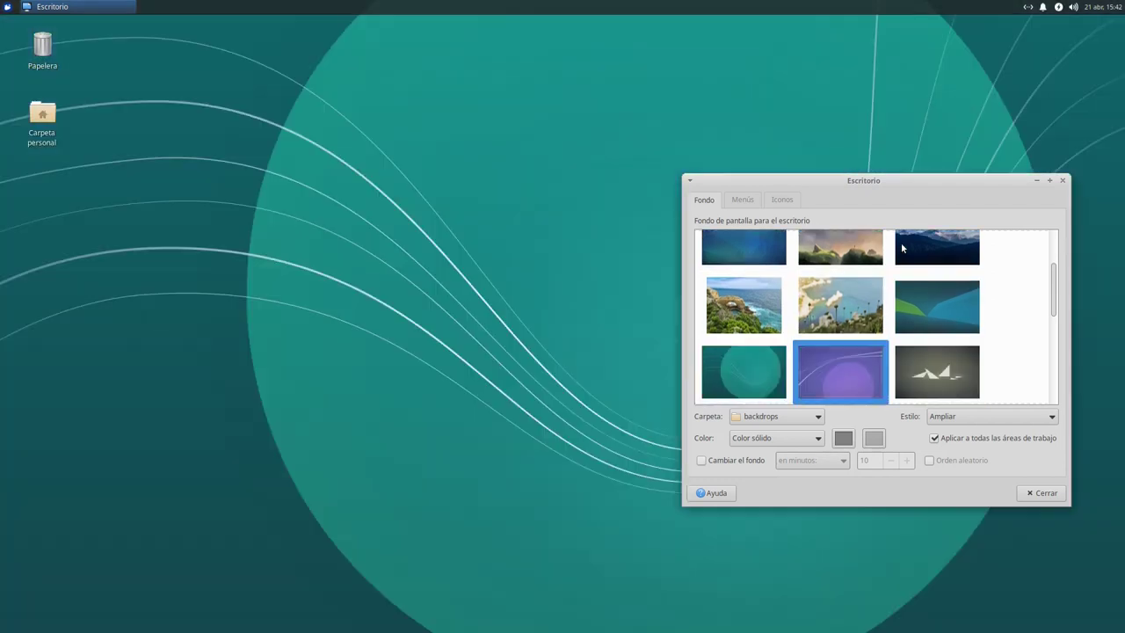
{"action": "key", "text": "Down"}
{"action": "key", "text": "Right"}
{"action": "key", "text": "Right"}
{"action": "key", "text": "Left"}
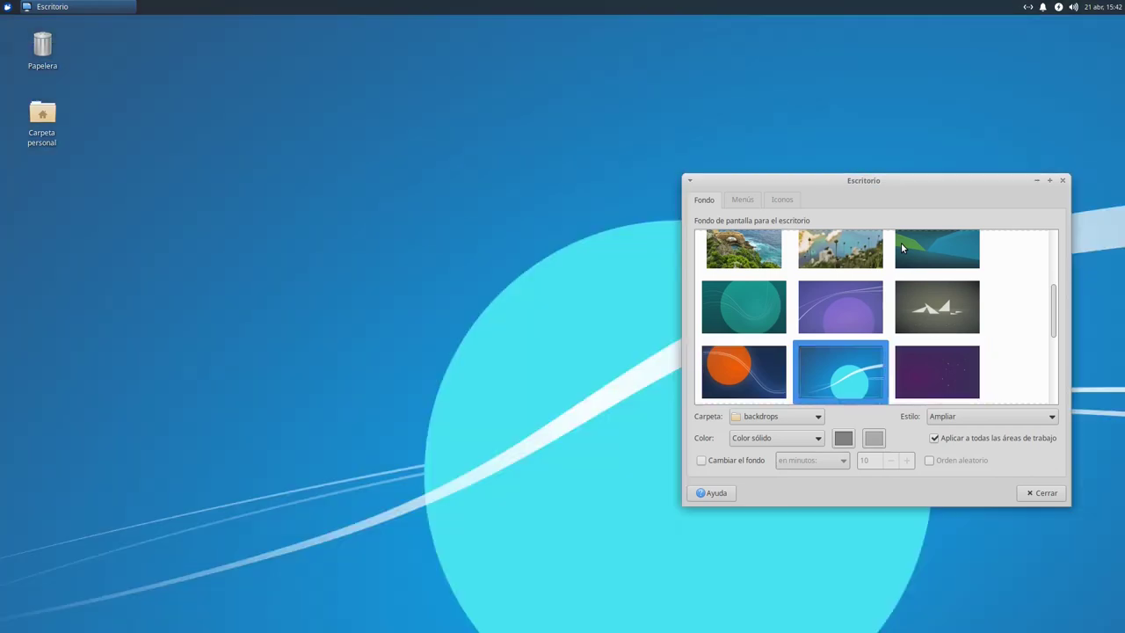
{"action": "key", "text": "Left"}
{"action": "key", "text": "Down"}
{"action": "key", "text": "Up"}
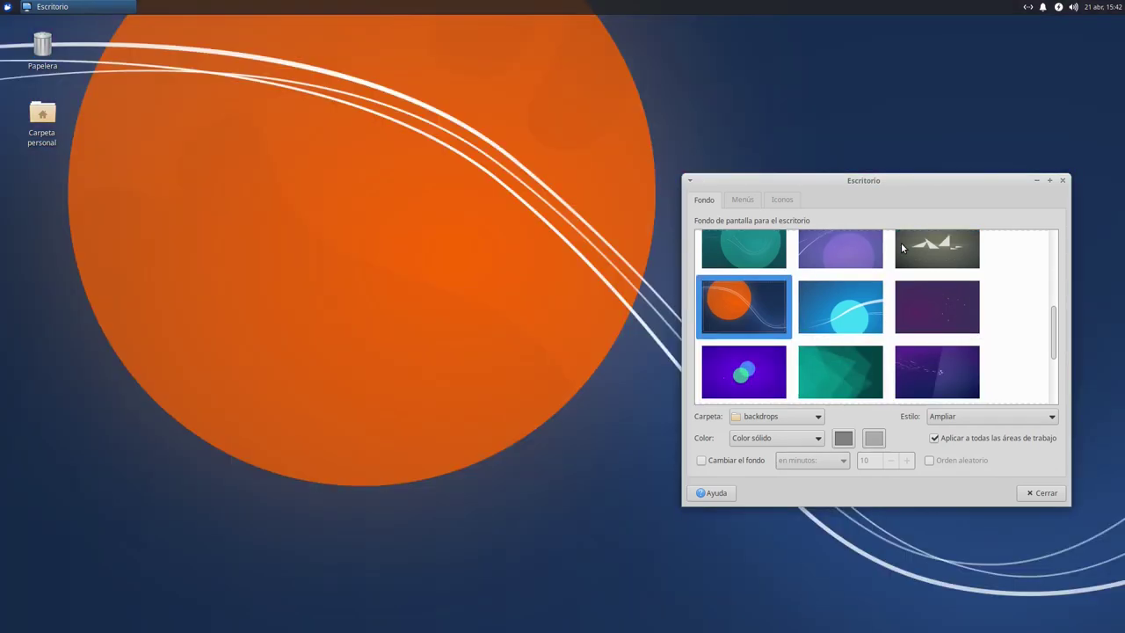
{"action": "key", "text": "Right"}
{"action": "key", "text": "Left"}
{"action": "key", "text": "Right"}
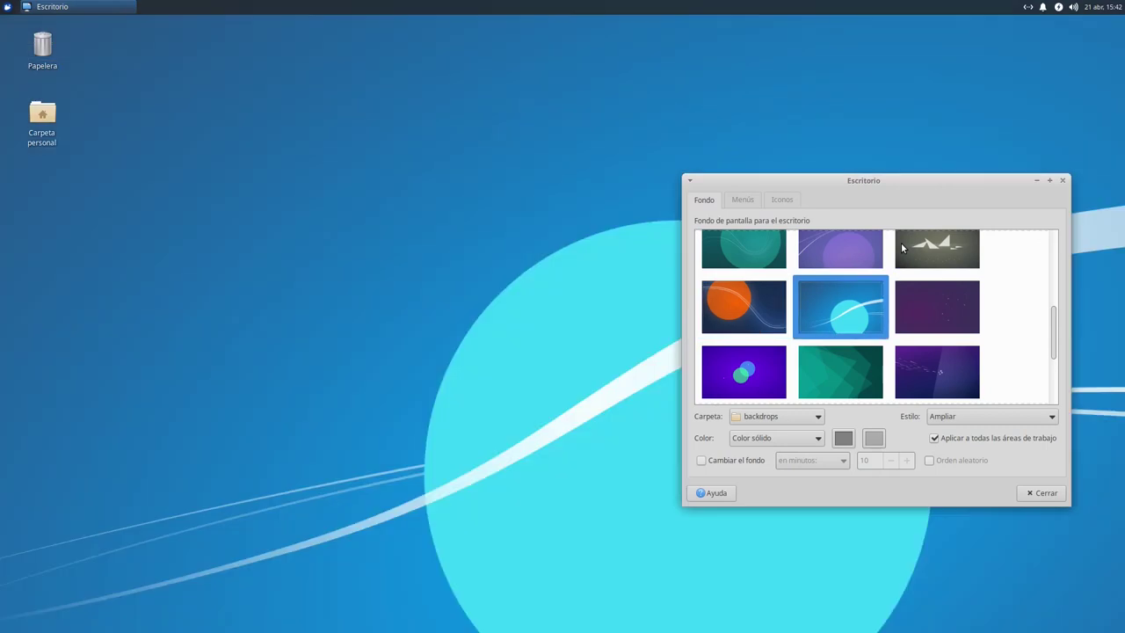
{"action": "key", "text": "Right"}
{"action": "key", "text": "Down"}
{"action": "key", "text": "Left"}
{"action": "key", "text": "Left"}
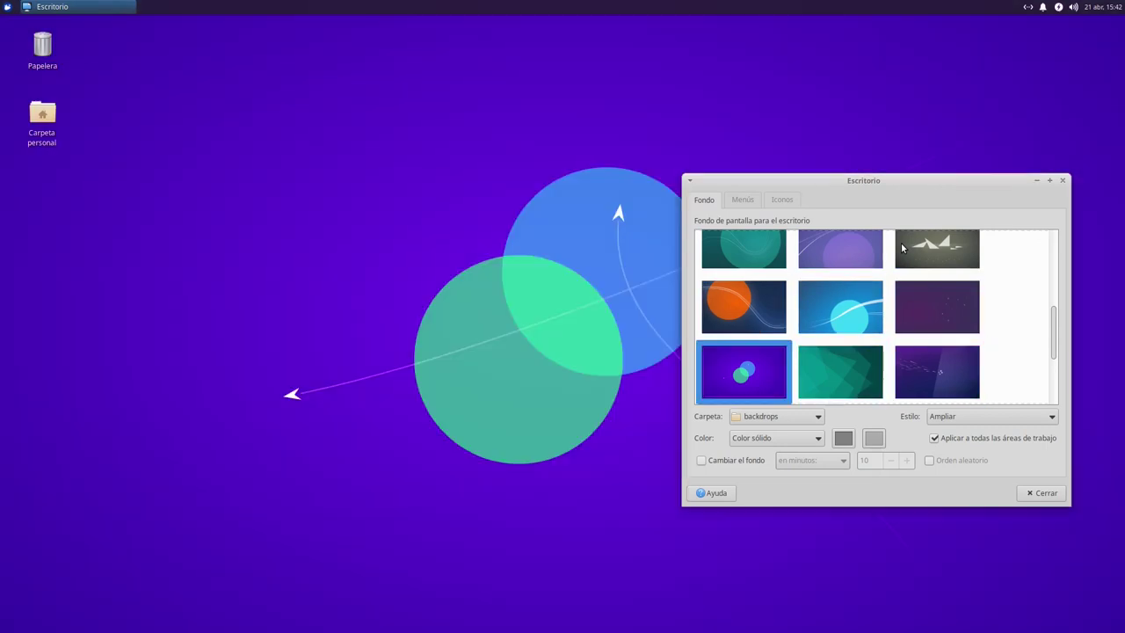
{"action": "key", "text": "Down"}
{"action": "key", "text": "Down"}
{"action": "key", "text": "Up"}
{"action": "key", "text": "Right"}
{"action": "key", "text": "Right"}
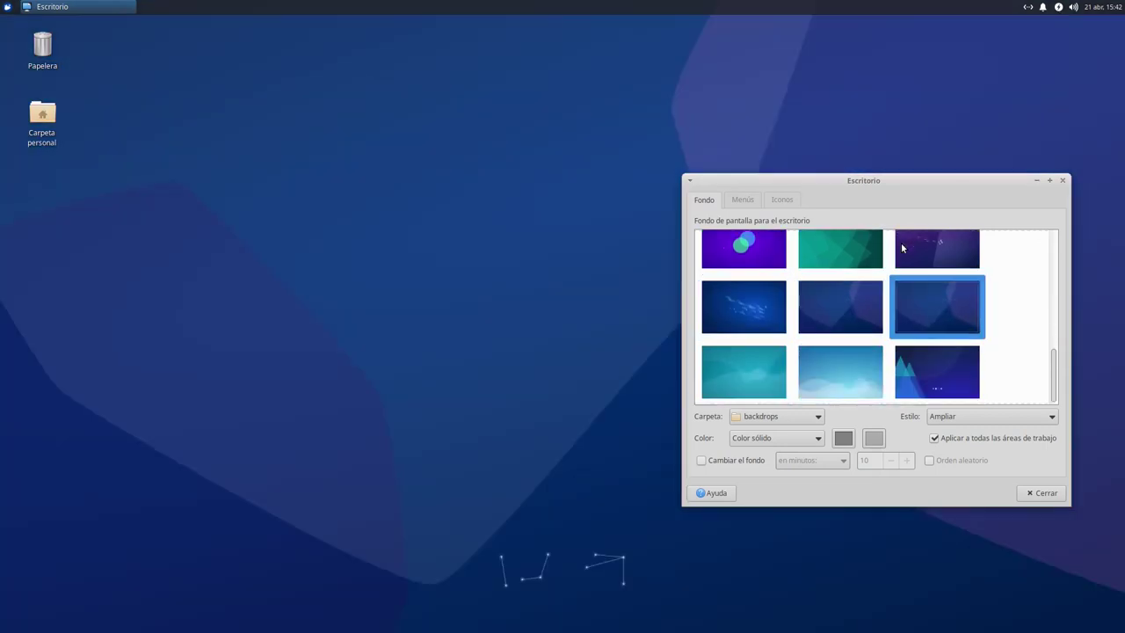
{"action": "key", "text": "Down"}
{"action": "key", "text": "Left"}
{"action": "key", "text": "Left"}
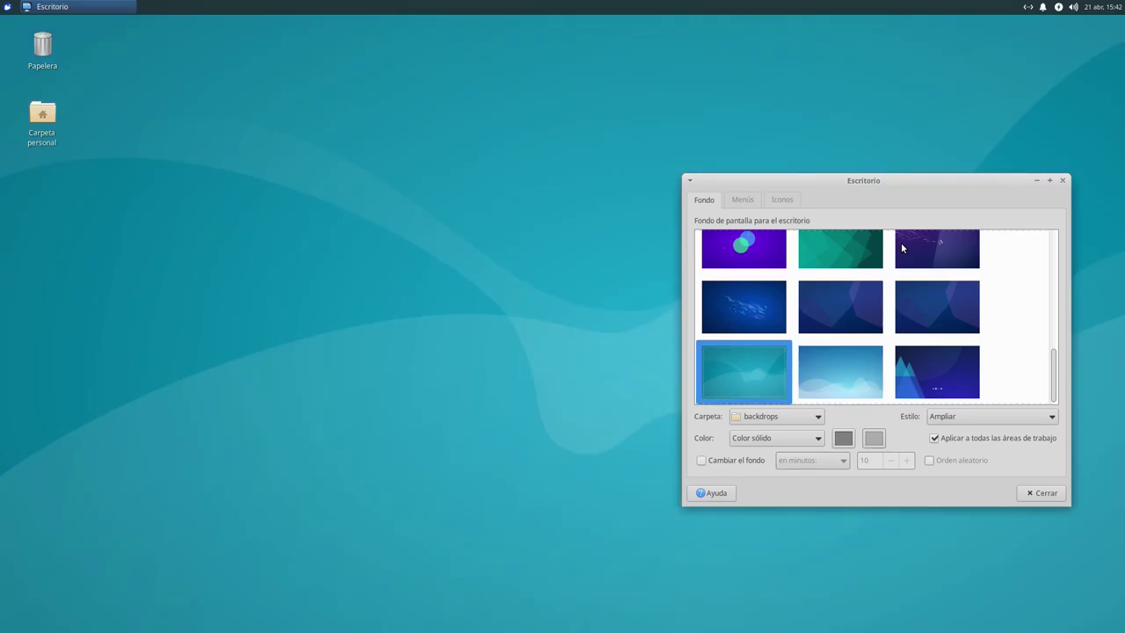
{"action": "key", "text": "Up"}
{"action": "key", "text": "Home"}
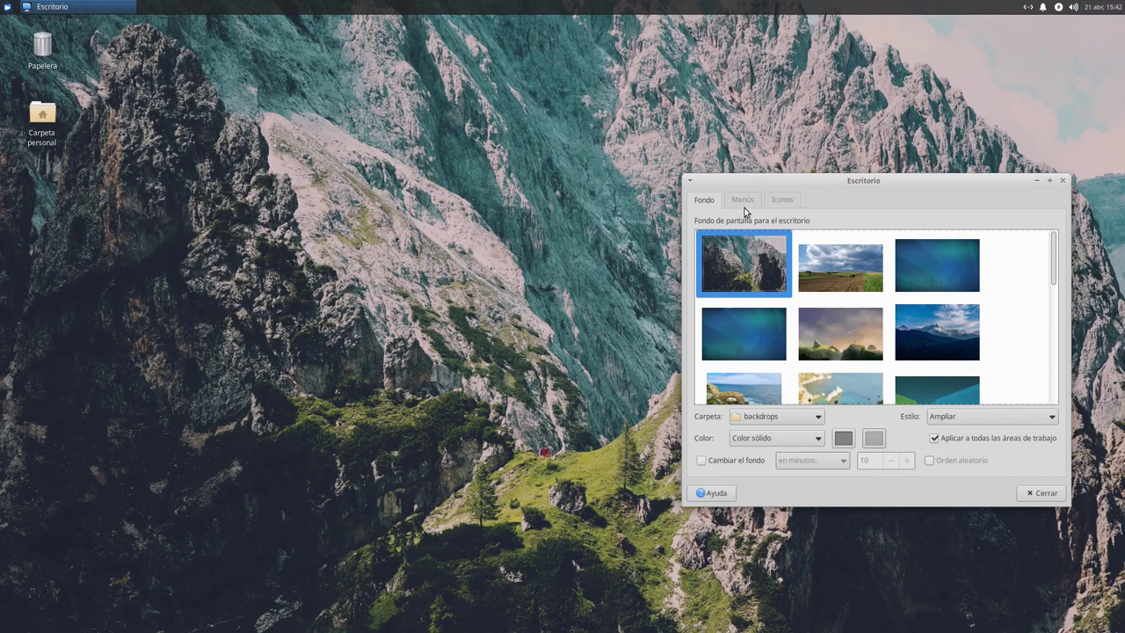
{"action": "left_click", "coordinate": [1063, 180]}
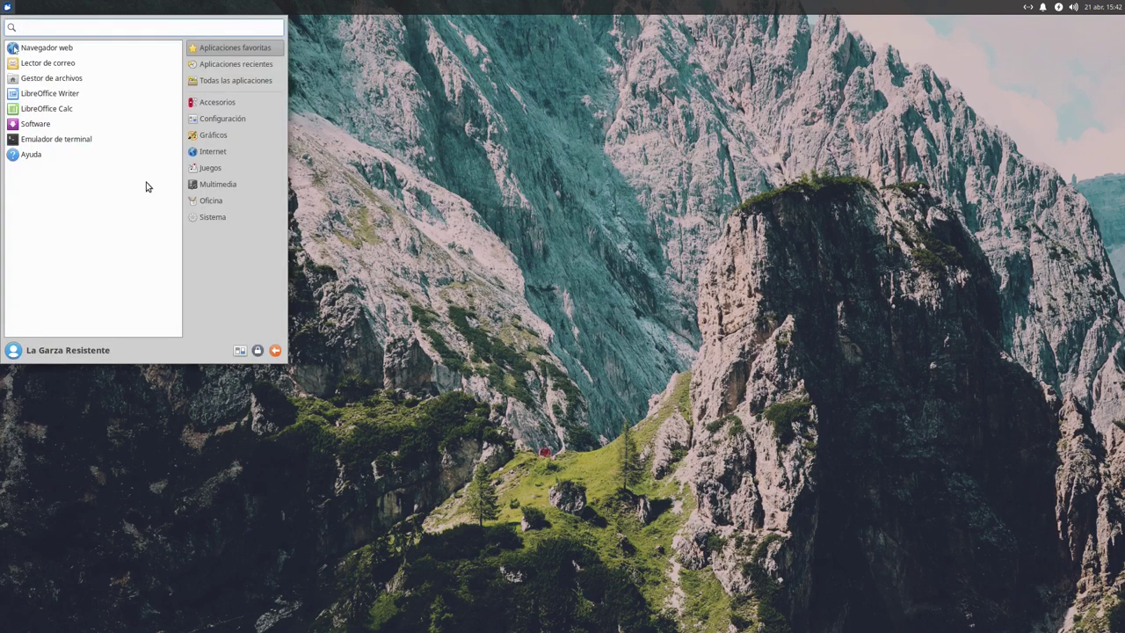
Switch the Appearance style from Numix to Greybird-dark, then reopen the home folder
{"action": "left_click", "coordinate": [239, 350]}
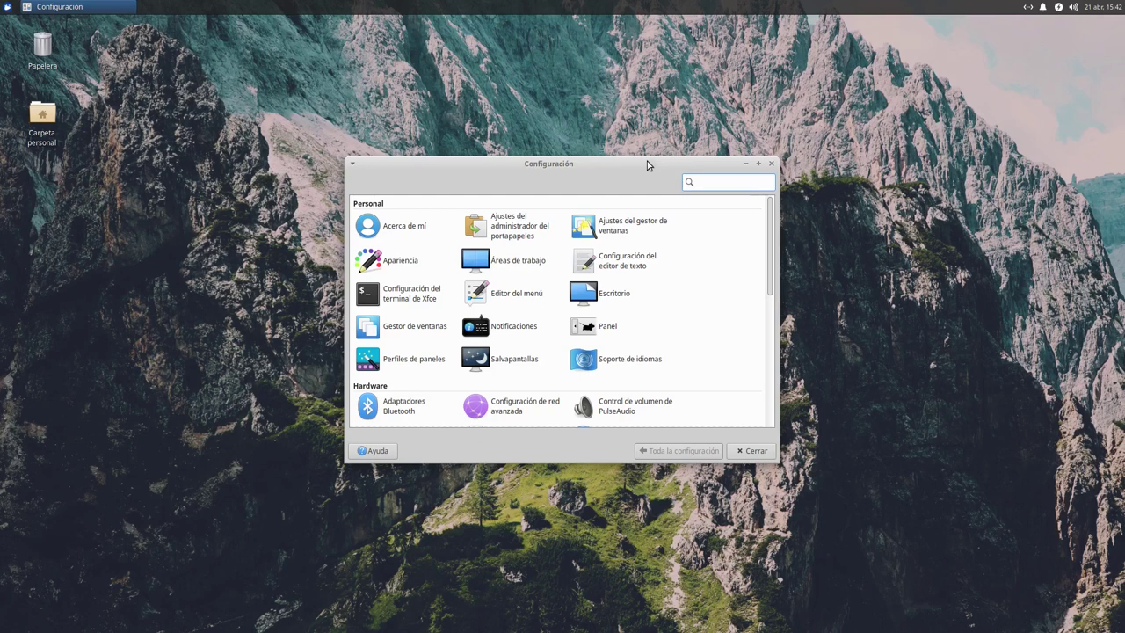
{"action": "left_click_drag", "start_coordinate": [676, 167], "coordinate": [740, 228]}
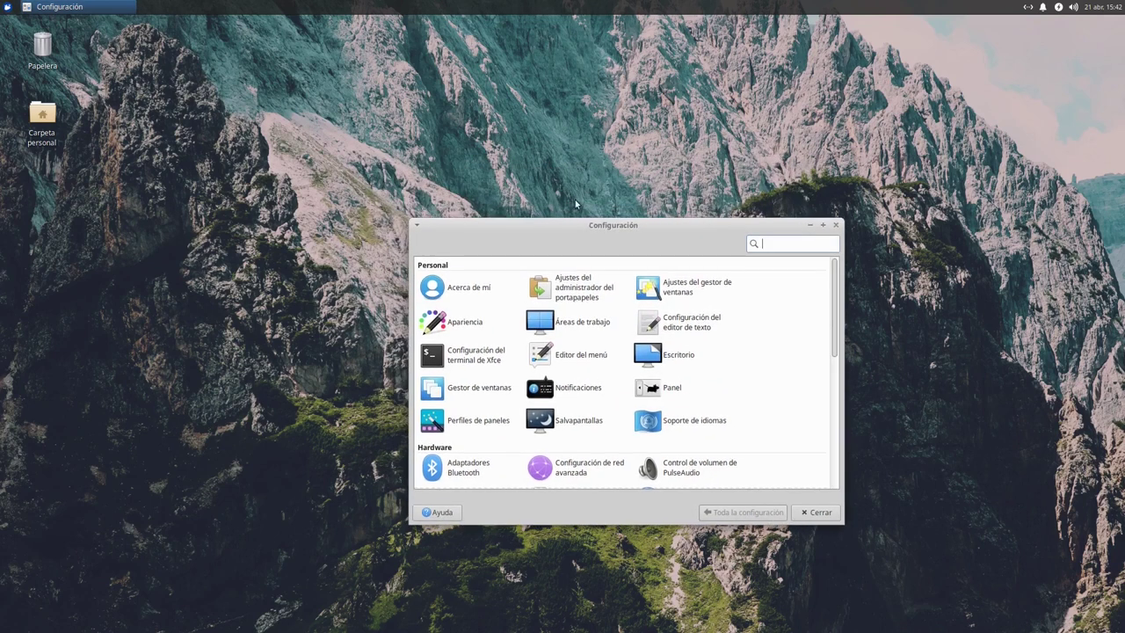
{"action": "left_click", "coordinate": [464, 322]}
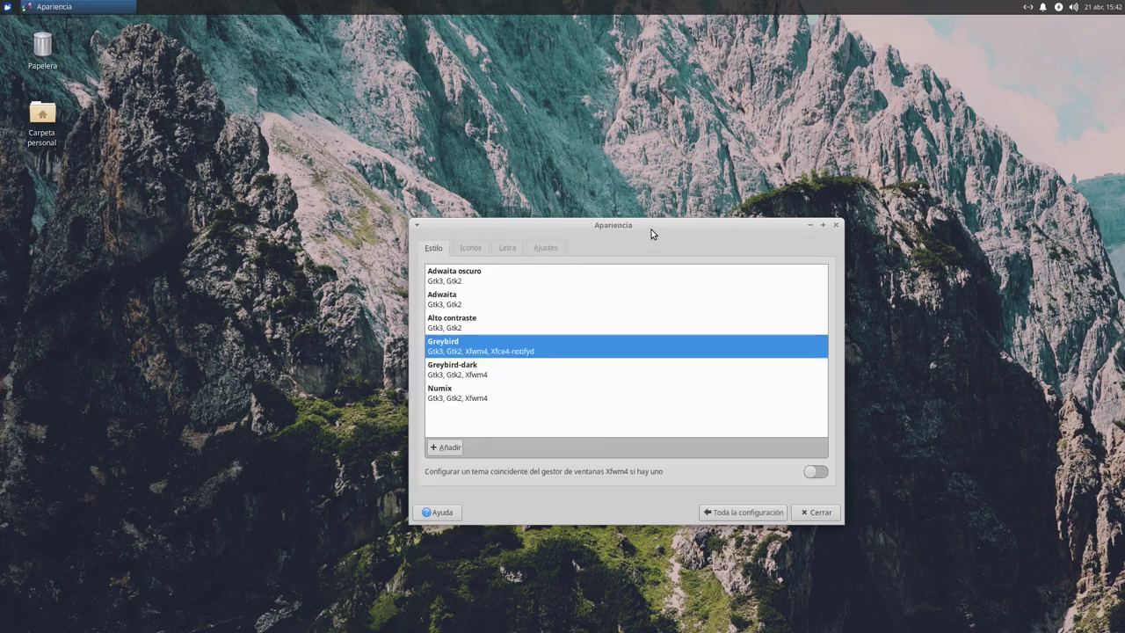
{"action": "left_click", "coordinate": [477, 400]}
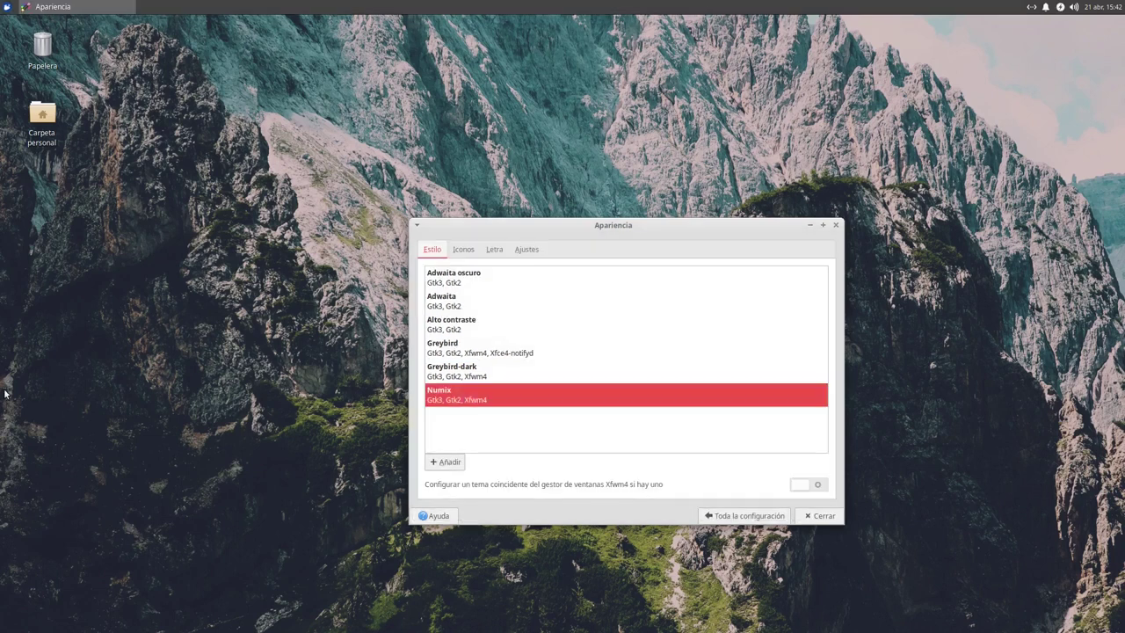
{"action": "left_click", "coordinate": [510, 365]}
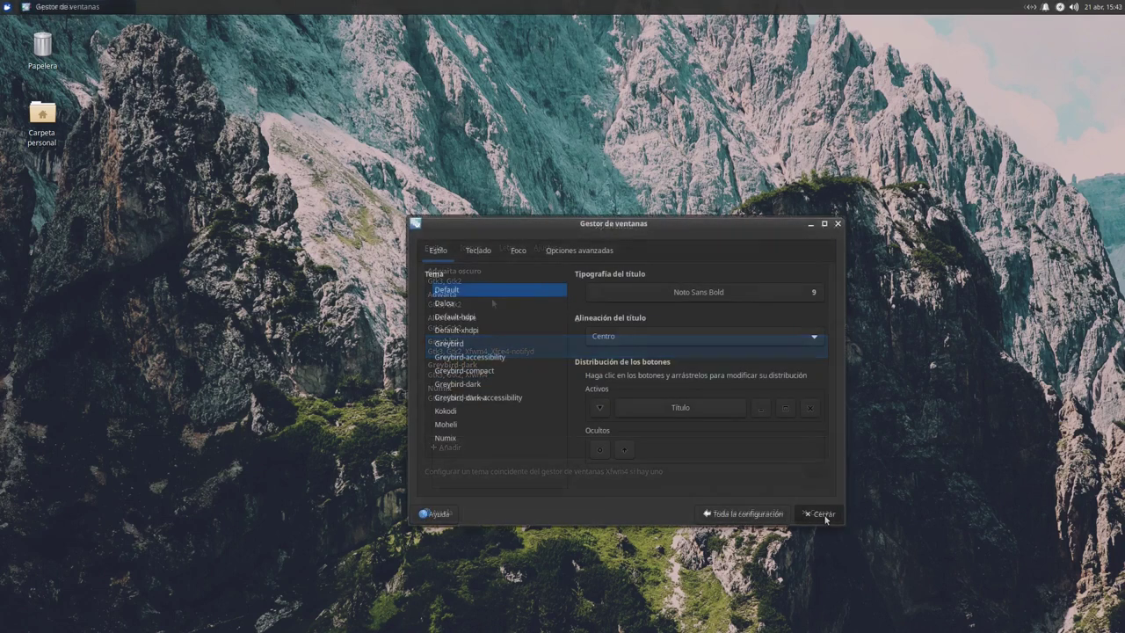
{"action": "left_click", "coordinate": [814, 516]}
{"action": "double_click", "coordinate": [54, 117]}
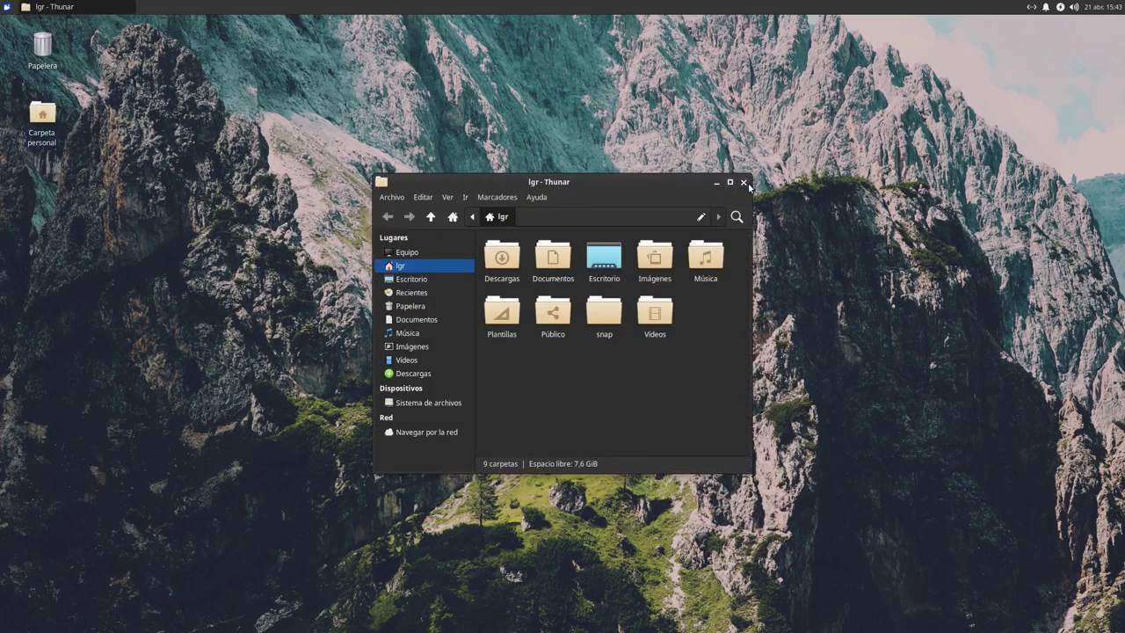
Close the Thunar home folder window, then power off via the Whisker menu's Apagar option
{"action": "left_click", "coordinate": [744, 183]}
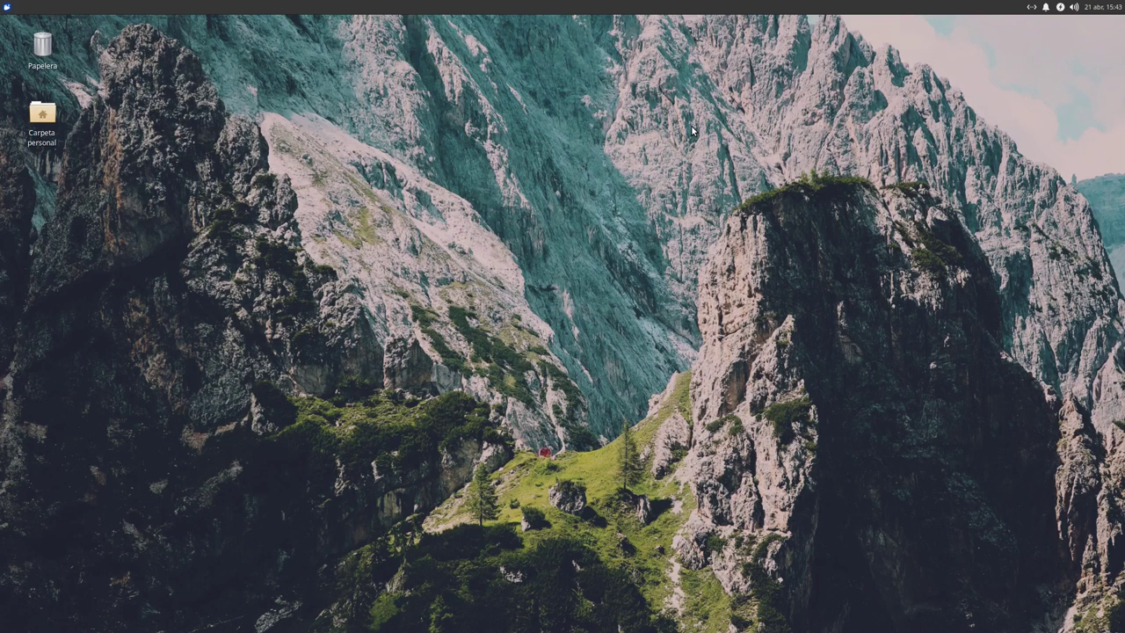
{"action": "left_click", "coordinate": [5, 7]}
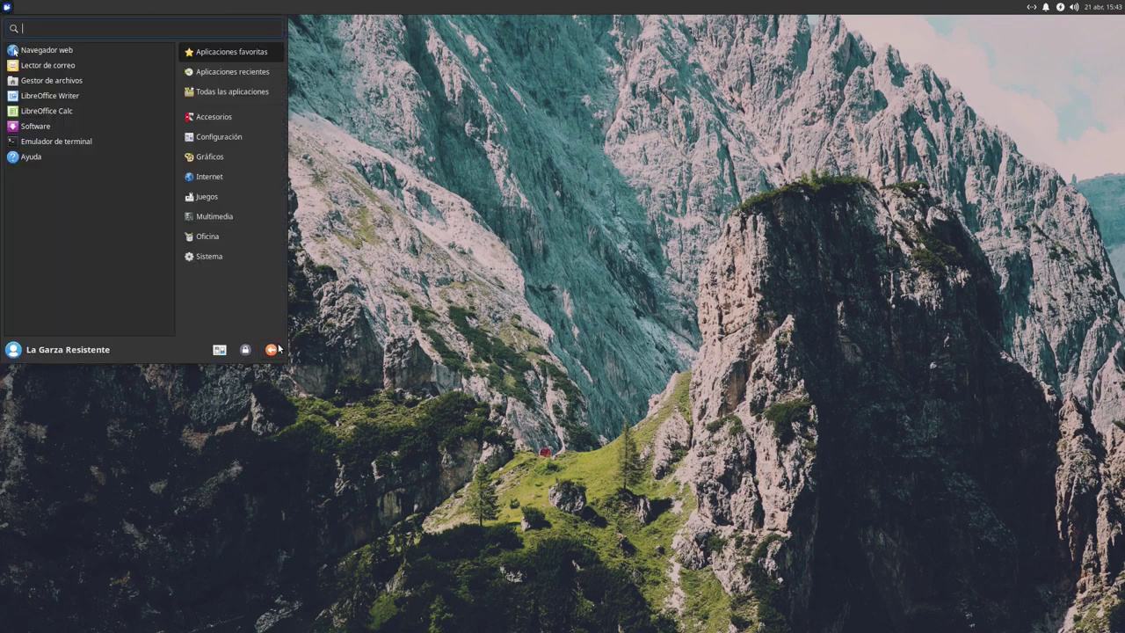
{"action": "left_click", "coordinate": [276, 349]}
{"action": "left_click", "coordinate": [647, 287]}
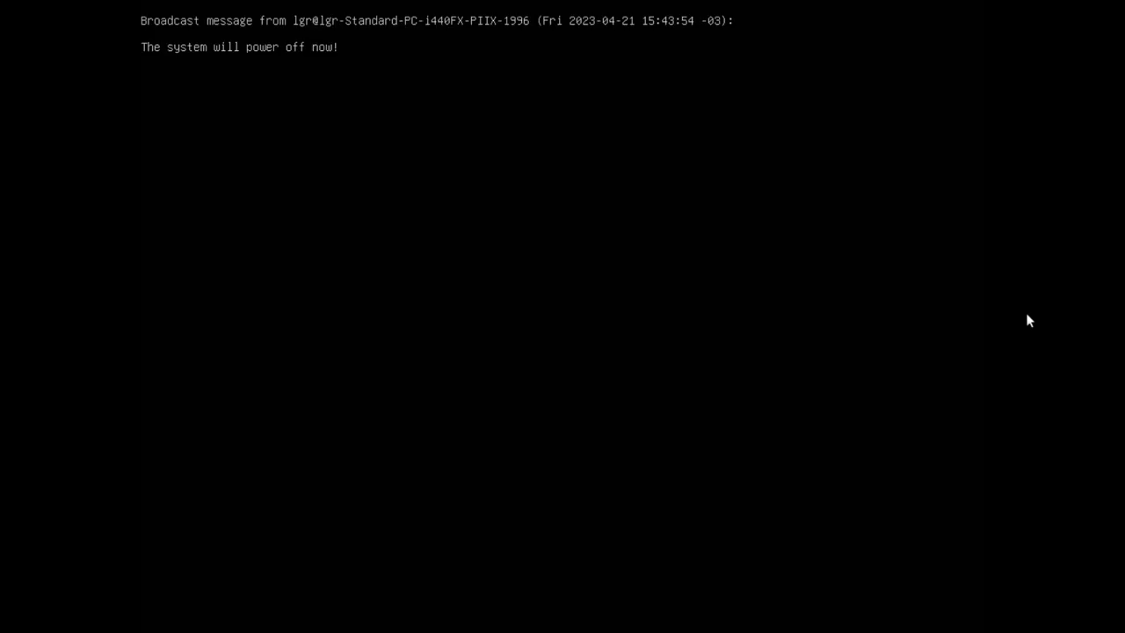